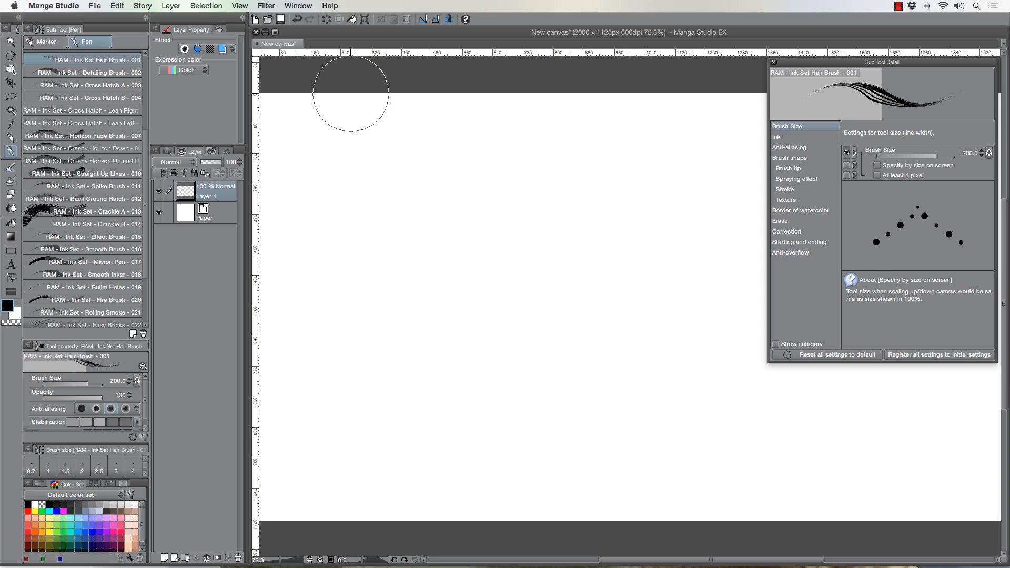
# Paint a thick curved lock of black hair on Layer 1 with the Hair Brush - 001 at size 200
pyautogui.moveTo(368, 138); pyautogui.dragTo(432, 311)
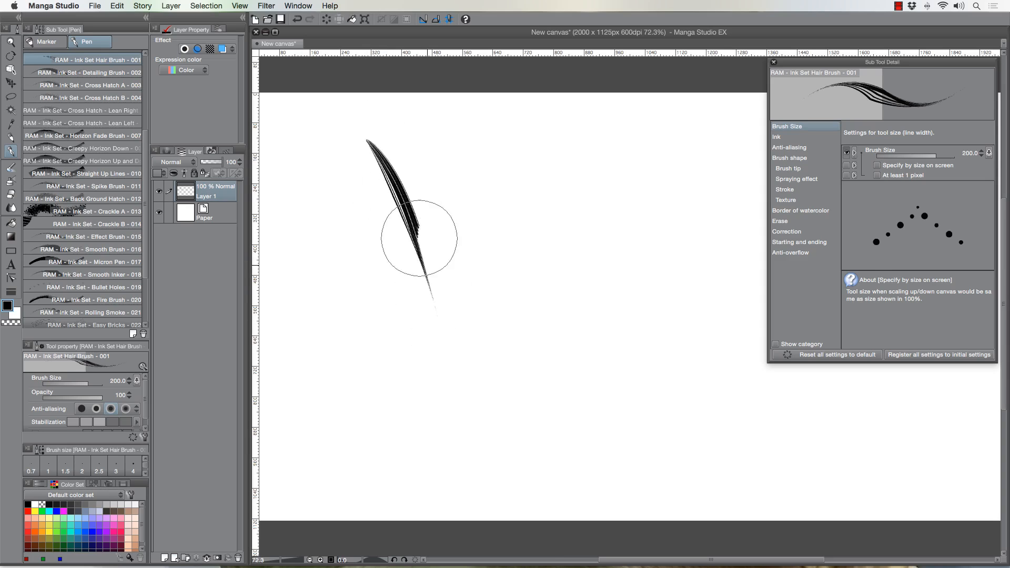
pyautogui.moveTo(419, 239)
pyautogui.mouseDown()
pyautogui.moveTo(399, 165)
pyautogui.moveTo(427, 224)
pyautogui.moveTo(401, 157)
pyautogui.moveTo(453, 300)
pyautogui.moveTo(405, 149)
pyautogui.moveTo(458, 307)
pyautogui.moveTo(405, 147)
pyautogui.moveTo(457, 283)
pyautogui.moveTo(406, 151)
pyautogui.moveTo(448, 219)
pyautogui.moveTo(408, 143)
pyautogui.moveTo(469, 303)
pyautogui.moveTo(420, 159)
pyautogui.moveTo(455, 251)
pyautogui.moveTo(455, 231)
pyautogui.moveTo(473, 332)
pyautogui.moveTo(444, 219)
pyautogui.moveTo(470, 369)
pyautogui.moveTo(445, 233)
pyautogui.moveTo(466, 411)
pyautogui.moveTo(457, 284)
pyautogui.moveTo(452, 420)
pyautogui.moveTo(429, 276)
pyautogui.moveTo(456, 366)
pyautogui.moveTo(438, 272)
pyautogui.moveTo(459, 391)
pyautogui.moveTo(447, 410)
pyautogui.moveTo(428, 271)
pyautogui.moveTo(446, 403)
pyautogui.moveTo(430, 280)
pyautogui.moveTo(466, 386)
pyautogui.moveTo(442, 252)
pyautogui.moveTo(460, 408)
pyautogui.moveTo(463, 296)
pyautogui.moveTo(470, 394)
pyautogui.moveTo(441, 213)
pyautogui.moveTo(475, 365)
pyautogui.moveTo(444, 215)
pyautogui.moveTo(472, 273)
pyautogui.moveTo(456, 217)
pyautogui.moveTo(417, 162)
pyautogui.moveTo(484, 399)
pyautogui.moveTo(451, 201)
pyautogui.moveTo(478, 411)
pyautogui.moveTo(473, 258)
pyautogui.moveTo(477, 377)
pyautogui.moveTo(472, 285)
pyautogui.moveTo(463, 372)
pyautogui.moveTo(378, 157)
pyautogui.moveTo(408, 240)
pyautogui.moveTo(364, 154)
pyautogui.moveTo(417, 295)
pyautogui.moveTo(402, 235)
pyautogui.moveTo(433, 366)
pyautogui.moveTo(420, 258)
pyautogui.moveTo(438, 374)
pyautogui.moveTo(417, 298)
pyautogui.moveTo(429, 158)
pyautogui.moveTo(447, 162)
pyautogui.moveTo(500, 396)
pyautogui.moveTo(484, 219)
pyautogui.moveTo(463, 190)
pyautogui.moveTo(492, 225)
pyautogui.moveTo(491, 262)
pyautogui.moveTo(458, 169)
pyautogui.moveTo(500, 243)
pyautogui.moveTo(503, 399)
pyautogui.moveTo(415, 288)
pyautogui.moveTo(395, 193)
pyautogui.moveTo(372, 180)
pyautogui.moveTo(386, 241)
pyautogui.moveTo(372, 135)
pyautogui.moveTo(431, 212)
pyautogui.moveTo(419, 157)
pyautogui.moveTo(462, 198)
pyautogui.moveTo(444, 157)
pyautogui.moveTo(480, 231)
pyautogui.moveTo(453, 162)
pyautogui.moveTo(500, 310)
pyautogui.mouseUp()
# Switch to white and paint highlight strands along the hair lock, reducing the brush size to 40
pyautogui.press('x')
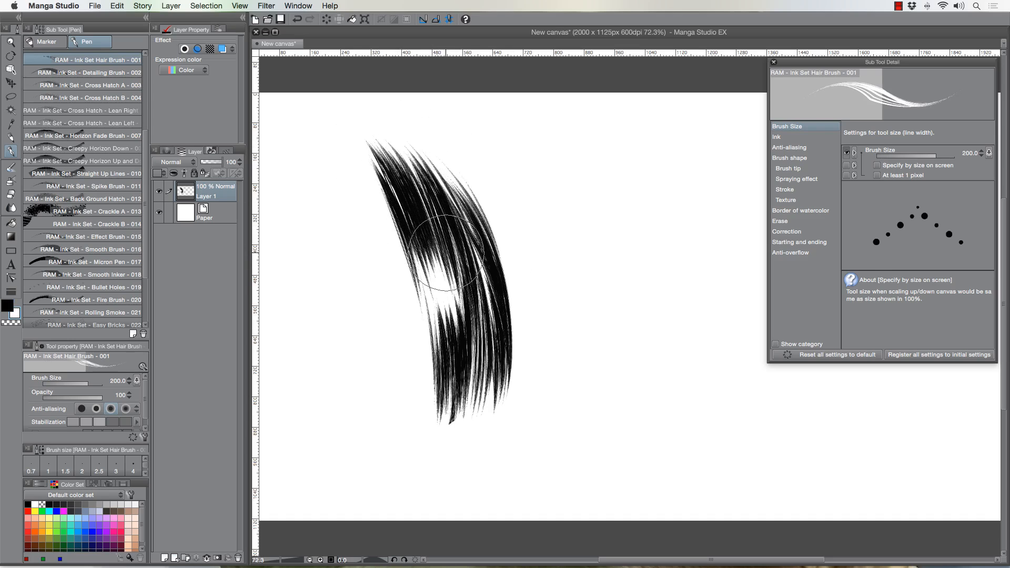
pyautogui.press('[')
pyautogui.press('[')
pyautogui.press('[')
pyautogui.press('[')
pyautogui.press('[')
pyautogui.press('[')
pyautogui.moveTo(390, 169); pyautogui.dragTo(420, 231)
pyautogui.moveTo(404, 189)
pyautogui.mouseDown()
pyautogui.moveTo(437, 264)
pyautogui.moveTo(397, 186)
pyautogui.moveTo(442, 301)
pyautogui.moveTo(426, 239)
pyautogui.moveTo(401, 199)
pyautogui.moveTo(435, 304)
pyautogui.moveTo(401, 220)
pyautogui.moveTo(448, 290)
pyautogui.moveTo(414, 194)
pyautogui.moveTo(470, 344)
pyautogui.moveTo(420, 201)
pyautogui.moveTo(491, 370)
pyautogui.mouseUp()
pyautogui.press('[')
pyautogui.press('[')
pyautogui.press('[')
pyautogui.moveTo(433, 205)
pyautogui.mouseDown()
pyautogui.moveTo(455, 251)
pyautogui.moveTo(479, 377)
pyautogui.mouseUp()
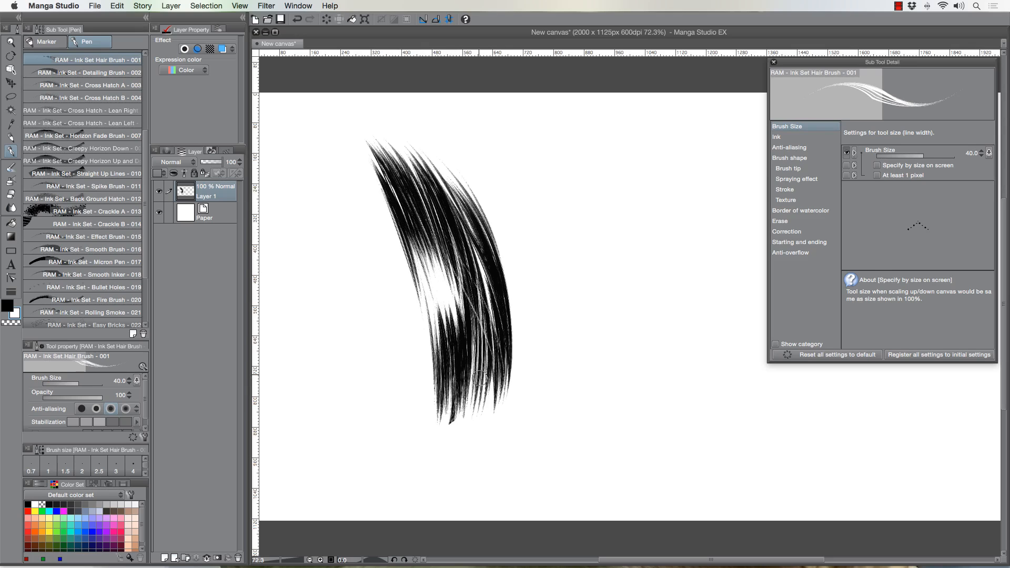
# Paint finer white strands through the hair's highlight and lower half at brush sizes 25 and 20
pyautogui.press('[')
pyautogui.press('[')
pyautogui.moveTo(449, 253); pyautogui.dragTo(478, 367)
pyautogui.press(']')
pyautogui.moveTo(426, 224); pyautogui.dragTo(479, 397)
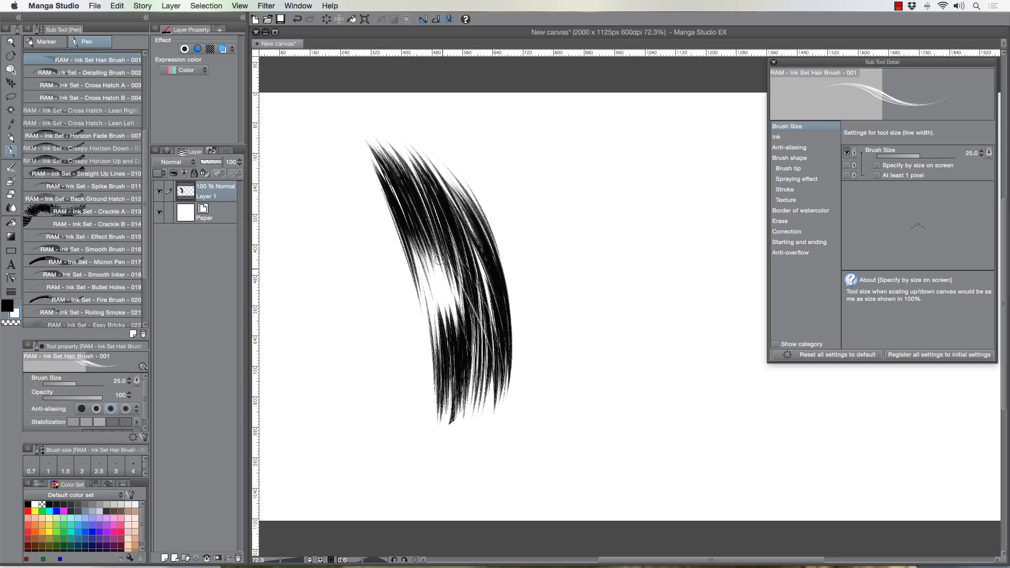
pyautogui.moveTo(439, 259)
pyautogui.mouseDown()
pyautogui.moveTo(456, 419)
pyautogui.moveTo(456, 383)
pyautogui.mouseUp()
pyautogui.moveTo(430, 230); pyautogui.dragTo(453, 377)
pyautogui.press('[')
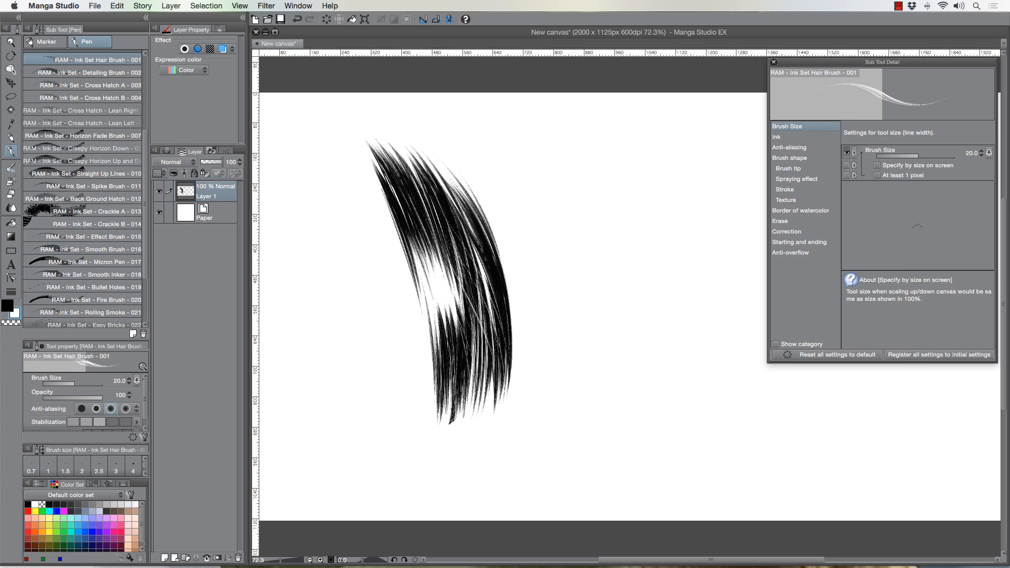
pyautogui.moveTo(443, 241); pyautogui.dragTo(472, 378)
# Paint thin black strands across the highlight and along both outer edges of the hair at brush sizes 17 and 15
pyautogui.press('[')
pyautogui.press('[')
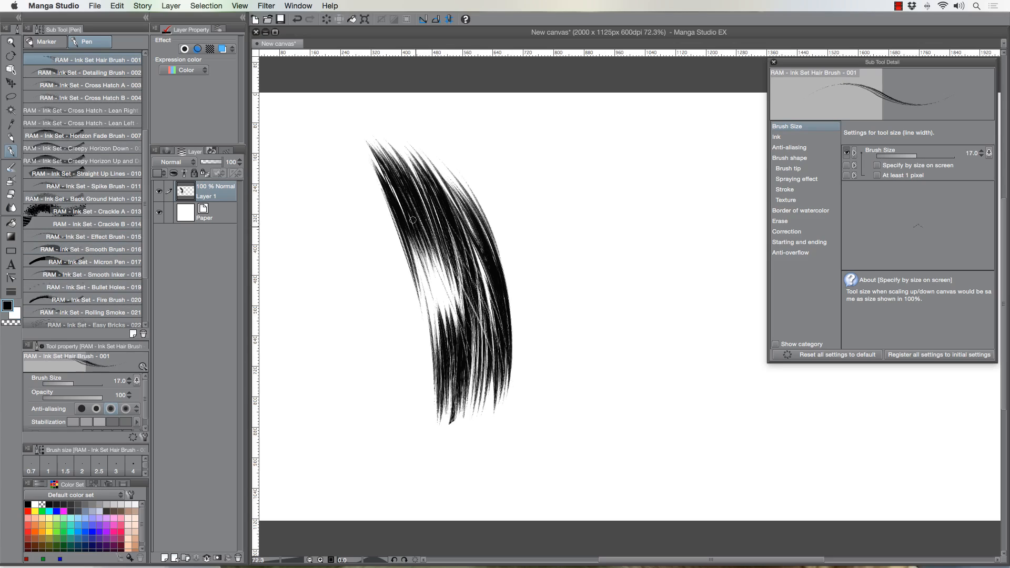
pyautogui.moveTo(415, 216); pyautogui.dragTo(445, 329)
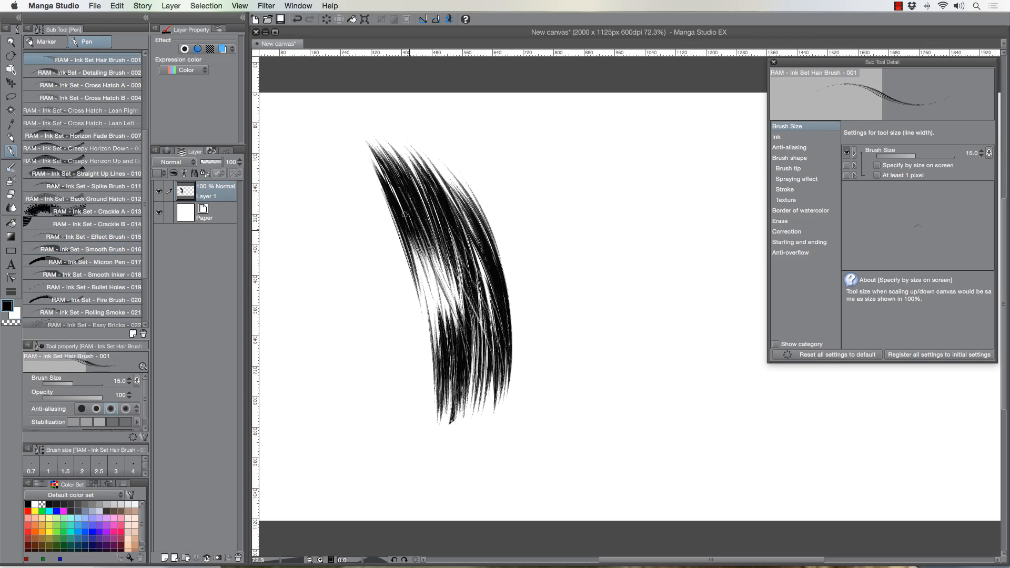
pyautogui.moveTo(389, 195); pyautogui.dragTo(429, 378)
pyautogui.moveTo(392, 174); pyautogui.dragTo(440, 336)
pyautogui.moveTo(429, 165); pyautogui.dragTo(531, 360)
pyautogui.moveTo(448, 195)
pyautogui.mouseDown()
pyautogui.moveTo(529, 397)
pyautogui.moveTo(528, 333)
pyautogui.mouseUp()
pyautogui.moveTo(473, 221); pyautogui.dragTo(521, 319)
pyautogui.moveTo(452, 200); pyautogui.dragTo(532, 330)
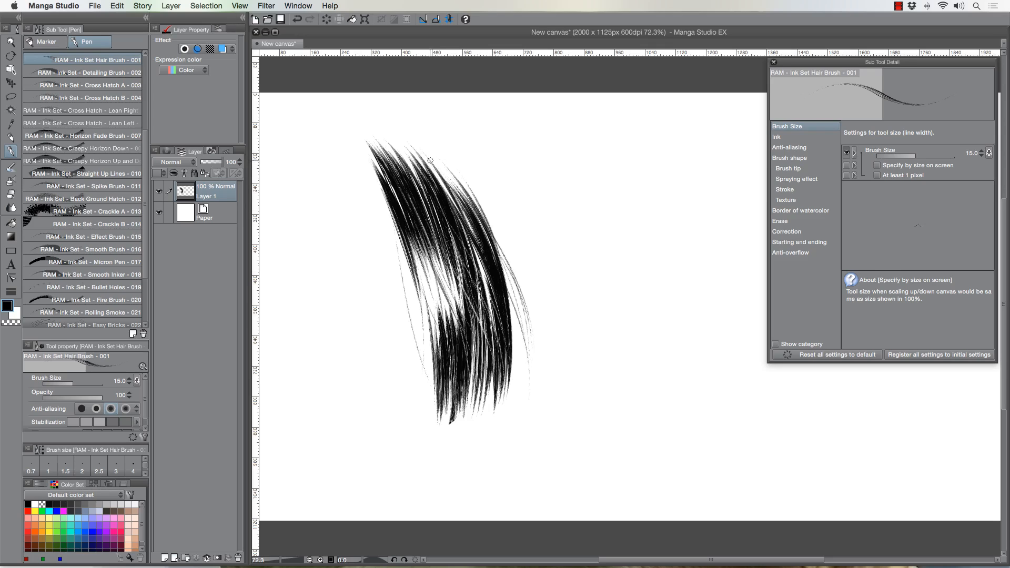
pyautogui.moveTo(463, 221); pyautogui.dragTo(518, 346)
# Move the hair drawing into the canvas's upper-left corner and scale it down to about two thirds
pyautogui.click(12, 83)
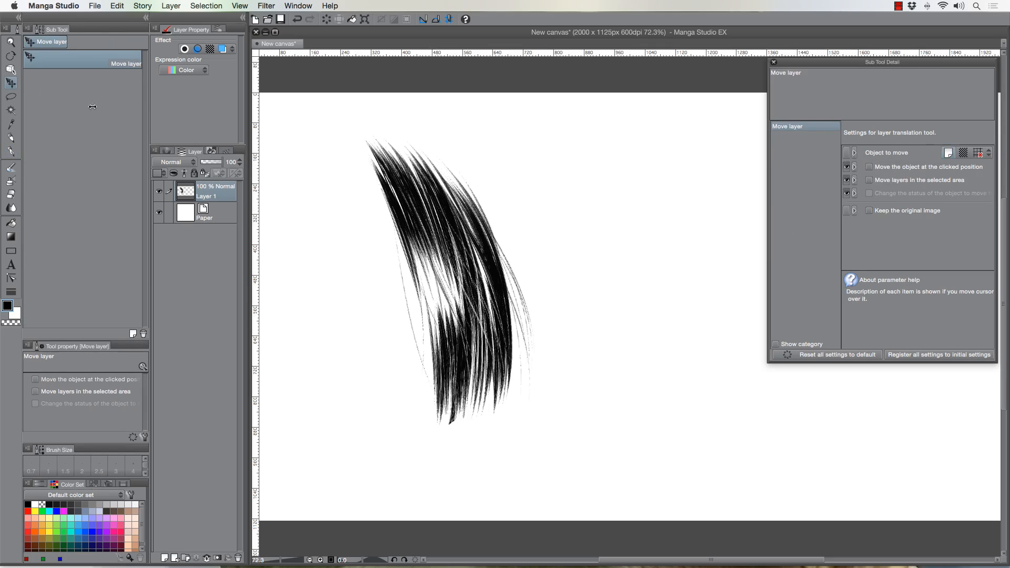
pyautogui.moveTo(447, 258); pyautogui.dragTo(389, 242)
pyautogui.press('super+t')
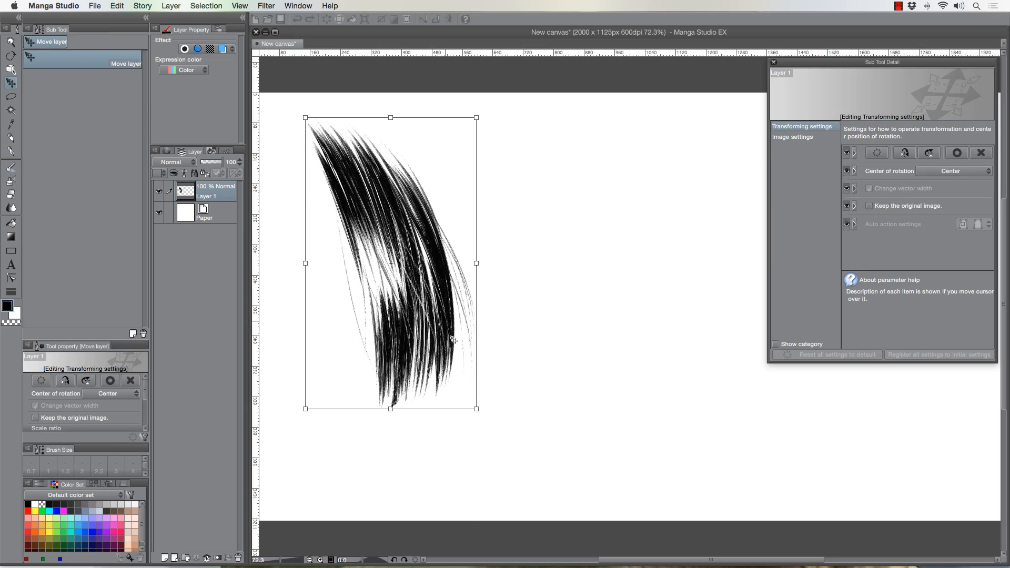
pyautogui.moveTo(476, 408); pyautogui.dragTo(425, 323)
pyautogui.moveTo(337, 183); pyautogui.dragTo(298, 176)
pyautogui.press('Return')
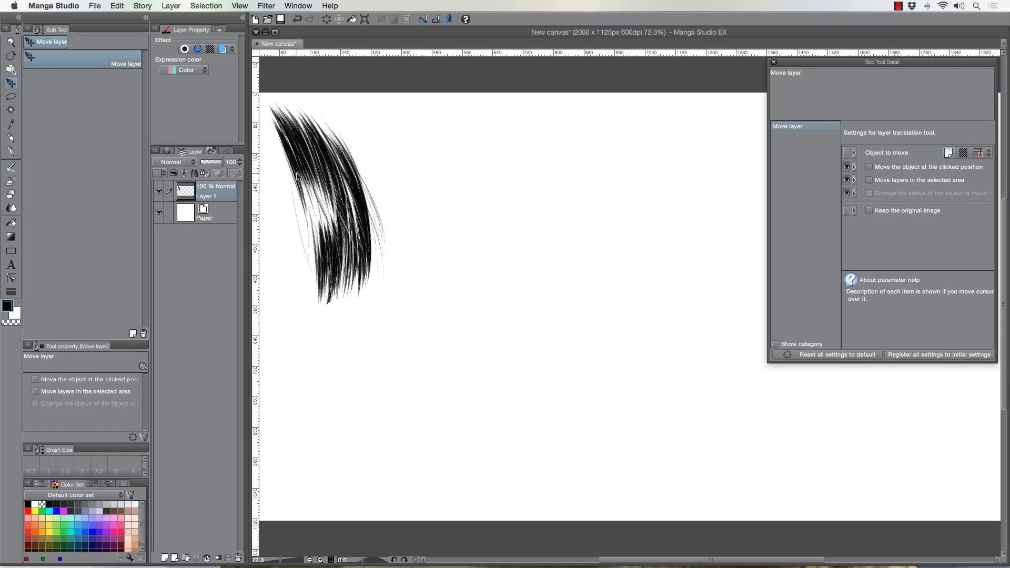
# Add fine black strands to the hair with the Detailing Brush - 002, reducing it to size 15, and return the size to 20
pyautogui.click(10, 152)
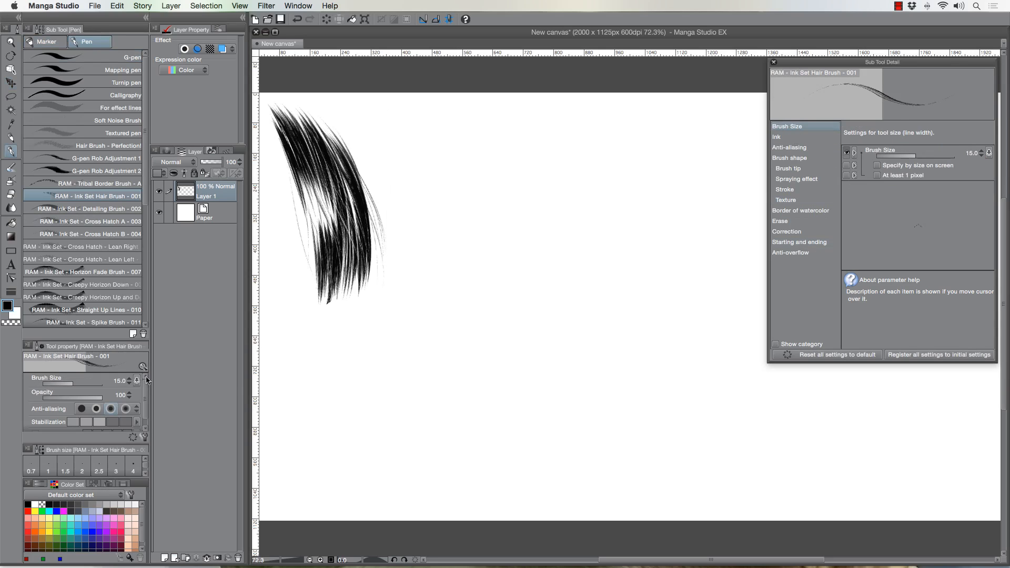
pyautogui.click(145, 437)
pyautogui.click(144, 437)
pyautogui.click(93, 208)
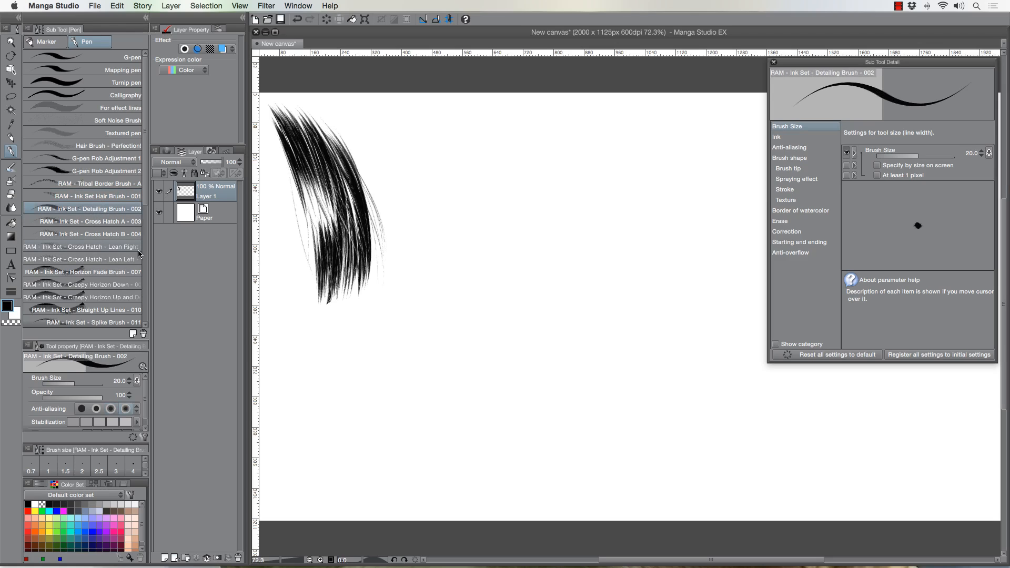
pyautogui.moveTo(440, 190); pyautogui.dragTo(470, 337)
pyautogui.press('super+z')
pyautogui.press('[')
pyautogui.moveTo(306, 176)
pyautogui.mouseDown()
pyautogui.moveTo(296, 152)
pyautogui.moveTo(358, 261)
pyautogui.moveTo(296, 146)
pyautogui.moveTo(318, 213)
pyautogui.mouseUp()
pyautogui.press('[')
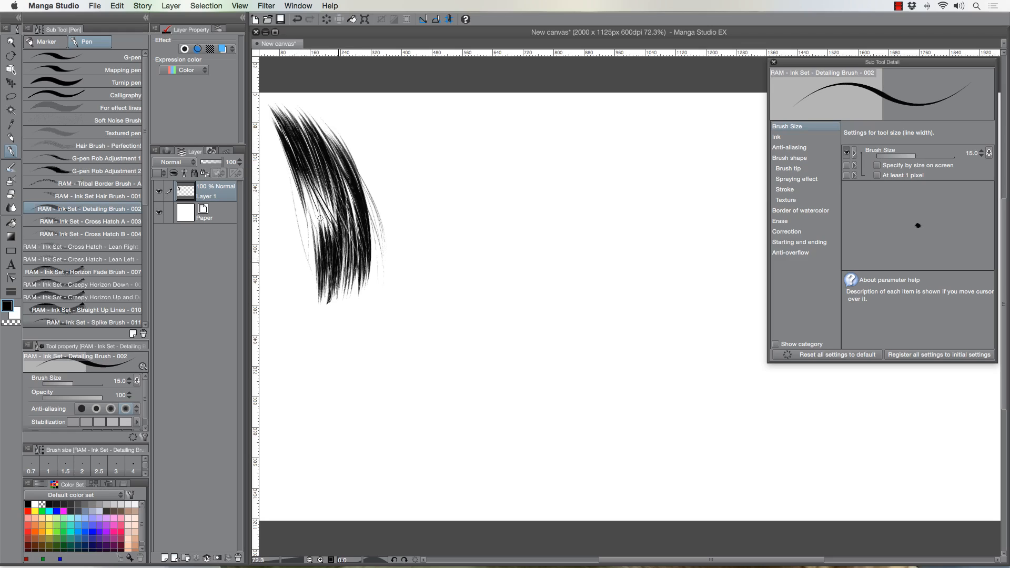
pyautogui.moveTo(301, 172)
pyautogui.mouseDown()
pyautogui.moveTo(293, 243)
pyautogui.moveTo(284, 131)
pyautogui.moveTo(311, 291)
pyautogui.mouseUp()
pyautogui.press(']')
pyautogui.press(']')
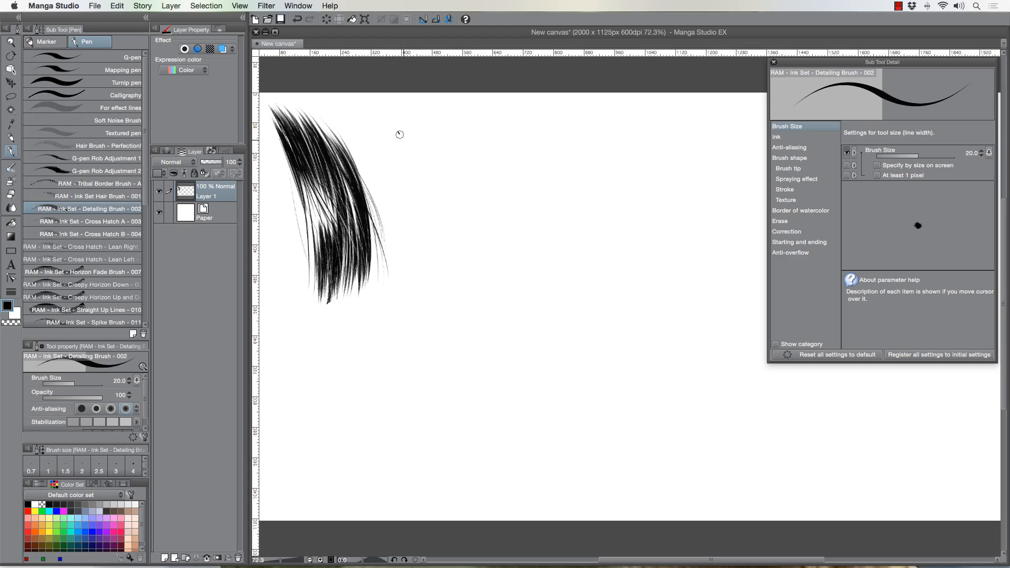
# Try a few tapered black strokes beside the hair with the Detailing Brush - 002 and undo them
pyautogui.moveTo(398, 133); pyautogui.dragTo(434, 232)
pyautogui.press('super+z')
pyautogui.moveTo(387, 124); pyautogui.dragTo(430, 221)
pyautogui.moveTo(389, 123); pyautogui.dragTo(422, 186)
pyautogui.moveTo(390, 121); pyautogui.dragTo(433, 205)
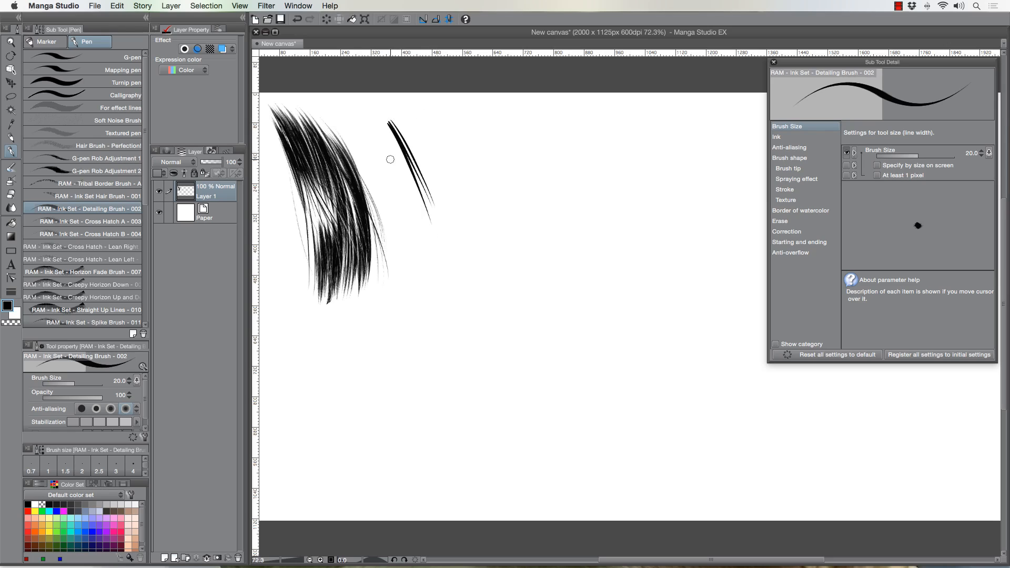
pyautogui.press('super+z')
pyautogui.press('super+z')
pyautogui.press('super+z')
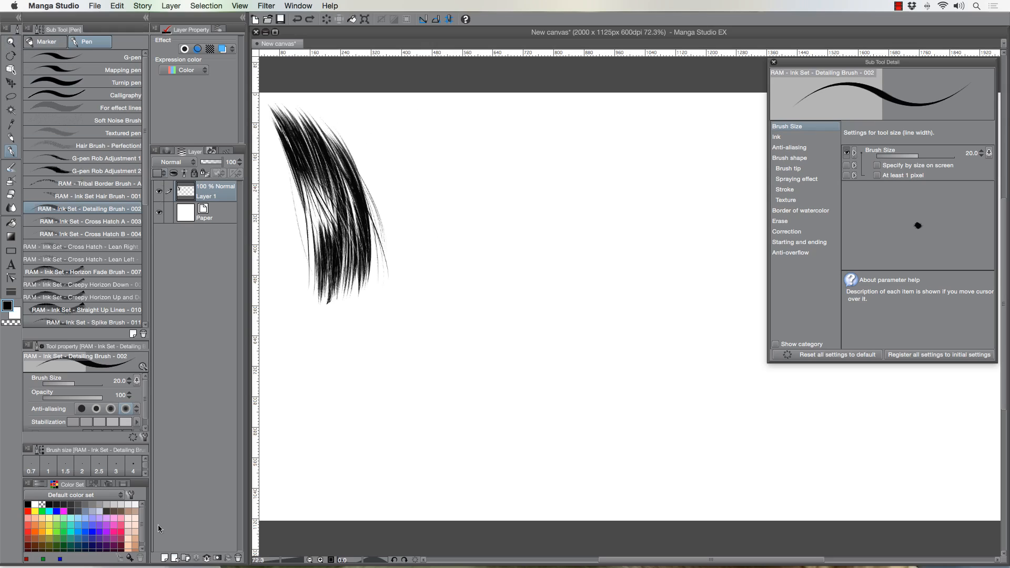
# On a new layer, draw a small fan of tapered hatching near the canvas centre with the Detailing Brush - 002
pyautogui.click(164, 557)
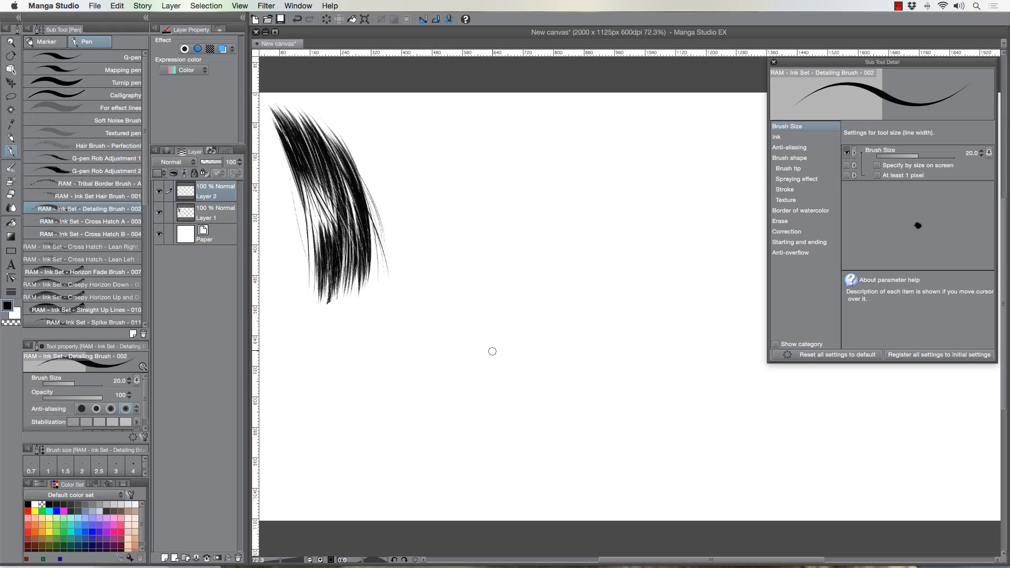
pyautogui.moveTo(501, 335); pyautogui.dragTo(479, 380)
pyautogui.moveTo(493, 337); pyautogui.dragTo(480, 350)
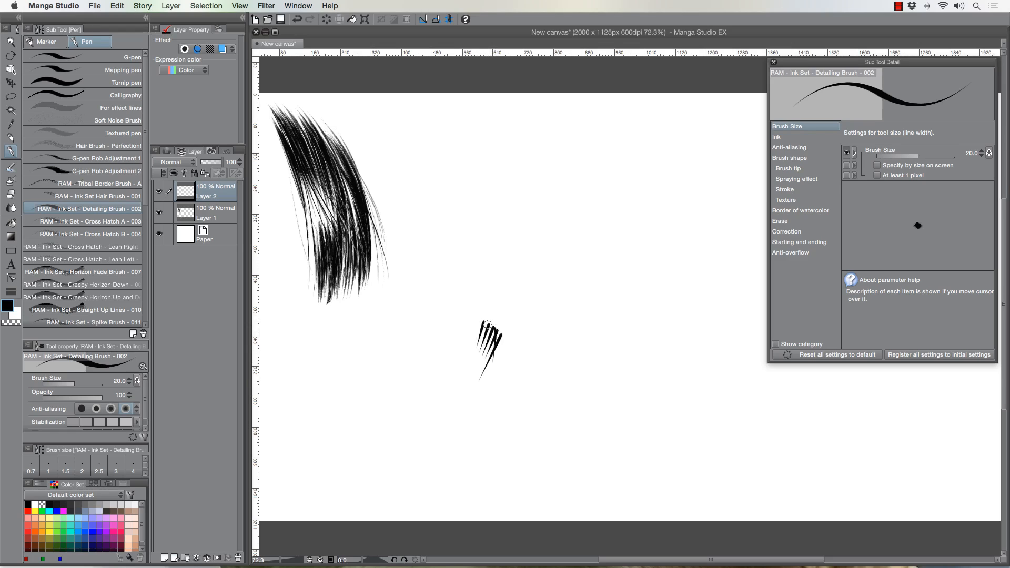
pyautogui.moveTo(469, 319); pyautogui.dragTo(471, 348)
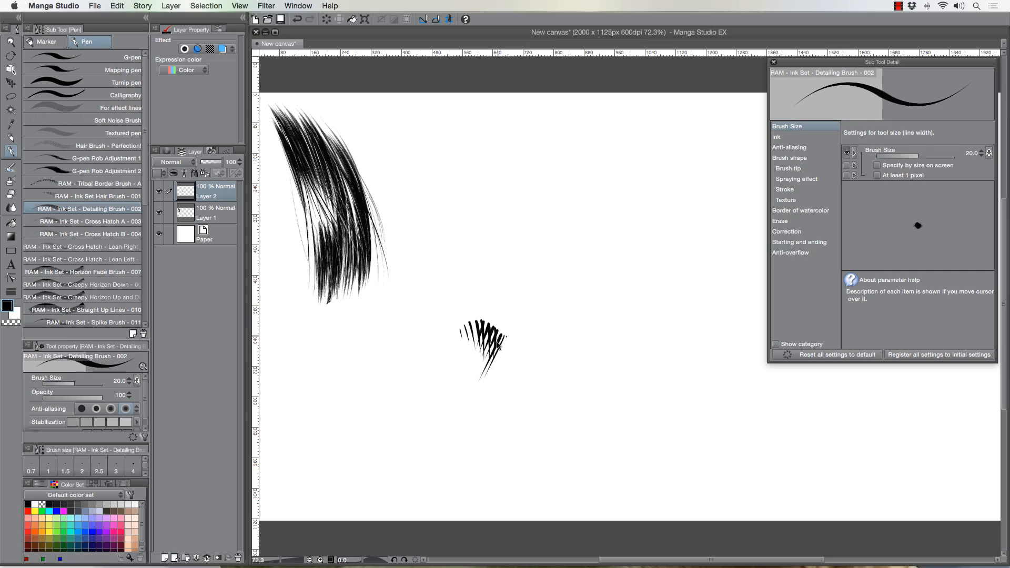
pyautogui.press('super+z')
pyautogui.moveTo(506, 337); pyautogui.dragTo(481, 386)
# Inspect the hatching up close and move it up beside the top of the hair lock
pyautogui.click(10, 42)
pyautogui.click(493, 344)
pyautogui.click(493, 397)
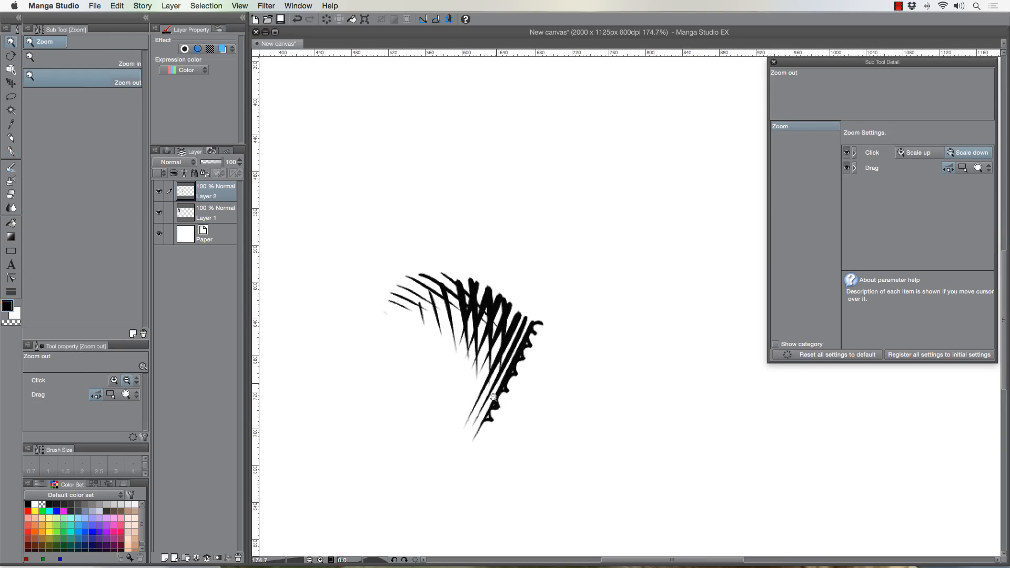
pyautogui.click(468, 413)
pyautogui.click(432, 397)
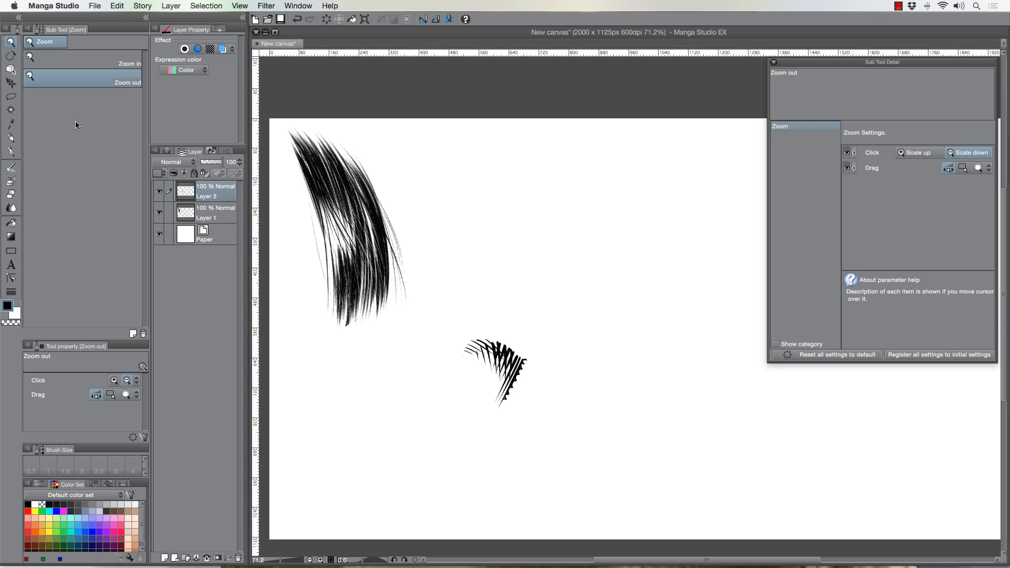
pyautogui.click(10, 83)
pyautogui.moveTo(497, 371)
pyautogui.mouseDown()
pyautogui.moveTo(444, 193)
pyautogui.moveTo(427, 175)
pyautogui.mouseUp()
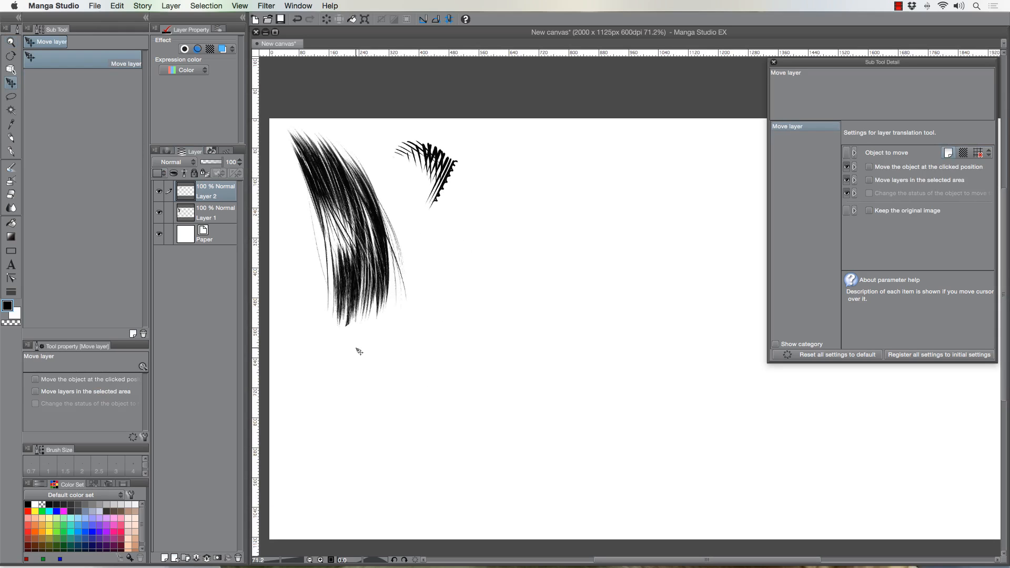
# Choose the Cross Hatch A - 003 brush, add a new layer, and set the brush size to 300
pyautogui.click(11, 151)
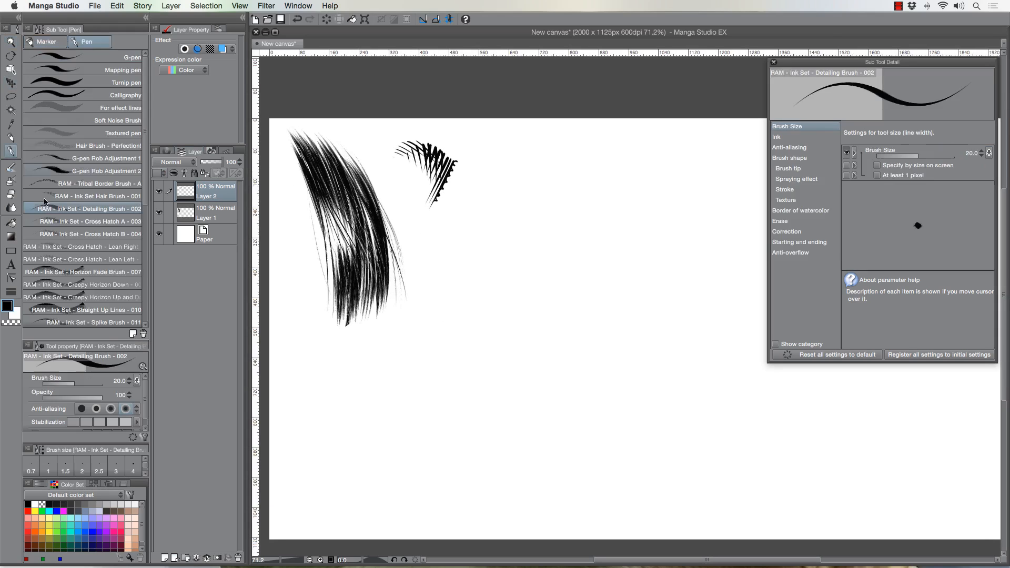
pyautogui.click(87, 225)
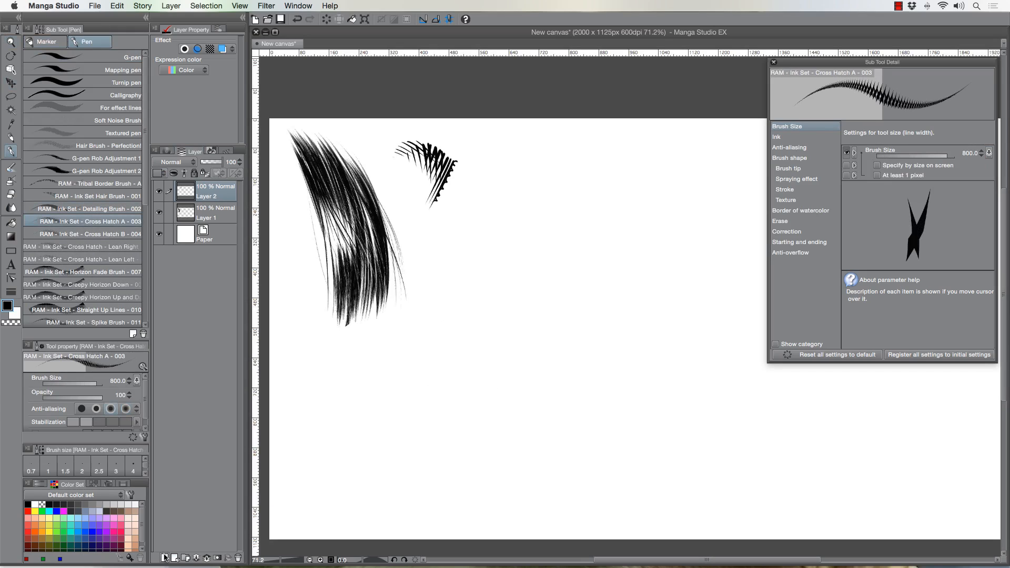
pyautogui.click(164, 557)
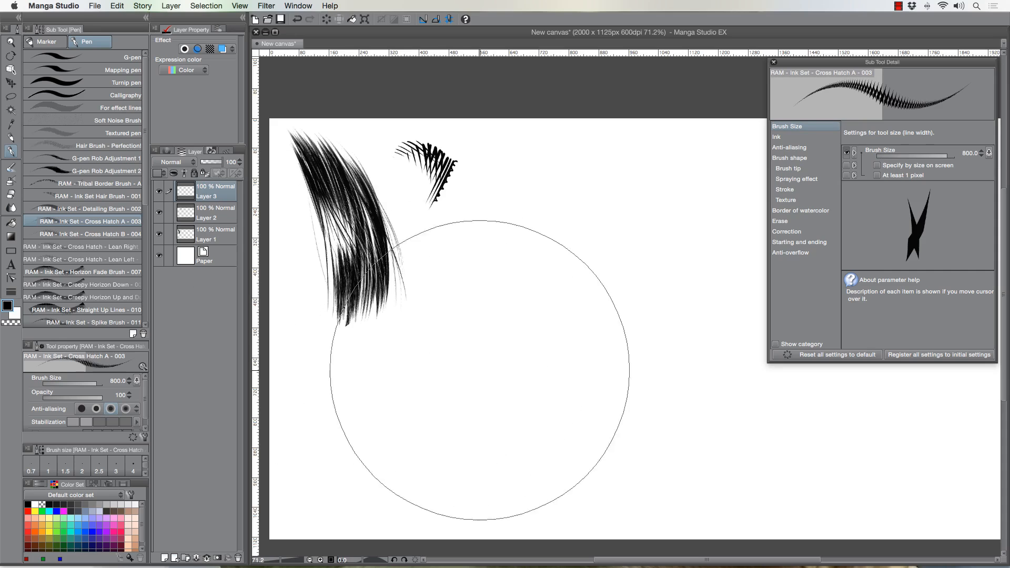
pyautogui.press('[')
pyautogui.press('[')
pyautogui.press('[')
pyautogui.press('[')
pyautogui.press('[')
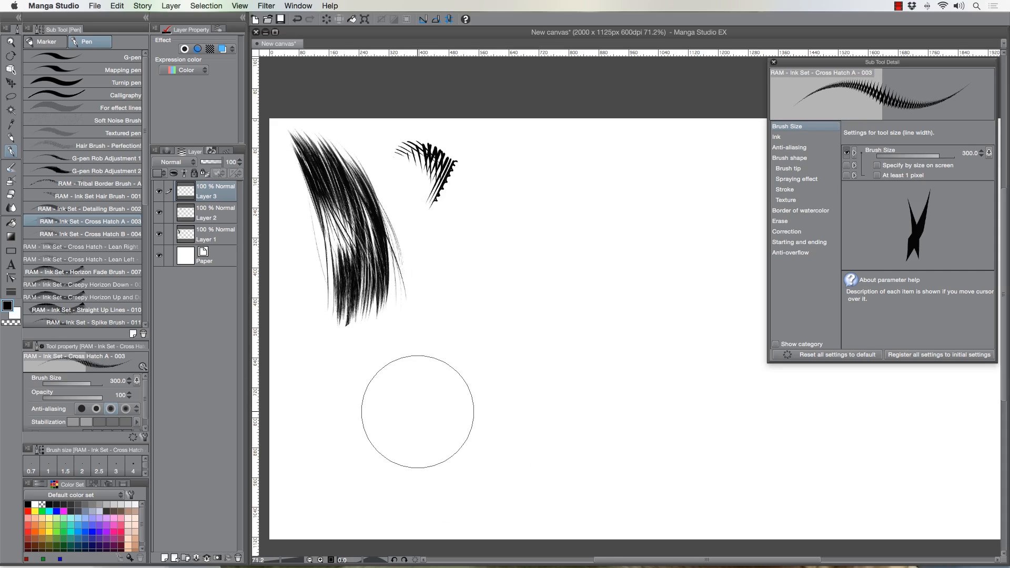
# Try sweeping curved strokes in different directions with the Cross Hatch A - 003 brush, undoing each one
pyautogui.moveTo(389, 411)
pyautogui.mouseDown()
pyautogui.moveTo(406, 424)
pyautogui.moveTo(686, 333)
pyautogui.mouseUp()
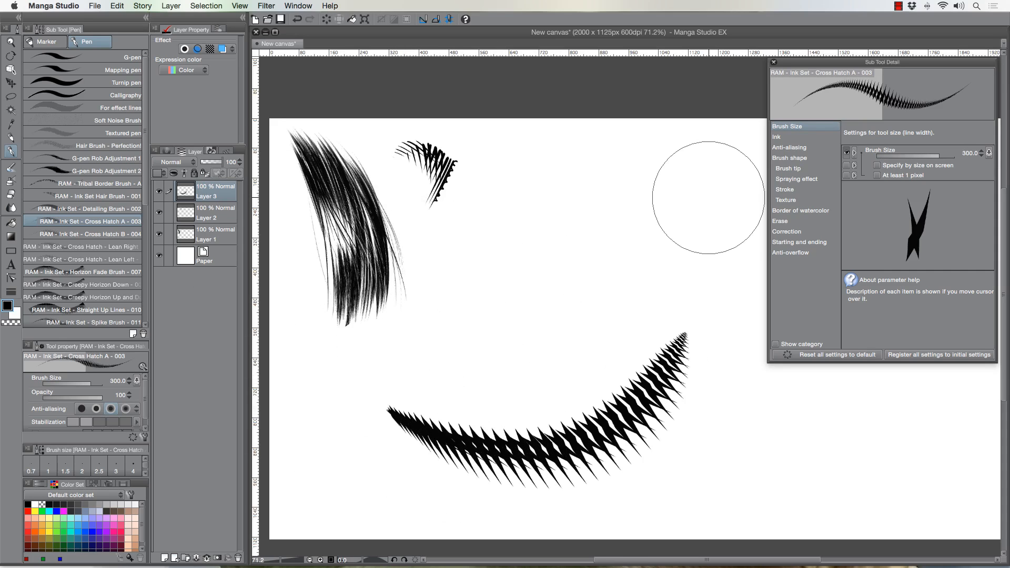
pyautogui.press('super+z')
pyautogui.moveTo(428, 330)
pyautogui.mouseDown()
pyautogui.moveTo(622, 421)
pyautogui.moveTo(687, 492)
pyautogui.mouseUp()
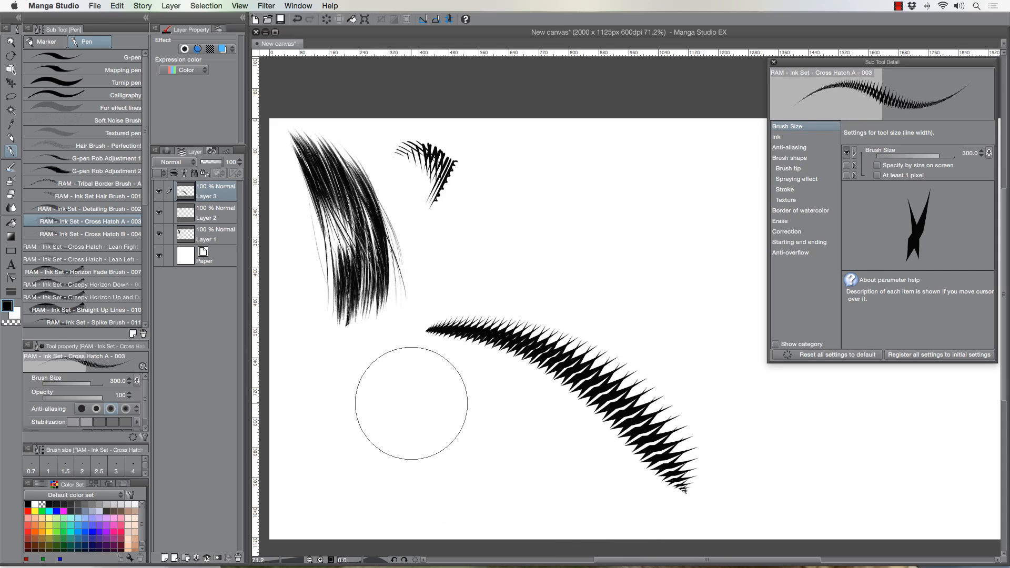
pyautogui.press('super+z')
pyautogui.moveTo(398, 428); pyautogui.dragTo(702, 255)
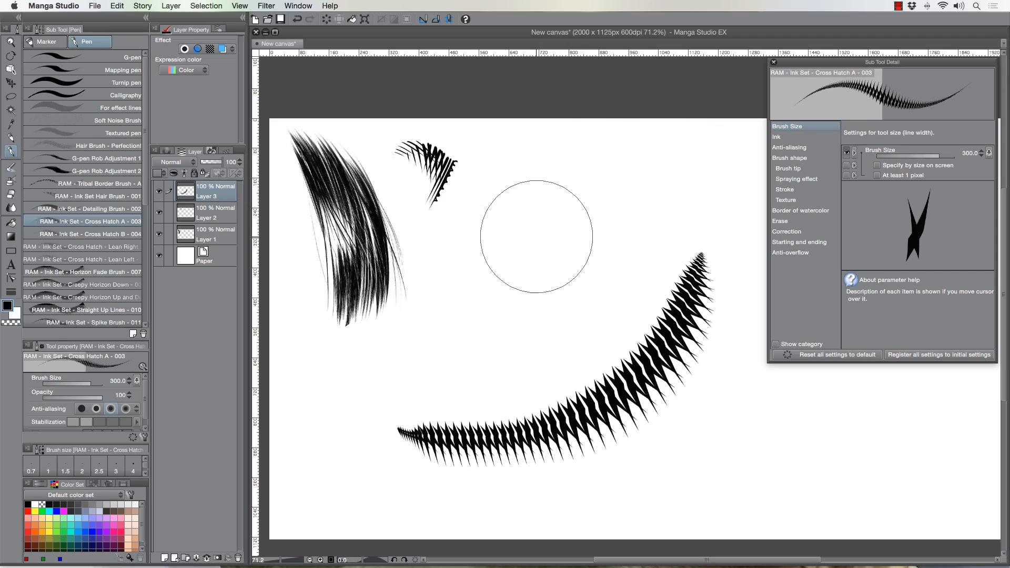
pyautogui.press('super+z')
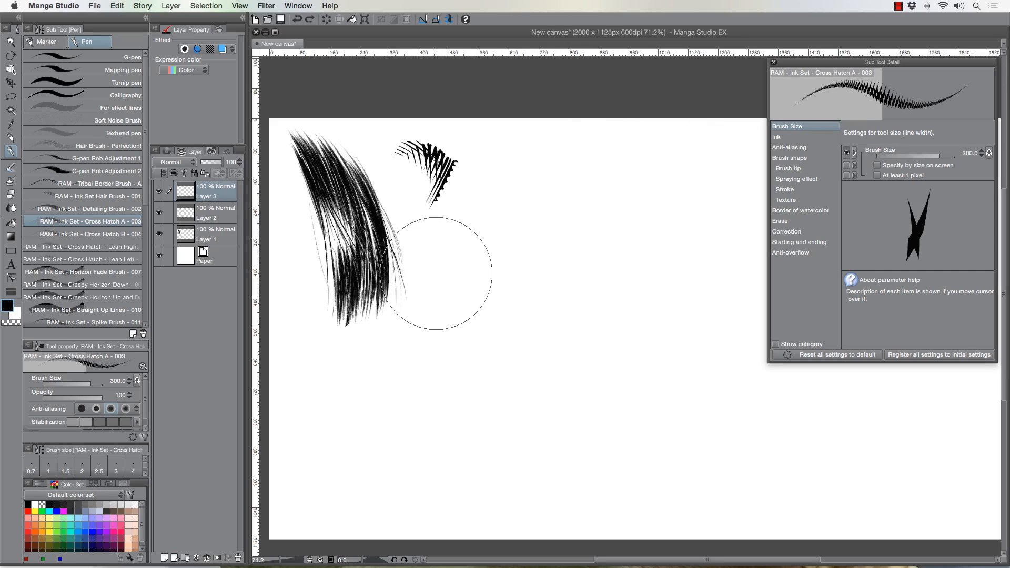
pyautogui.moveTo(455, 258)
pyautogui.mouseDown()
pyautogui.moveTo(804, 463)
pyautogui.moveTo(812, 456)
pyautogui.mouseUp()
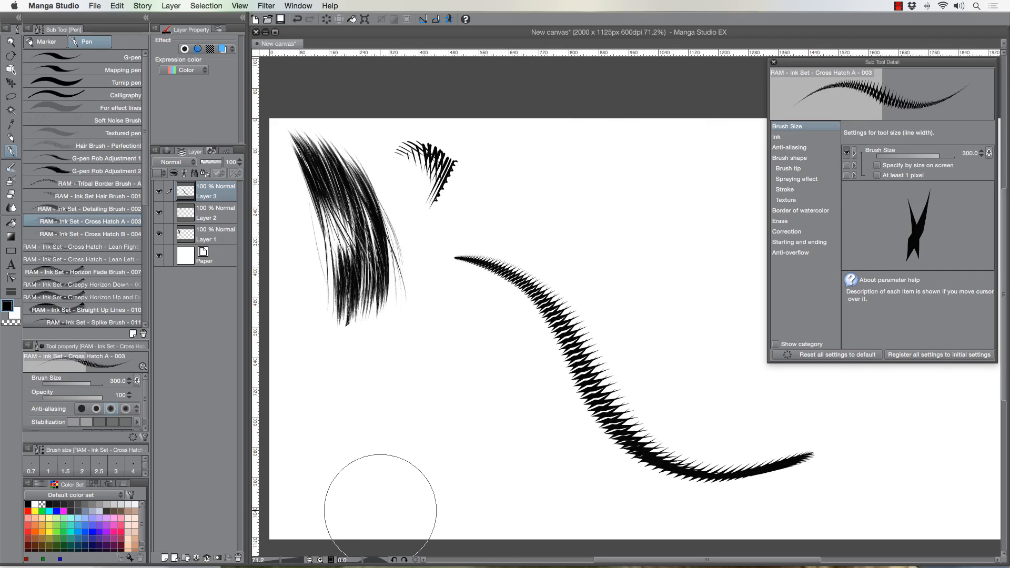
pyautogui.press('super+z')
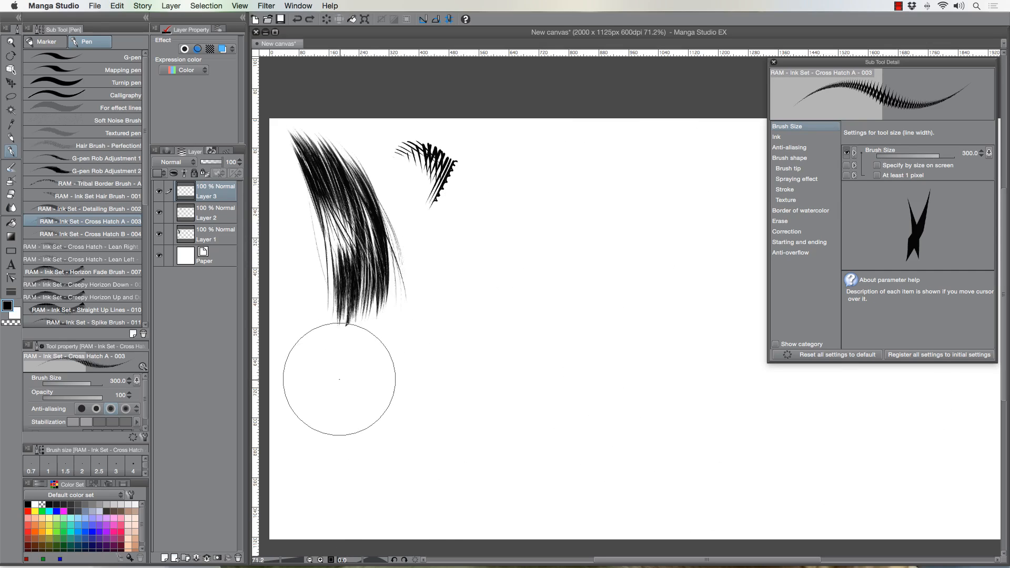
pyautogui.moveTo(338, 380)
pyautogui.mouseDown()
pyautogui.moveTo(411, 439)
pyautogui.moveTo(703, 427)
pyautogui.mouseUp()
pyautogui.press('super+z')
pyautogui.moveTo(471, 223)
pyautogui.mouseDown()
pyautogui.moveTo(492, 234)
pyautogui.moveTo(589, 427)
pyautogui.mouseUp()
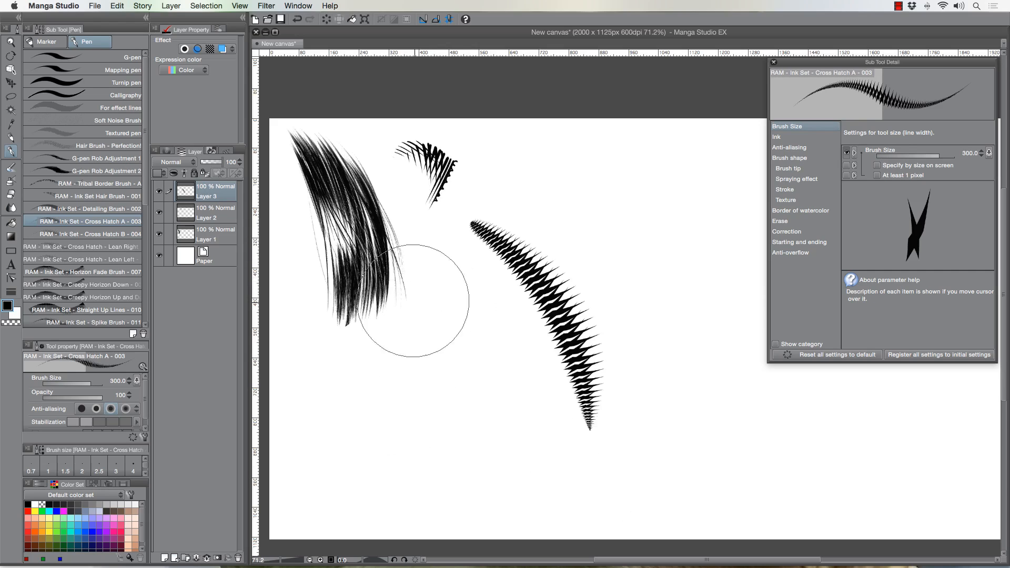
pyautogui.press('super+z')
pyautogui.moveTo(411, 361)
pyautogui.mouseDown()
pyautogui.moveTo(608, 426)
pyautogui.moveTo(684, 405)
pyautogui.mouseUp()
pyautogui.press('super+z')
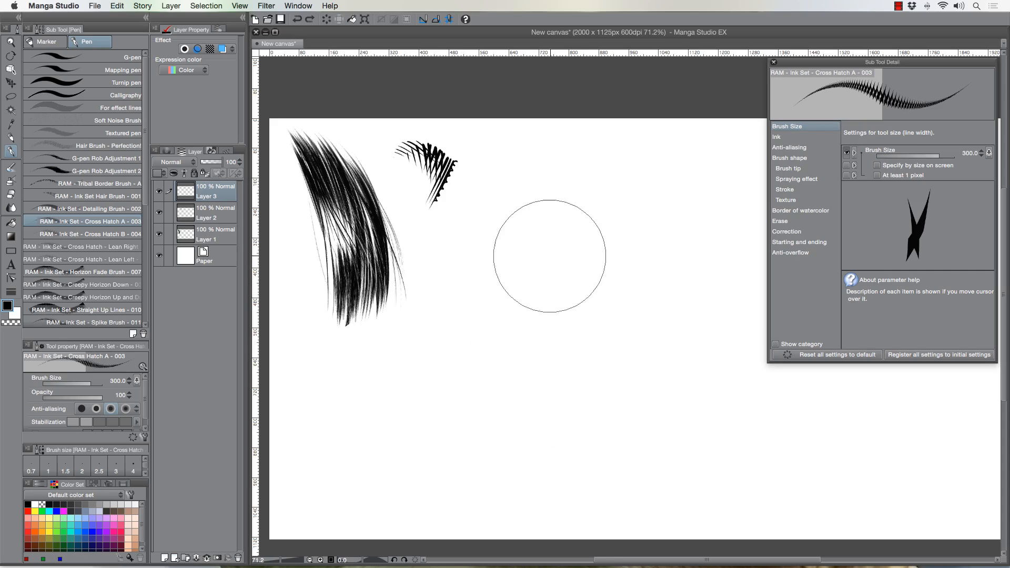
# Try more bowed Cross Hatch A - 003 strokes over the centre and lower canvas, vertical, diagonal and horizontal, undoing each one
pyautogui.moveTo(581, 169)
pyautogui.mouseDown()
pyautogui.moveTo(594, 187)
pyautogui.moveTo(587, 431)
pyautogui.mouseUp()
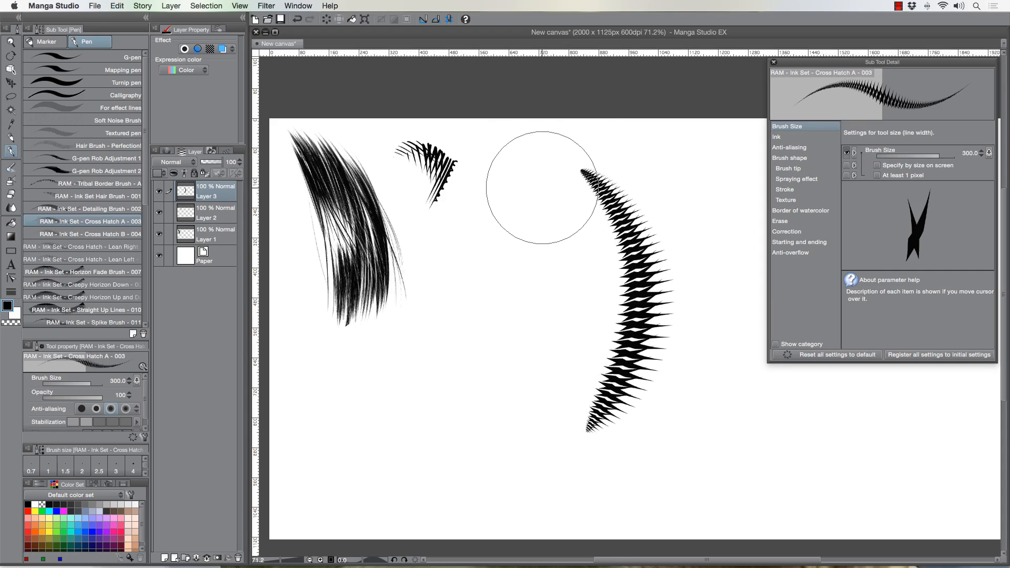
pyautogui.press('super+z')
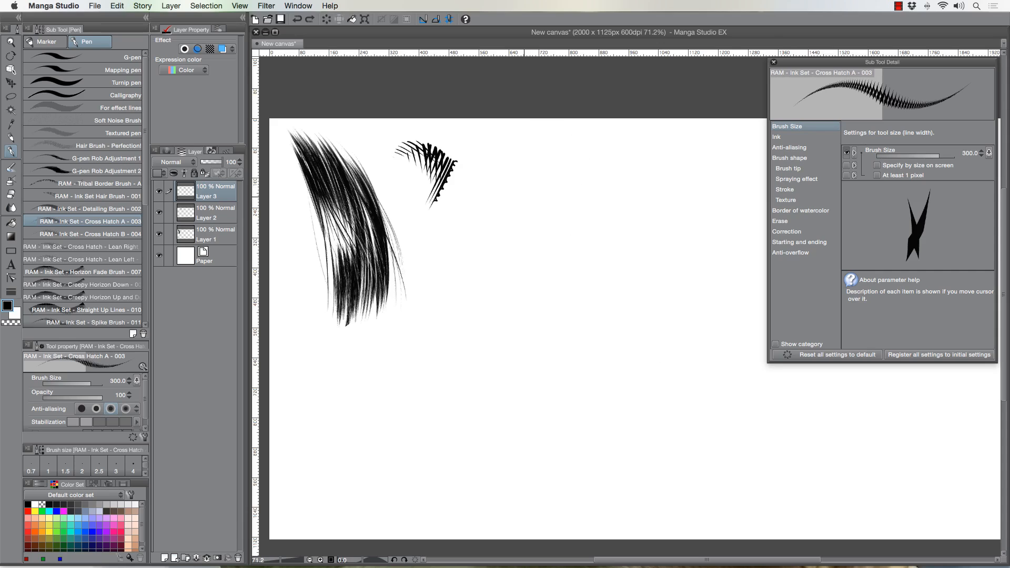
pyautogui.moveTo(520, 206)
pyautogui.mouseDown()
pyautogui.moveTo(542, 304)
pyautogui.moveTo(538, 417)
pyautogui.moveTo(496, 446)
pyautogui.moveTo(444, 455)
pyautogui.mouseUp()
pyautogui.press('super+z')
pyautogui.moveTo(478, 238); pyautogui.dragTo(720, 378)
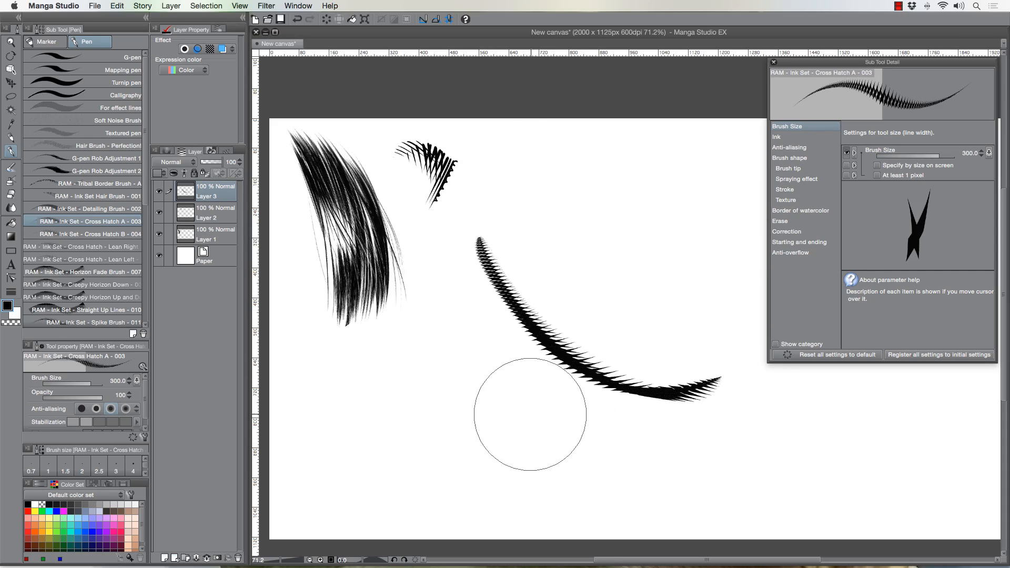
pyautogui.press('super+z')
pyautogui.moveTo(519, 436); pyautogui.dragTo(640, 190)
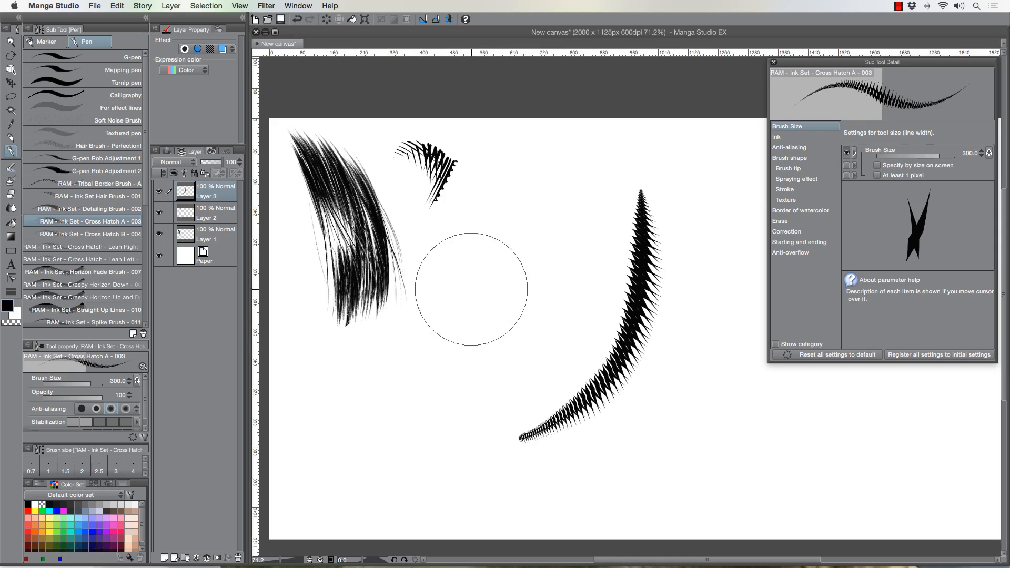
pyautogui.press('super+z')
pyautogui.moveTo(386, 418); pyautogui.dragTo(714, 451)
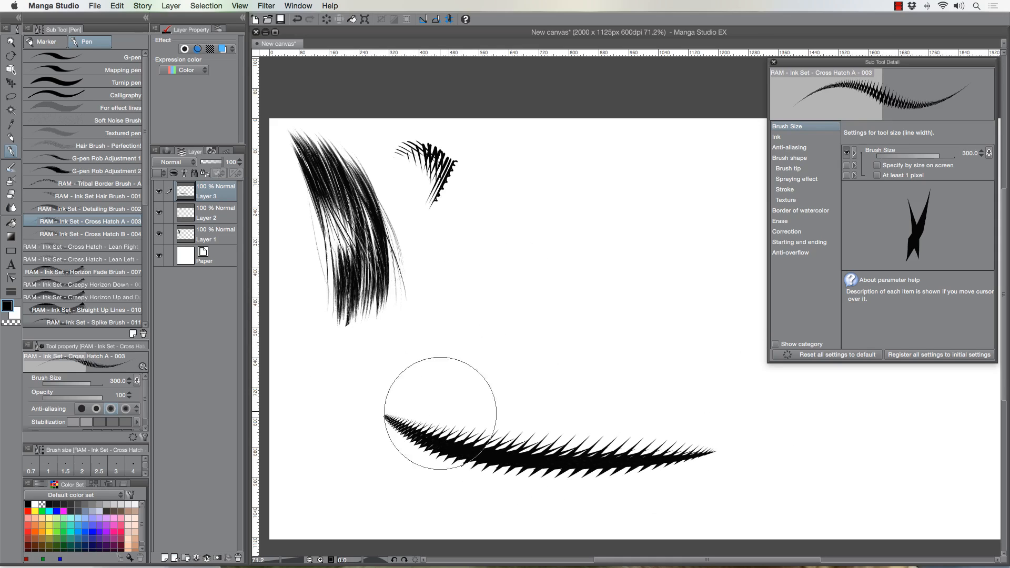
pyautogui.press('super+z')
pyautogui.moveTo(497, 266)
pyautogui.mouseDown()
pyautogui.moveTo(537, 437)
pyautogui.moveTo(468, 500)
pyautogui.mouseUp()
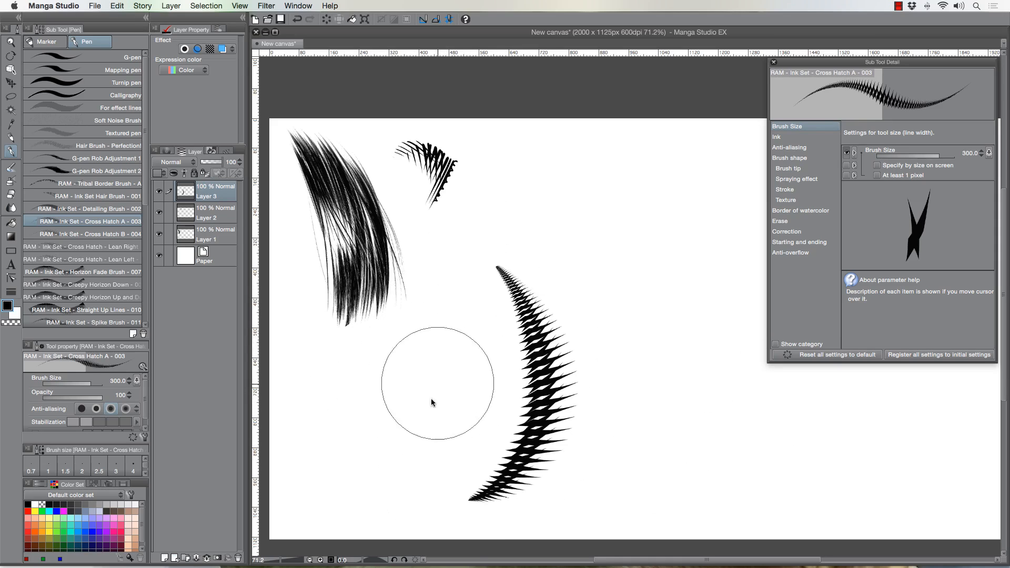
pyautogui.press('super+z')
pyautogui.moveTo(387, 378)
pyautogui.mouseDown()
pyautogui.moveTo(403, 358)
pyautogui.moveTo(653, 314)
pyautogui.mouseUp()
pyautogui.press('super+z')
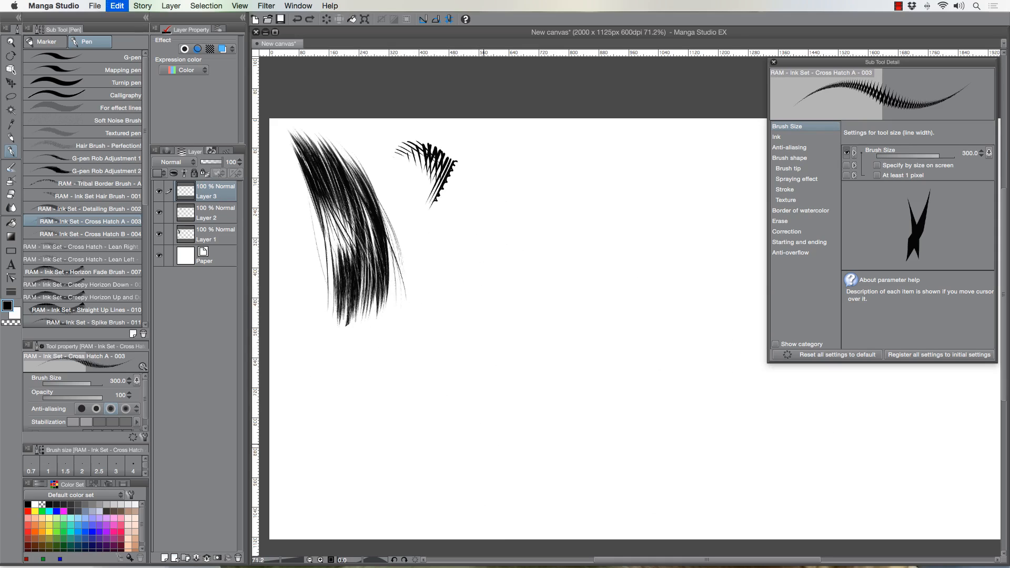
# Draw a long arched stroke across the lower canvas with the Cross Hatch A - 003 brush, undoing and redrawing it until it suits
pyautogui.moveTo(613, 428)
pyautogui.mouseDown()
pyautogui.moveTo(428, 347)
pyautogui.moveTo(370, 365)
pyautogui.mouseUp()
pyautogui.press('super+z')
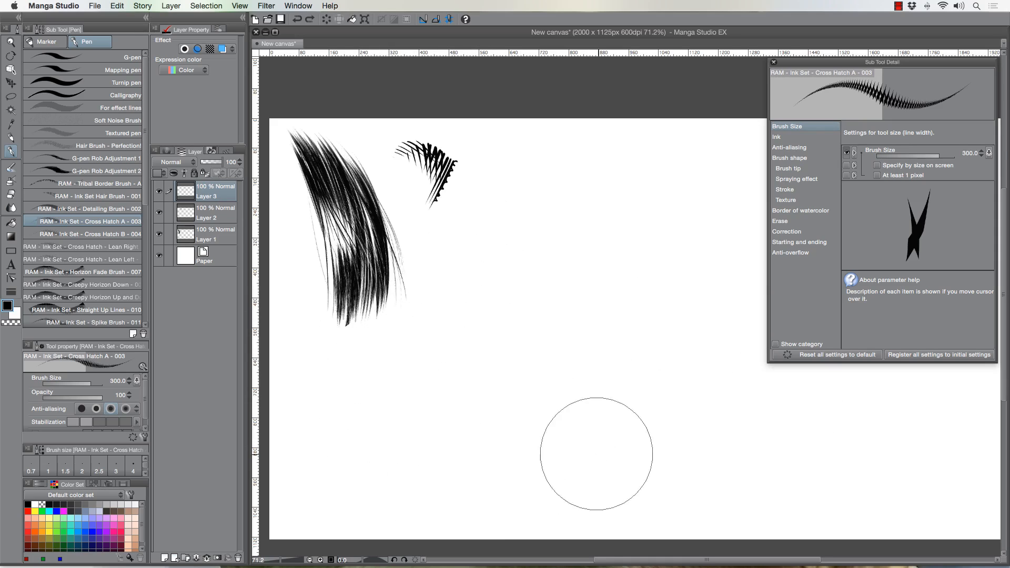
pyautogui.moveTo(631, 465); pyautogui.dragTo(297, 400)
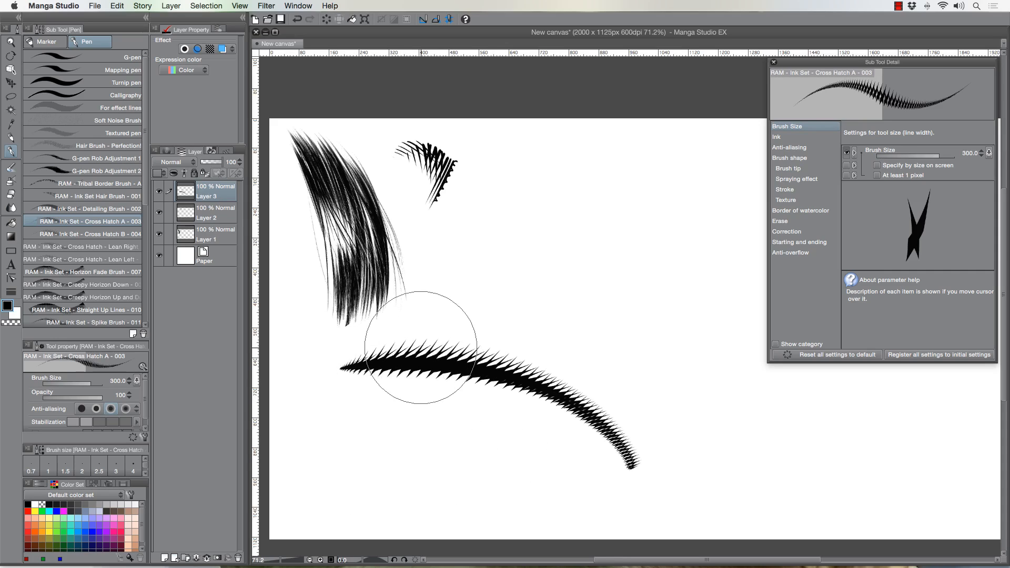
pyautogui.press('super+z')
pyautogui.moveTo(660, 495); pyautogui.dragTo(274, 418)
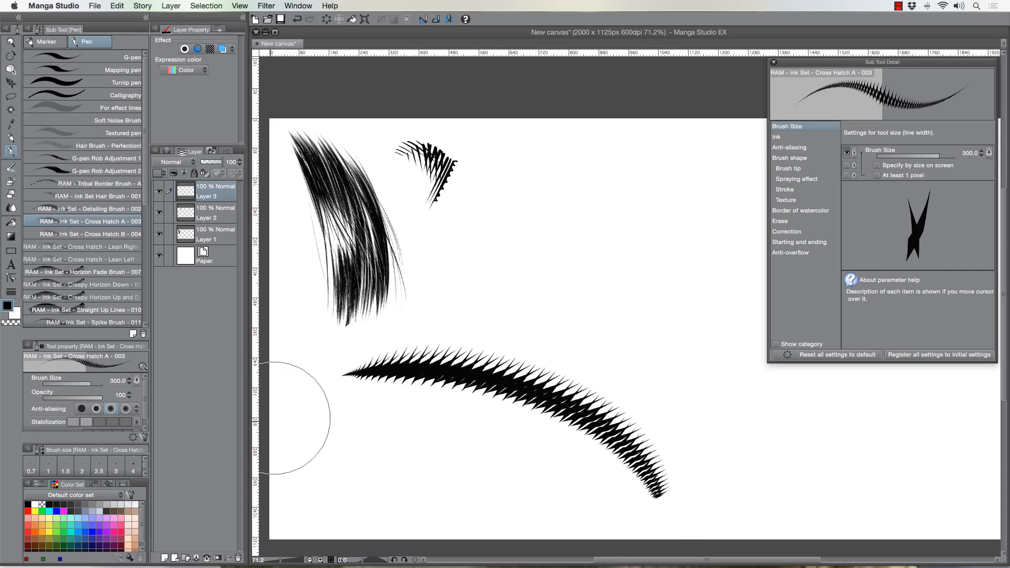
# Transform the arched cross-hatch stroke to make it narrower and move it up beside the small hatching sample
pyautogui.click(11, 83)
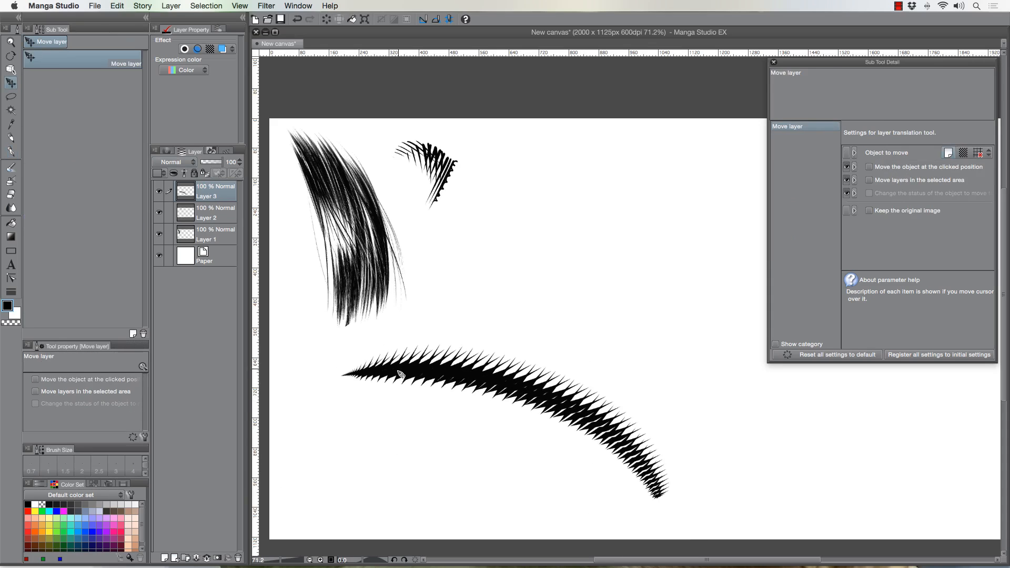
pyautogui.moveTo(400, 374); pyautogui.dragTo(379, 384)
pyautogui.press('super+t')
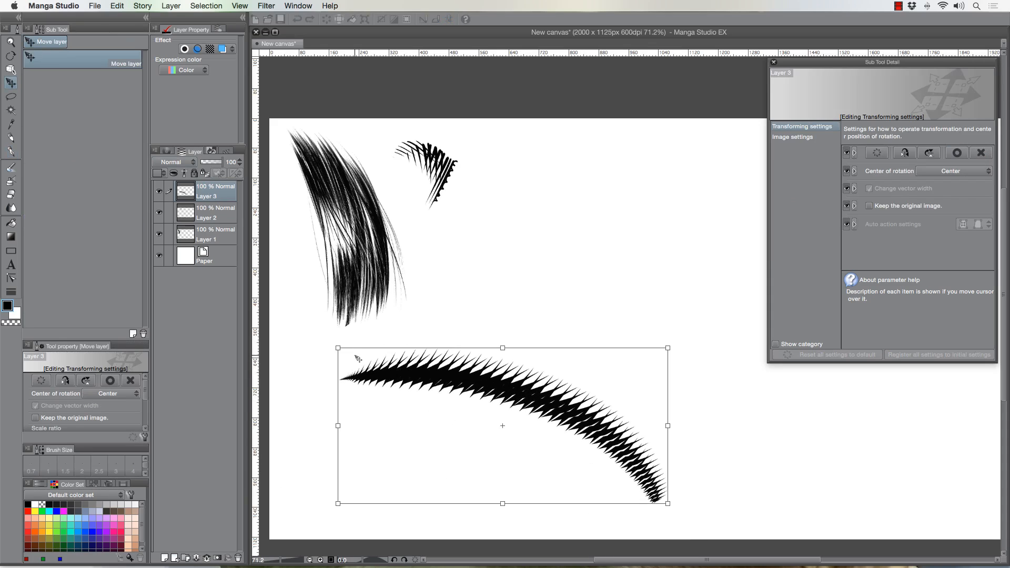
pyautogui.press('Return')
pyautogui.press('super+t')
pyautogui.moveTo(348, 427)
pyautogui.mouseDown()
pyautogui.moveTo(443, 424)
pyautogui.moveTo(344, 427)
pyautogui.moveTo(349, 418)
pyautogui.mouseUp()
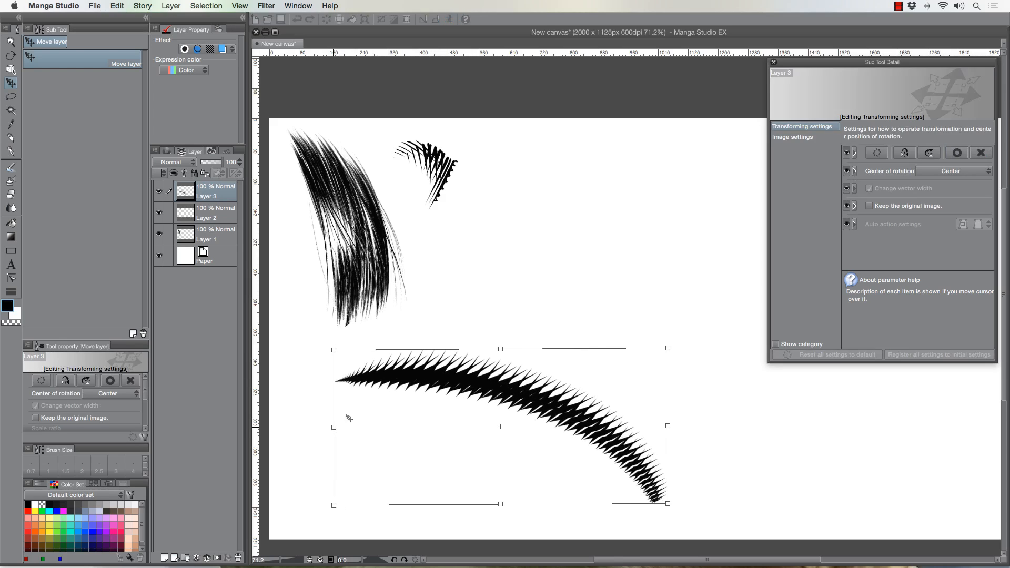
pyautogui.moveTo(667, 427); pyautogui.dragTo(589, 416)
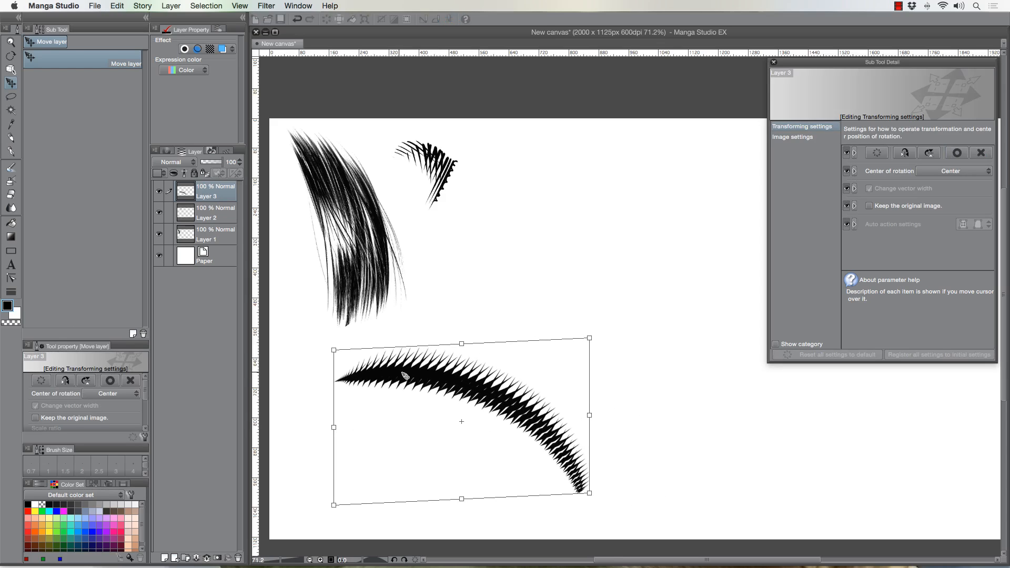
pyautogui.moveTo(404, 375)
pyautogui.mouseDown()
pyautogui.moveTo(570, 191)
pyautogui.moveTo(551, 171)
pyautogui.mouseUp()
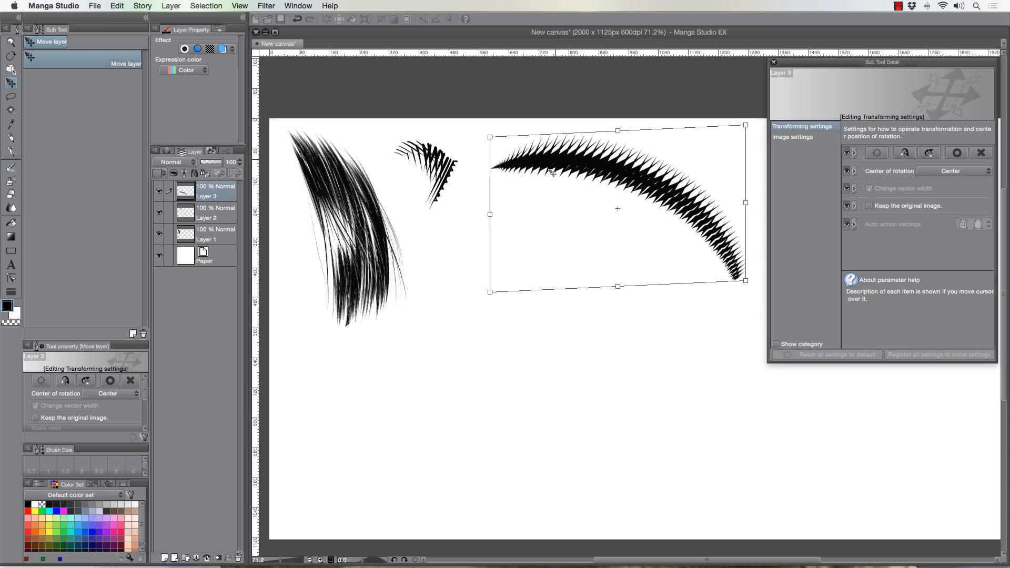
pyautogui.press('Return')
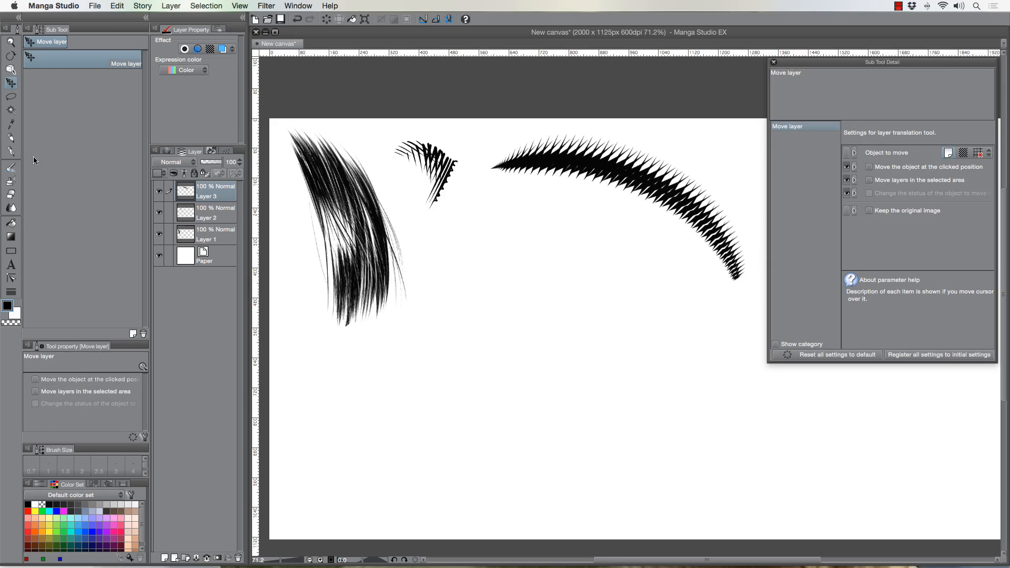
# Return to the pen brushes, choose the RAM - Ink Set - Cross Hatch B - 004 brush, and reduce its size to 400
pyautogui.click(10, 150)
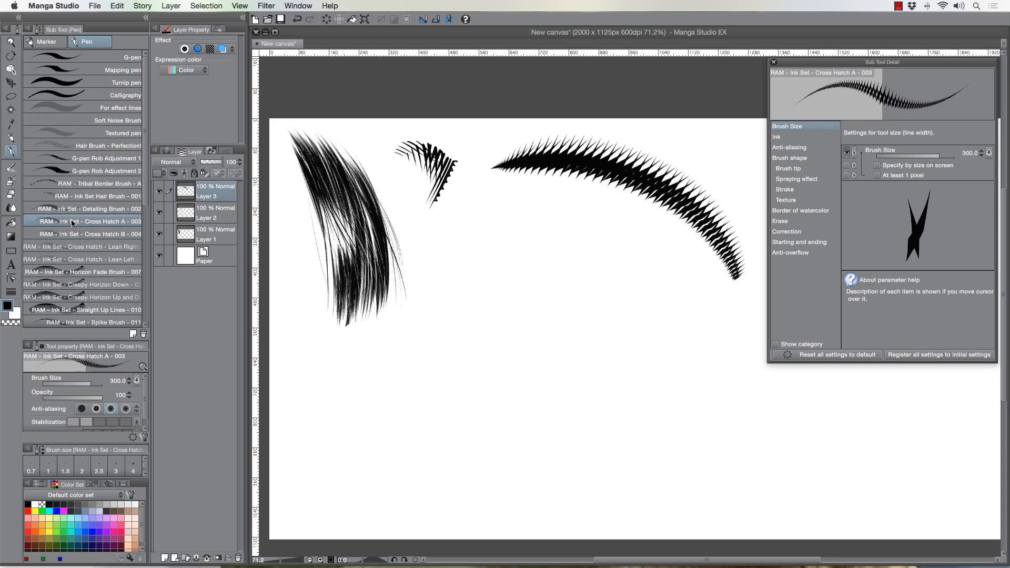
pyautogui.moveTo(357, 394)
pyautogui.mouseDown()
pyautogui.moveTo(379, 404)
pyautogui.moveTo(548, 480)
pyautogui.mouseUp()
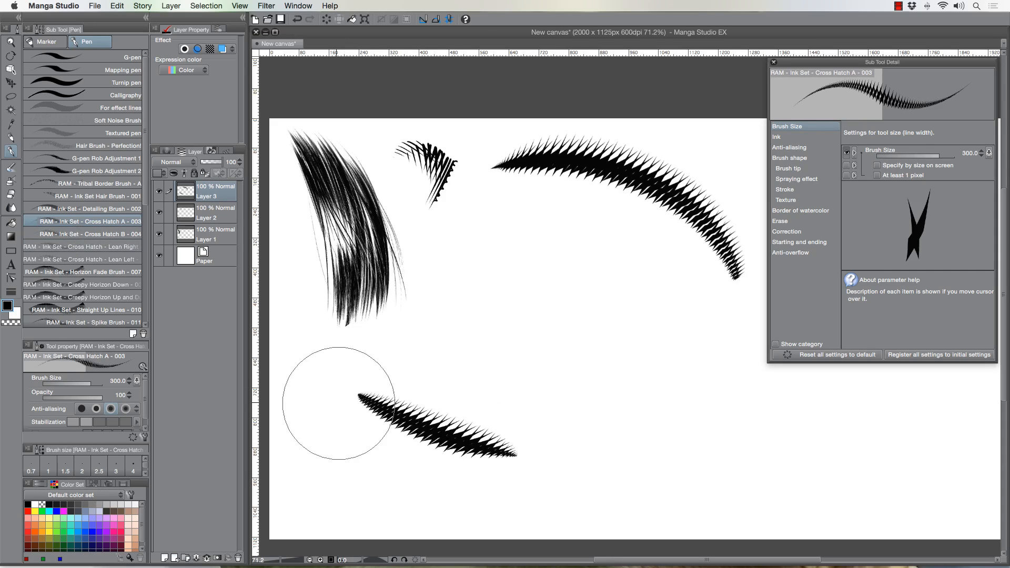
pyautogui.press('super+z')
pyautogui.click(95, 210)
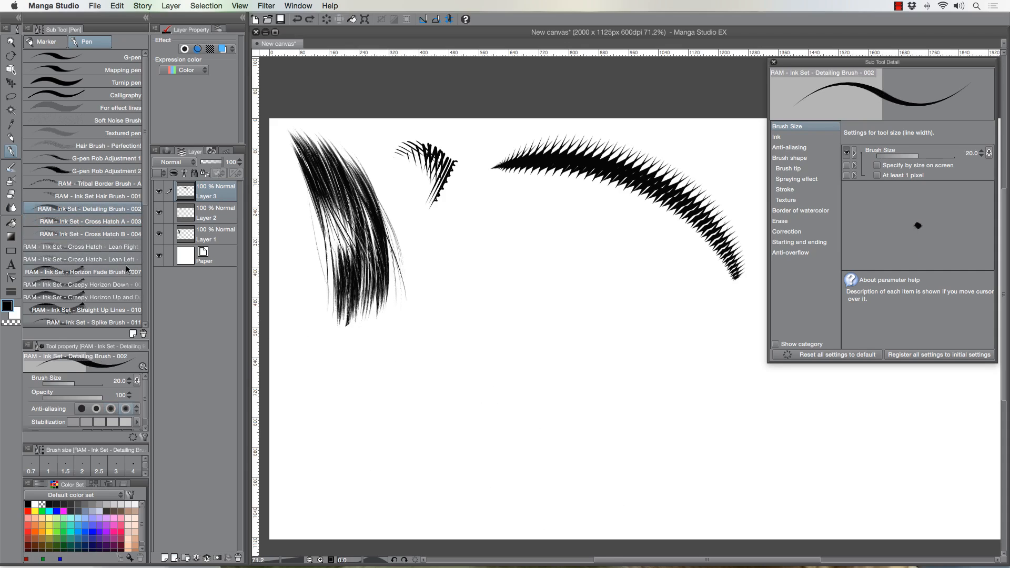
pyautogui.click(92, 234)
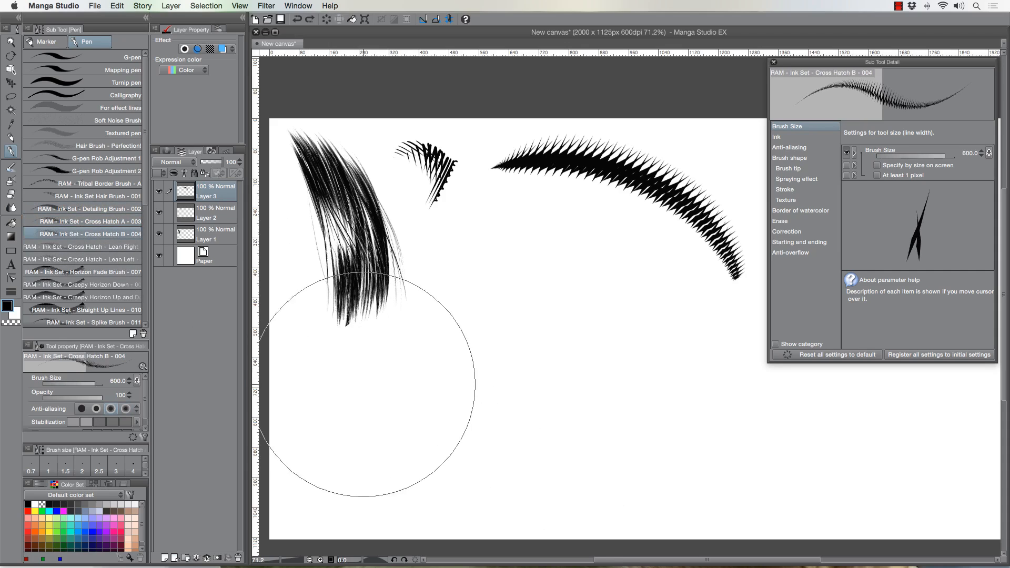
pyautogui.moveTo(364, 383)
pyautogui.mouseDown()
pyautogui.moveTo(363, 408)
pyautogui.moveTo(778, 428)
pyautogui.mouseUp()
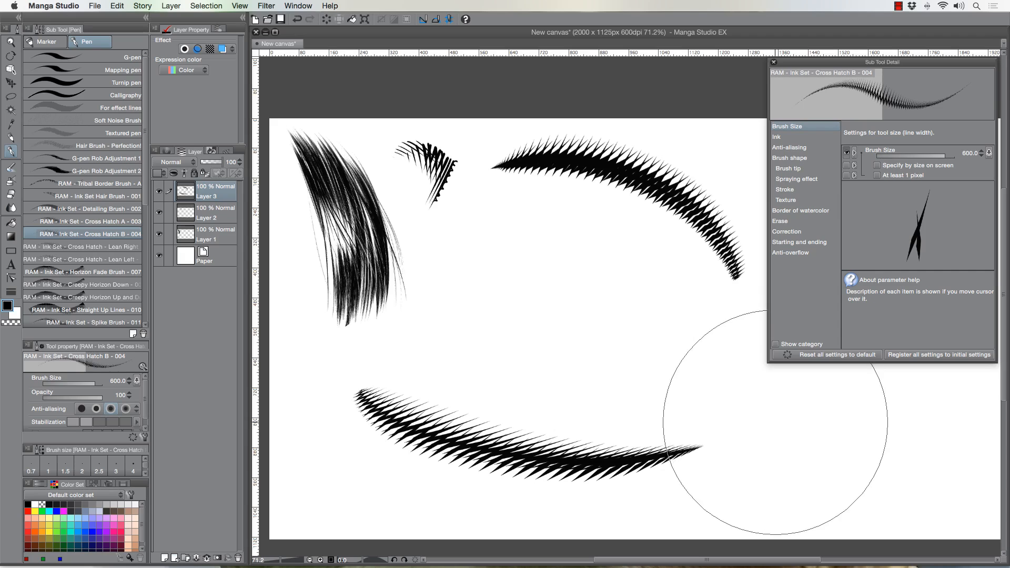
pyautogui.press('super+z')
pyautogui.press('[')
pyautogui.press('[')
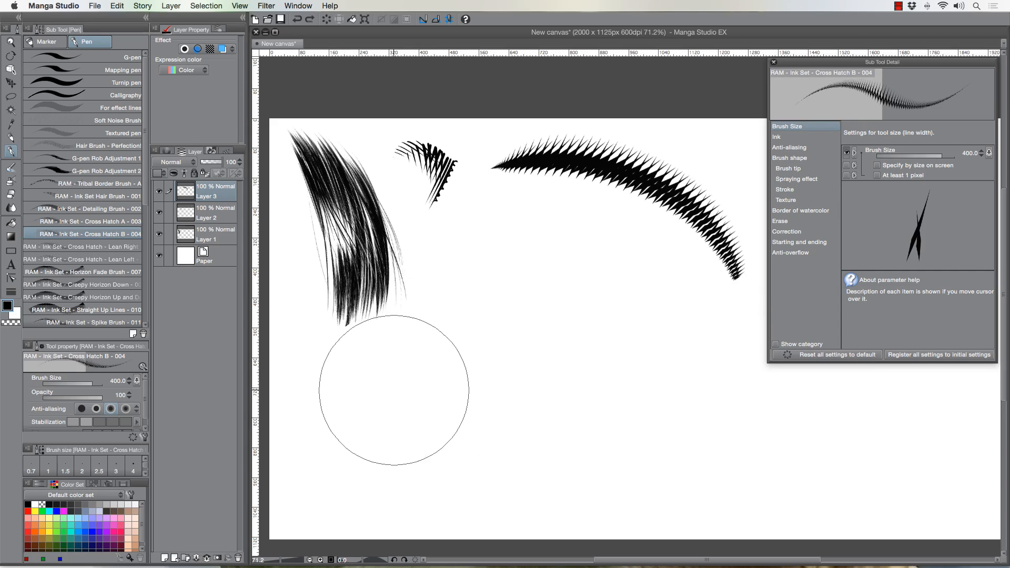
# Try long curved strokes across the lower canvas with the Cross Hatch B - 004 brush, undoing each one
pyautogui.moveTo(380, 395)
pyautogui.mouseDown()
pyautogui.moveTo(503, 475)
pyautogui.moveTo(710, 407)
pyautogui.mouseUp()
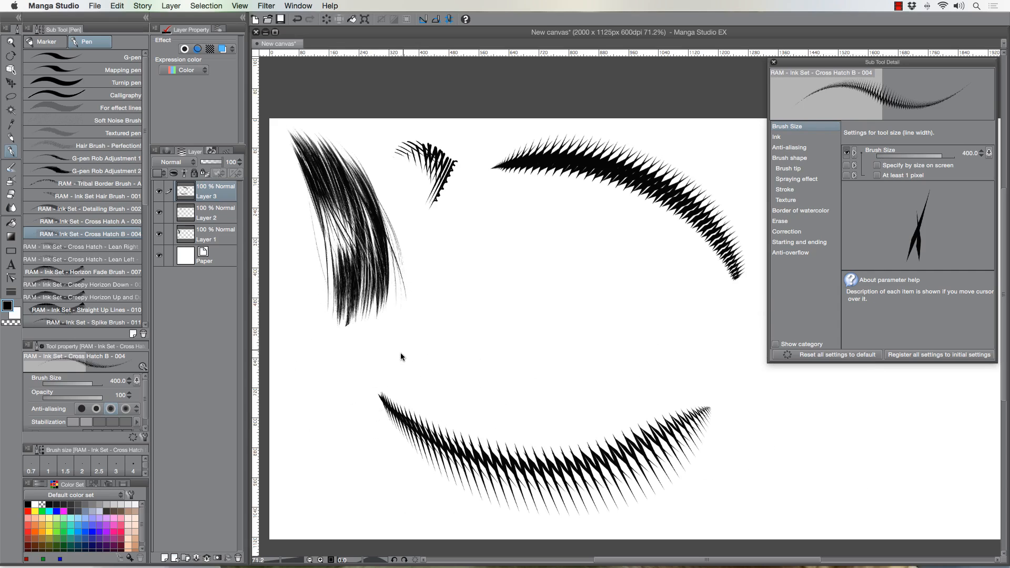
pyautogui.hotkey('ctrl', 'z')
pyautogui.moveTo(374, 372); pyautogui.dragTo(735, 465)
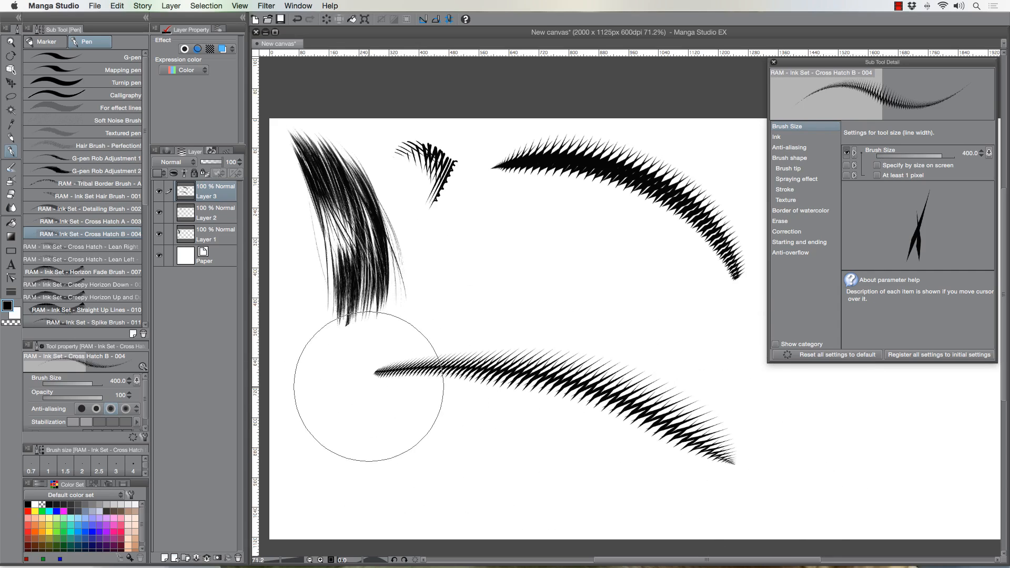
pyautogui.hotkey('ctrl', 'z')
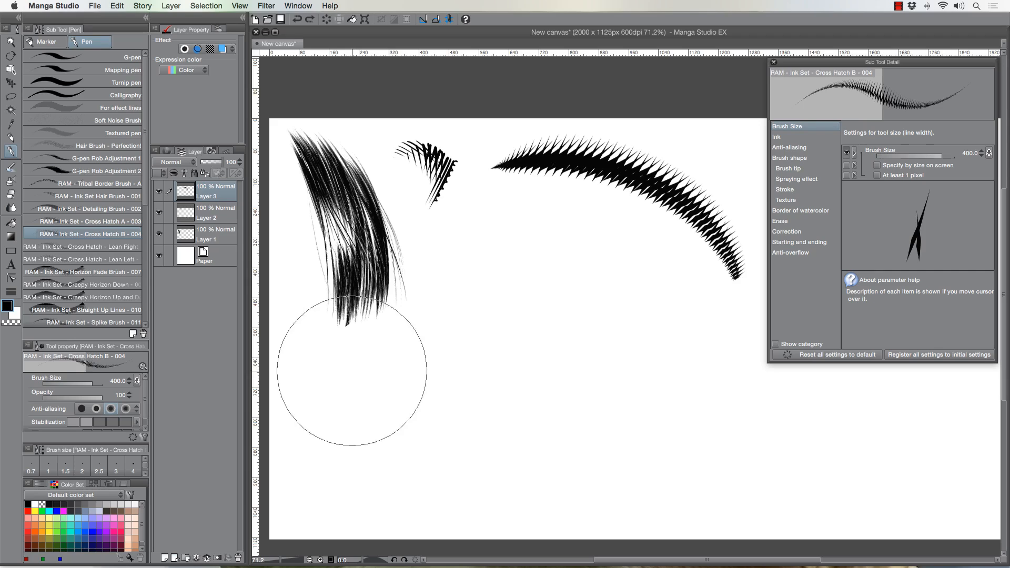
pyautogui.moveTo(342, 383); pyautogui.dragTo(772, 458)
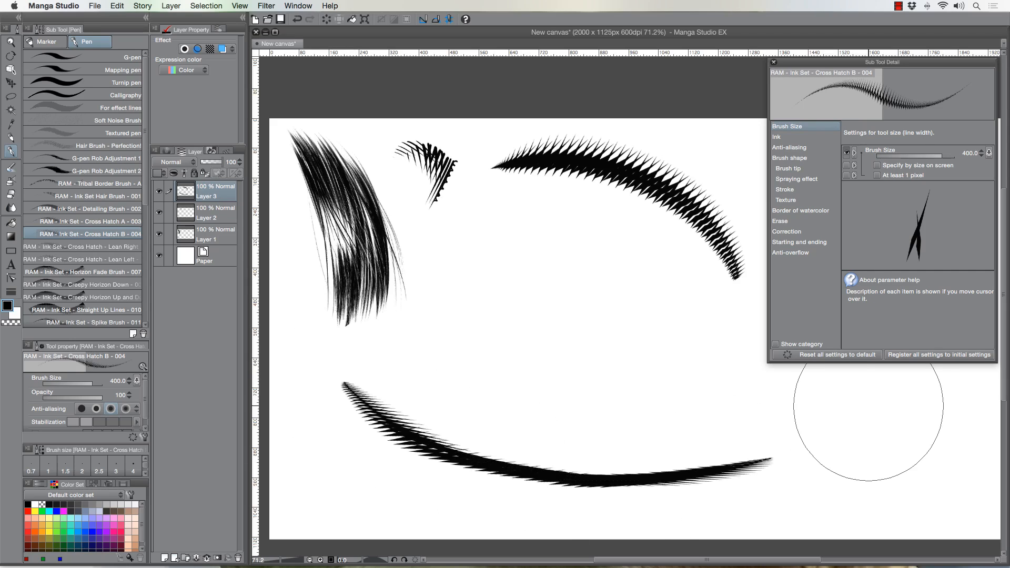
pyautogui.hotkey('ctrl', 'z')
# Try steeper Cross Hatch B - 004 strokes running down from the canvas centre, undoing each one
pyautogui.moveTo(456, 284); pyautogui.dragTo(654, 468)
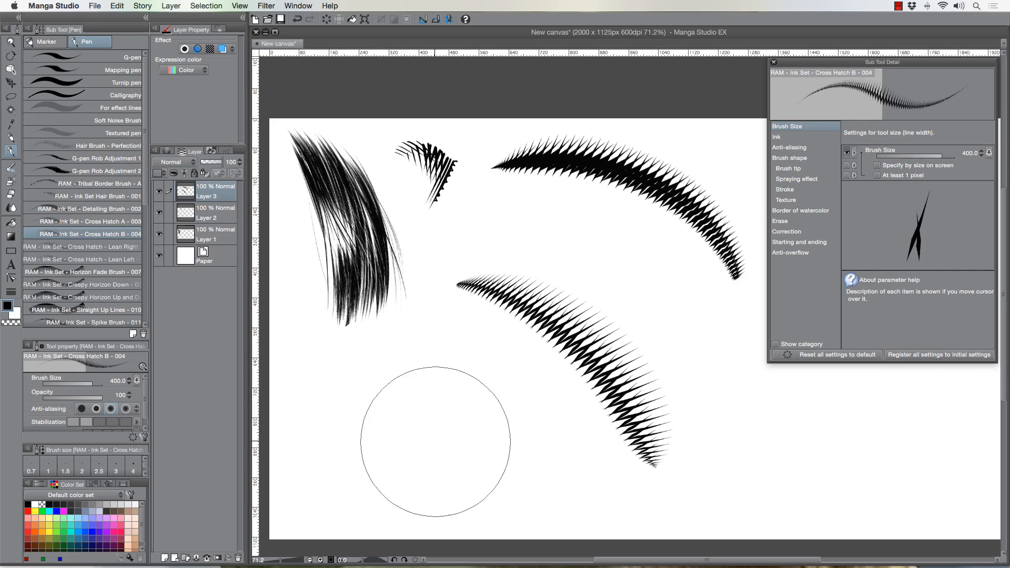
pyautogui.hotkey('ctrl', 'z')
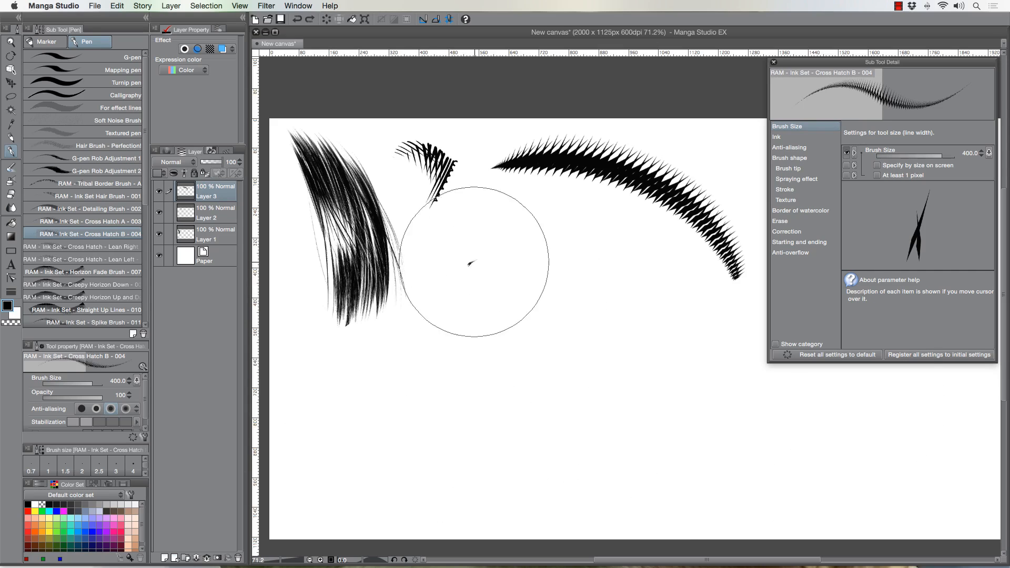
pyautogui.moveTo(470, 263); pyautogui.dragTo(612, 441)
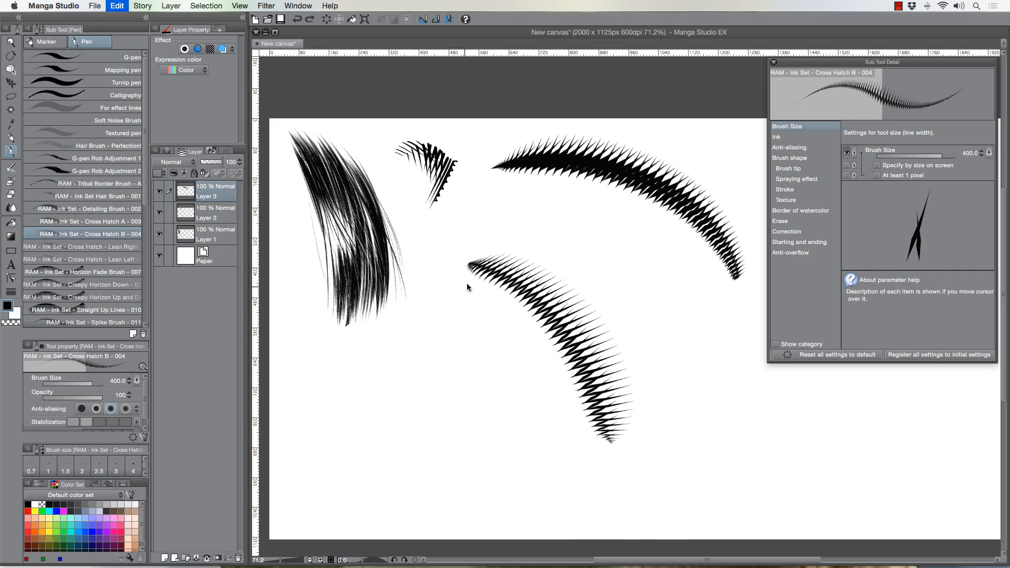
pyautogui.press('super+z')
pyautogui.moveTo(460, 248); pyautogui.dragTo(602, 479)
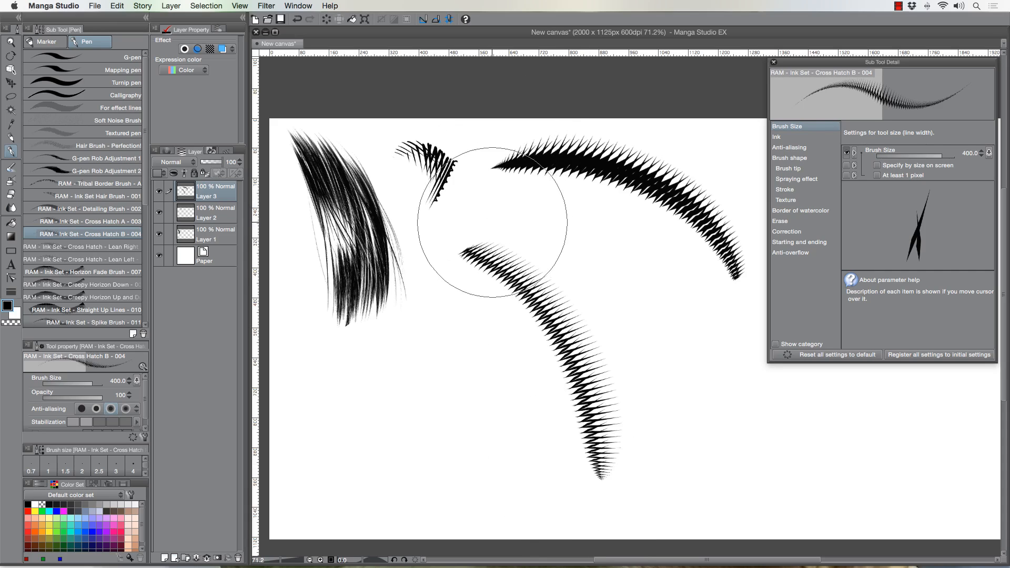
pyautogui.press('super+z')
pyautogui.moveTo(491, 255)
pyautogui.mouseDown()
pyautogui.moveTo(581, 419)
pyautogui.moveTo(578, 468)
pyautogui.mouseUp()
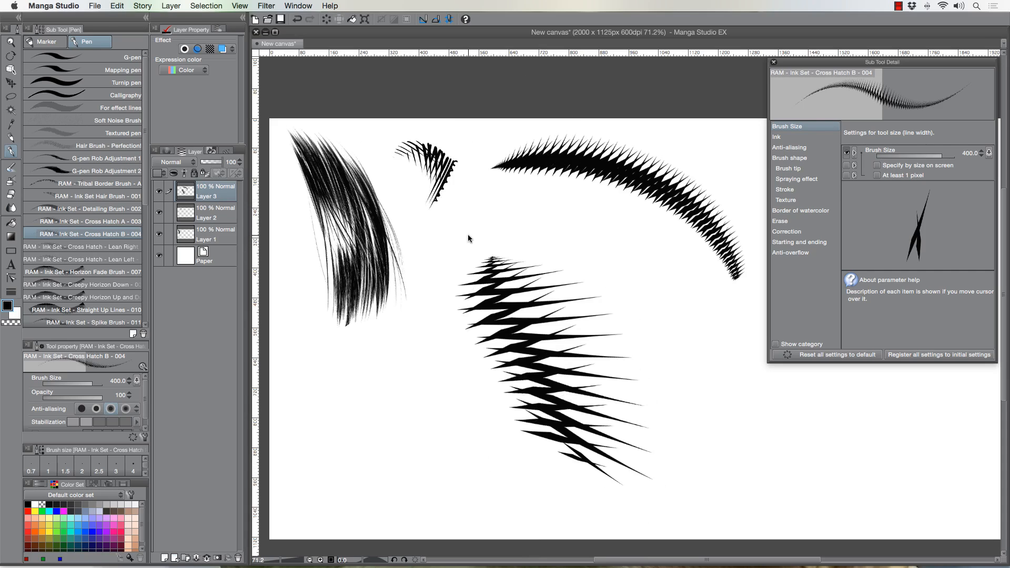
pyautogui.press('super+z')
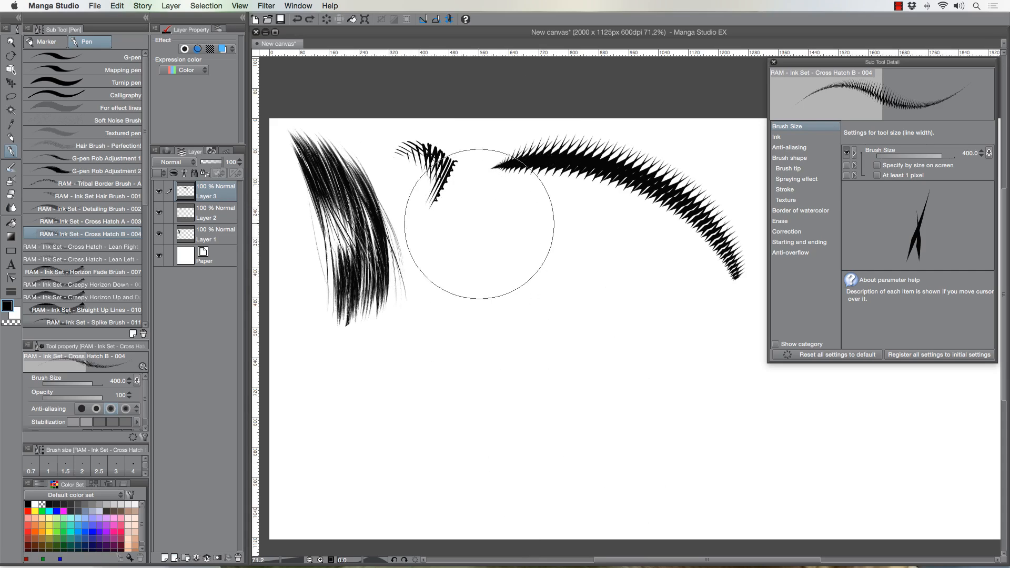
# Try arched Cross Hatch B - 004 strokes just beneath the Cross Hatch A arch, undoing each one
pyautogui.moveTo(468, 228)
pyautogui.mouseDown()
pyautogui.moveTo(500, 206)
pyautogui.moveTo(773, 369)
pyautogui.mouseUp()
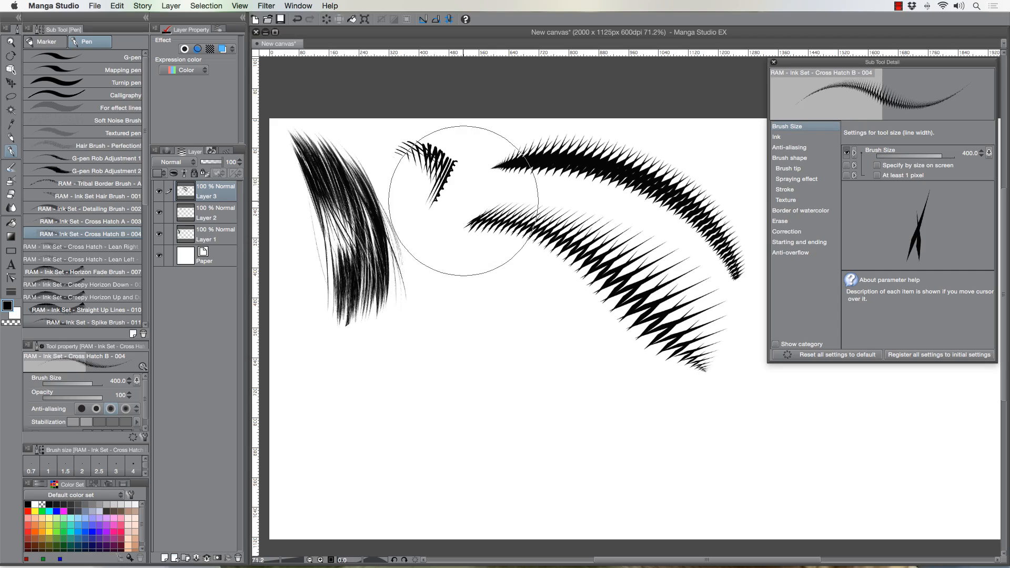
pyautogui.press('super+z')
pyautogui.moveTo(477, 217); pyautogui.dragTo(705, 332)
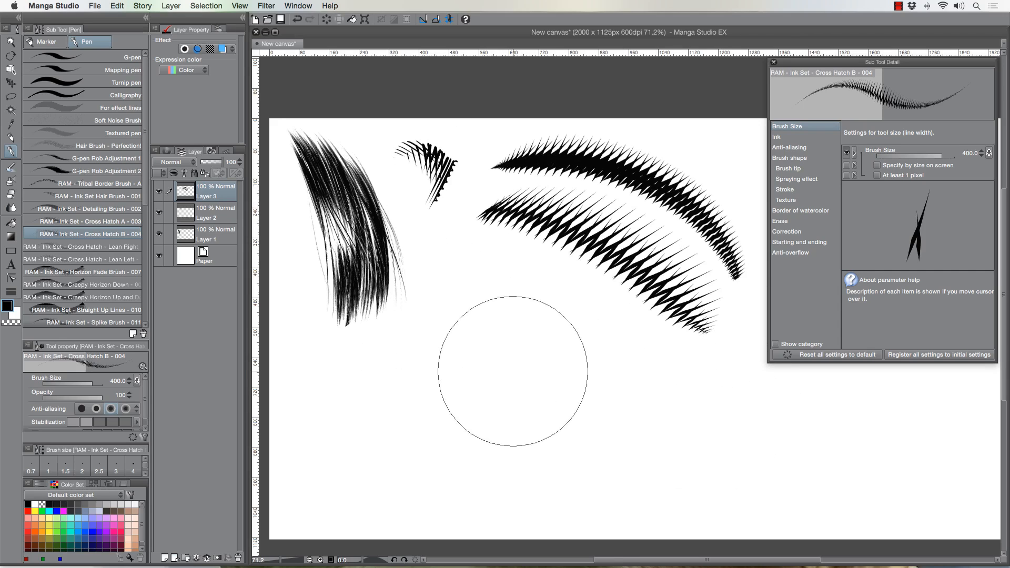
pyautogui.press('super+z')
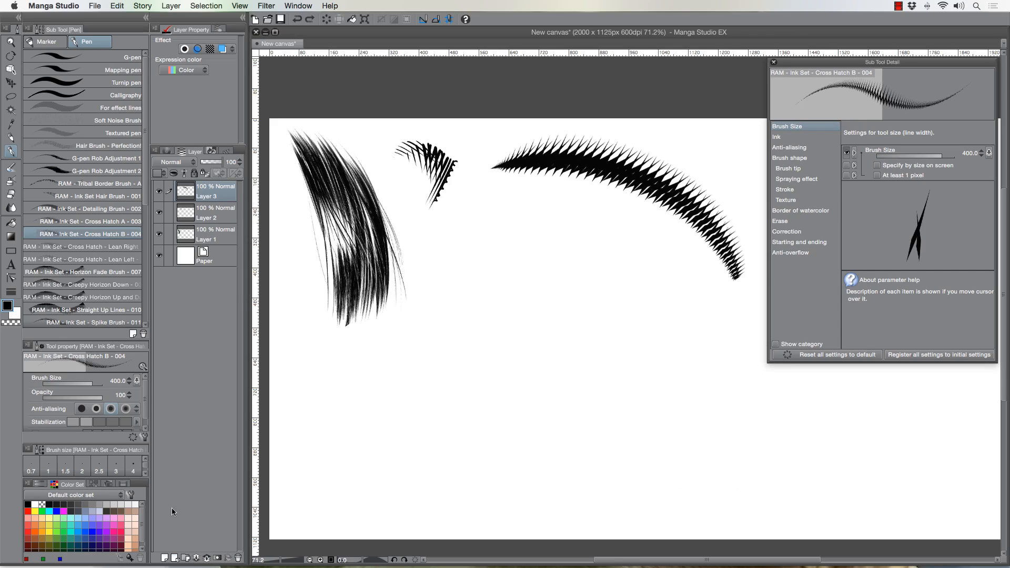
# On a new layer, draw an arched Cross Hatch B - 004 stroke at size 400 just beneath the Cross Hatch A arch
pyautogui.click(165, 557)
pyautogui.moveTo(482, 209); pyautogui.dragTo(710, 337)
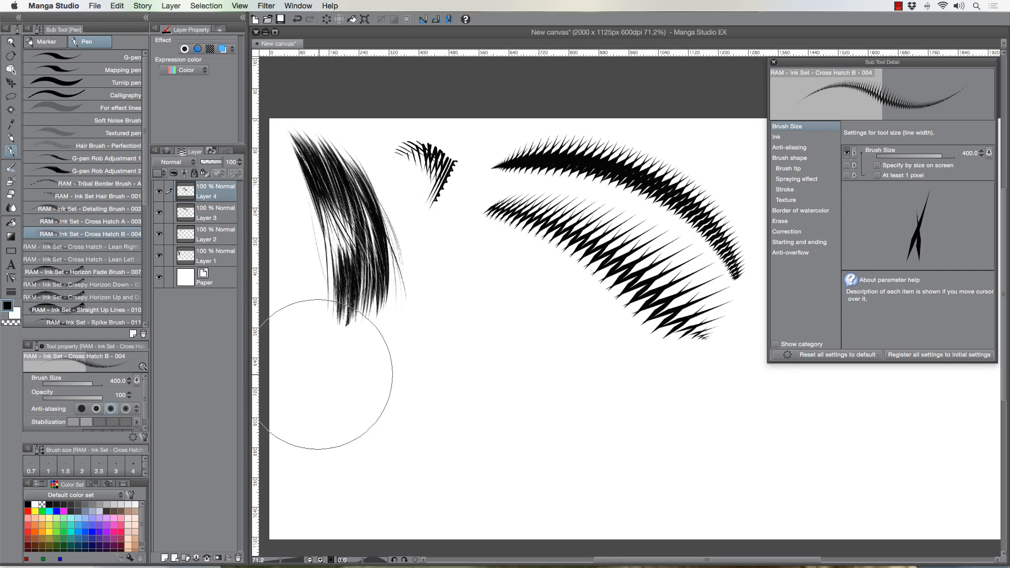
# Try further Cross Hatch B - 004 strokes across the lower canvas in varying directions, undoing each one
pyautogui.moveTo(363, 411)
pyautogui.mouseDown()
pyautogui.moveTo(495, 476)
pyautogui.moveTo(599, 452)
pyautogui.mouseUp()
pyautogui.press('super+z')
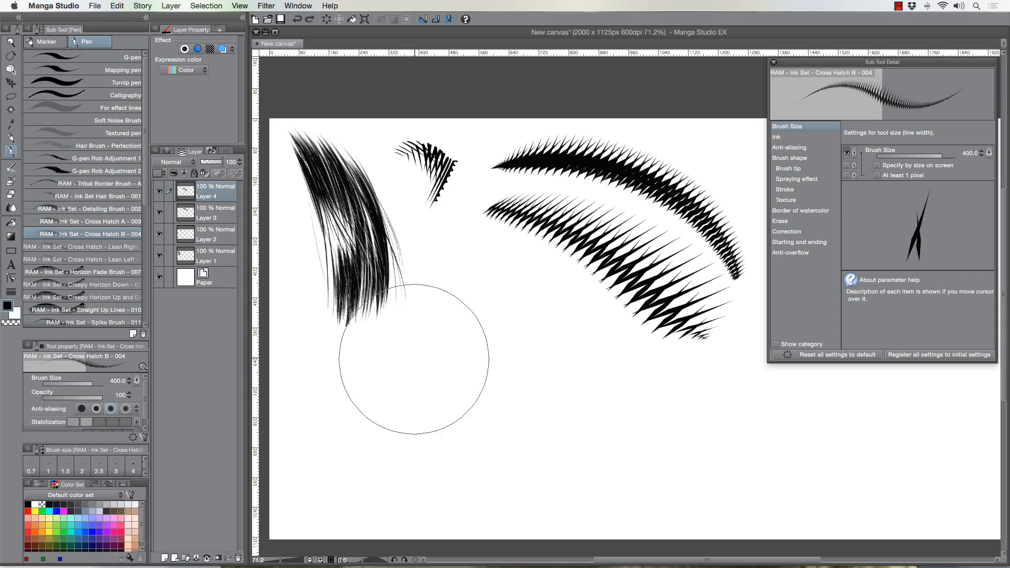
pyautogui.moveTo(452, 329)
pyautogui.mouseDown()
pyautogui.moveTo(378, 476)
pyautogui.moveTo(361, 417)
pyautogui.moveTo(546, 308)
pyautogui.mouseUp()
pyautogui.press('super+z')
pyautogui.press('super+z')
pyautogui.moveTo(541, 475)
pyautogui.mouseDown()
pyautogui.moveTo(379, 371)
pyautogui.moveTo(618, 451)
pyautogui.mouseUp()
pyautogui.press('super+z')
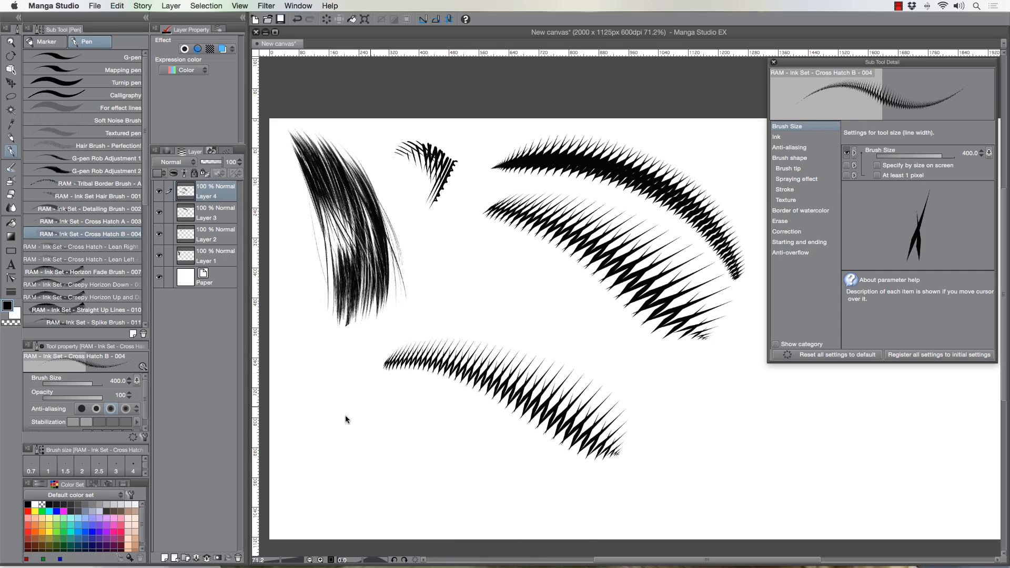
pyautogui.press('super+z')
pyautogui.moveTo(363, 490)
pyautogui.mouseDown()
pyautogui.moveTo(421, 485)
pyautogui.moveTo(600, 358)
pyautogui.mouseUp()
pyautogui.press('super+z')
pyautogui.moveTo(331, 333)
pyautogui.mouseDown()
pyautogui.moveTo(514, 428)
pyautogui.moveTo(356, 394)
pyautogui.mouseUp()
pyautogui.press('super+z')
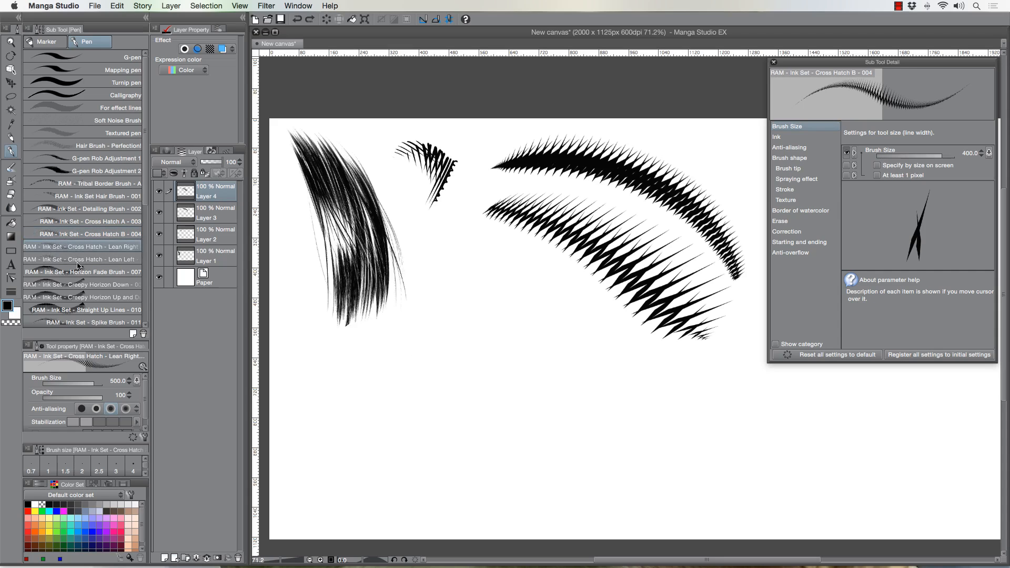
# Try long Cross Hatch - Lean Right - 005 strokes at size 500 across the lower canvas, undoing each before drawing another
pyautogui.moveTo(363, 442); pyautogui.dragTo(637, 467)
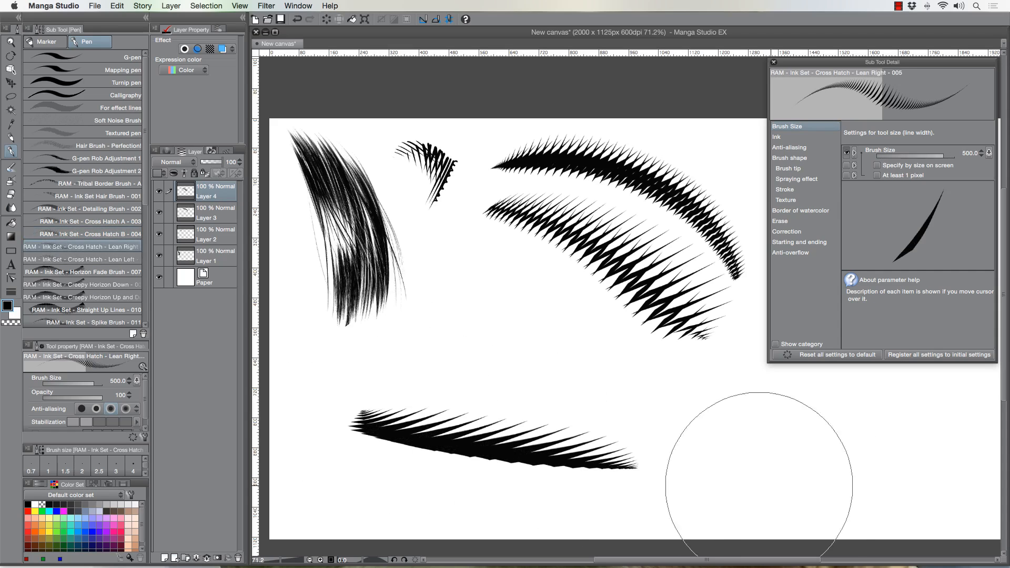
pyautogui.press('super+z')
pyautogui.moveTo(561, 473)
pyautogui.mouseDown()
pyautogui.moveTo(506, 409)
pyautogui.moveTo(339, 386)
pyautogui.mouseUp()
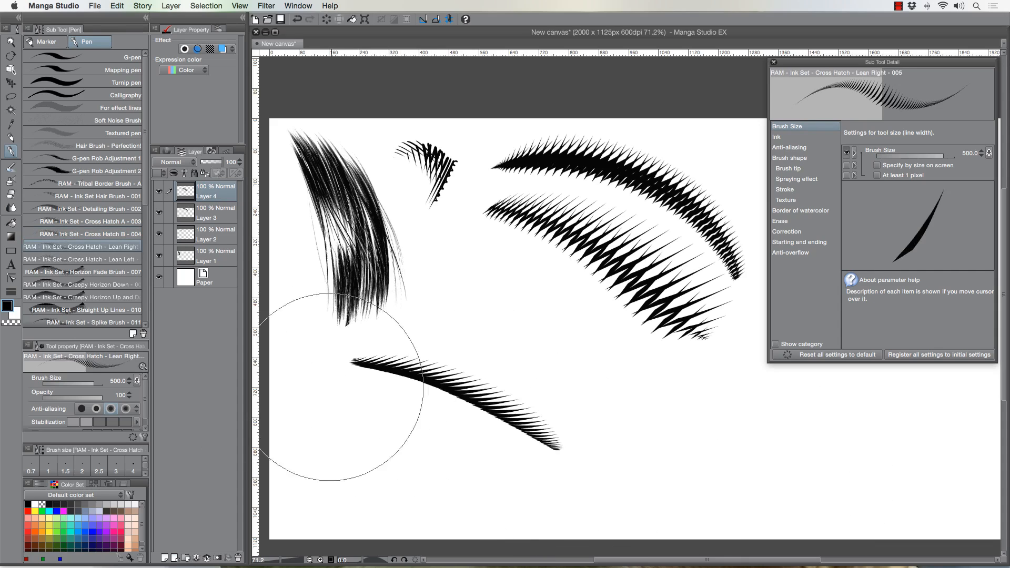
pyautogui.press('super+z')
pyautogui.moveTo(619, 471)
pyautogui.mouseDown()
pyautogui.moveTo(456, 366)
pyautogui.moveTo(325, 345)
pyautogui.mouseUp()
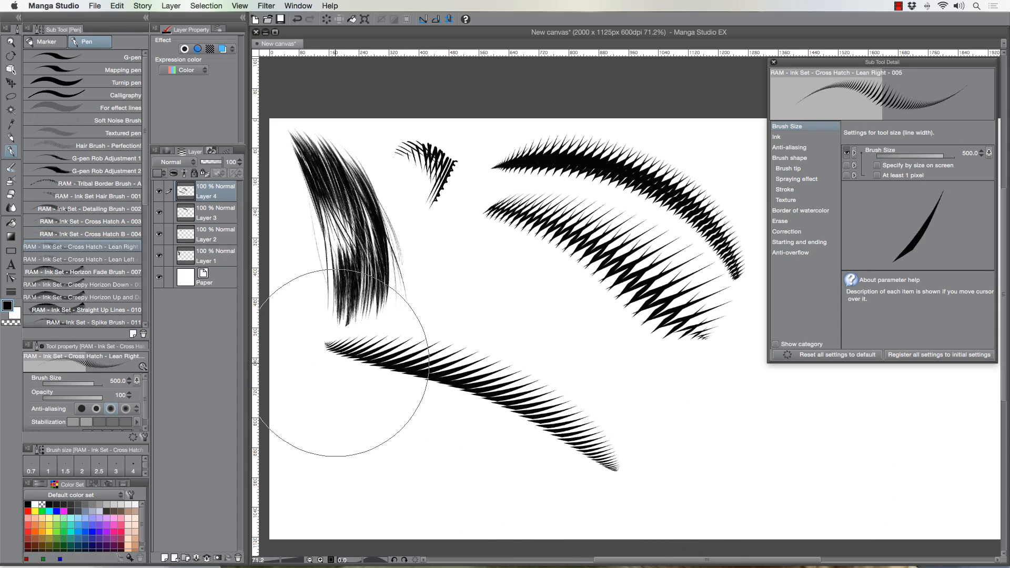
pyautogui.press('super+z')
pyautogui.moveTo(665, 488)
pyautogui.mouseDown()
pyautogui.moveTo(504, 401)
pyautogui.moveTo(297, 390)
pyautogui.mouseUp()
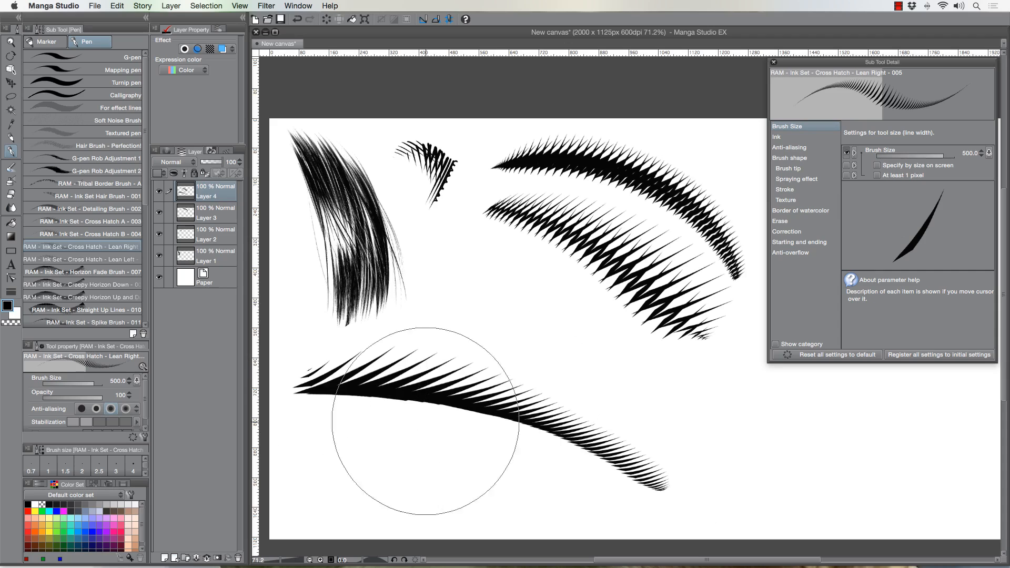
pyautogui.press('super+z')
pyautogui.moveTo(658, 489); pyautogui.dragTo(415, 374)
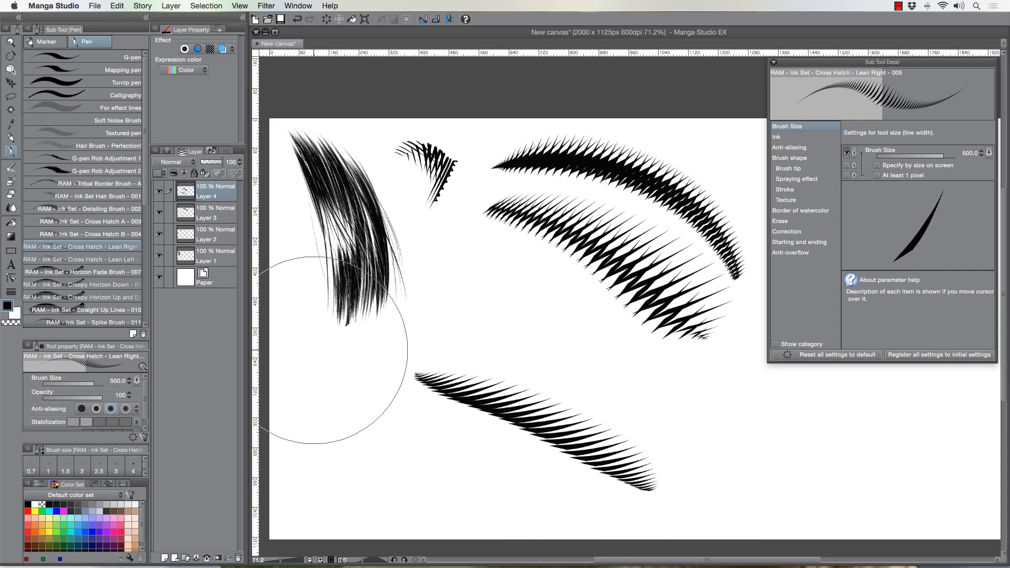
# Try crossing the Lean Right stroke with the Cross Hatch - Lean Left - 006 brush at size 300, then undo both strokes
pyautogui.click(92, 259)
pyautogui.moveTo(652, 492); pyautogui.dragTo(421, 381)
pyautogui.press('super+z')
pyautogui.press('[')
pyautogui.press('[')
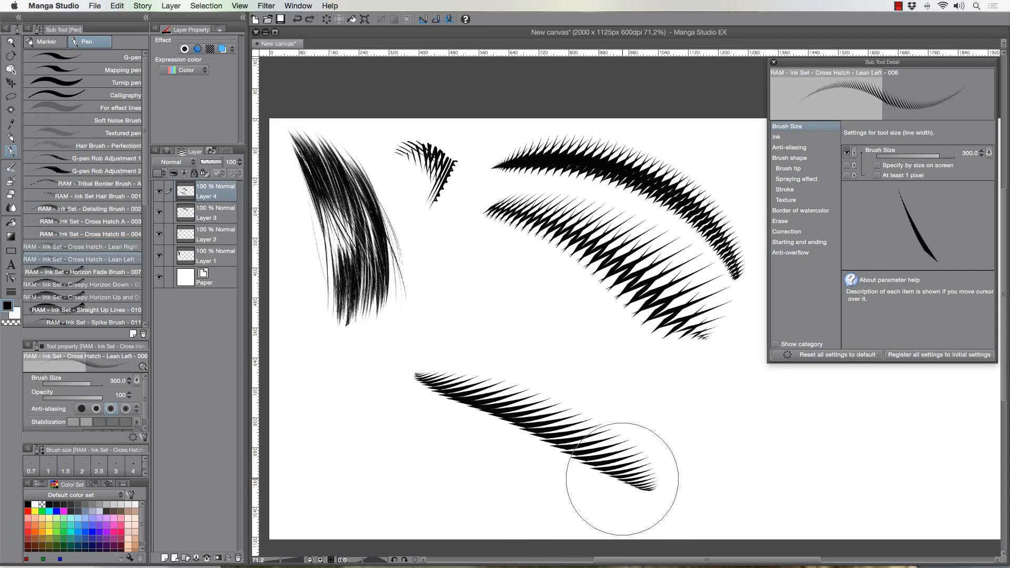
pyautogui.moveTo(636, 490)
pyautogui.mouseDown()
pyautogui.moveTo(577, 443)
pyautogui.moveTo(395, 371)
pyautogui.mouseUp()
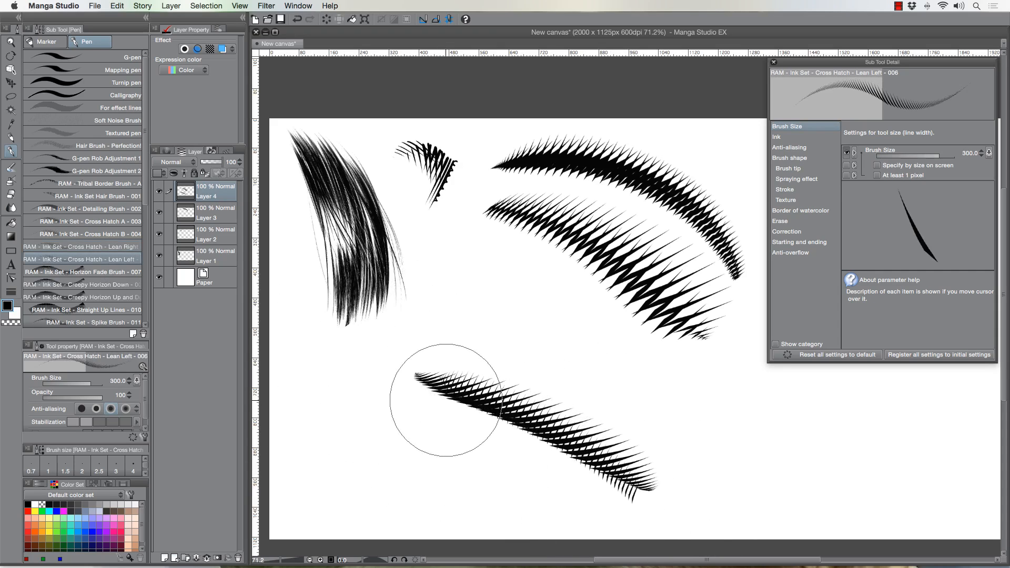
pyautogui.press('super+z')
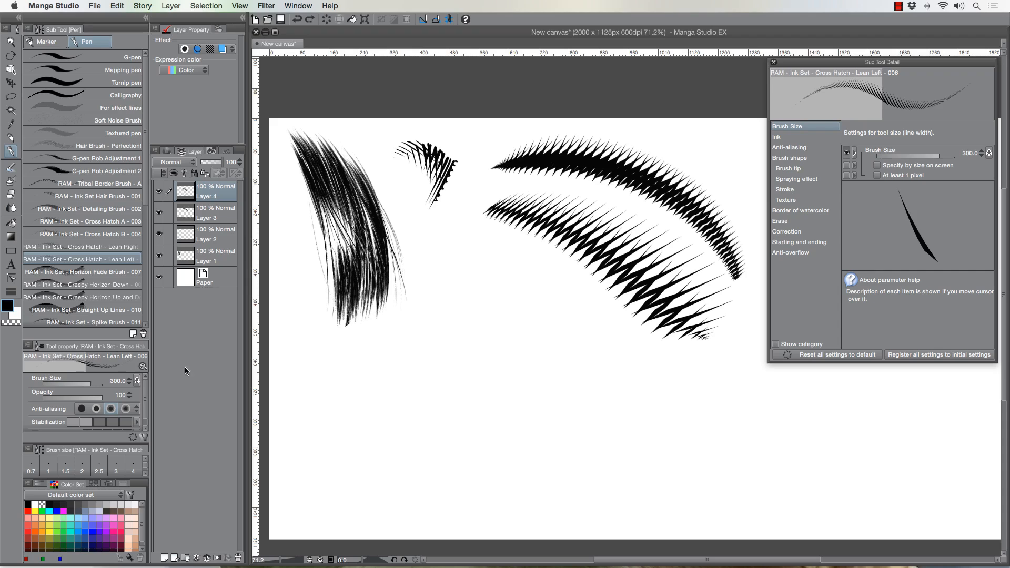
# On a new layer, draw a long curved Lean Right - 005 stroke at size 250, crossing it with Lean Left - 006 at size 170
pyautogui.click(164, 558)
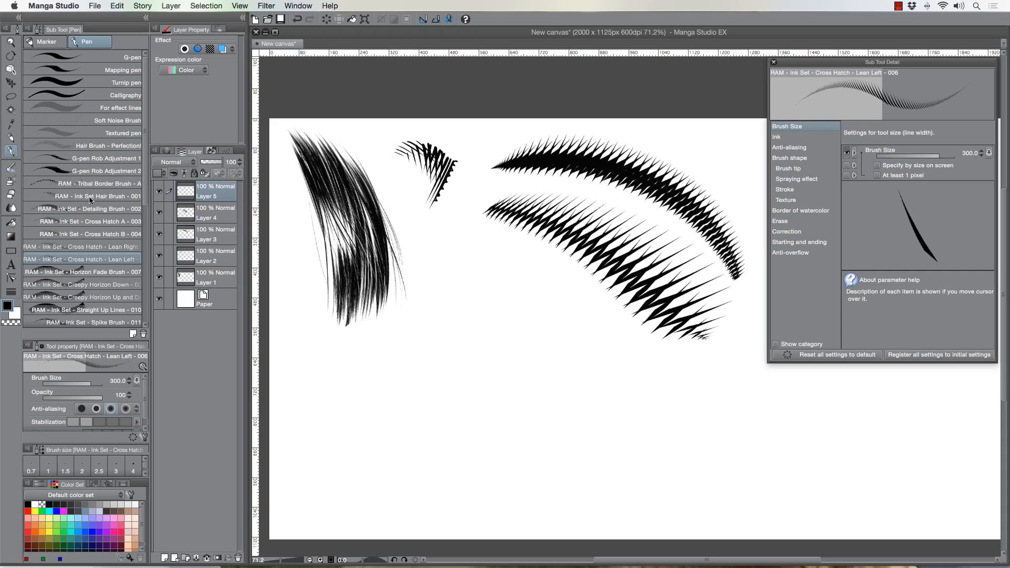
pyautogui.click(82, 251)
pyautogui.moveTo(654, 468); pyautogui.dragTo(392, 370)
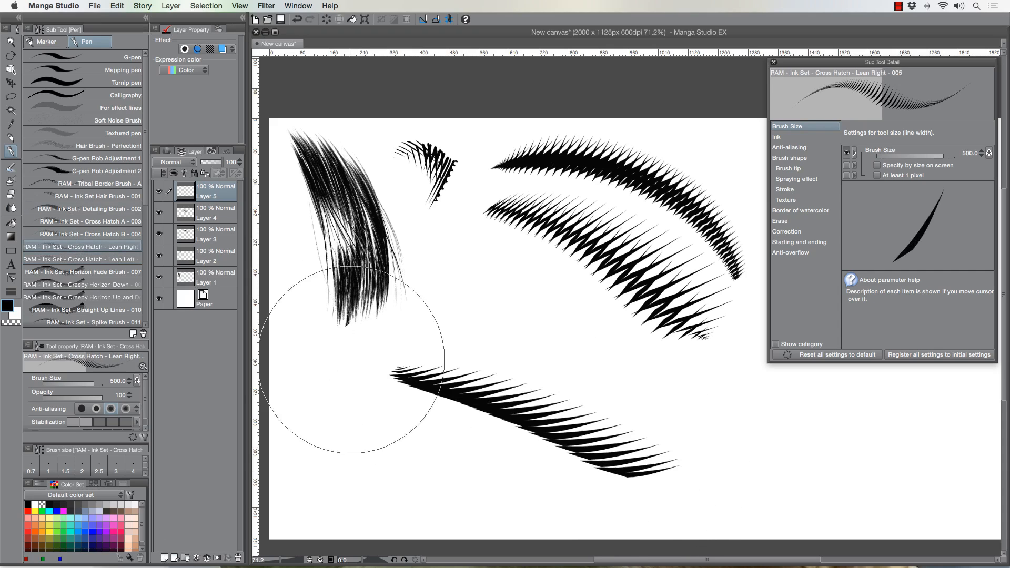
pyautogui.press('super+z')
pyautogui.press('[')
pyautogui.press('[')
pyautogui.press('[')
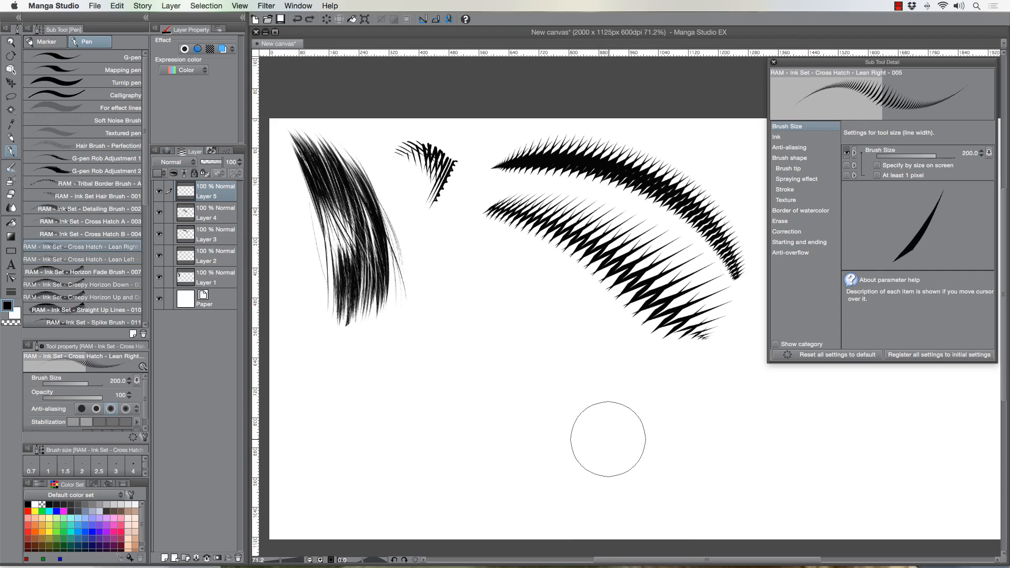
pyautogui.moveTo(648, 464); pyautogui.dragTo(341, 357)
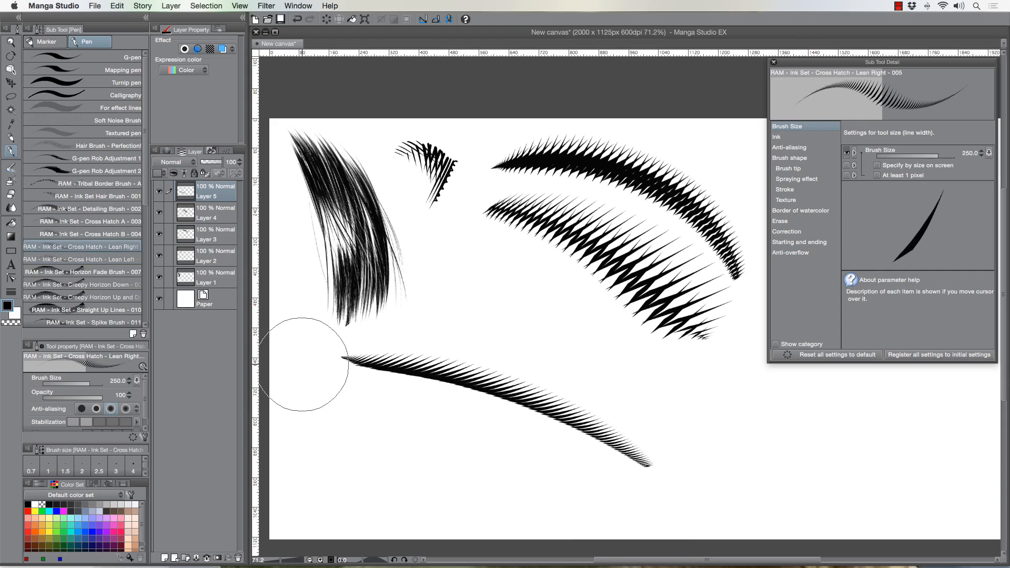
pyautogui.click(97, 257)
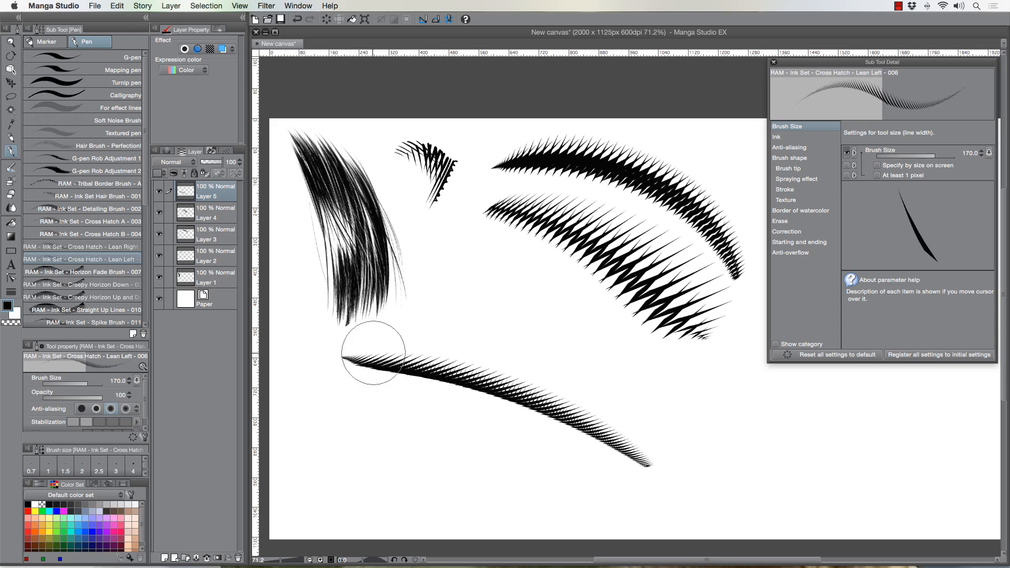
# Move the combined Lean Right and Lean Left stroke to the canvas's lower-left area and rotate it counterclockwise until nearly horizontal
pyautogui.click(11, 41)
pyautogui.moveTo(462, 387)
pyautogui.mouseDown()
pyautogui.moveTo(496, 399)
pyautogui.moveTo(477, 427)
pyautogui.moveTo(448, 401)
pyautogui.mouseUp()
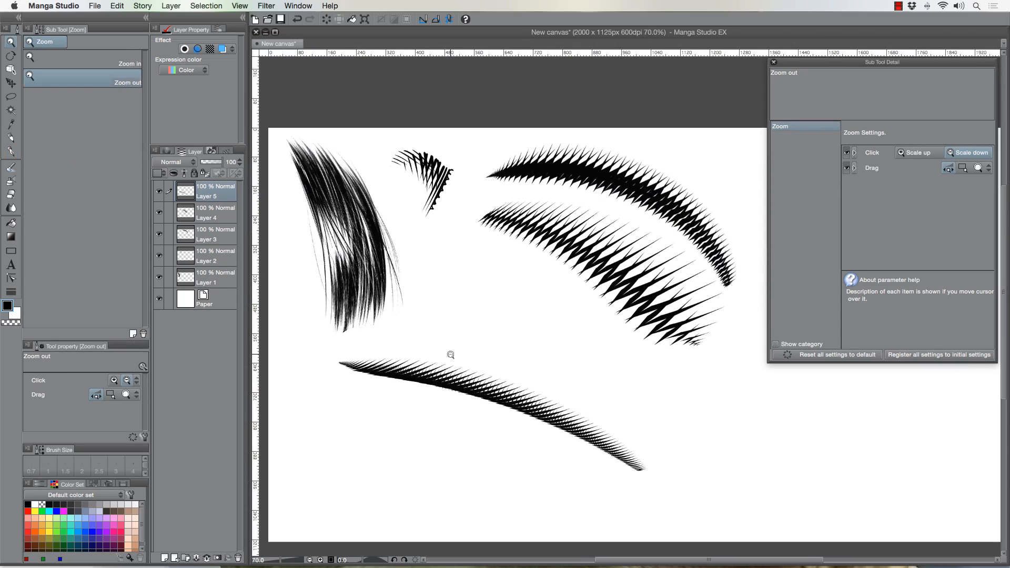
pyautogui.click(12, 81)
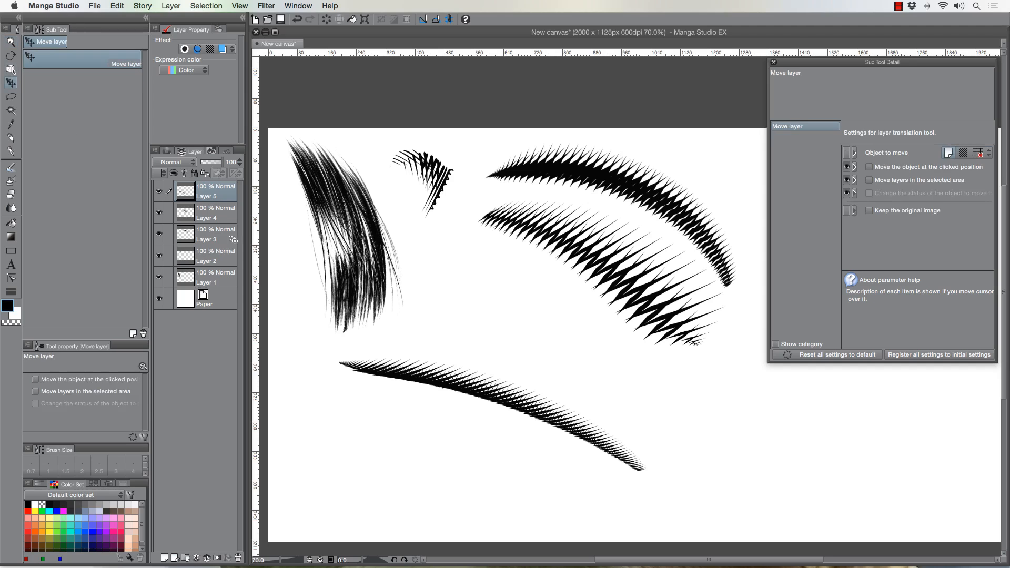
pyautogui.moveTo(413, 388)
pyautogui.mouseDown()
pyautogui.moveTo(509, 348)
pyautogui.moveTo(486, 335)
pyautogui.moveTo(401, 437)
pyautogui.moveTo(352, 420)
pyautogui.mouseUp()
pyautogui.hotkey('ctrl', 't')
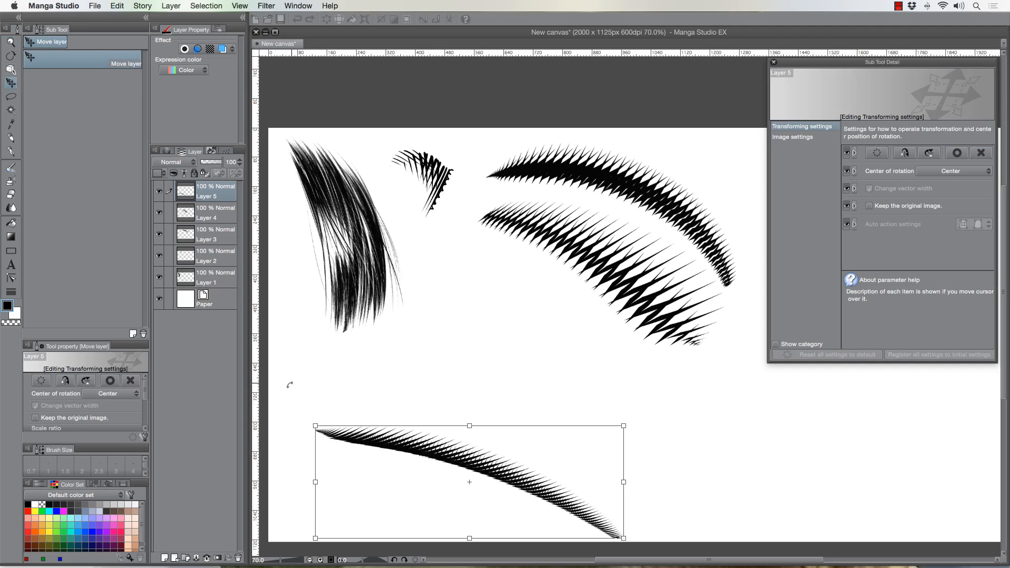
pyautogui.moveTo(289, 384); pyautogui.dragTo(272, 420)
pyautogui.moveTo(400, 475)
pyautogui.mouseDown()
pyautogui.moveTo(369, 506)
pyautogui.moveTo(371, 475)
pyautogui.mouseUp()
pyautogui.press('Return')
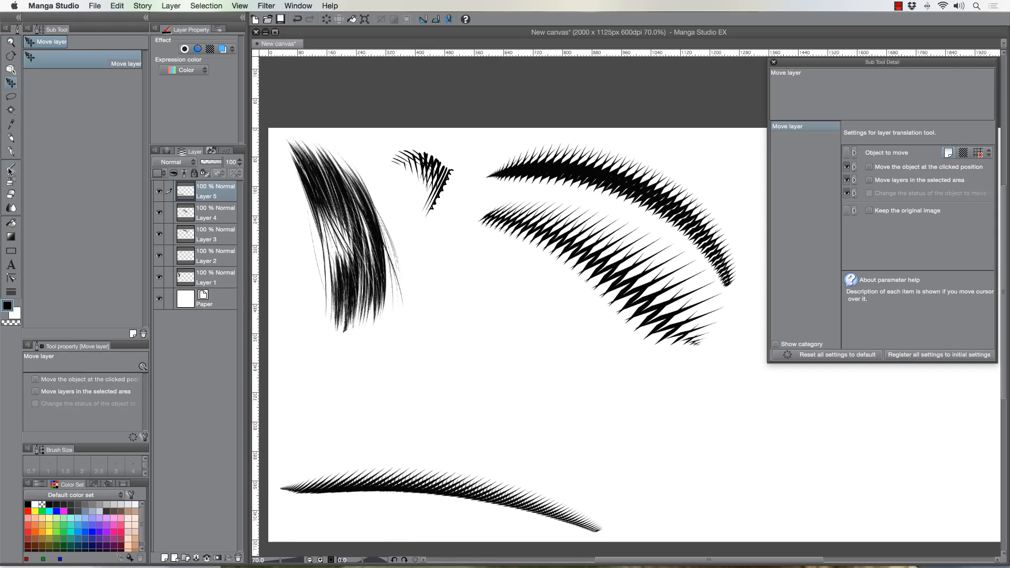
# Choose the RAM - Ink Set - Horizon Fade Brush - 007 at size 400 and try a stroke across the lower canvas, undoing it
pyautogui.click(10, 152)
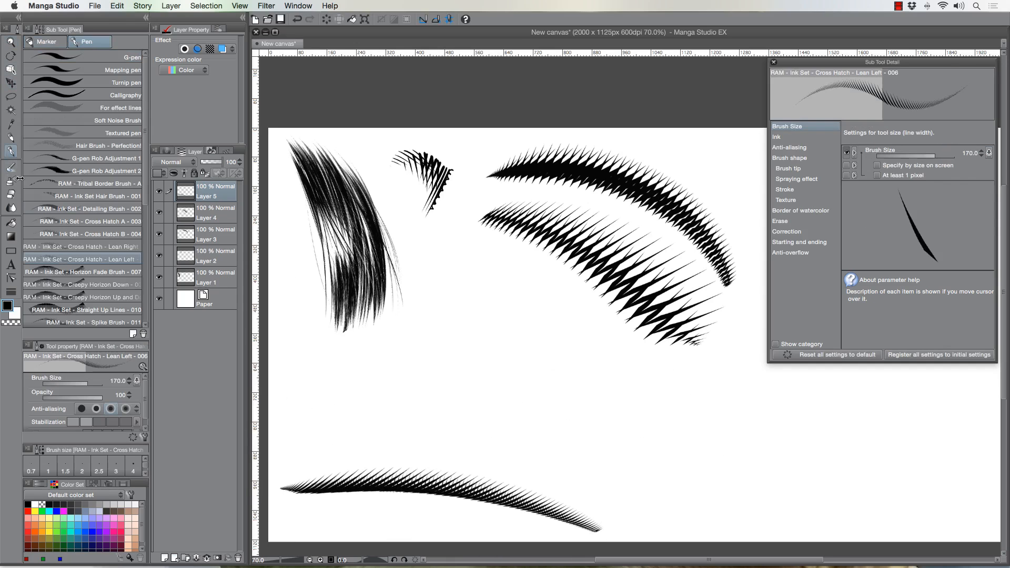
pyautogui.click(81, 273)
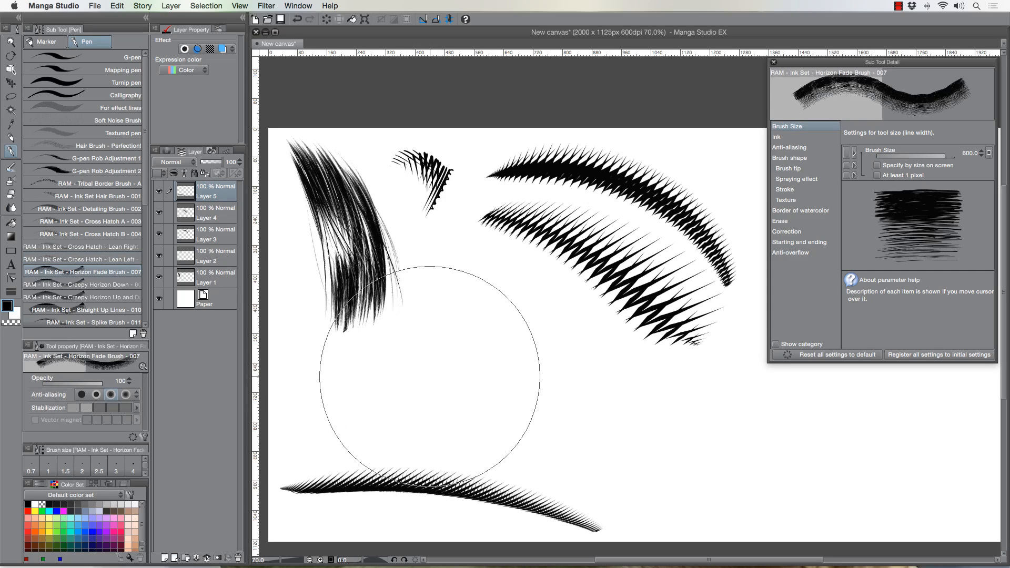
pyautogui.press('[')
pyautogui.press('[')
pyautogui.moveTo(463, 415); pyautogui.dragTo(823, 429)
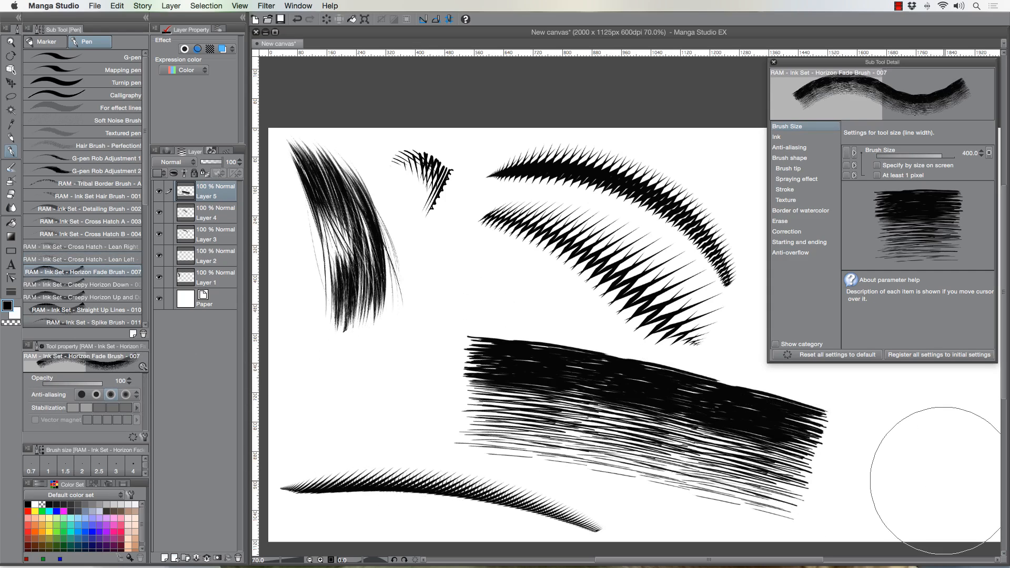
pyautogui.press('super+z')
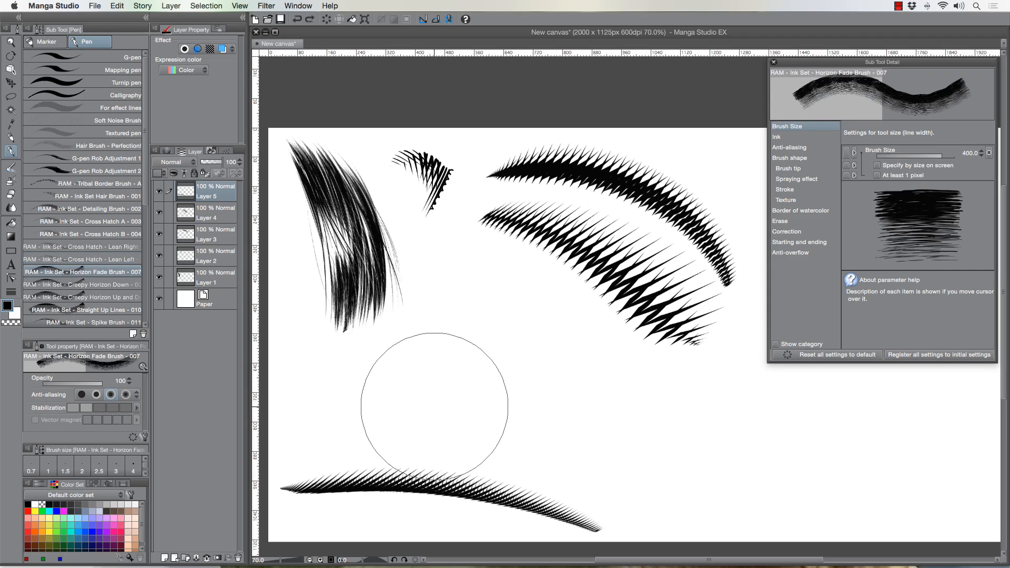
# Reduce the Horizon Fade Brush to size 300 and try a long straight stroke above the lower cross-hatch stroke, undoing it
pyautogui.press('[')
pyautogui.press('[')
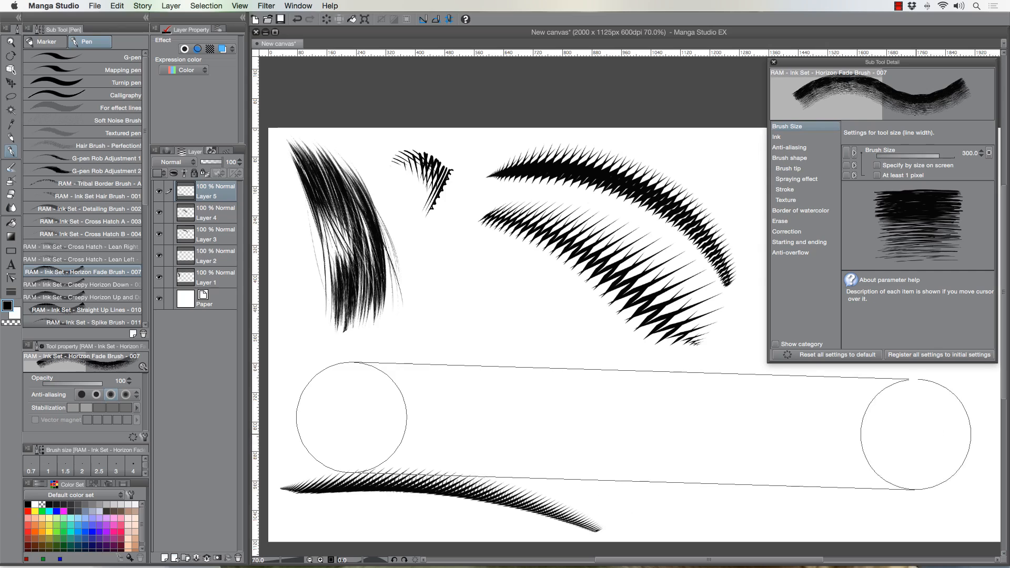
pyautogui.keyDown('shift'); pyautogui.click(915, 430); pyautogui.keyUp('shift')
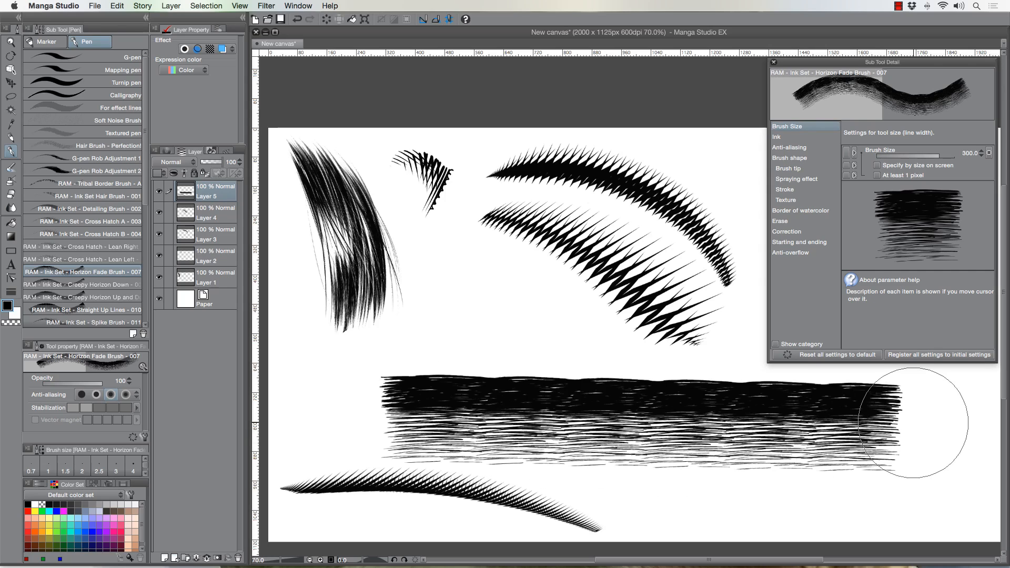
pyautogui.press('cmd+z')
# Try two overlapping arched Horizon Fade strokes across the lower canvas, then undo both
pyautogui.moveTo(363, 365)
pyautogui.mouseDown()
pyautogui.moveTo(504, 358)
pyautogui.moveTo(698, 462)
pyautogui.moveTo(694, 496)
pyautogui.mouseUp()
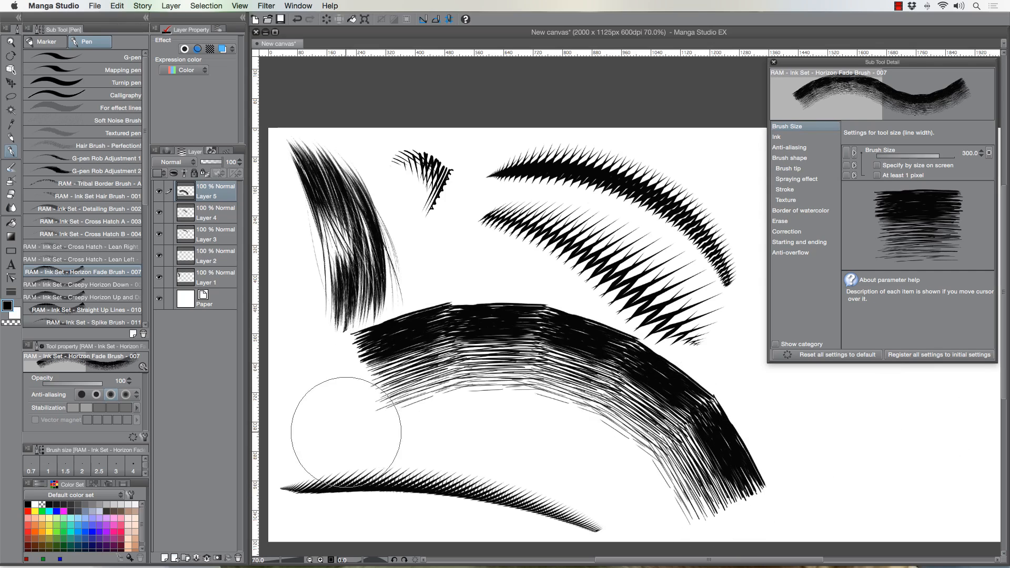
pyautogui.moveTo(452, 327)
pyautogui.mouseDown()
pyautogui.moveTo(544, 331)
pyautogui.moveTo(621, 354)
pyautogui.moveTo(693, 403)
pyautogui.moveTo(749, 492)
pyautogui.mouseUp()
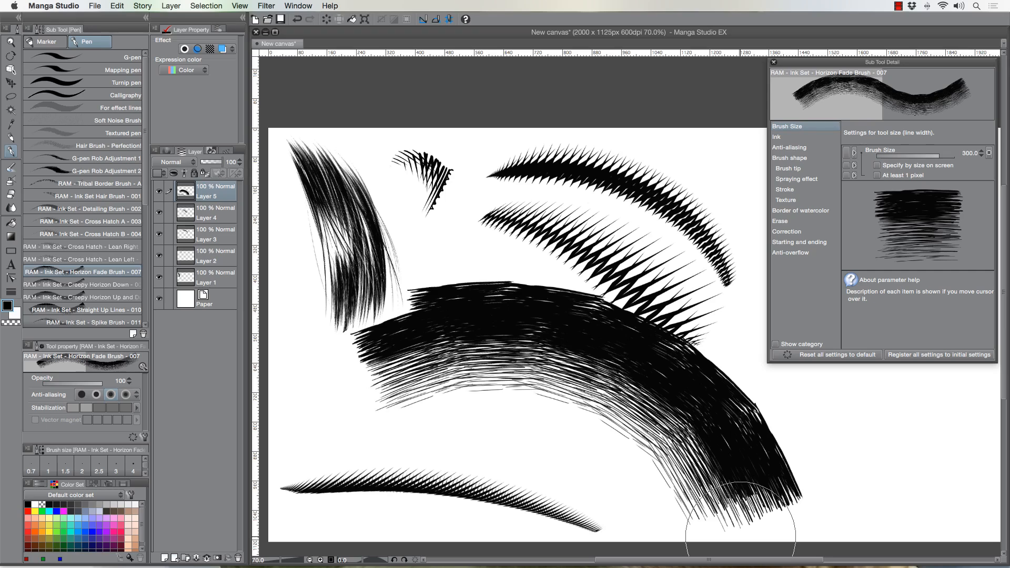
pyautogui.press('super+z')
pyautogui.press('super+z')
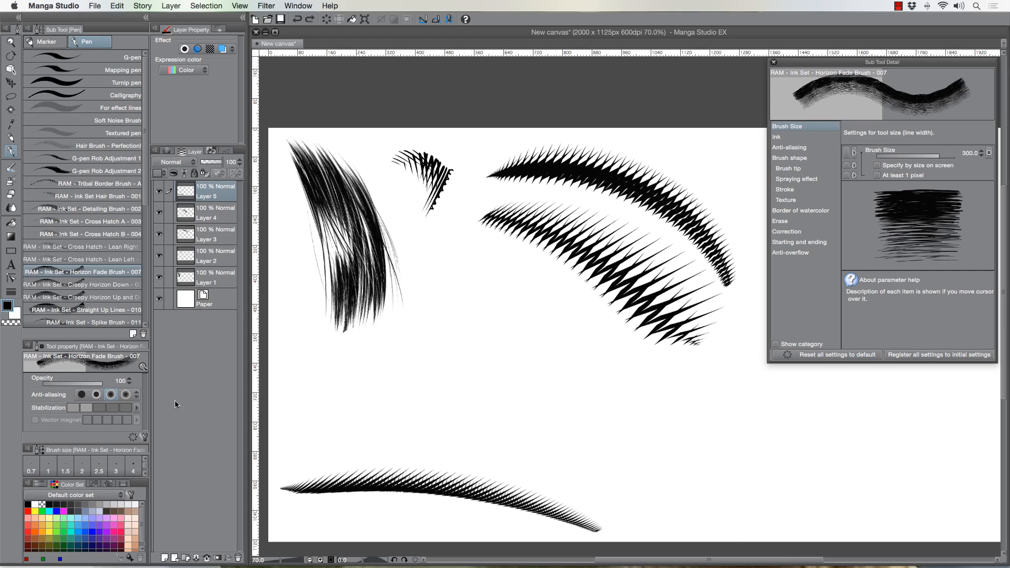
# On a new layer, draw two overlapping arched Horizon Fade strokes at size 300 beneath the cross-hatch arches
pyautogui.click(165, 556)
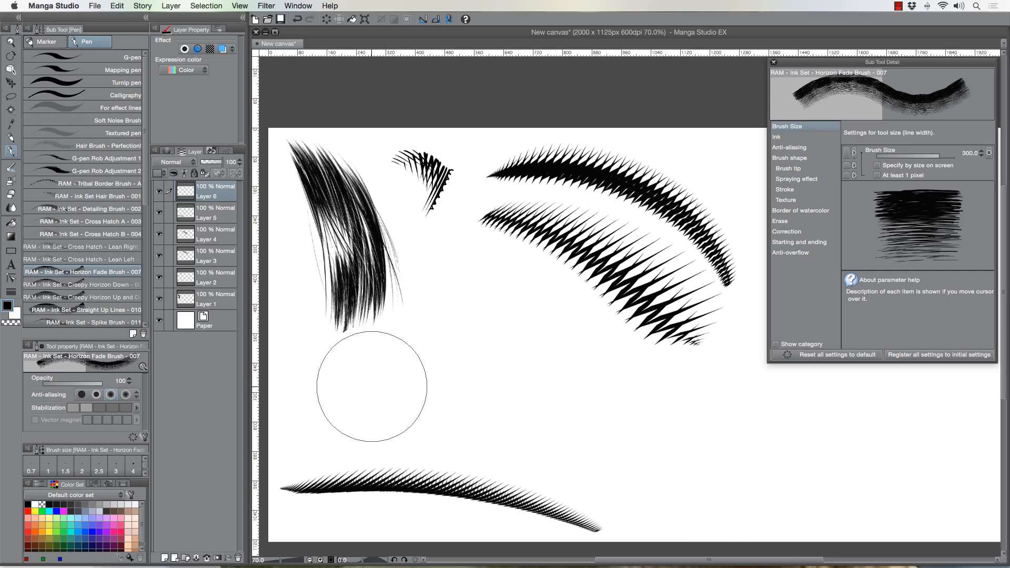
pyautogui.moveTo(368, 383)
pyautogui.mouseDown()
pyautogui.moveTo(445, 357)
pyautogui.moveTo(625, 412)
pyautogui.moveTo(694, 463)
pyautogui.mouseUp()
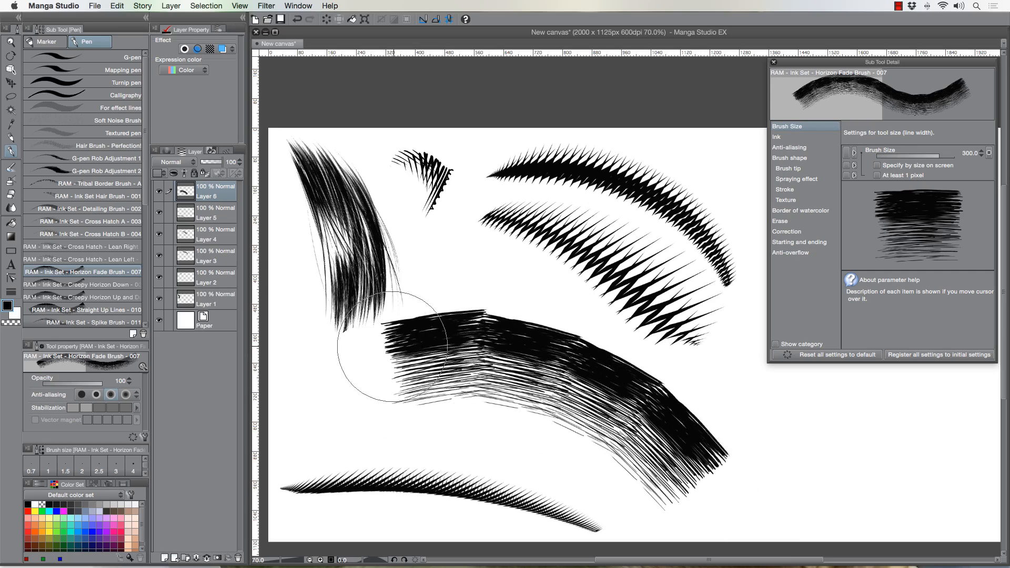
pyautogui.moveTo(392, 347)
pyautogui.mouseDown()
pyautogui.moveTo(466, 339)
pyautogui.moveTo(588, 368)
pyautogui.moveTo(683, 433)
pyautogui.moveTo(697, 496)
pyautogui.mouseUp()
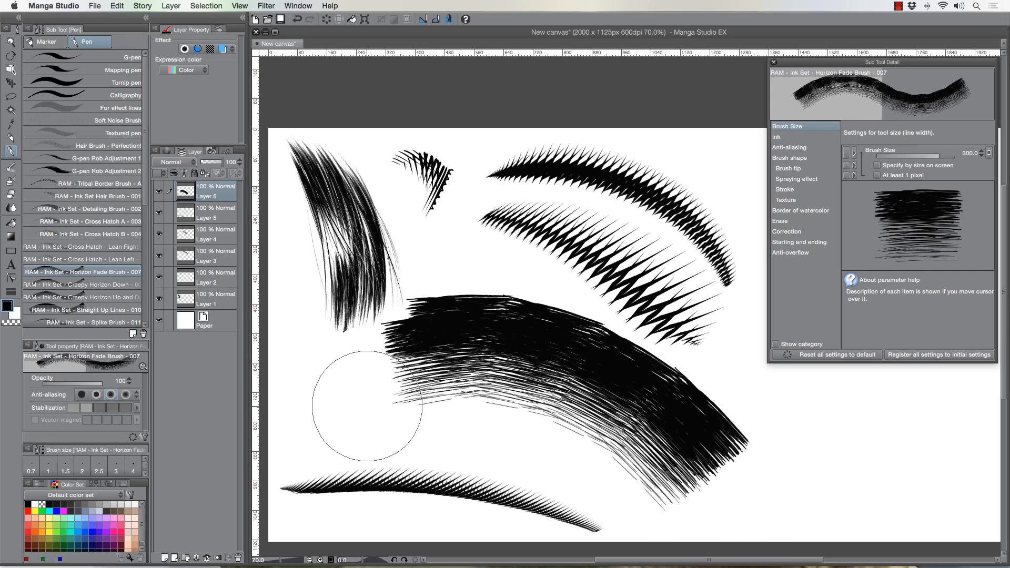
# Scale down the Horizon Fade stroke, rotate it slightly counterclockwise and place it in the canvas's lower right corner
pyautogui.click(11, 83)
pyautogui.moveTo(414, 357); pyautogui.dragTo(443, 360)
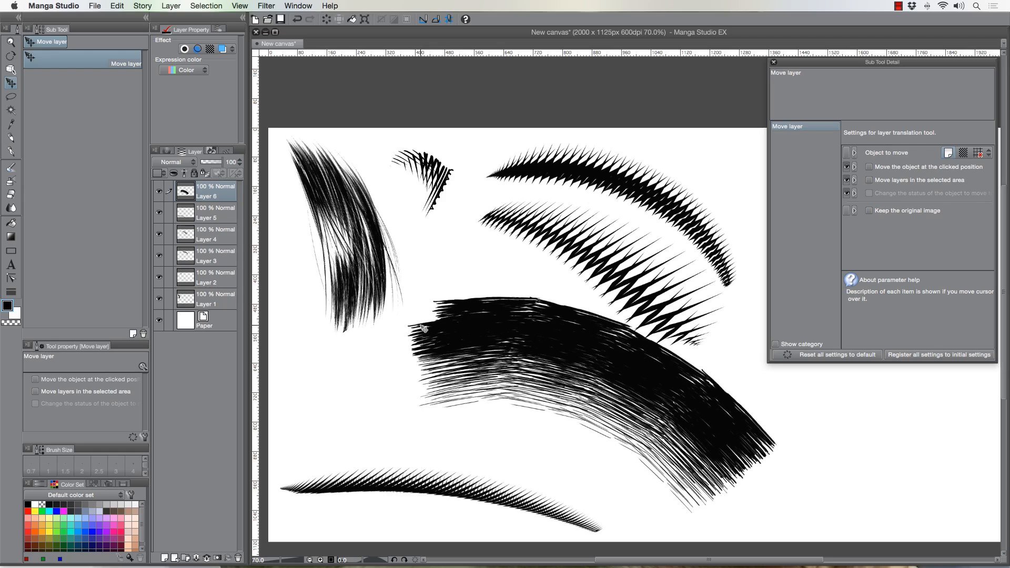
pyautogui.press('super+t')
pyautogui.moveTo(345, 354); pyautogui.dragTo(345, 376)
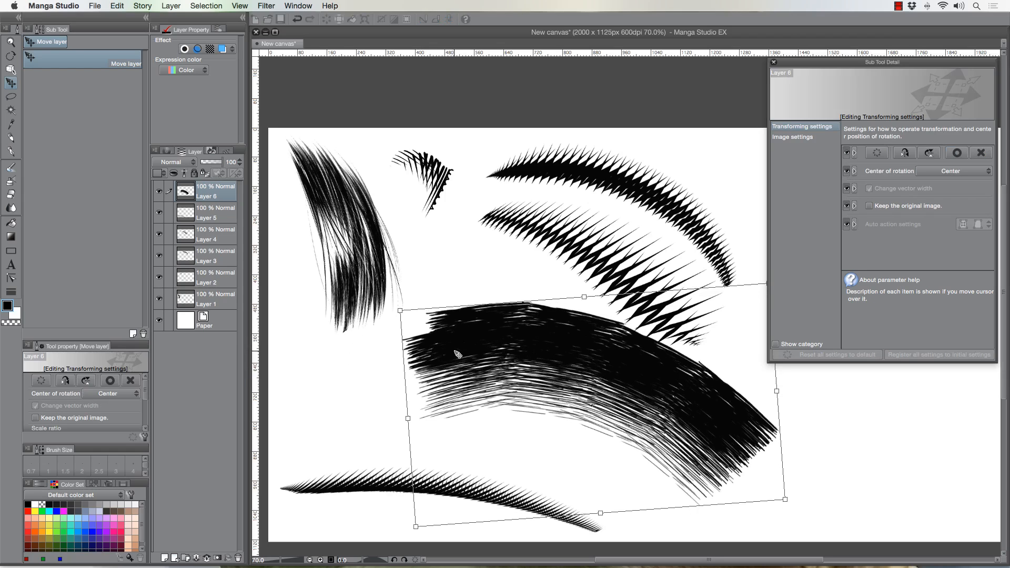
pyautogui.moveTo(400, 311); pyautogui.dragTo(437, 344)
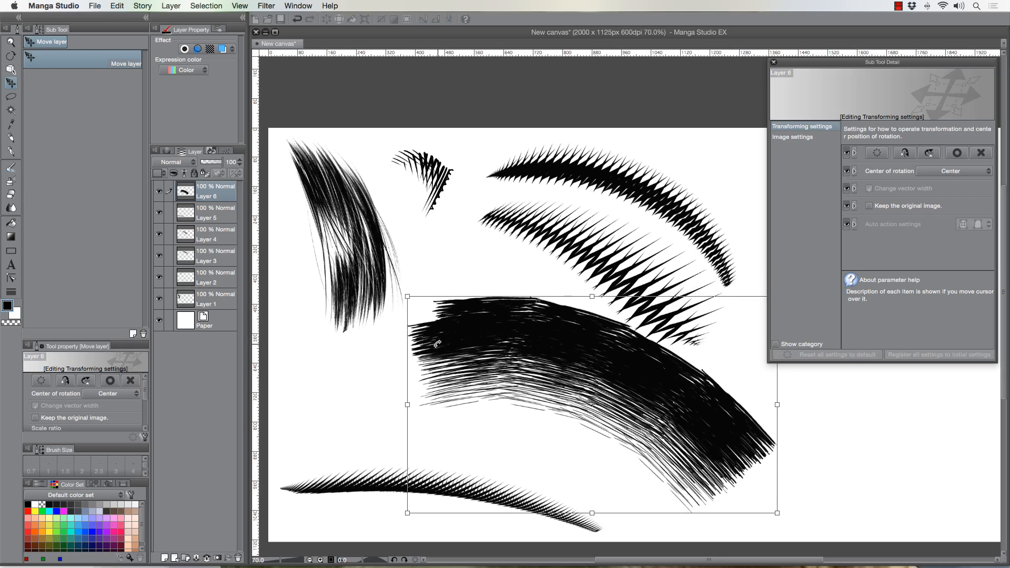
pyautogui.moveTo(406, 296); pyautogui.dragTo(459, 327)
pyautogui.moveTo(408, 382)
pyautogui.mouseDown()
pyautogui.moveTo(412, 417)
pyautogui.moveTo(450, 397)
pyautogui.moveTo(725, 423)
pyautogui.mouseUp()
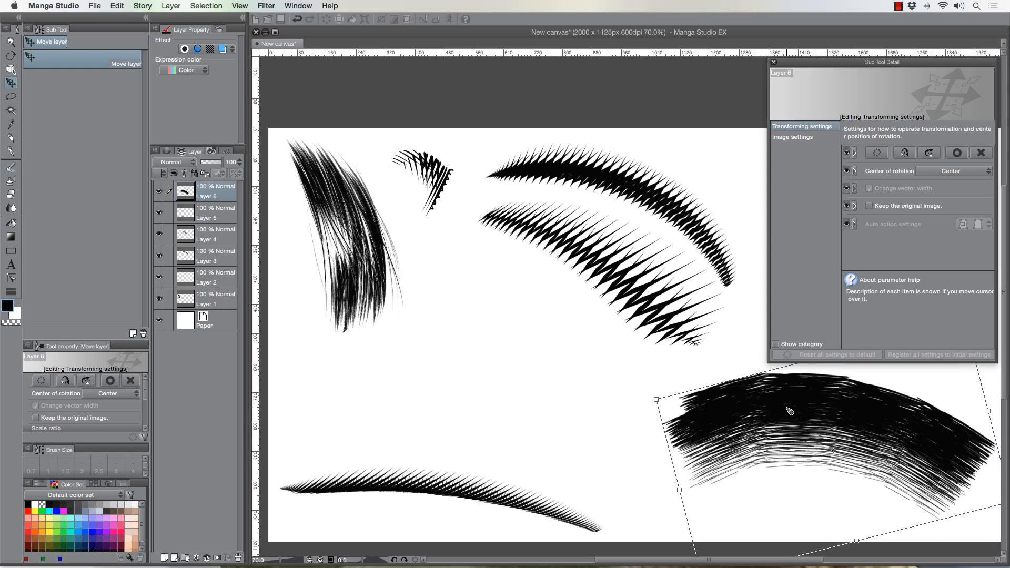
pyautogui.press('Return')
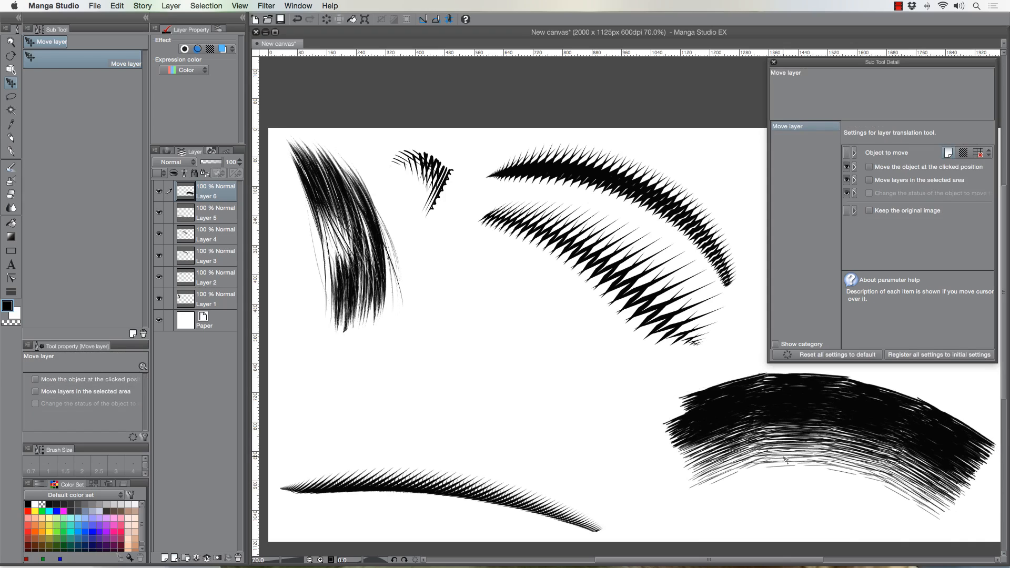
# Add a new layer and choose the RAM - Ink Set - Creepy Horizon Down - 008 brush
pyautogui.click(10, 153)
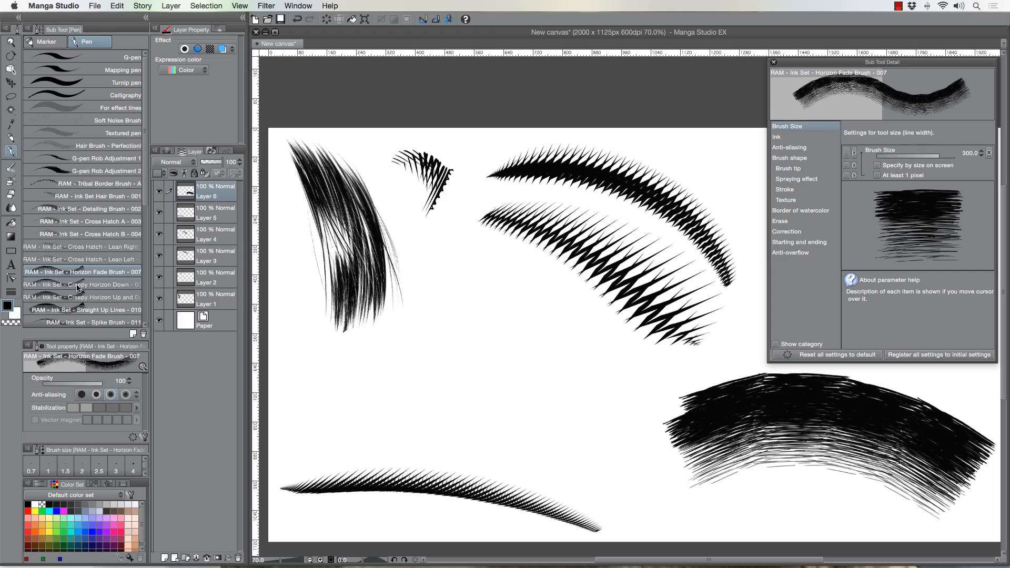
pyautogui.click(166, 559)
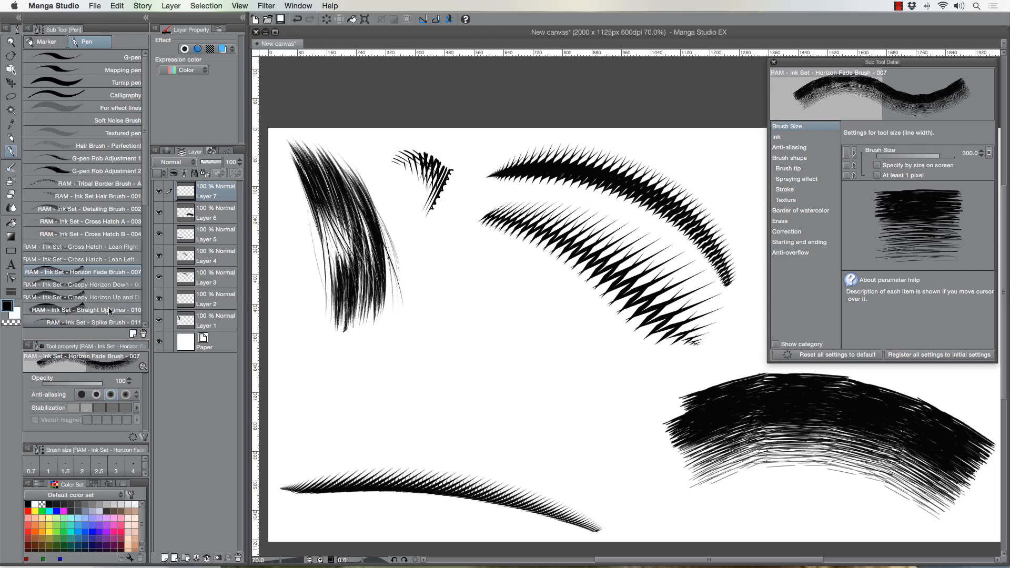
pyautogui.click(76, 289)
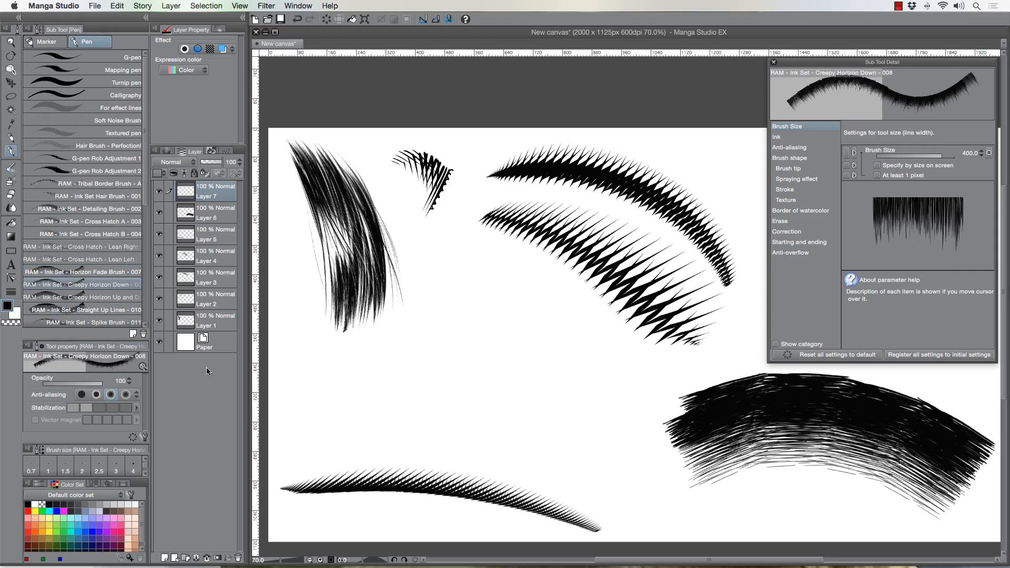
# Try straight Creepy Horizon Down strokes at size 400 across the middle of the canvas, undoing all of them
pyautogui.moveTo(353, 435)
pyautogui.mouseDown()
pyautogui.moveTo(458, 428)
pyautogui.moveTo(737, 442)
pyautogui.mouseUp()
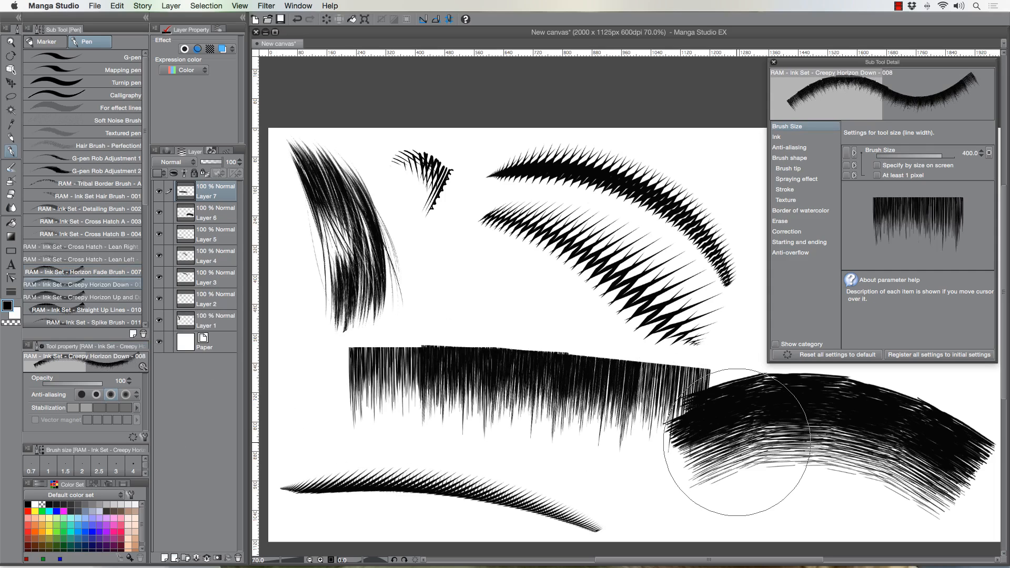
pyautogui.press('super+z')
pyautogui.moveTo(321, 421); pyautogui.dragTo(700, 410)
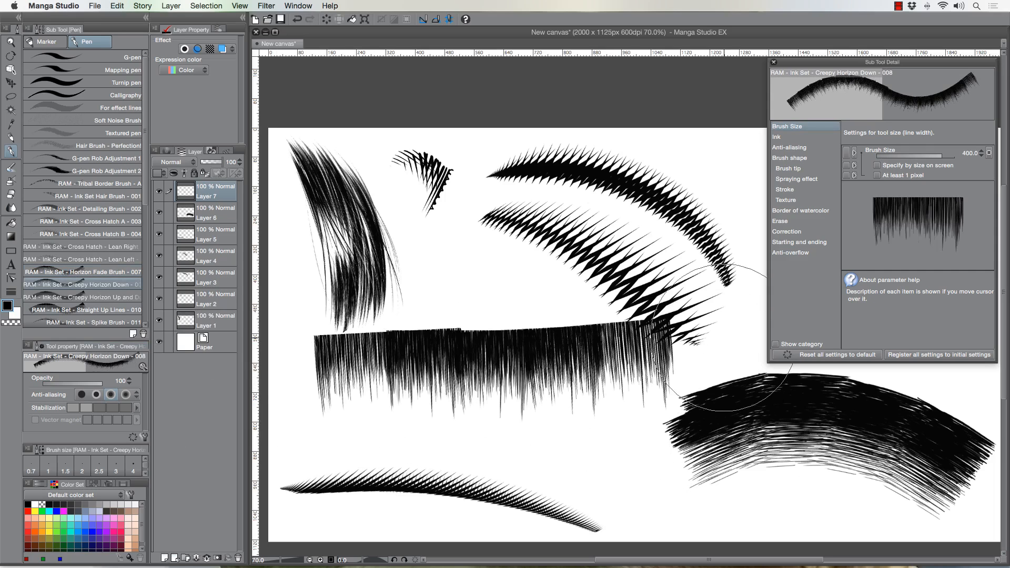
pyautogui.moveTo(331, 357)
pyautogui.mouseDown()
pyautogui.moveTo(535, 359)
pyautogui.moveTo(705, 332)
pyautogui.mouseUp()
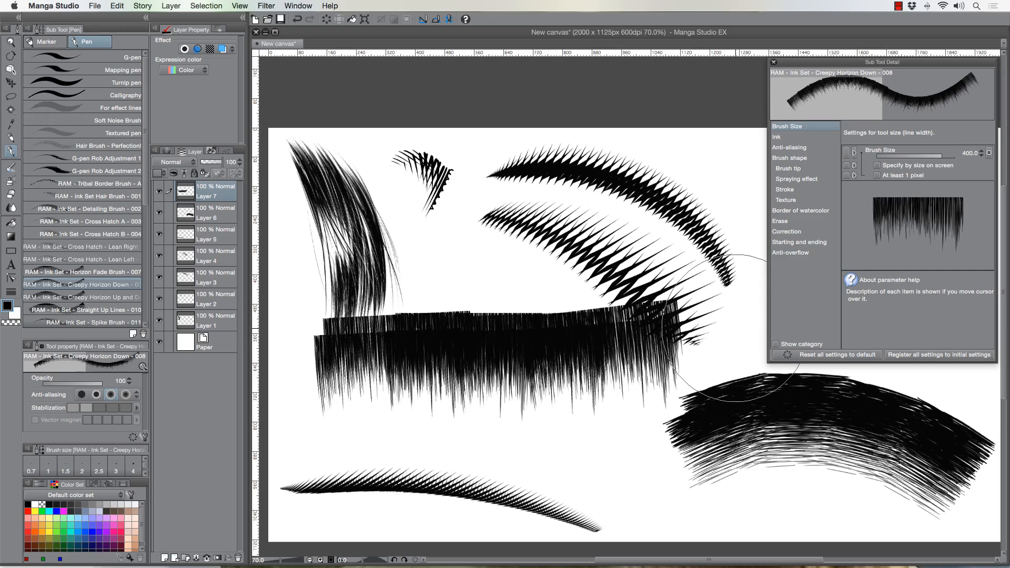
pyautogui.moveTo(349, 339); pyautogui.dragTo(662, 316)
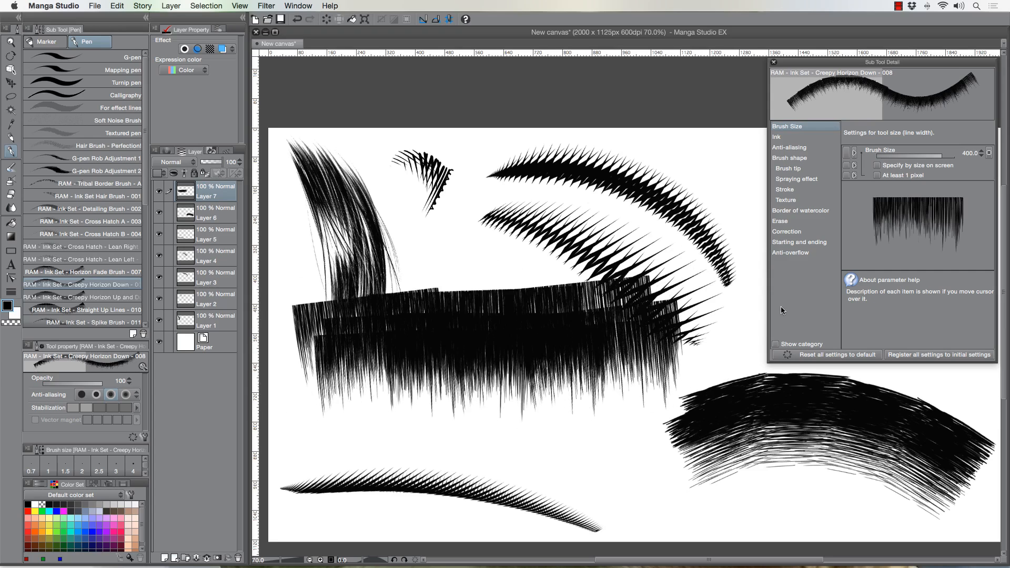
pyautogui.press('super+z')
pyautogui.press('super+z')
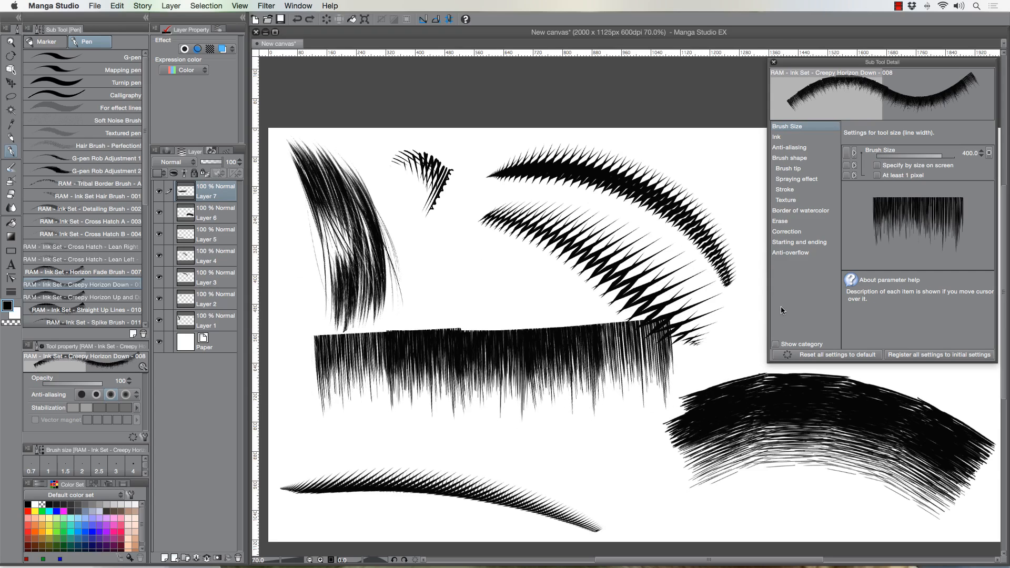
pyautogui.press('super+z')
# Reduce the Creepy Horizon Down brush to size 300 and draw three overlapping straight strokes below the hair sample
pyautogui.press('[')
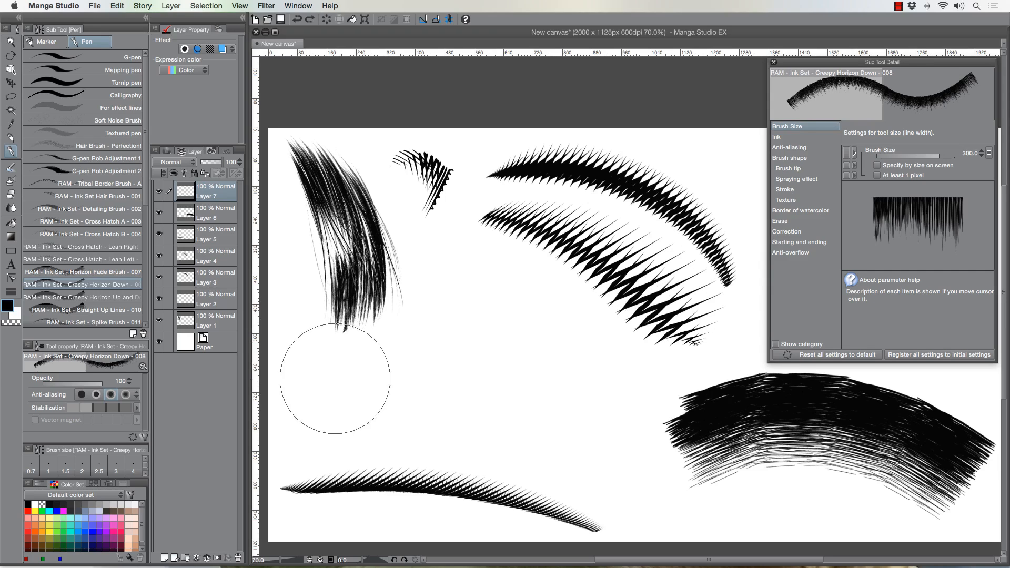
pyautogui.moveTo(320, 384); pyautogui.dragTo(689, 380)
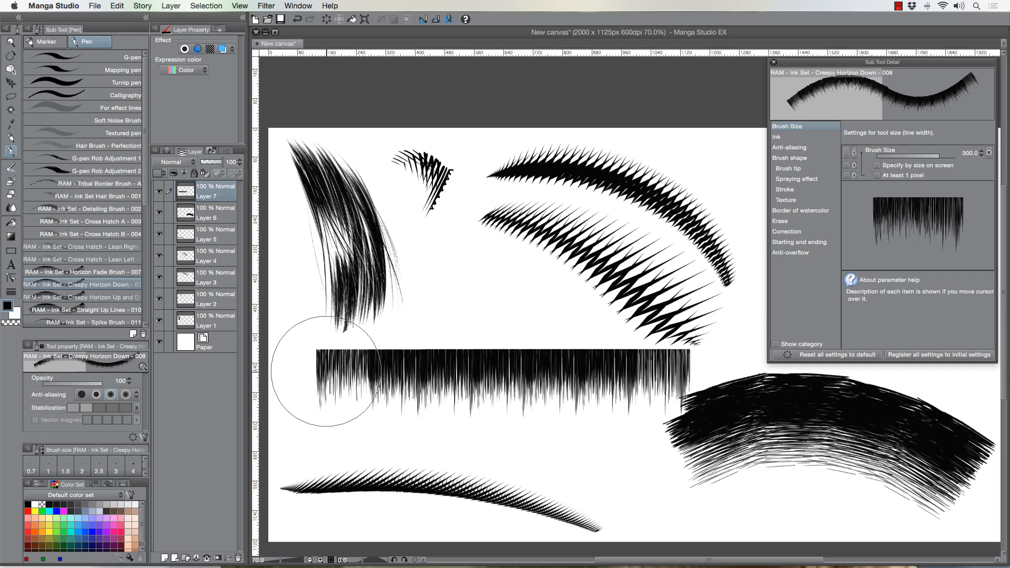
pyautogui.moveTo(322, 377); pyautogui.dragTo(695, 372)
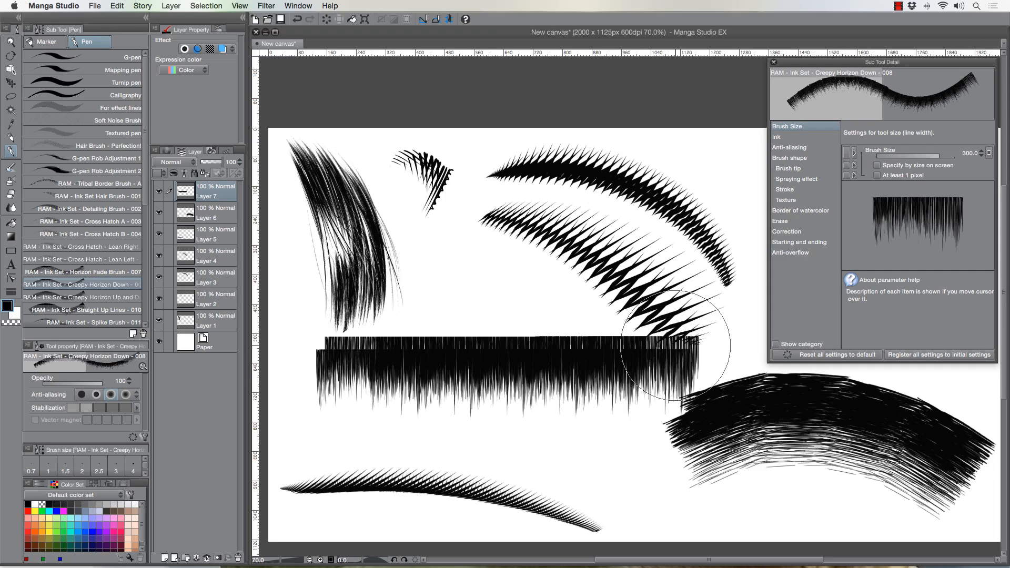
pyautogui.moveTo(319, 372); pyautogui.dragTo(693, 367)
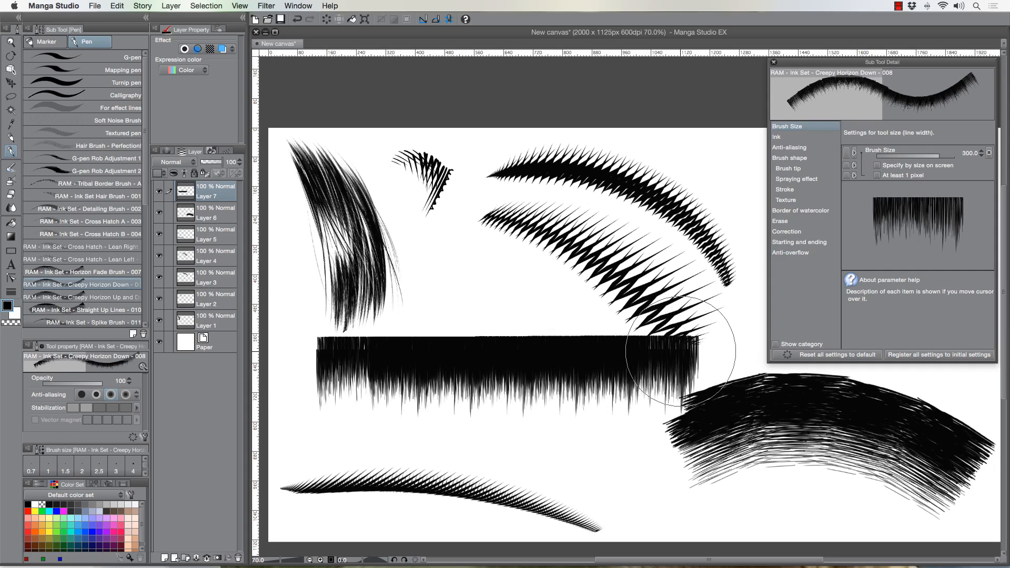
# Trim the Creepy Horizon Down stroke's upper edge straight by deleting a rectangular selection over it, then deselect
pyautogui.click(10, 97)
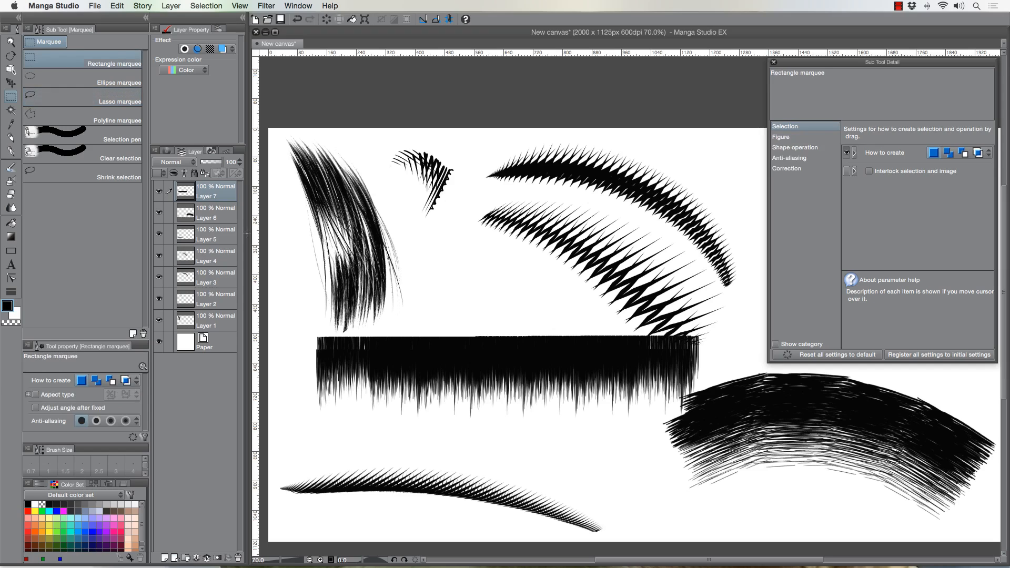
pyautogui.click(42, 63)
pyautogui.moveTo(400, 343); pyautogui.dragTo(717, 353)
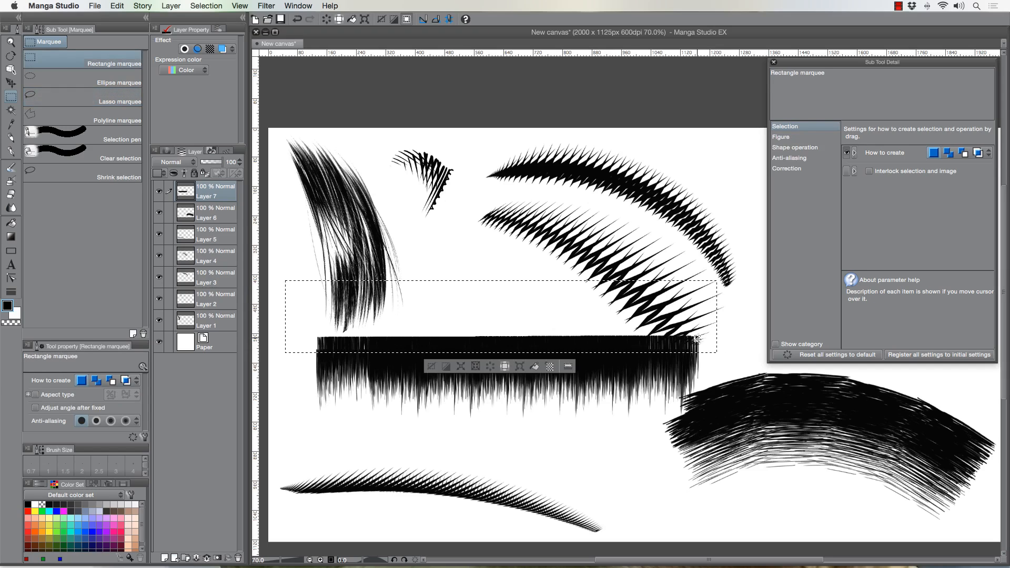
pyautogui.press('super+d')
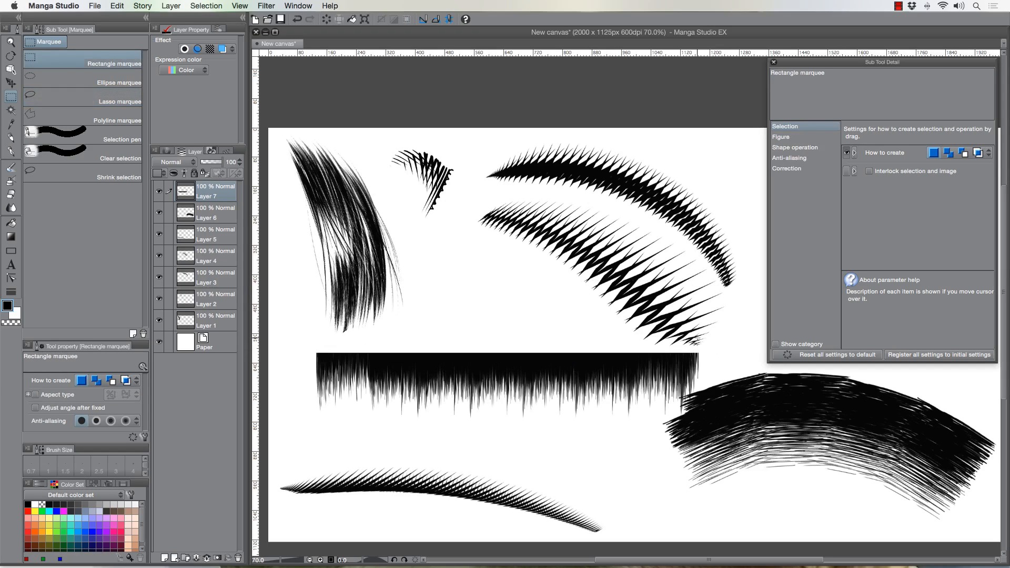
# Move the trimmed stroke just above the lower cross-hatch stroke and scale it down to a similar length
pyautogui.click(14, 83)
pyautogui.moveTo(343, 368)
pyautogui.mouseDown()
pyautogui.moveTo(323, 379)
pyautogui.moveTo(310, 414)
pyautogui.moveTo(369, 416)
pyautogui.moveTo(316, 434)
pyautogui.mouseUp()
pyautogui.press('super+t')
pyautogui.press('Return')
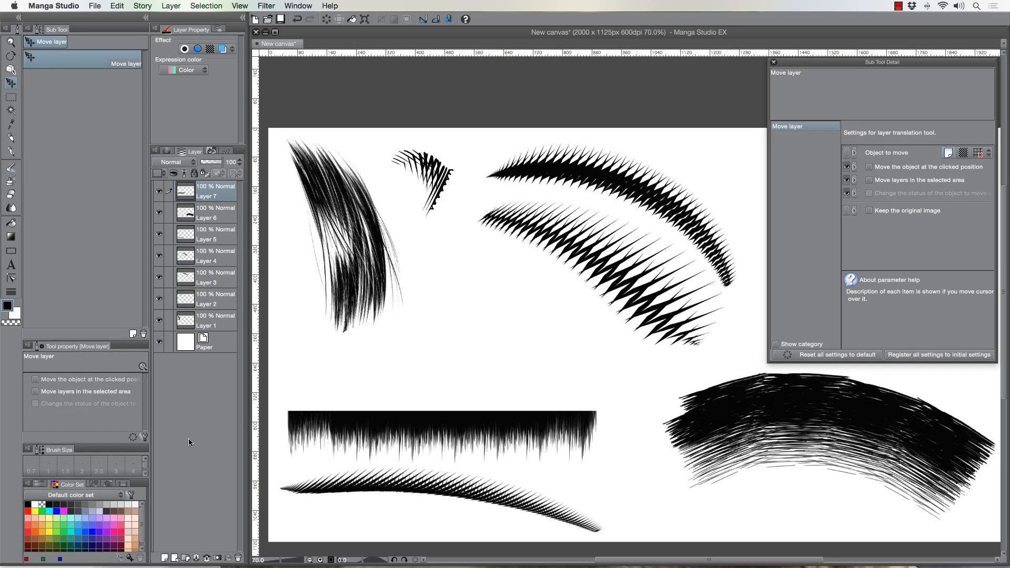
# On a new layer, try a straight stroke with RAM - Ink Set - Creepy Horizon Up and Down - 009 at size 400, undoing it
pyautogui.click(166, 557)
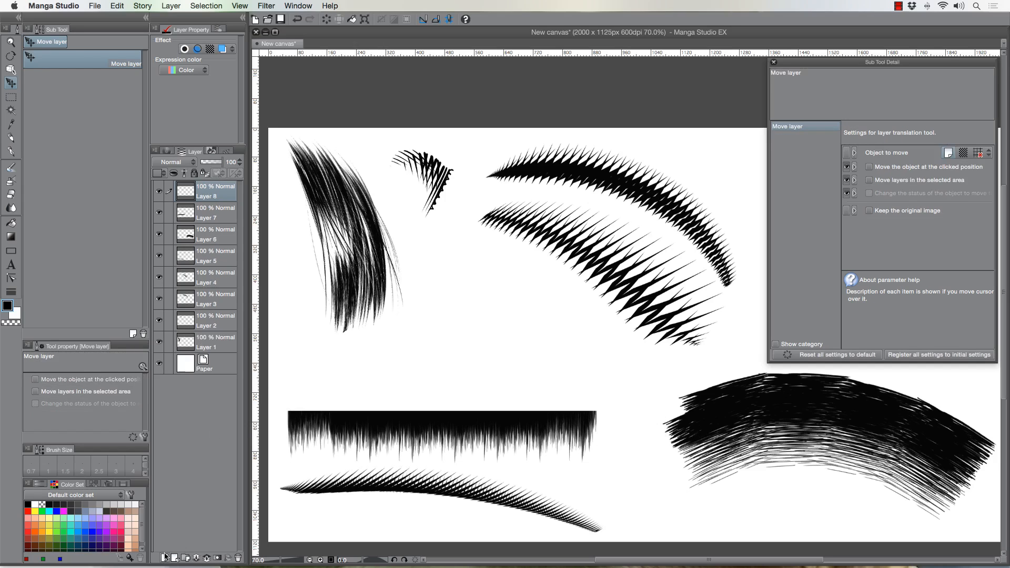
pyautogui.click(10, 153)
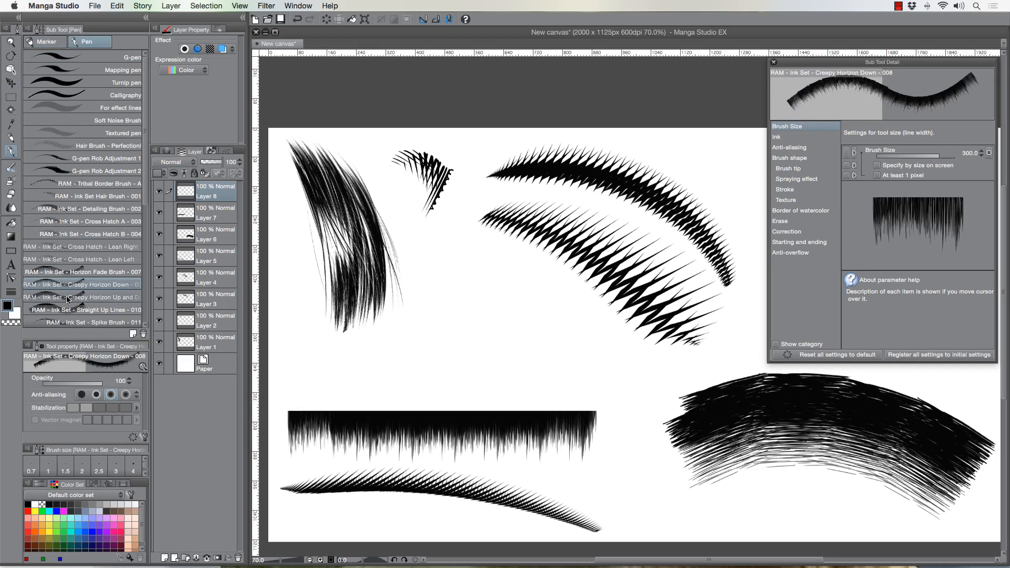
pyautogui.click(67, 297)
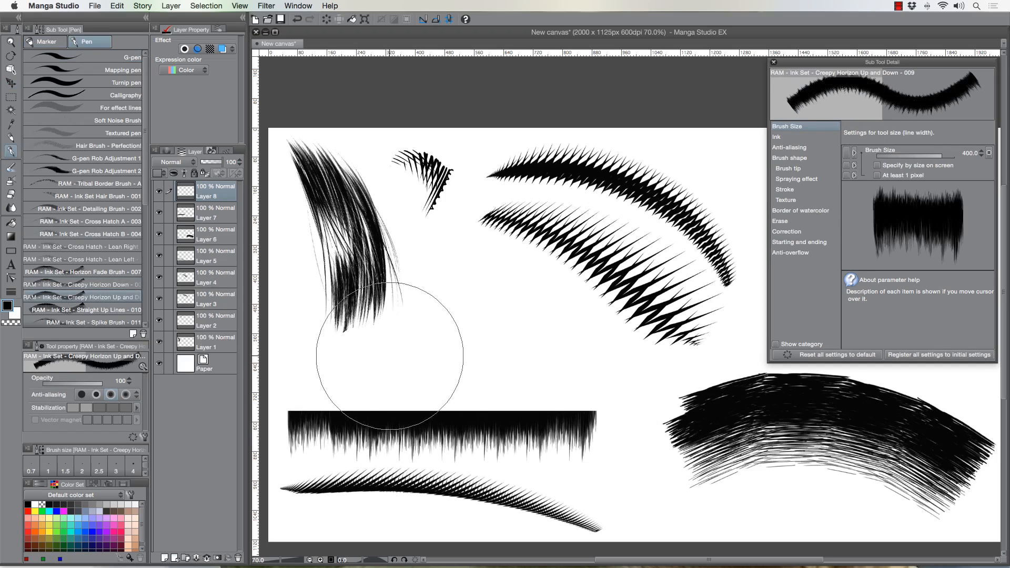
pyautogui.moveTo(389, 353); pyautogui.dragTo(654, 350)
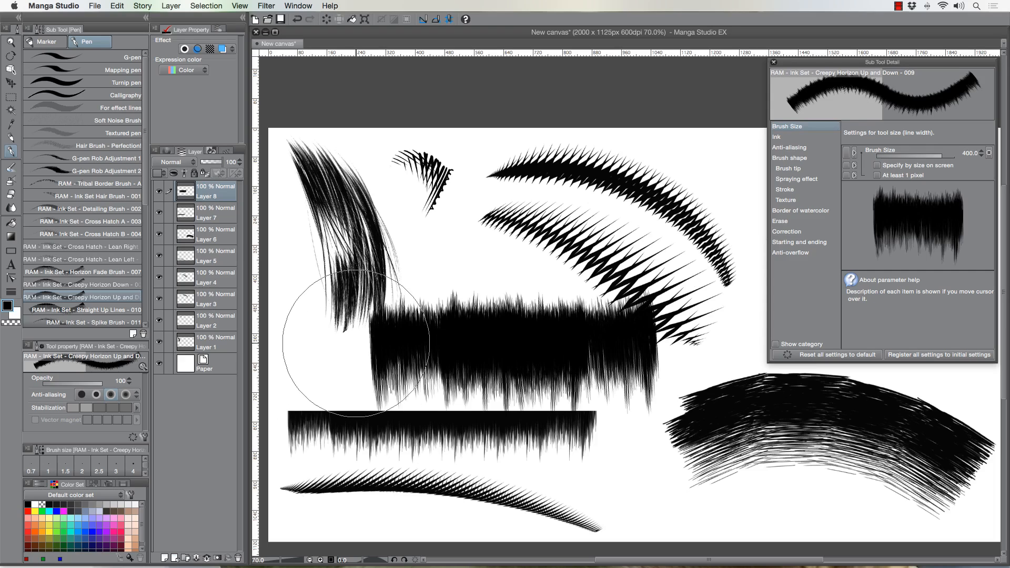
pyautogui.press('super+z')
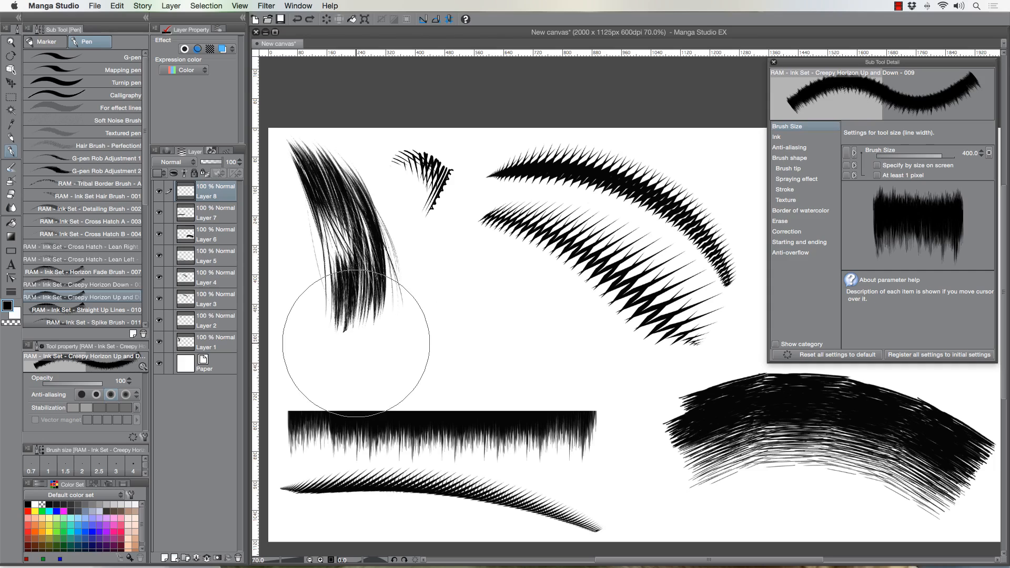
# Reduce the Creepy Horizon Up and Down brush to size 250, try a looping stroke and undo it, then close the brush's detail settings
pyautogui.press('[')
pyautogui.press('[')
pyautogui.moveTo(356, 360)
pyautogui.mouseDown()
pyautogui.moveTo(501, 349)
pyautogui.moveTo(557, 278)
pyautogui.moveTo(514, 211)
pyautogui.moveTo(344, 300)
pyautogui.mouseUp()
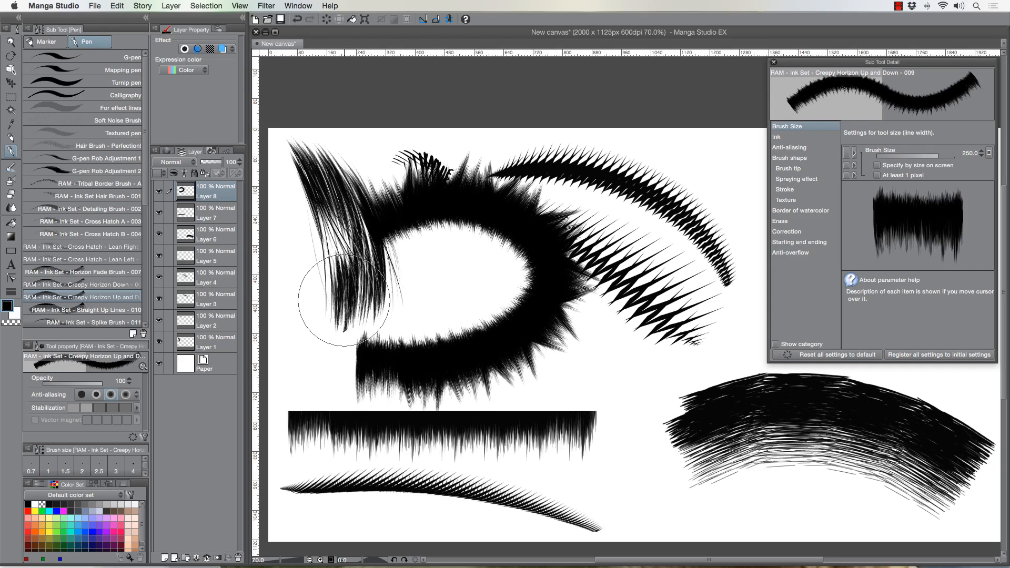
pyautogui.press('super+z')
pyautogui.click(773, 62)
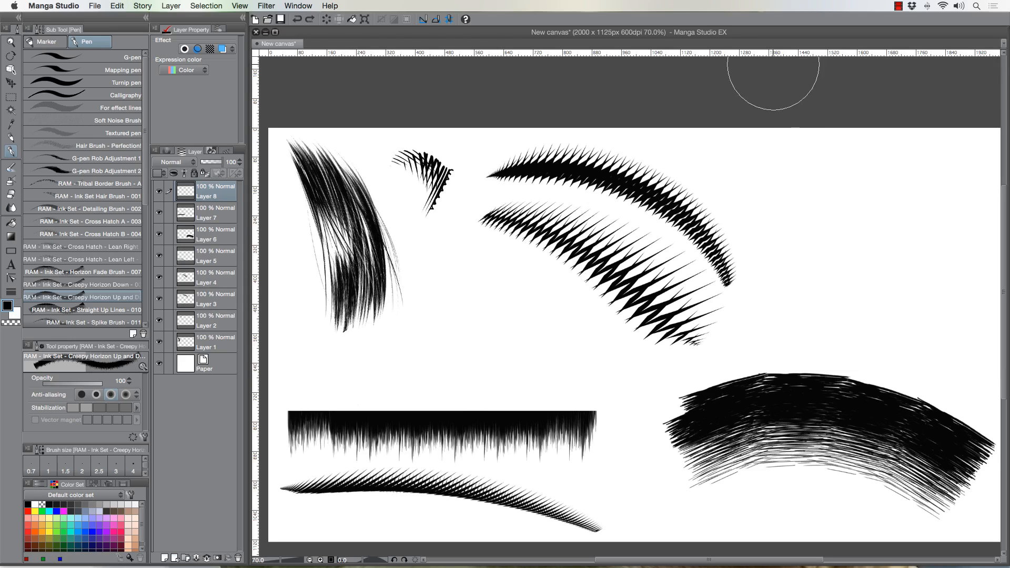
# Try two straight strokes and a closed ring in the canvas's upper right corner, undoing each one
pyautogui.moveTo(598, 334)
pyautogui.mouseDown()
pyautogui.moveTo(506, 336)
pyautogui.moveTo(533, 334)
pyautogui.mouseUp()
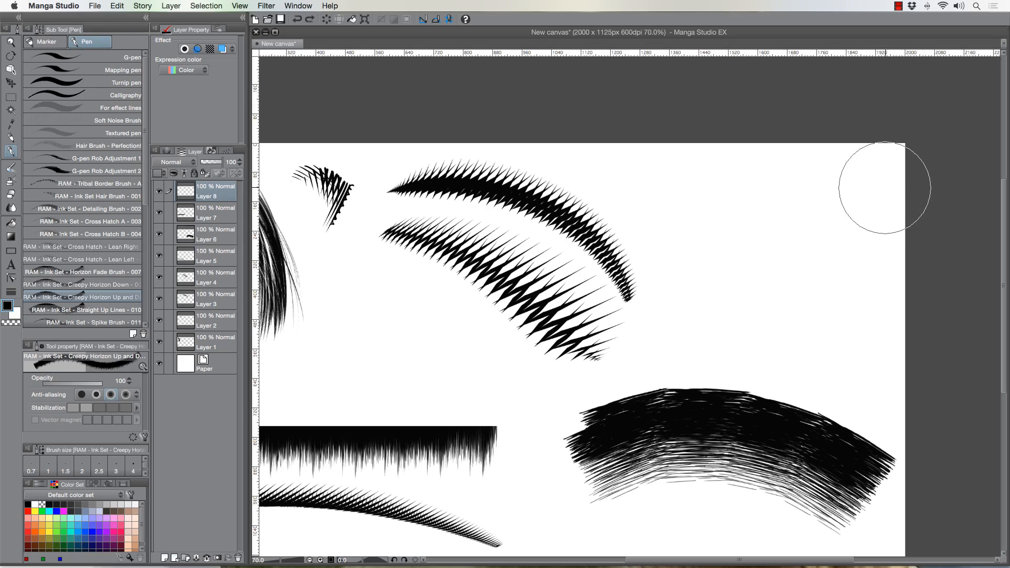
pyautogui.moveTo(878, 187); pyautogui.dragTo(575, 184)
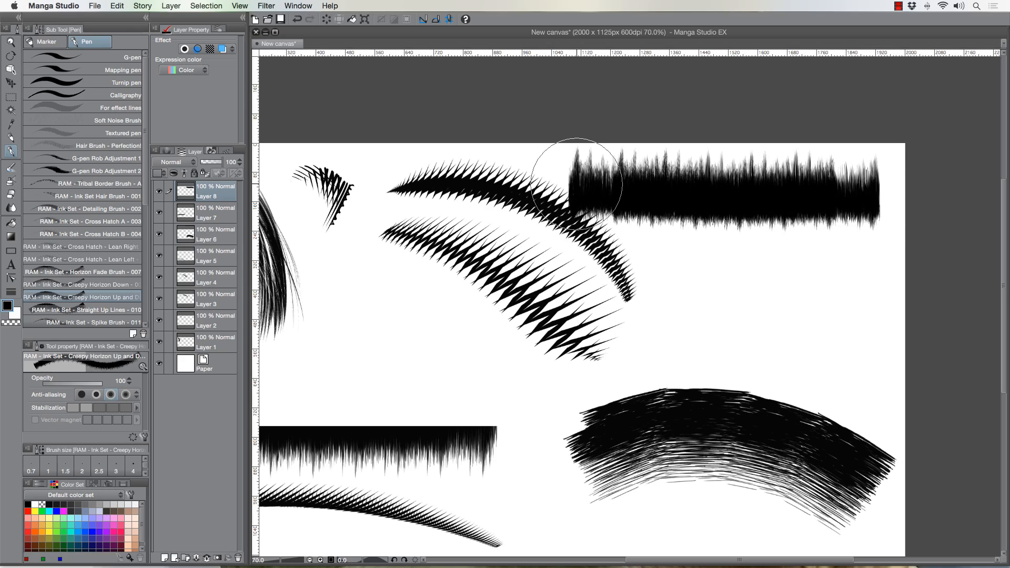
pyautogui.press('super+z')
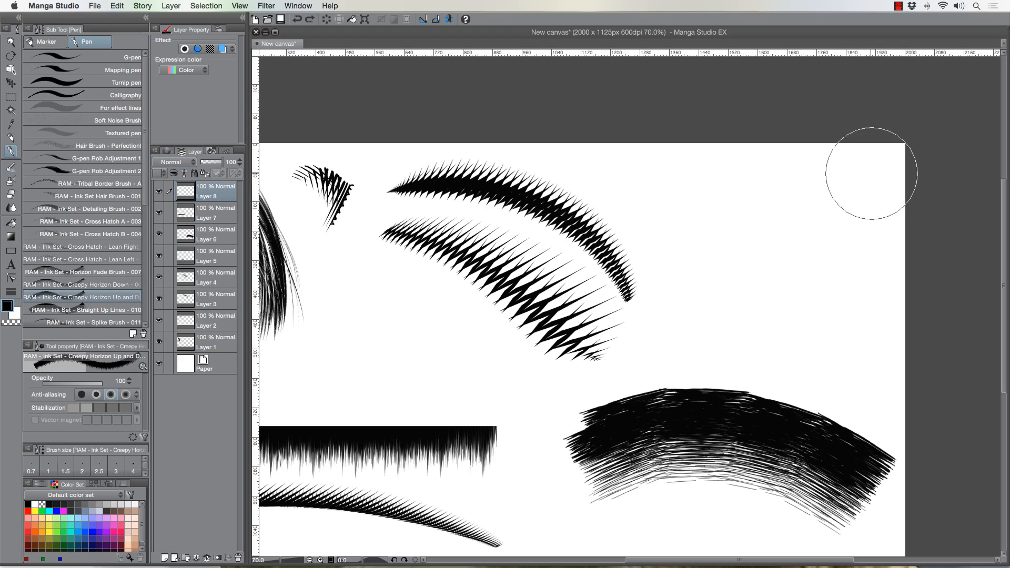
pyautogui.moveTo(871, 173); pyautogui.dragTo(530, 168)
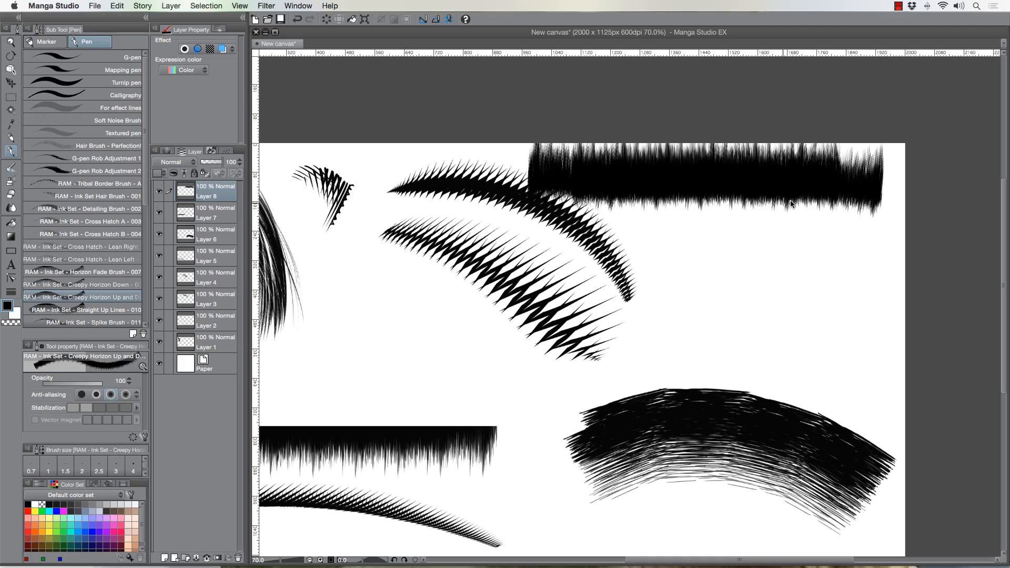
pyautogui.press('super+z')
pyautogui.moveTo(725, 194)
pyautogui.mouseDown()
pyautogui.moveTo(859, 252)
pyautogui.moveTo(709, 317)
pyautogui.moveTo(780, 175)
pyautogui.moveTo(813, 227)
pyautogui.mouseUp()
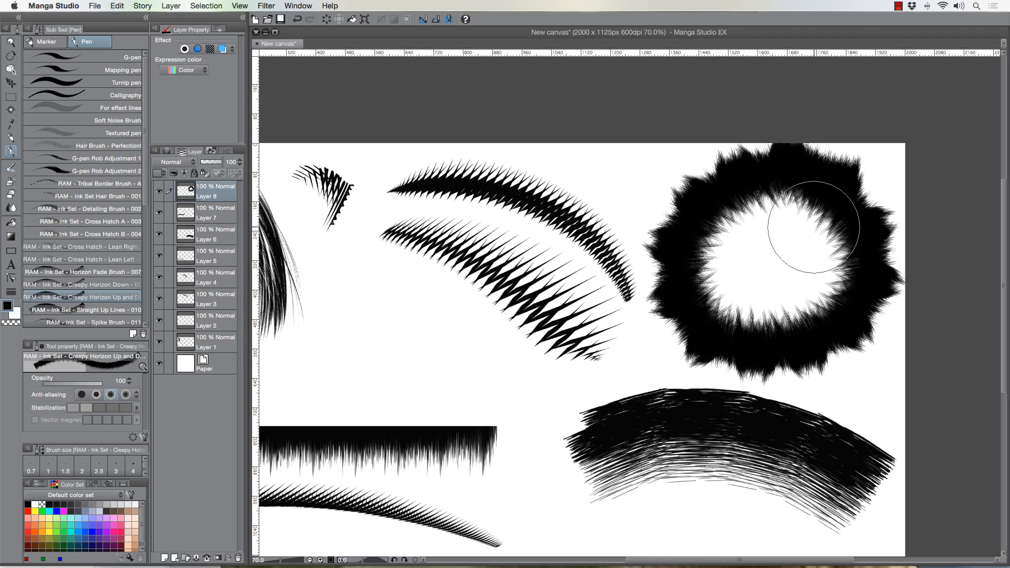
pyautogui.press('super+z')
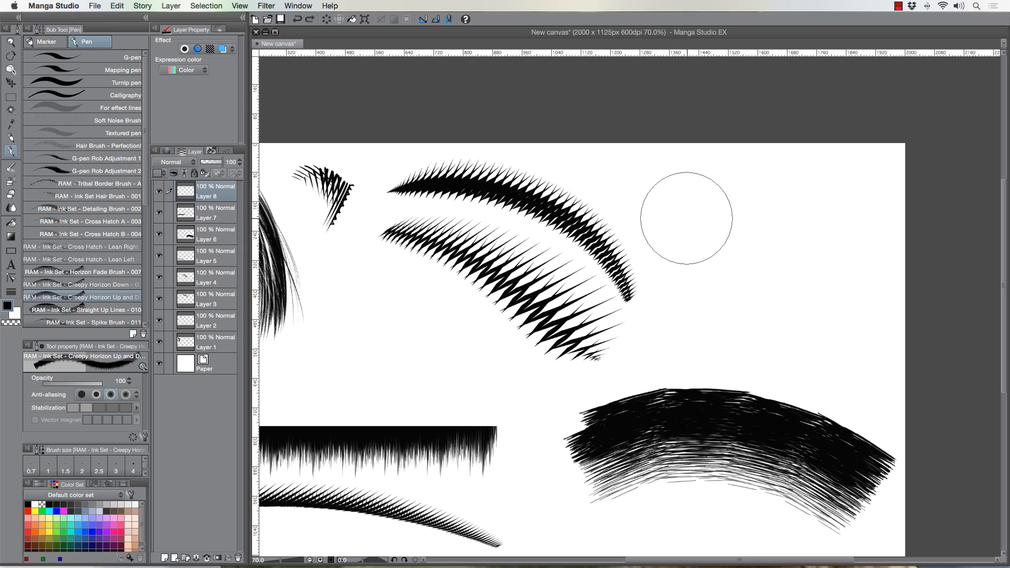
# Draw a straight Creepy Horizon Up and Down stroke across the canvas's upper right corner
pyautogui.moveTo(868, 198); pyautogui.dragTo(605, 195)
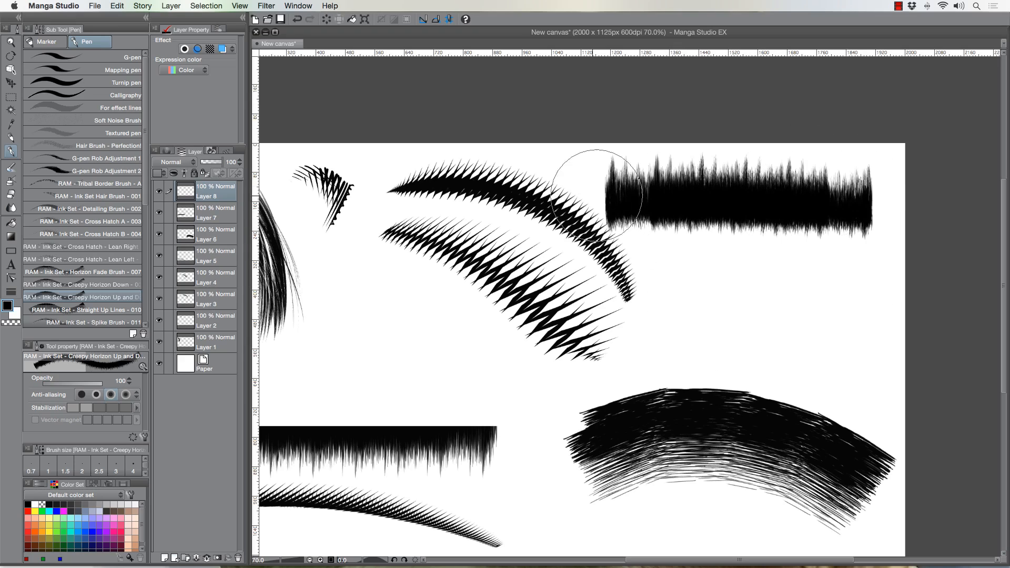
# Choose the RAM - Ink Set - Straight Up Lines - 010 brush and reduce its size
pyautogui.click(50, 311)
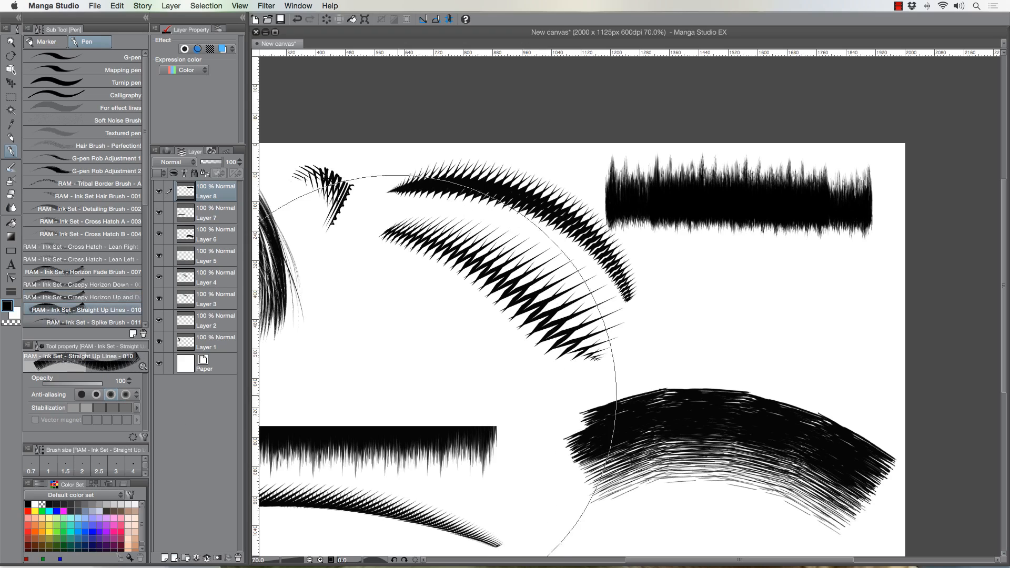
pyautogui.moveTo(476, 356)
pyautogui.mouseDown()
pyautogui.moveTo(529, 311)
pyautogui.moveTo(548, 343)
pyautogui.mouseUp()
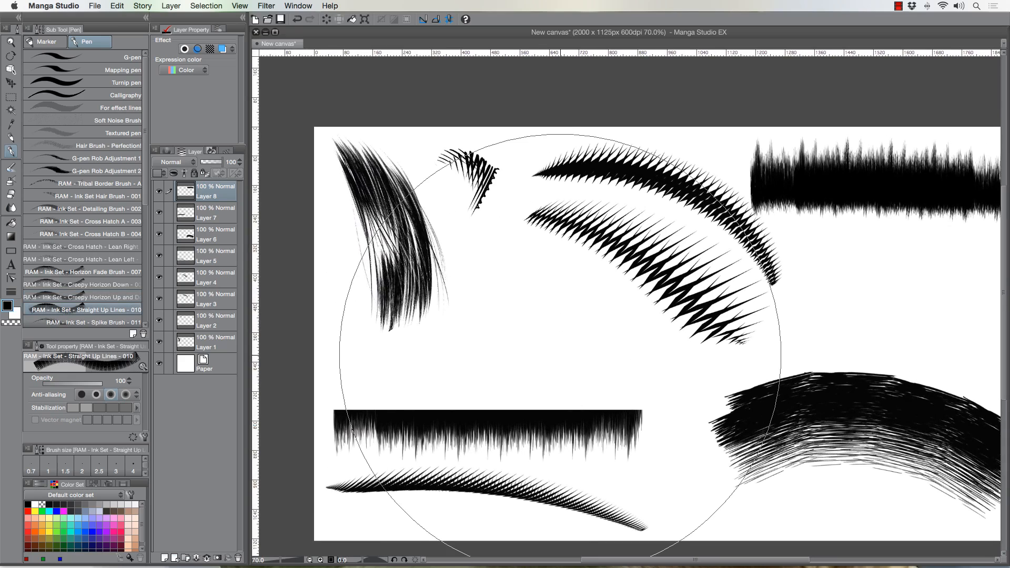
pyautogui.press('[')
pyautogui.press('[')
pyautogui.press('[')
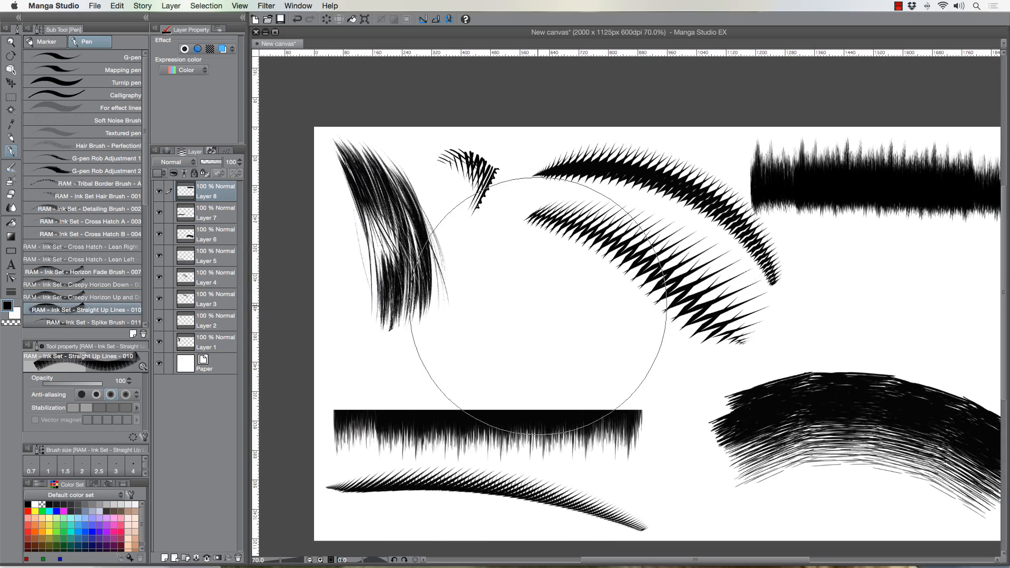
pyautogui.press(']')
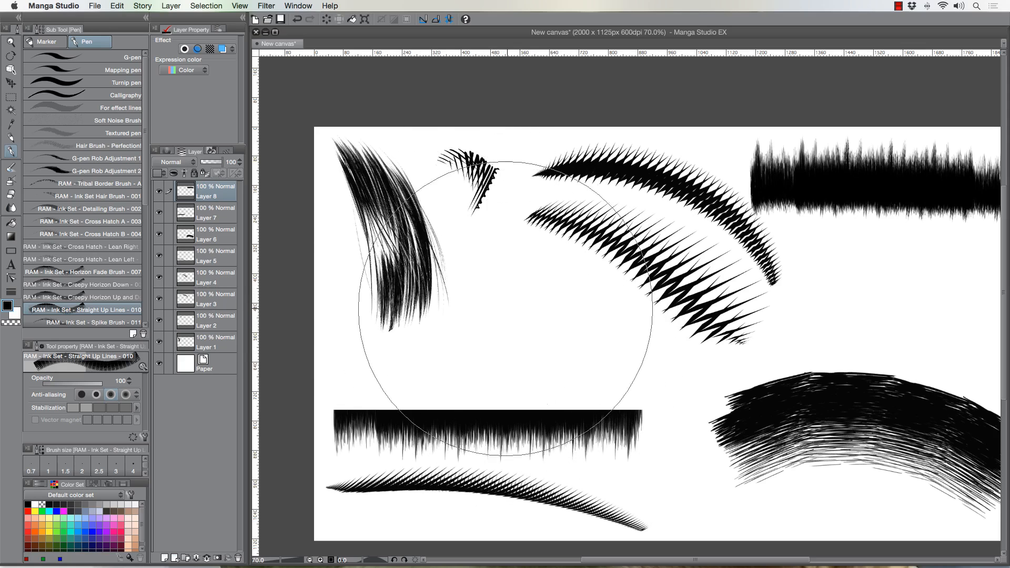
# Try two wide diagonal strokes of parallel lines across the hair and cross-hatch samples, undoing each one
pyautogui.moveTo(535, 360); pyautogui.dragTo(489, 246)
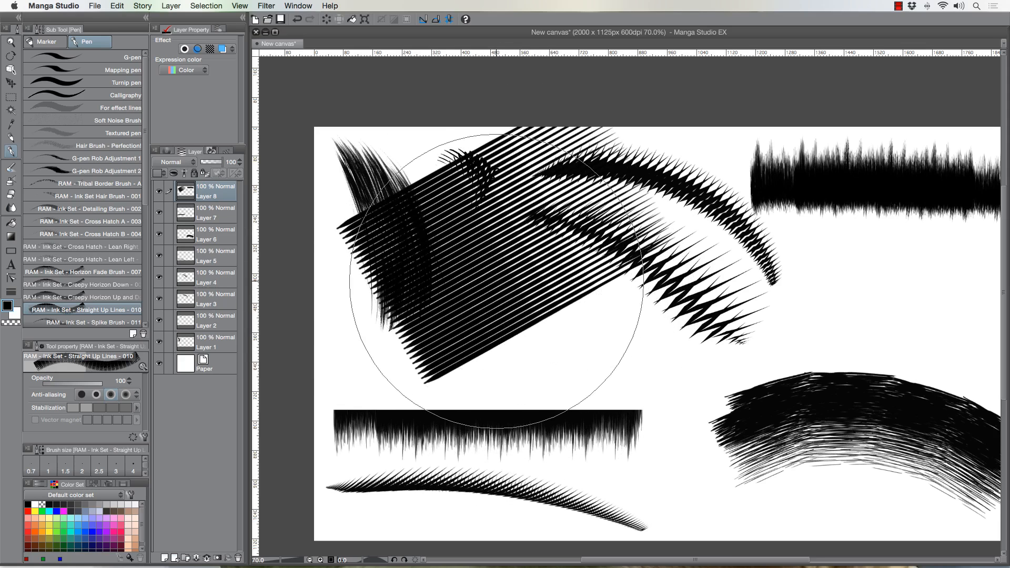
pyautogui.press('super+z')
pyautogui.moveTo(536, 360); pyautogui.dragTo(465, 311)
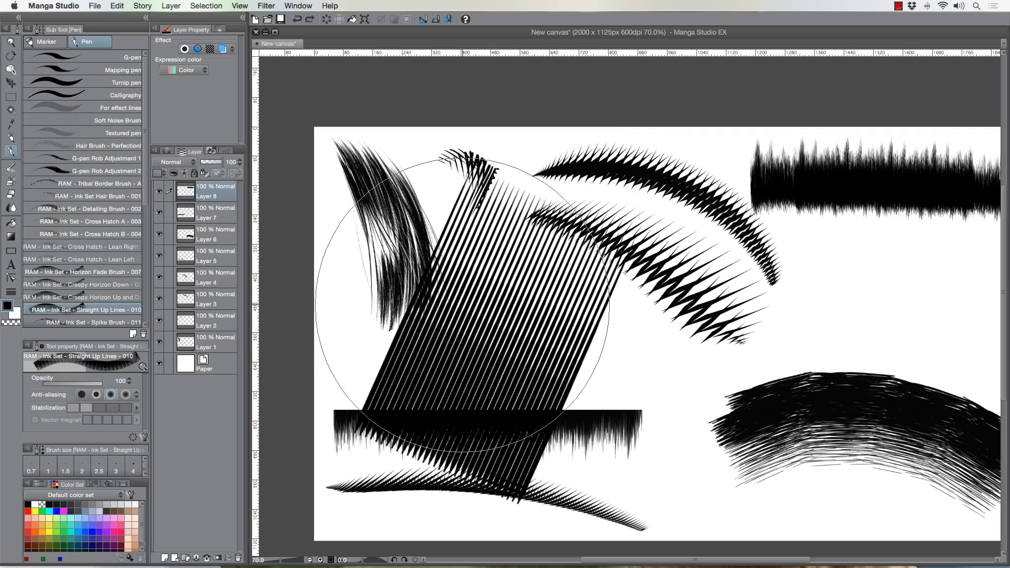
pyautogui.press('super+z')
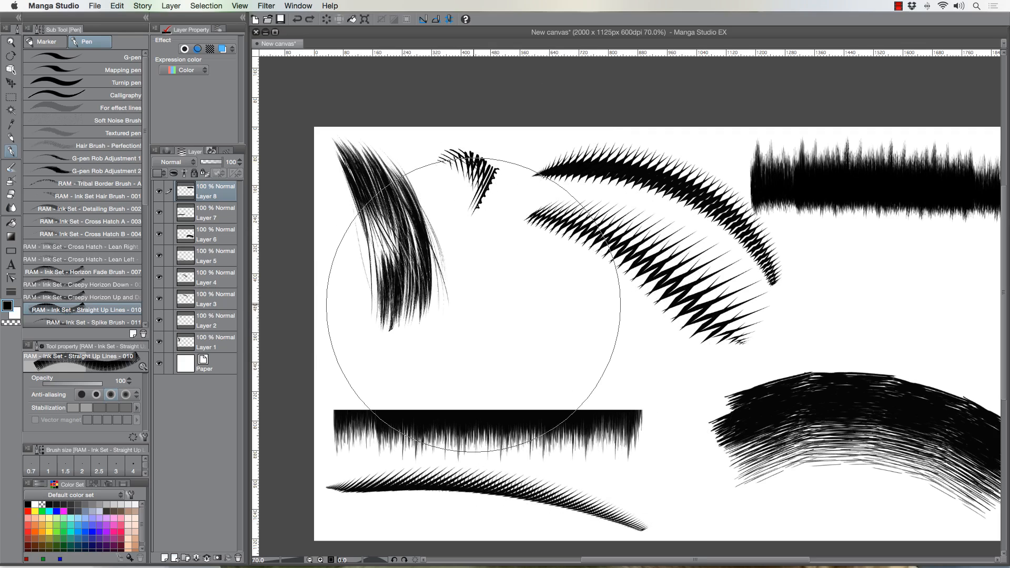
# Reduce the Straight Up Lines brush much further, try a short diagonal stroke in the empty middle area and undo it
pyautogui.press('[')
pyautogui.press('[')
pyautogui.press('[')
pyautogui.press('[')
pyautogui.press('[')
pyautogui.moveTo(579, 338); pyautogui.dragTo(478, 293)
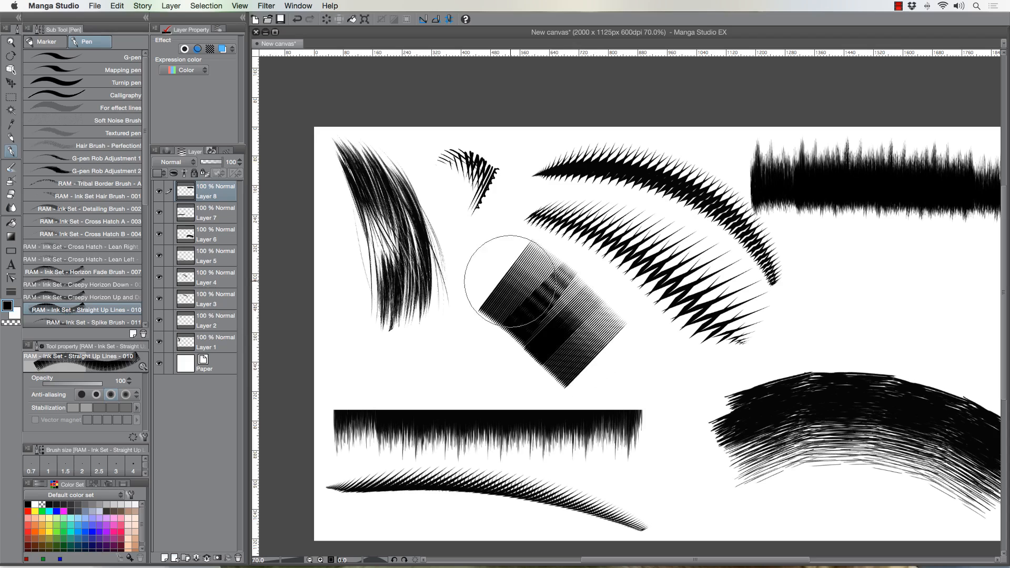
pyautogui.press('super+z')
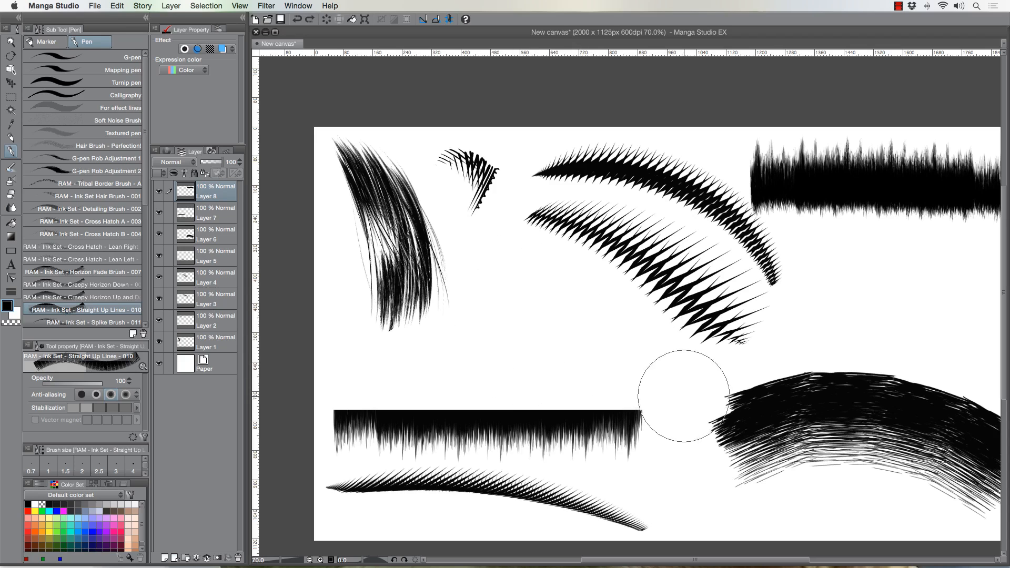
# Try two long arched Straight Up Lines strokes across the middle of the canvas, undoing each one
pyautogui.moveTo(683, 384)
pyautogui.mouseDown()
pyautogui.moveTo(639, 357)
pyautogui.moveTo(568, 329)
pyautogui.moveTo(499, 326)
pyautogui.moveTo(446, 347)
pyautogui.moveTo(411, 388)
pyautogui.moveTo(404, 421)
pyautogui.mouseUp()
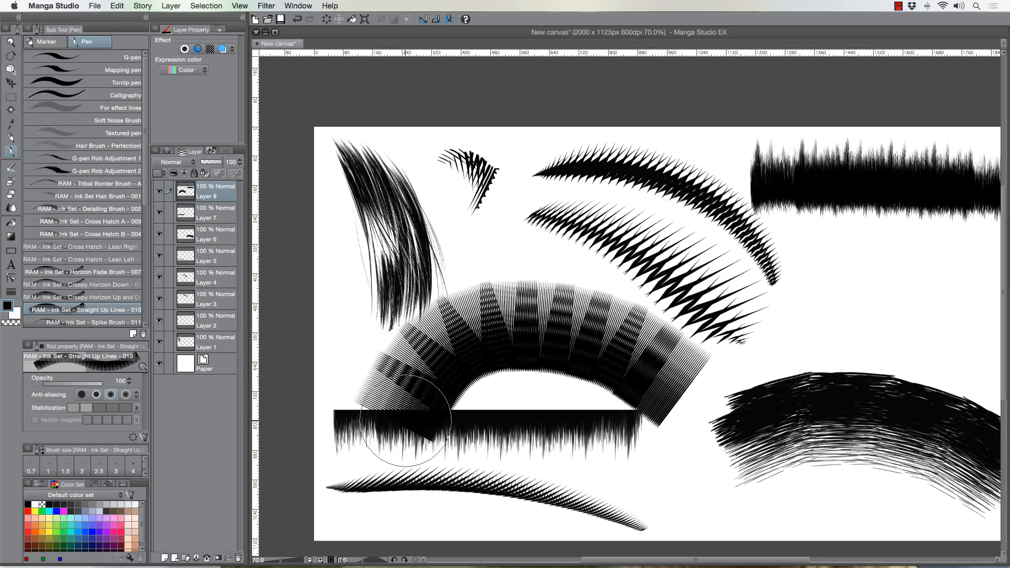
pyautogui.press('super+z')
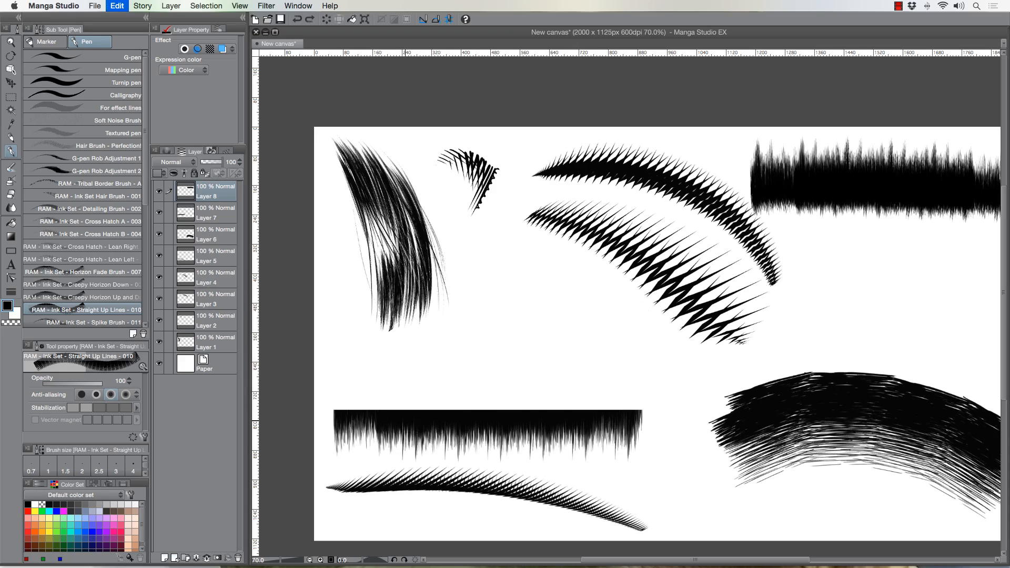
pyautogui.moveTo(664, 367)
pyautogui.mouseDown()
pyautogui.moveTo(541, 327)
pyautogui.moveTo(392, 357)
pyautogui.mouseUp()
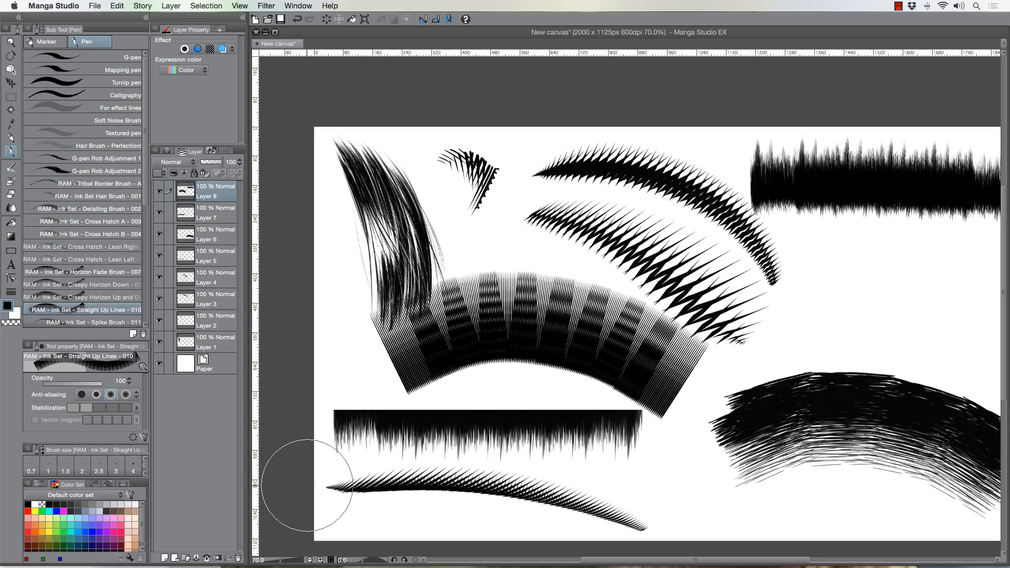
pyautogui.press('super+z')
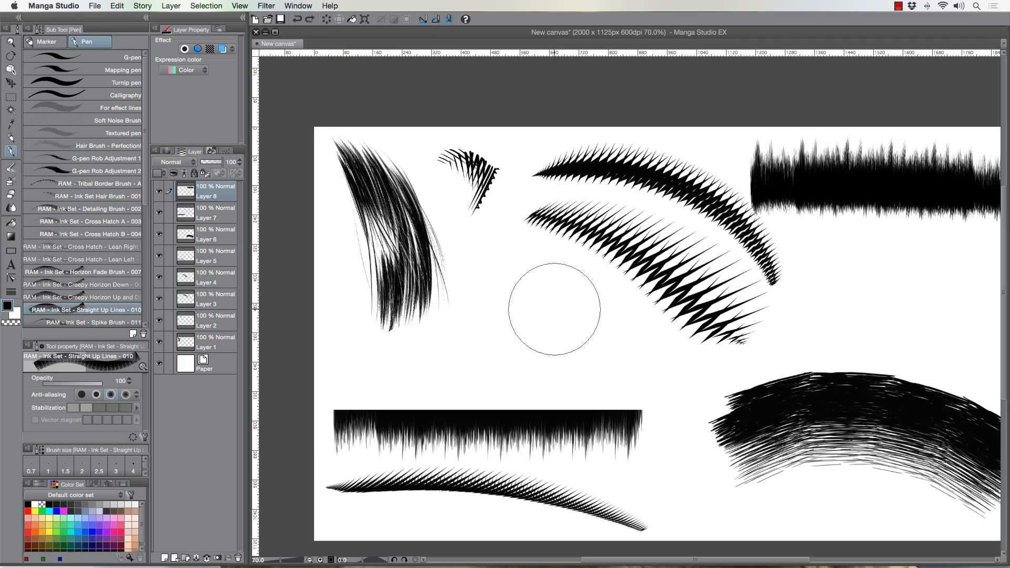
# Try a short diagonal patch of lines on Layer 8 and start transforming it, then cancel the transform and undo the patch
pyautogui.moveTo(527, 295); pyautogui.dragTo(576, 340)
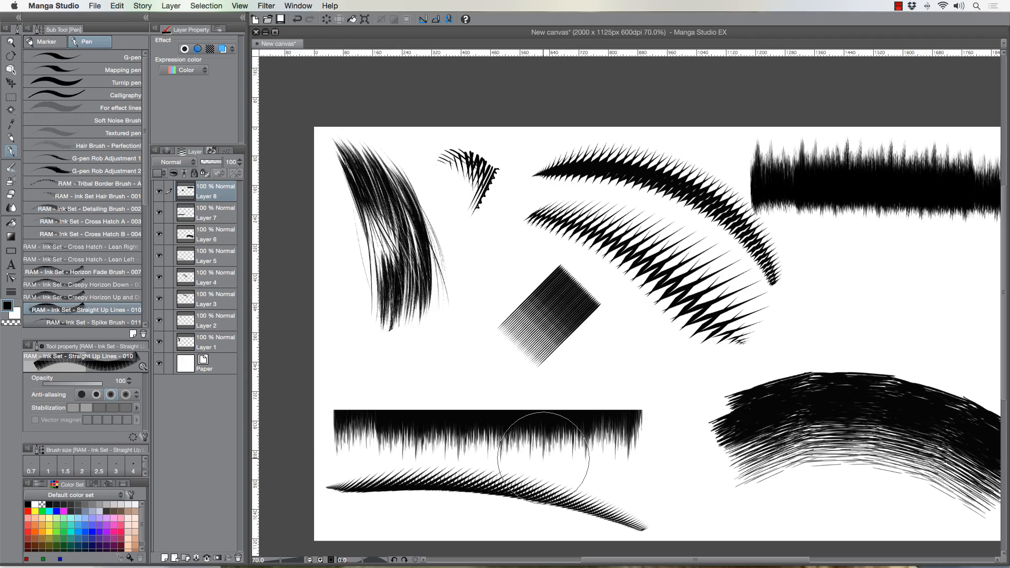
pyautogui.press('super+t')
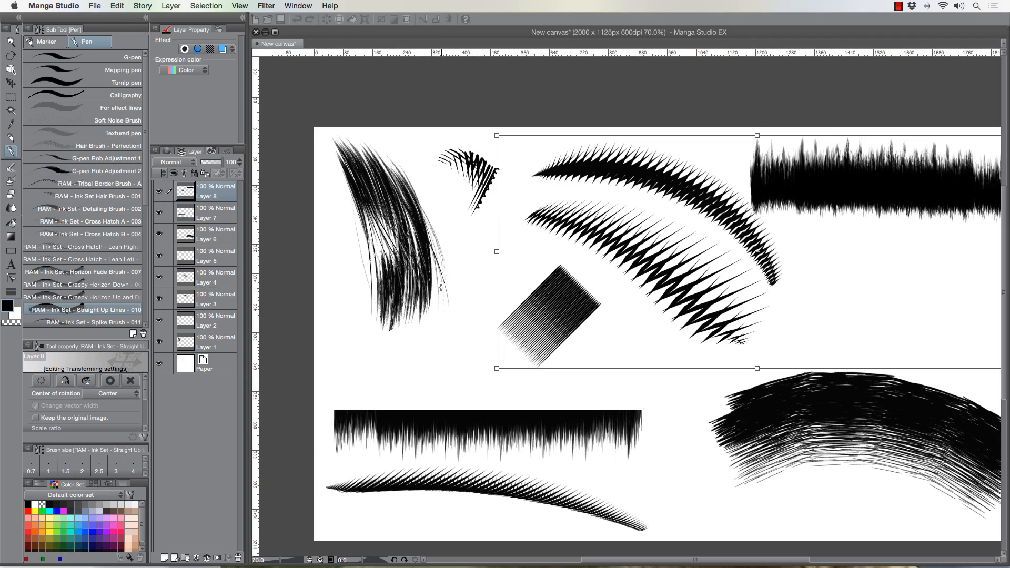
pyautogui.press('super+z')
pyautogui.press('super+z')
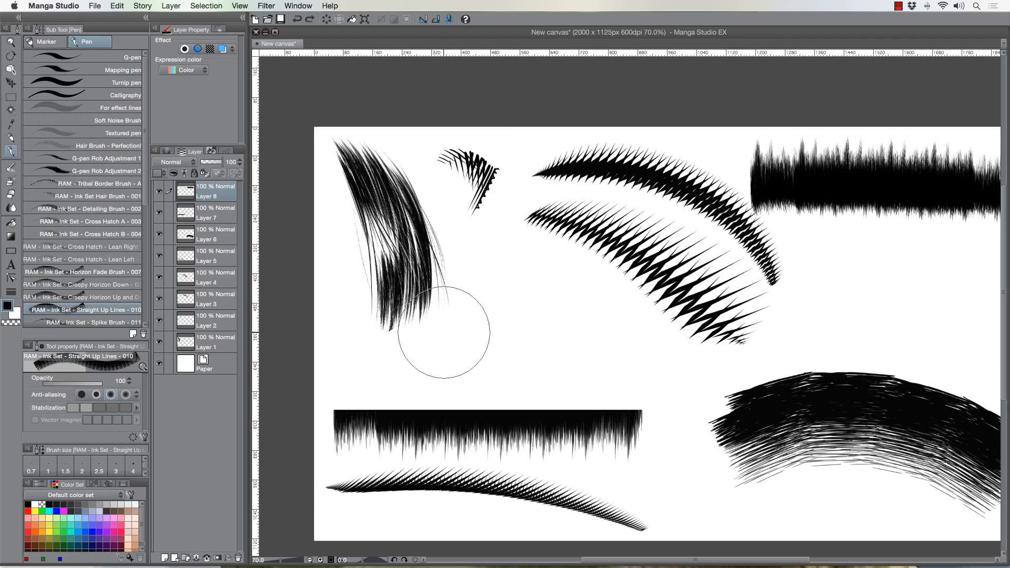
# Add a new layer and draw a short slanted patch of straight lines below the cross-hatch samples, undoing the first try
pyautogui.click(164, 557)
pyautogui.moveTo(492, 330); pyautogui.dragTo(568, 368)
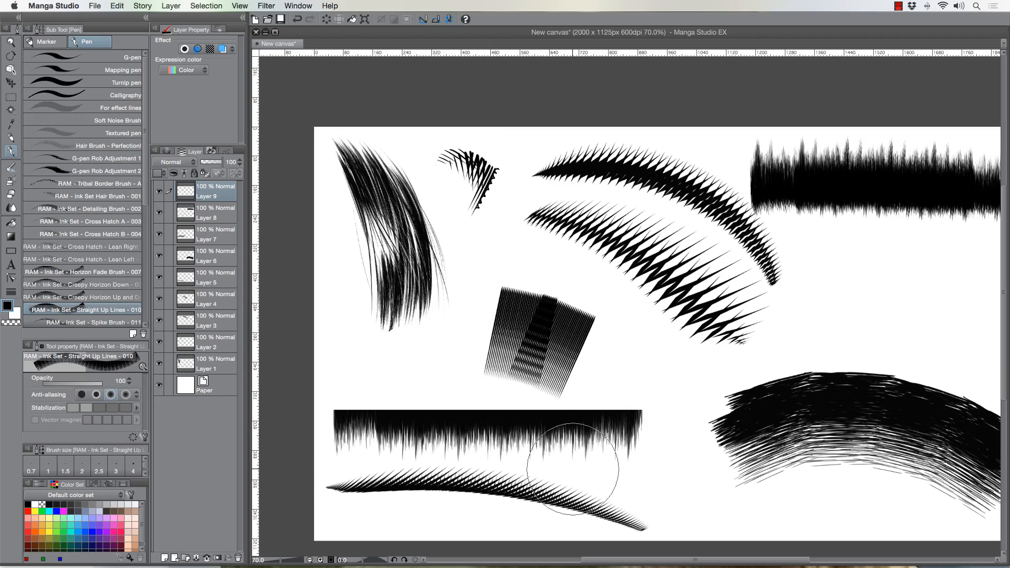
pyautogui.press('super+z')
pyautogui.moveTo(487, 309)
pyautogui.mouseDown()
pyautogui.moveTo(572, 368)
pyautogui.moveTo(571, 389)
pyautogui.mouseUp()
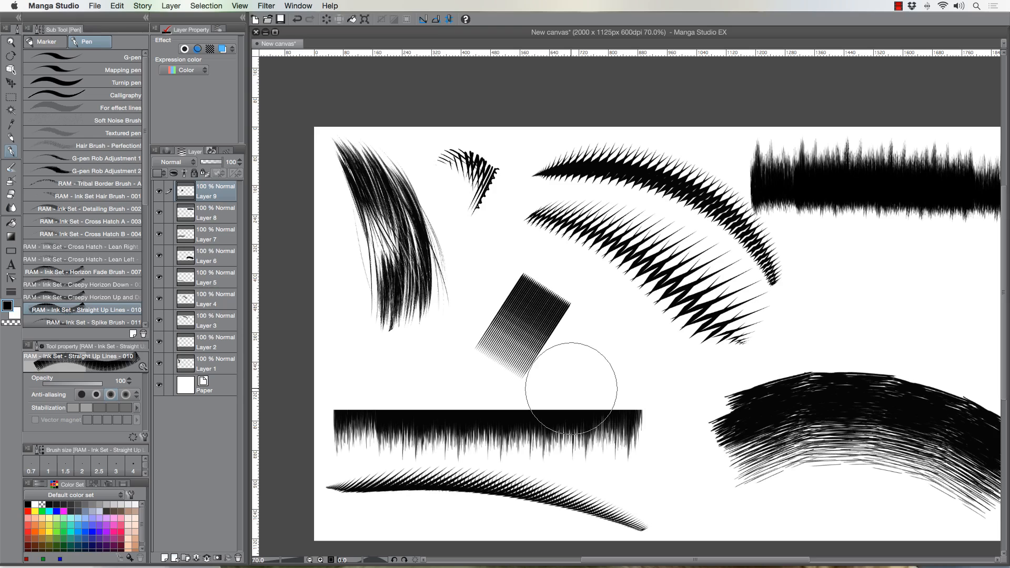
# Transform the line patch: rotate it so its dense end faces down, enlarge it and shift it slightly right
pyautogui.press('super+t')
pyautogui.moveTo(534, 215); pyautogui.dragTo(589, 243)
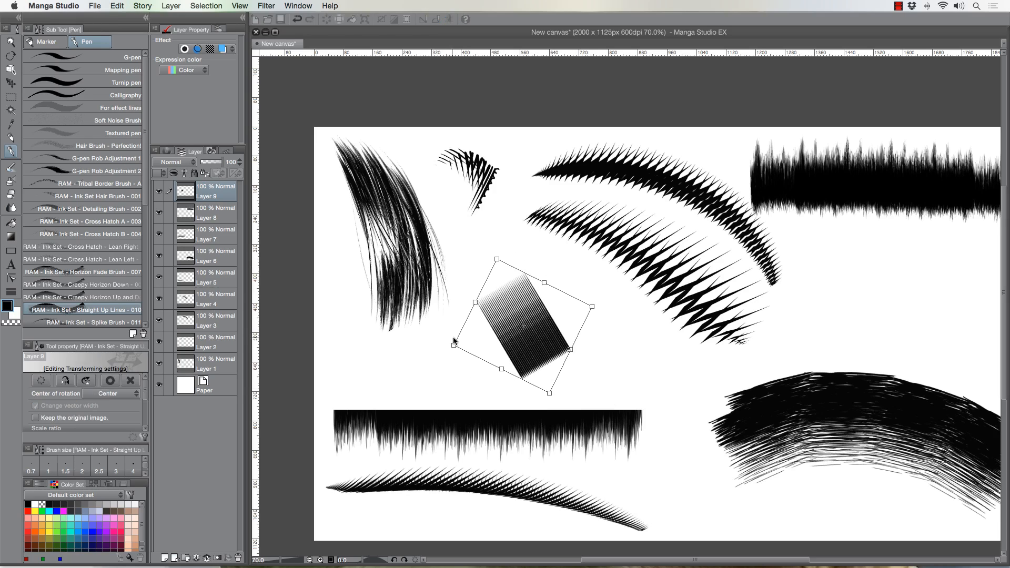
pyautogui.moveTo(454, 341); pyautogui.dragTo(408, 358)
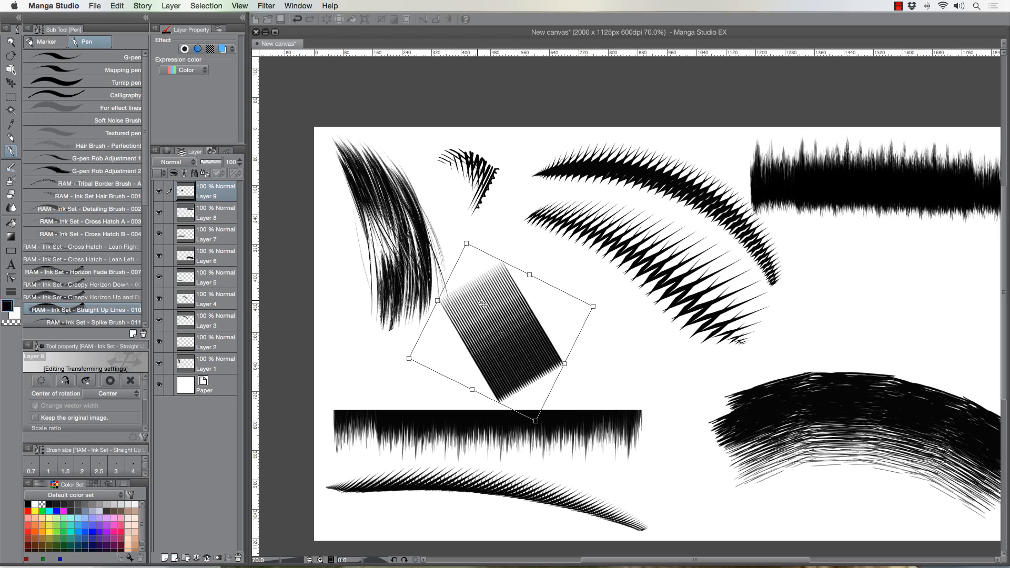
pyautogui.moveTo(483, 304); pyautogui.dragTo(500, 305)
pyautogui.press('Return')
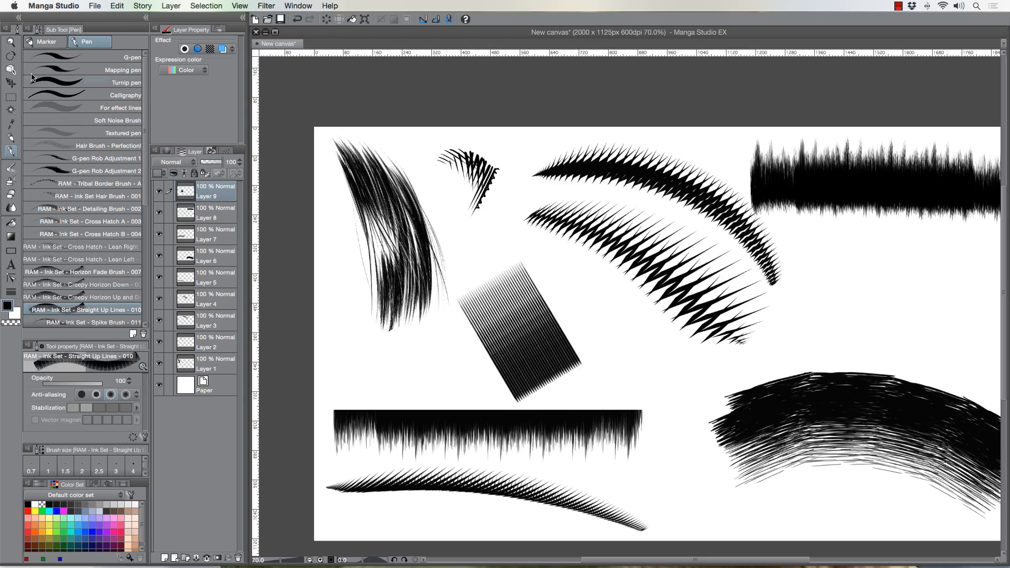
# Duplicate the line patch onto a copy layer and rotate the copy upright so it crosses over the original
pyautogui.press('k')
pyautogui.keyDown('alt'); pyautogui.moveTo(494, 308); pyautogui.dragTo(481, 364); pyautogui.keyUp('alt')
pyautogui.hotkey('ctrl', 't')
pyautogui.press('Return')
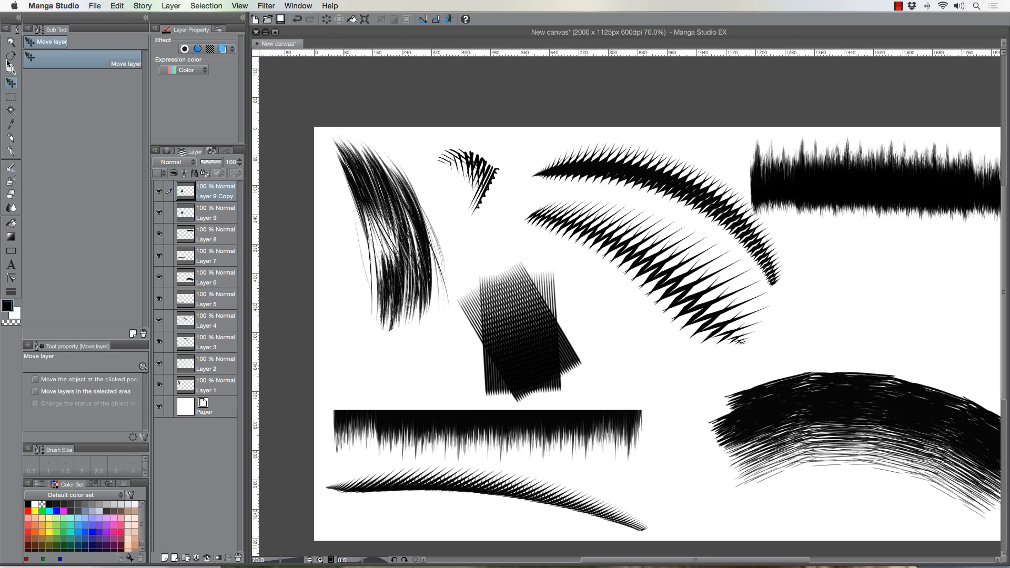
# Change the image resolution to enlarge the whole canvas to a width of 3500 px
pyautogui.click(10, 42)
pyautogui.moveTo(489, 316)
pyautogui.mouseDown()
pyautogui.moveTo(500, 321)
pyautogui.moveTo(471, 396)
pyautogui.moveTo(430, 394)
pyautogui.moveTo(432, 381)
pyautogui.mouseUp()
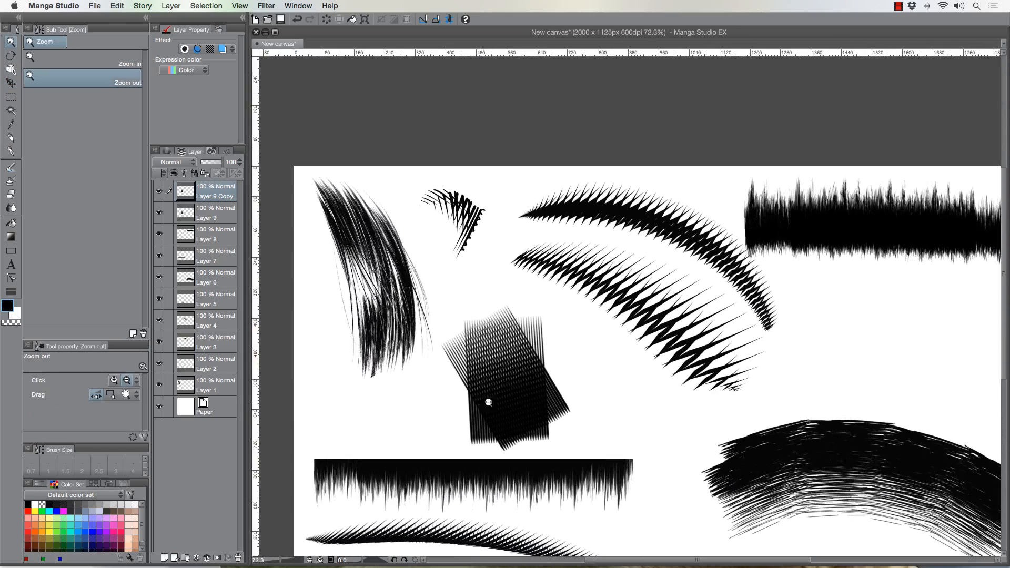
pyautogui.moveTo(488, 402); pyautogui.dragTo(439, 322)
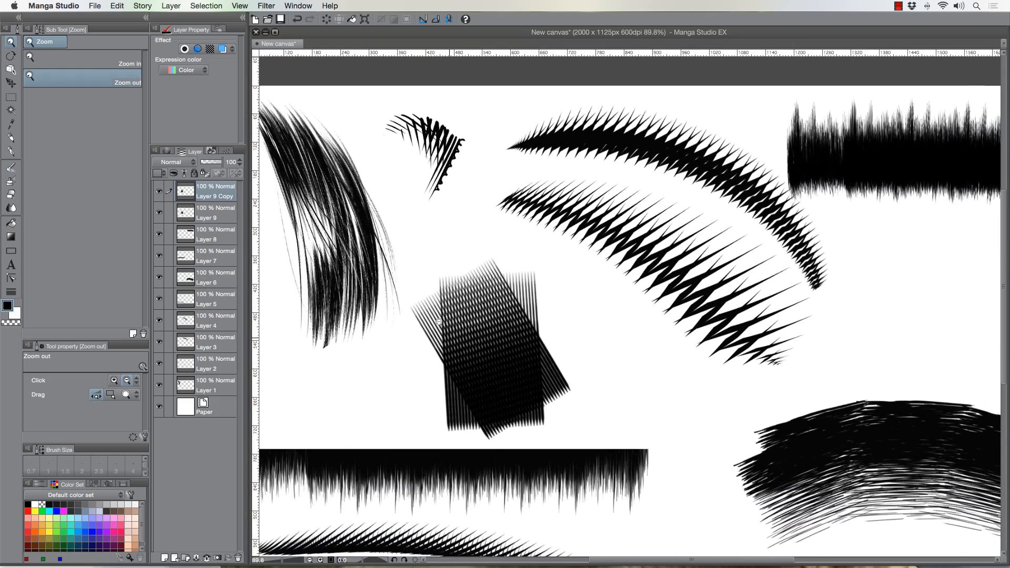
pyautogui.click(116, 6)
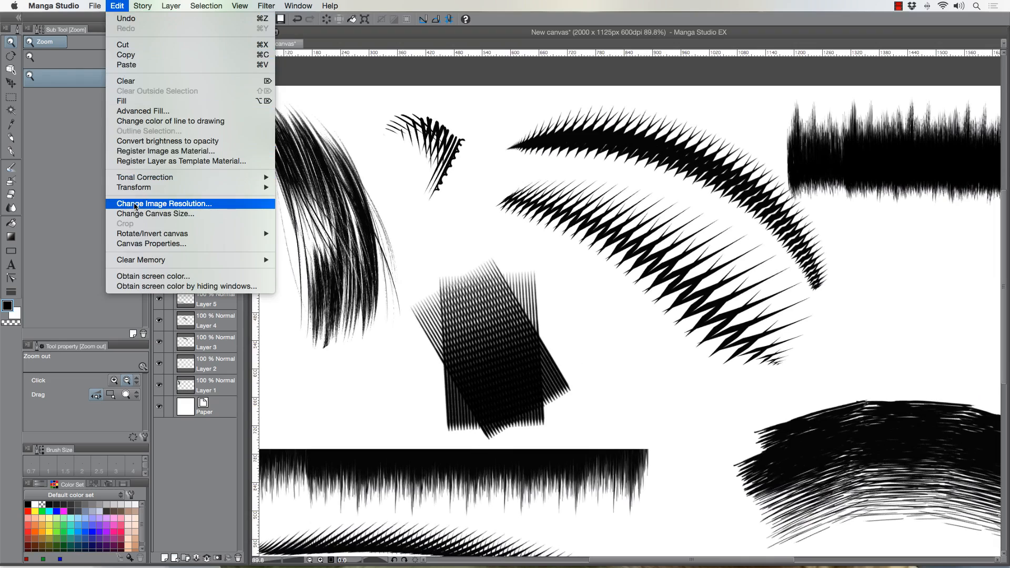
pyautogui.click(135, 205)
pyautogui.doubleClick(432, 270)
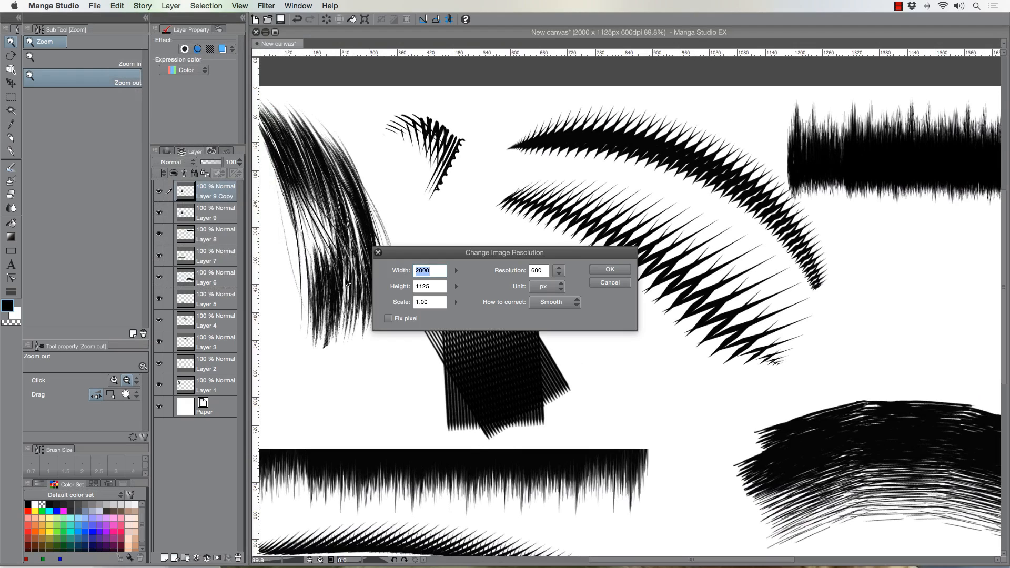
pyautogui.write('35')
pyautogui.click(605, 268)
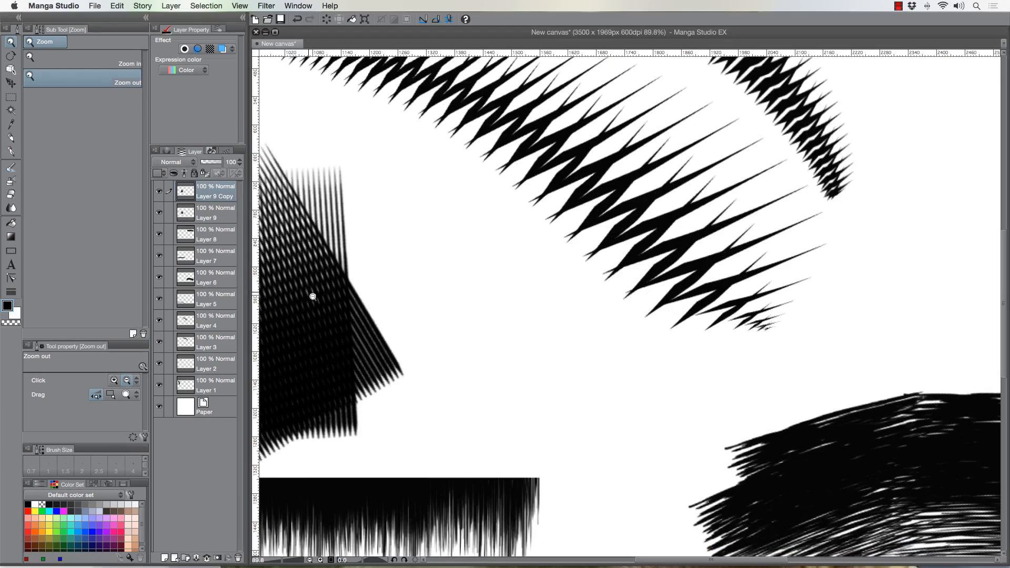
# Inspect the crossed lines up close, then nudge the copied patch slightly up and right and fine-tune it with a transform
pyautogui.scroll(-3, 394, 318)
pyautogui.scroll(5, 332, 297)
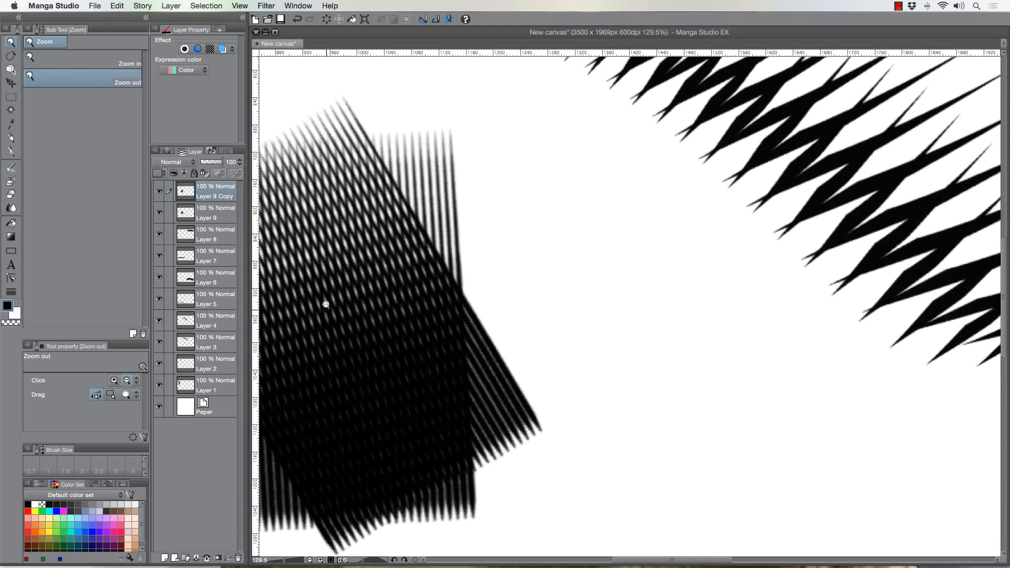
pyautogui.scroll(-5, 402, 322)
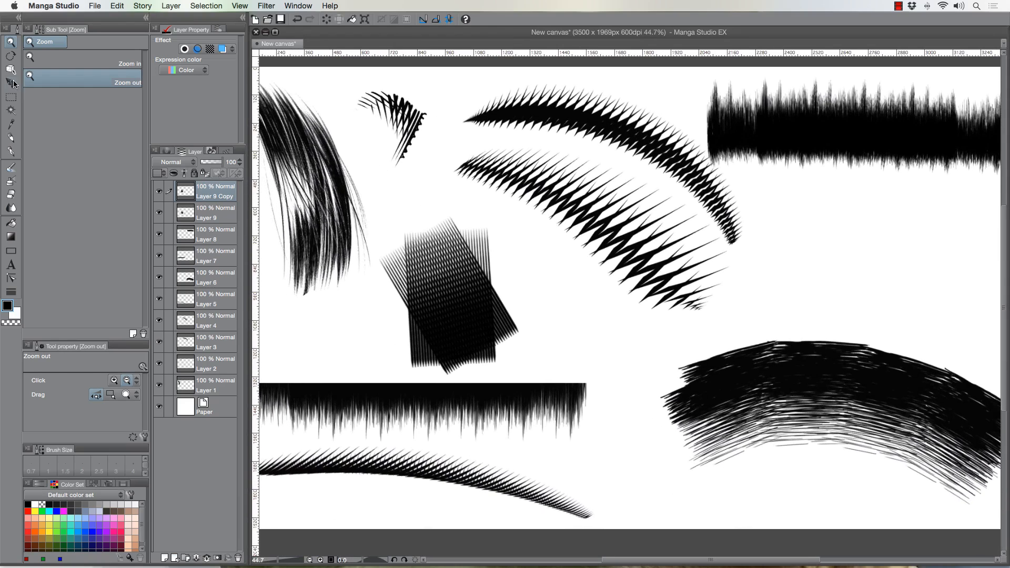
pyautogui.click(11, 83)
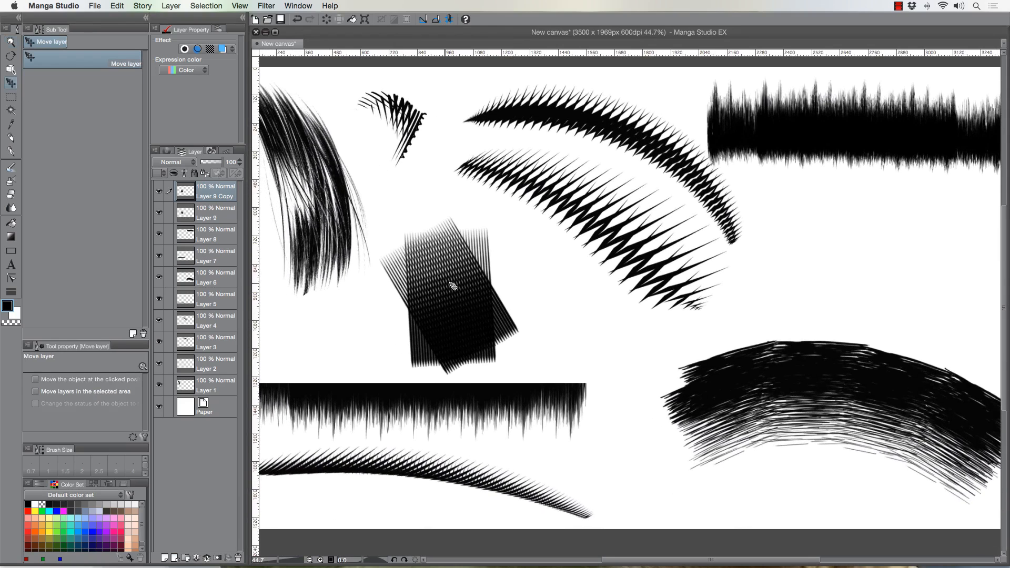
pyautogui.moveTo(453, 286)
pyautogui.mouseDown()
pyautogui.moveTo(448, 275)
pyautogui.moveTo(456, 283)
pyautogui.mouseUp()
pyautogui.hotkey('ctrl', 't')
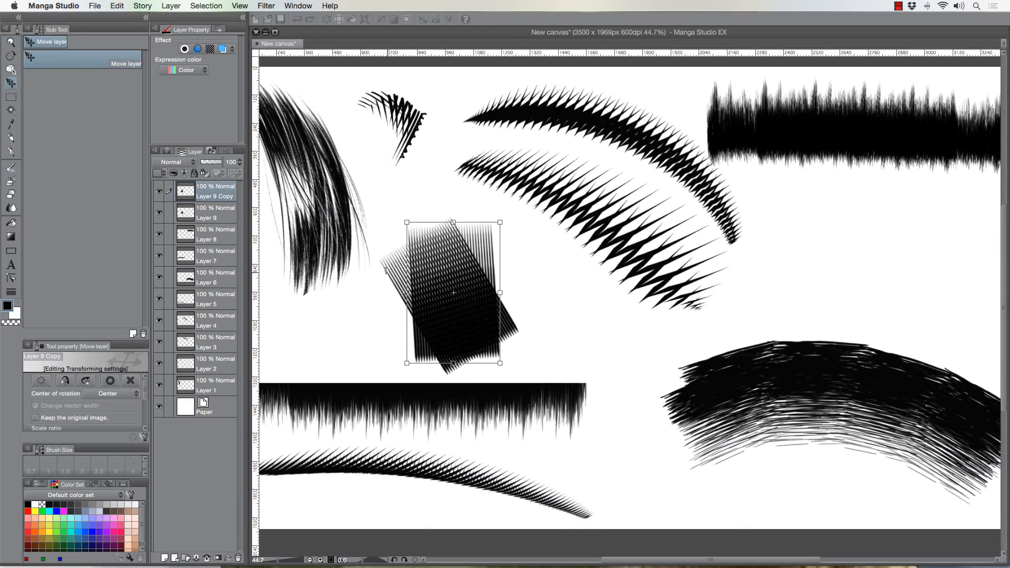
pyautogui.moveTo(385, 269); pyautogui.dragTo(348, 271)
pyautogui.press('Return')
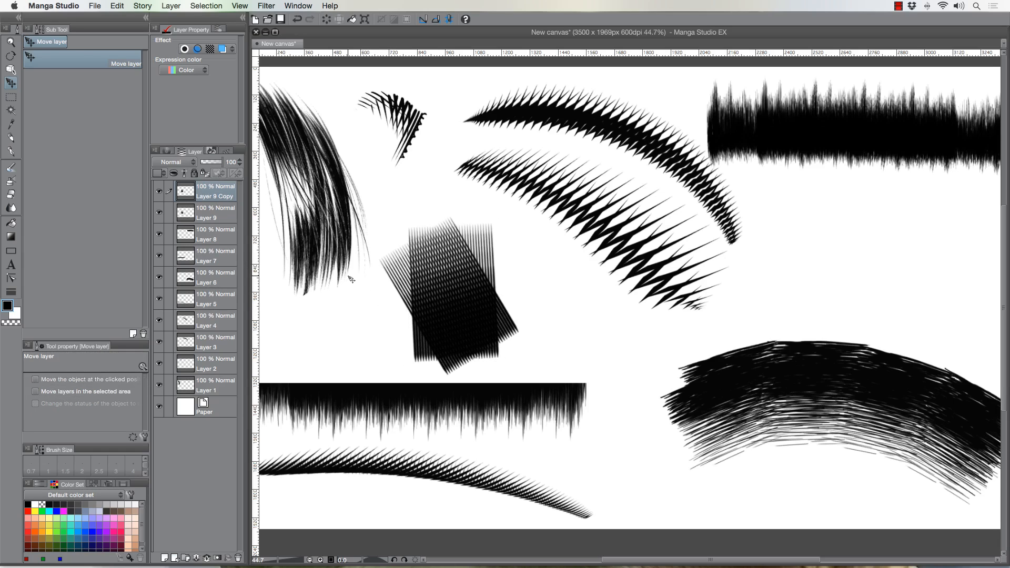
# Merge the copied patch into Layer 9 and move the hatching into the gap above the large cross-hatch sweep
pyautogui.hotkey('ctrl', 'e')
pyautogui.moveTo(460, 293)
pyautogui.mouseDown()
pyautogui.moveTo(453, 289)
pyautogui.moveTo(916, 256)
pyautogui.mouseUp()
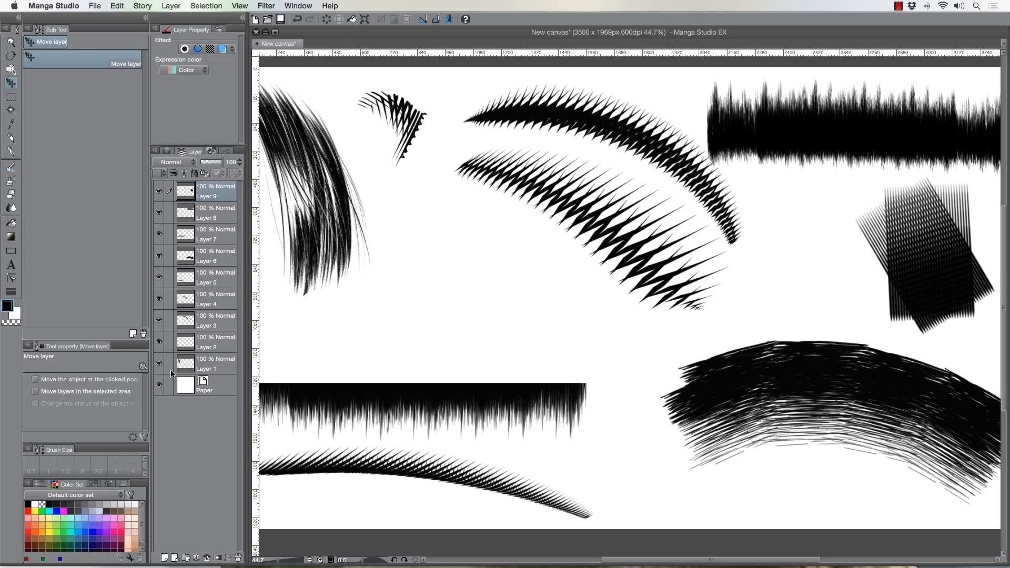
# Add a new layer above Layer 9 and choose the RAM - Ink Set - Spike Brush - 011 pen
pyautogui.click(166, 557)
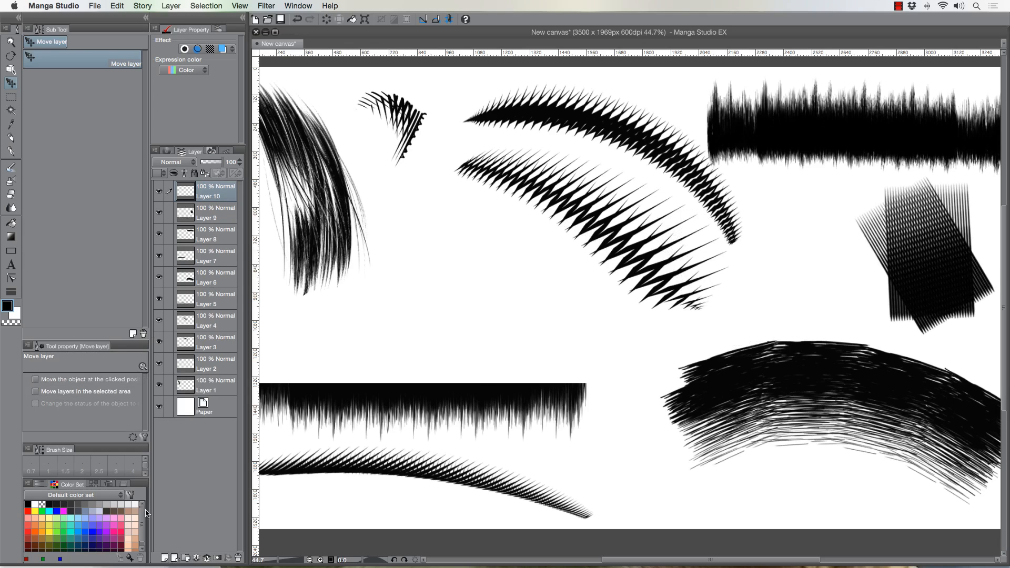
pyautogui.click(11, 151)
pyautogui.scroll(-5, 111, 223)
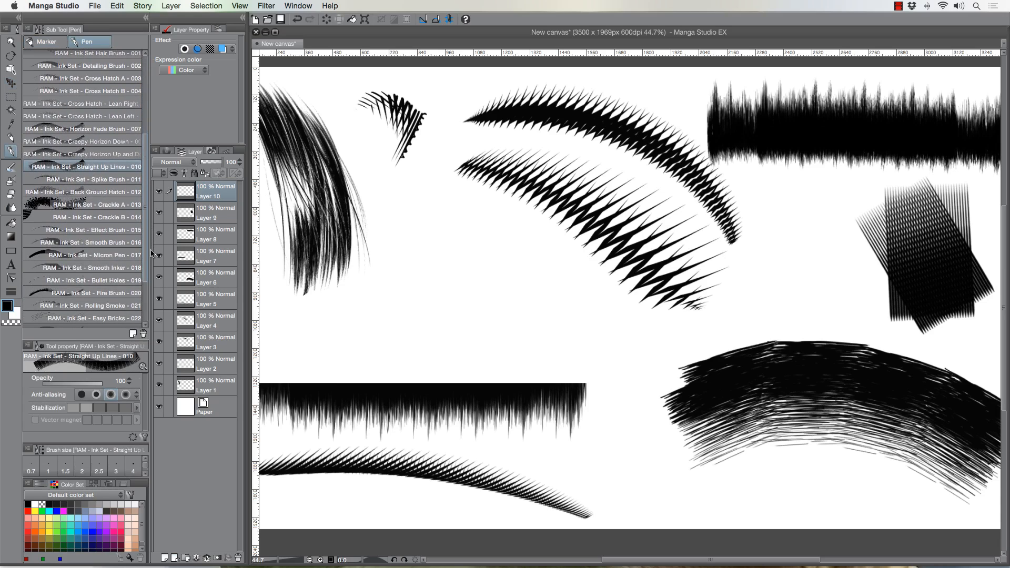
pyautogui.click(97, 179)
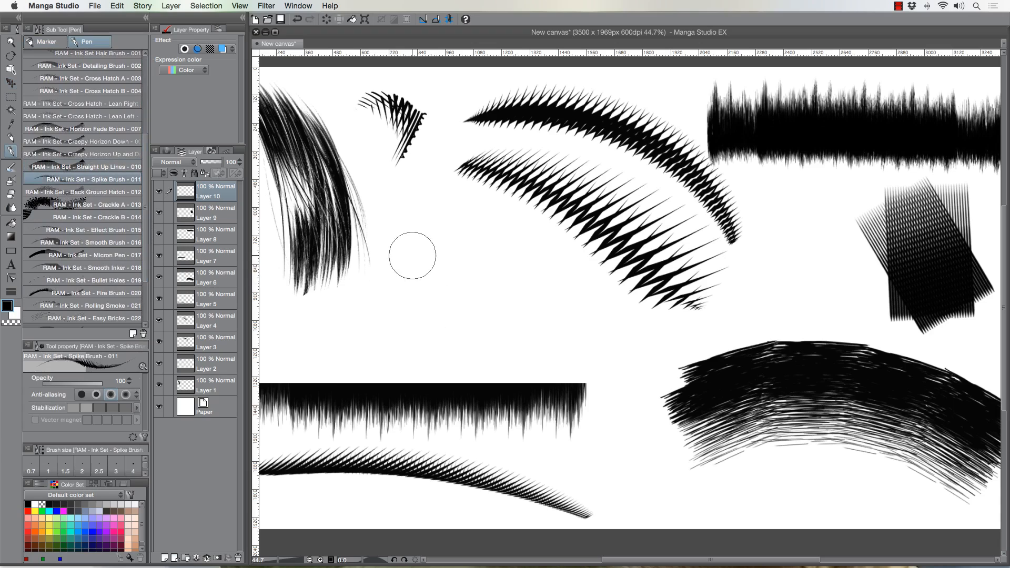
# Try several curved Spike Brush strokes in the open space below the cross-hatch arcs, undoing each one
pyautogui.moveTo(398, 238); pyautogui.dragTo(610, 349)
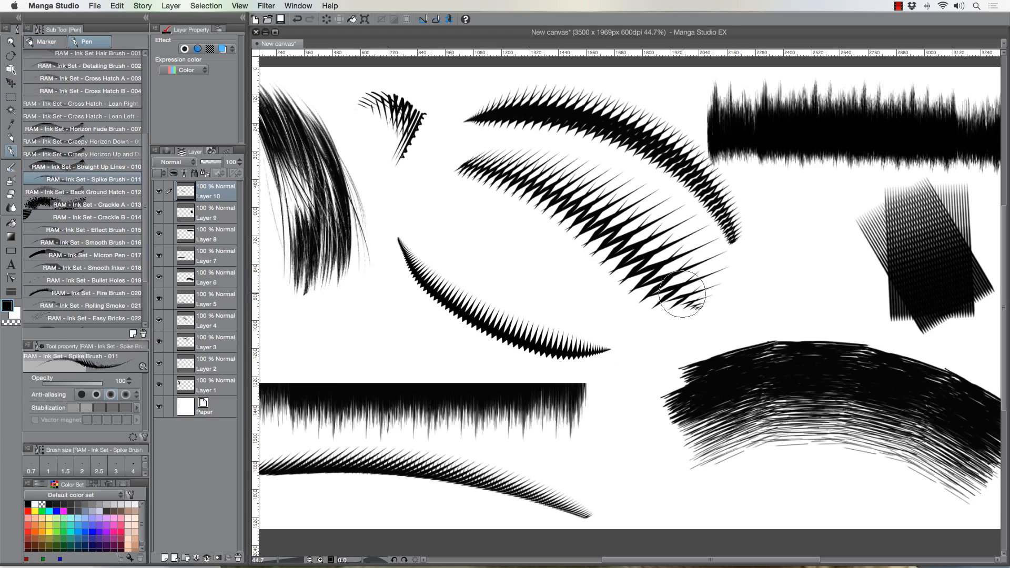
pyautogui.press('super+z')
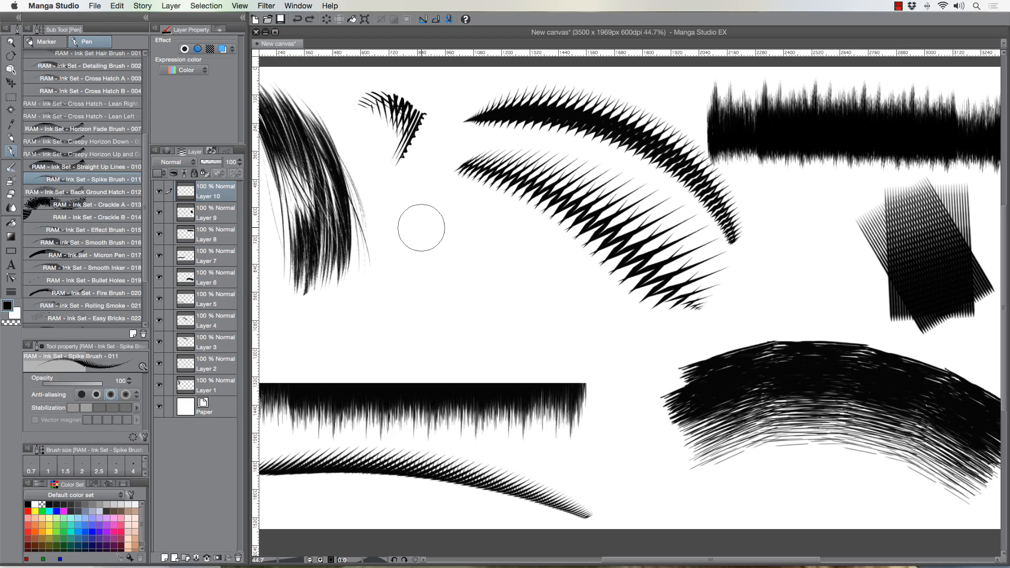
pyautogui.moveTo(401, 217); pyautogui.dragTo(647, 326)
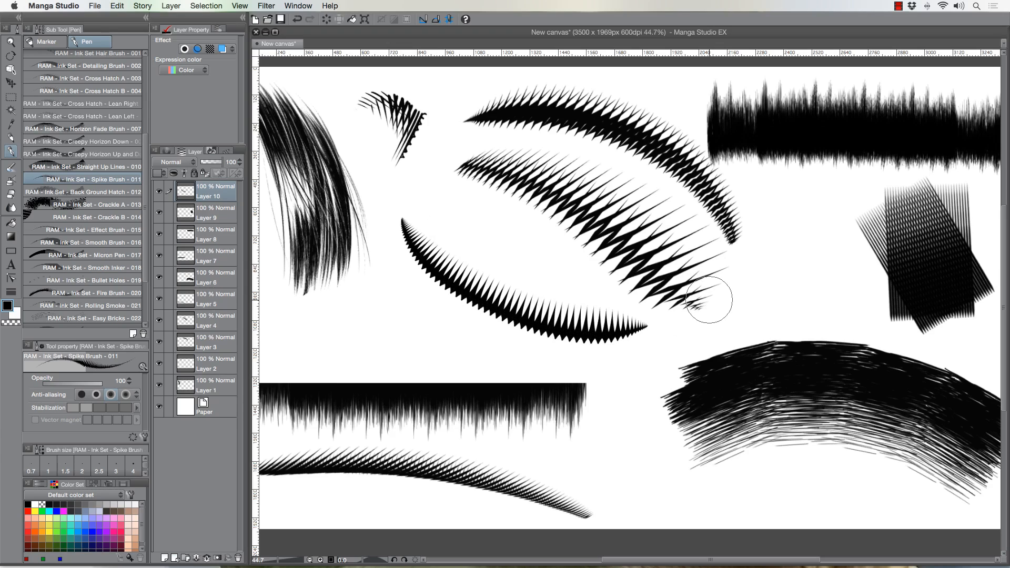
pyautogui.press('super+z')
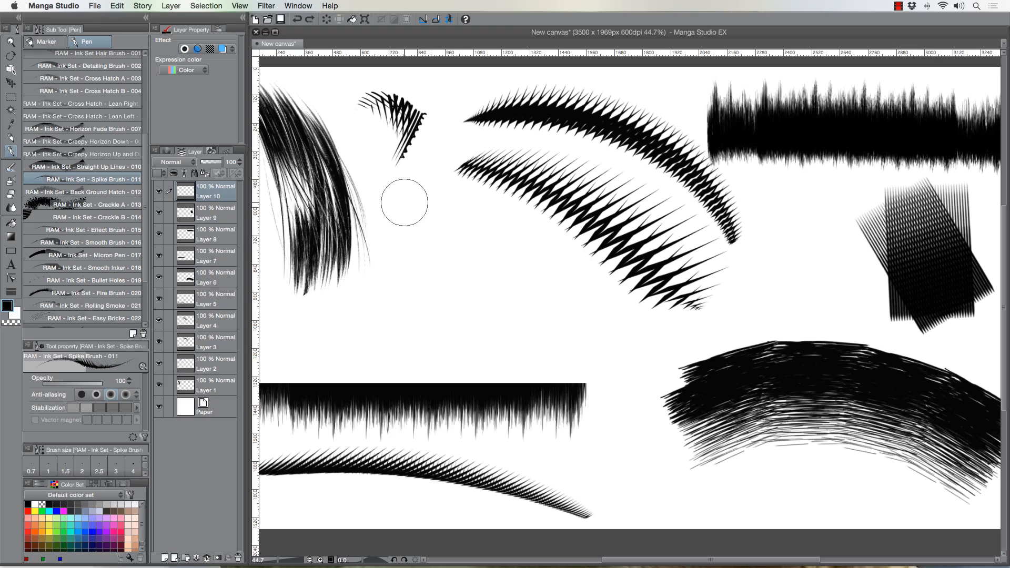
pyautogui.moveTo(401, 196)
pyautogui.mouseDown()
pyautogui.moveTo(465, 226)
pyautogui.moveTo(534, 344)
pyautogui.mouseUp()
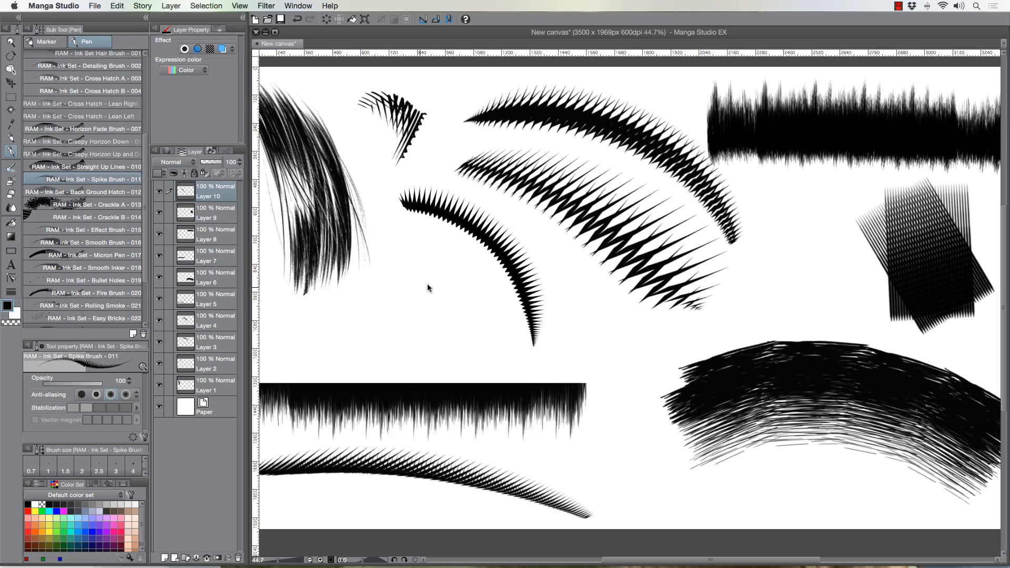
pyautogui.press('super+z')
# Try building a thick spiky crescent from overlapping Spike Brush strokes, and undo all of them
pyautogui.moveTo(383, 332)
pyautogui.mouseDown()
pyautogui.moveTo(424, 339)
pyautogui.moveTo(526, 223)
pyautogui.mouseUp()
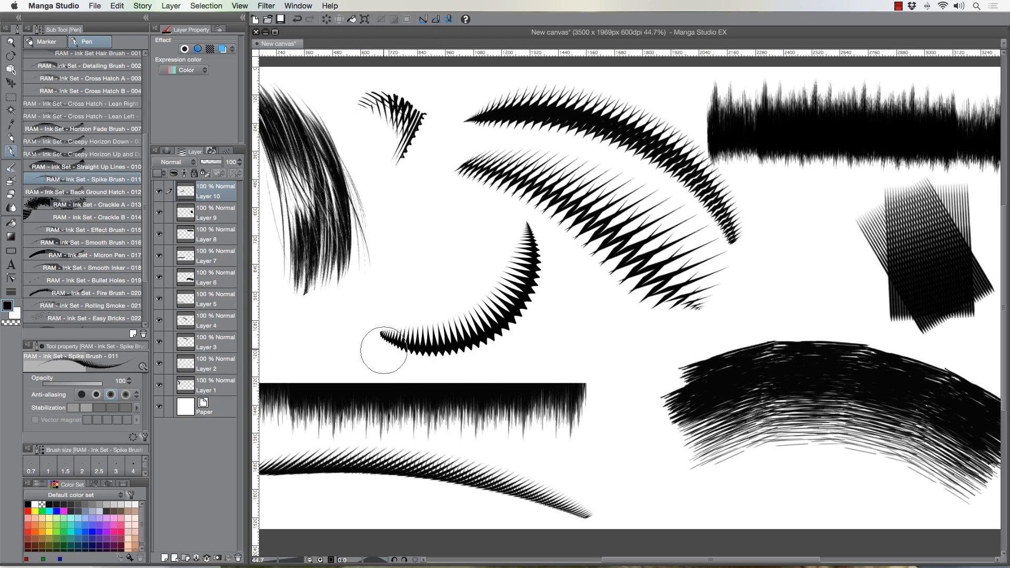
pyautogui.moveTo(383, 350)
pyautogui.mouseDown()
pyautogui.moveTo(407, 354)
pyautogui.moveTo(521, 324)
pyautogui.moveTo(467, 351)
pyautogui.moveTo(498, 343)
pyautogui.moveTo(450, 354)
pyautogui.moveTo(523, 324)
pyautogui.moveTo(543, 276)
pyautogui.moveTo(533, 312)
pyautogui.moveTo(542, 251)
pyautogui.moveTo(521, 250)
pyautogui.mouseUp()
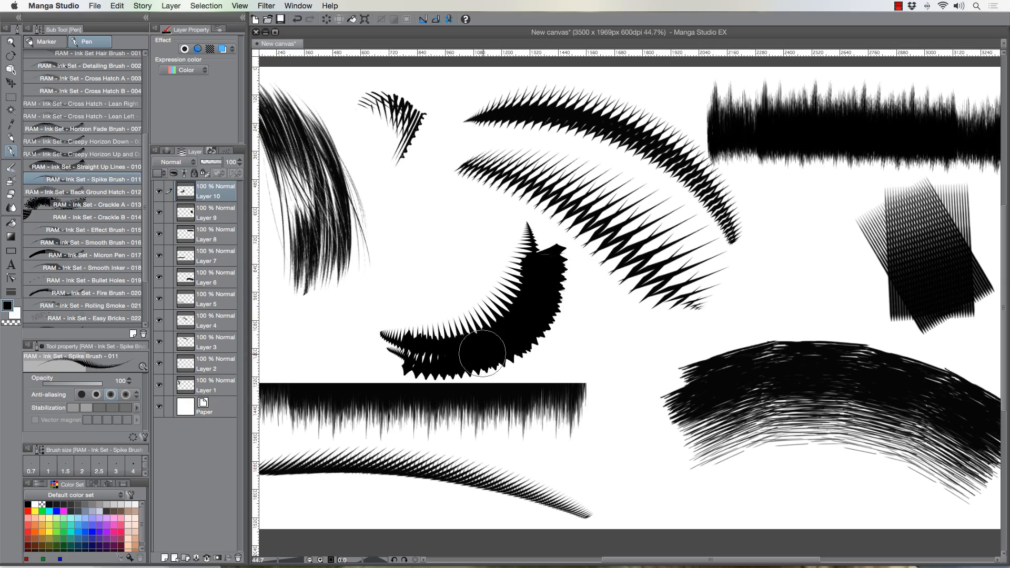
pyautogui.moveTo(469, 372); pyautogui.dragTo(518, 300)
pyautogui.moveTo(563, 255)
pyautogui.mouseDown()
pyautogui.moveTo(518, 361)
pyautogui.moveTo(444, 376)
pyautogui.mouseUp()
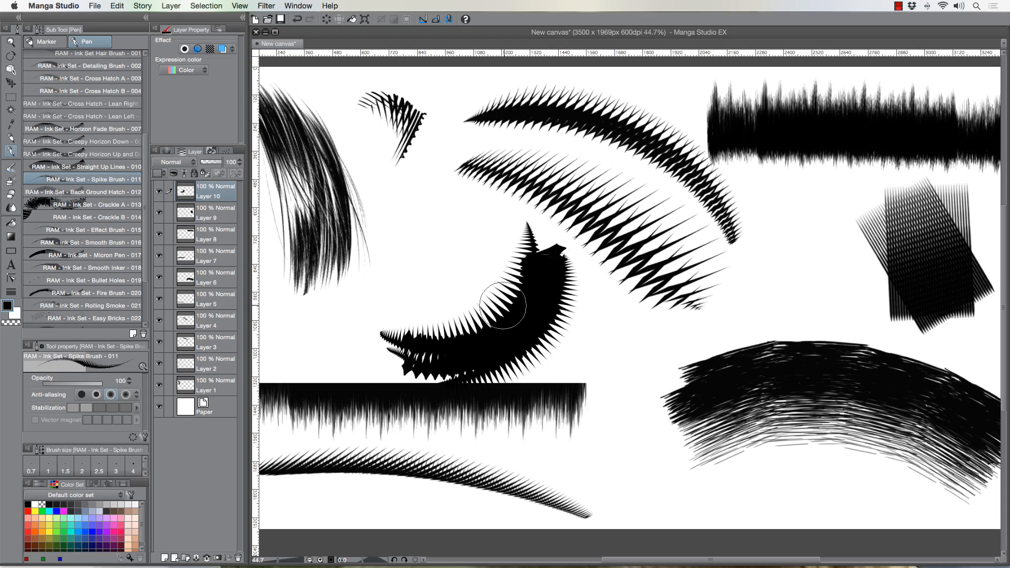
pyautogui.press('super+z')
pyautogui.moveTo(564, 263)
pyautogui.mouseDown()
pyautogui.moveTo(475, 370)
pyautogui.moveTo(405, 361)
pyautogui.mouseUp()
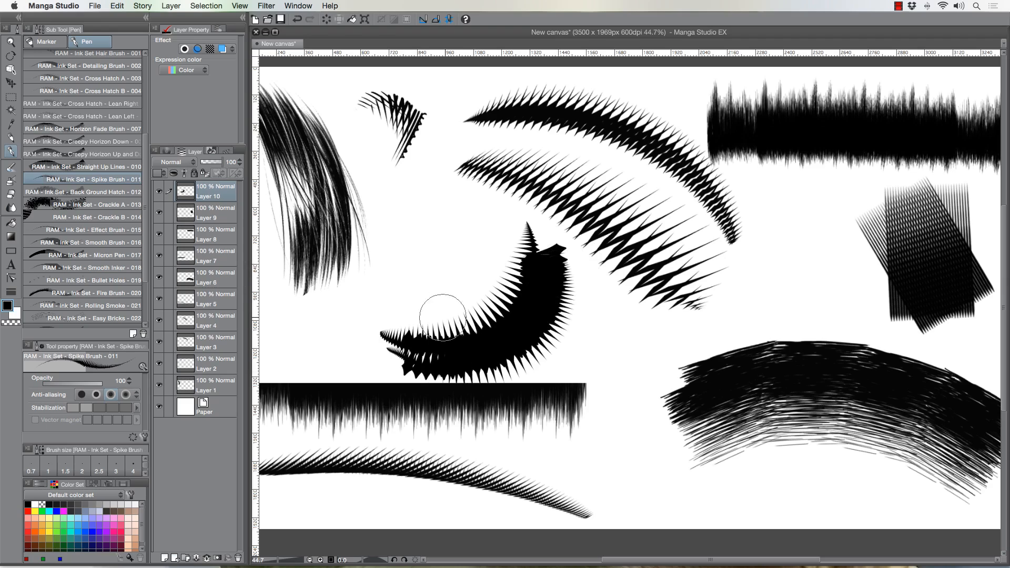
pyautogui.press('super+z')
pyautogui.moveTo(563, 278)
pyautogui.mouseDown()
pyautogui.moveTo(463, 371)
pyautogui.moveTo(405, 361)
pyautogui.mouseUp()
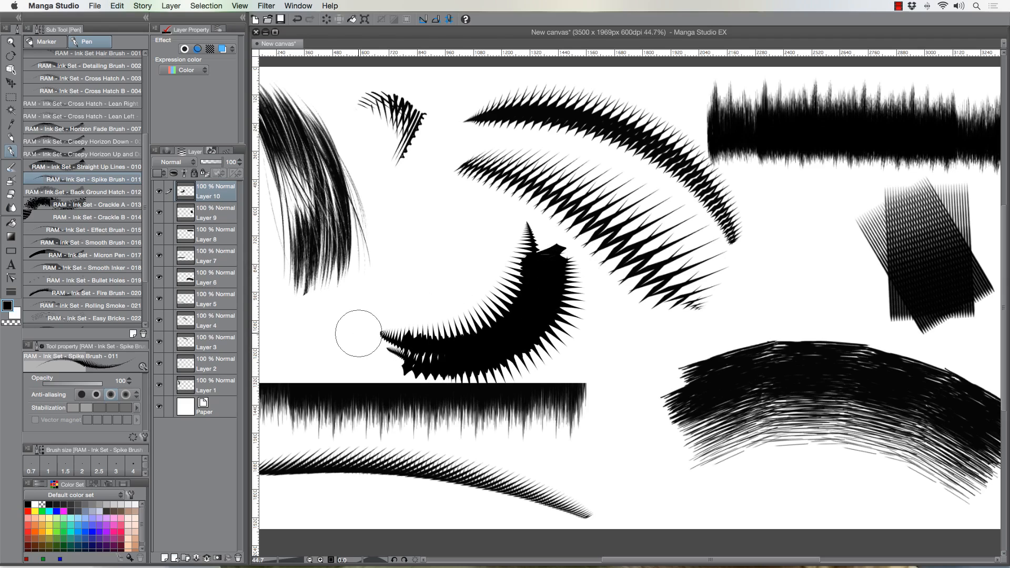
pyautogui.press('super+z')
pyautogui.press('super+z')
pyautogui.press('super+z')
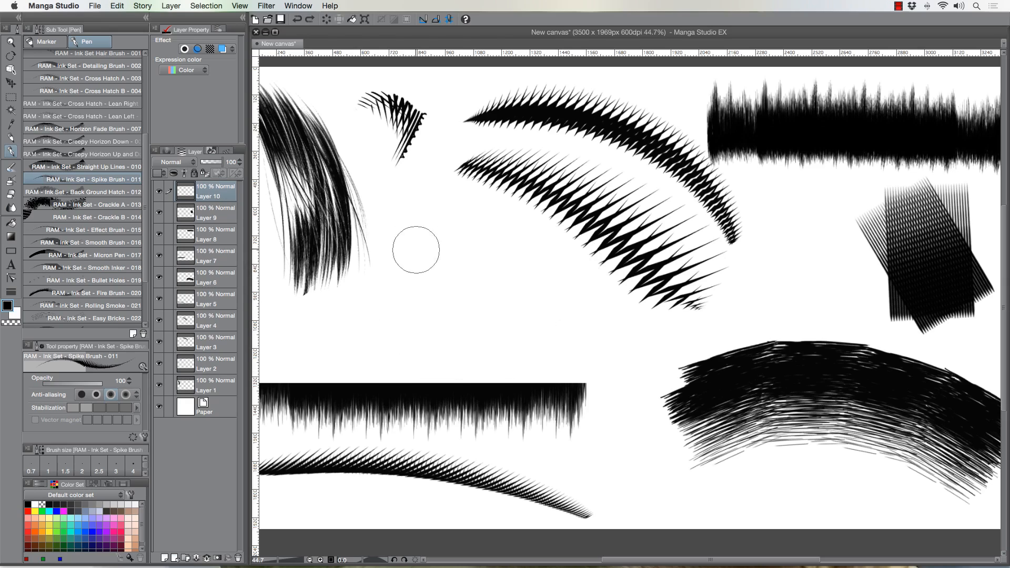
# Draw one curved Spike Brush stroke below the lower cross-hatch arc on Layer 10, and undo a trial winding stroke
pyautogui.moveTo(404, 215)
pyautogui.mouseDown()
pyautogui.moveTo(421, 250)
pyautogui.moveTo(601, 347)
pyautogui.mouseUp()
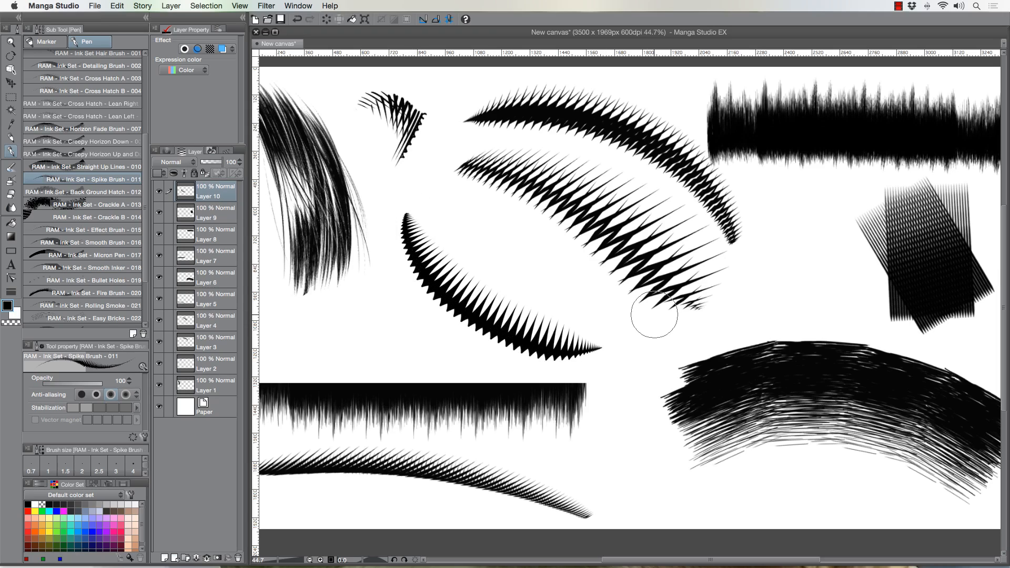
pyautogui.moveTo(358, 325)
pyautogui.mouseDown()
pyautogui.moveTo(383, 313)
pyautogui.moveTo(313, 329)
pyautogui.moveTo(383, 198)
pyautogui.moveTo(531, 279)
pyautogui.moveTo(575, 221)
pyautogui.mouseUp()
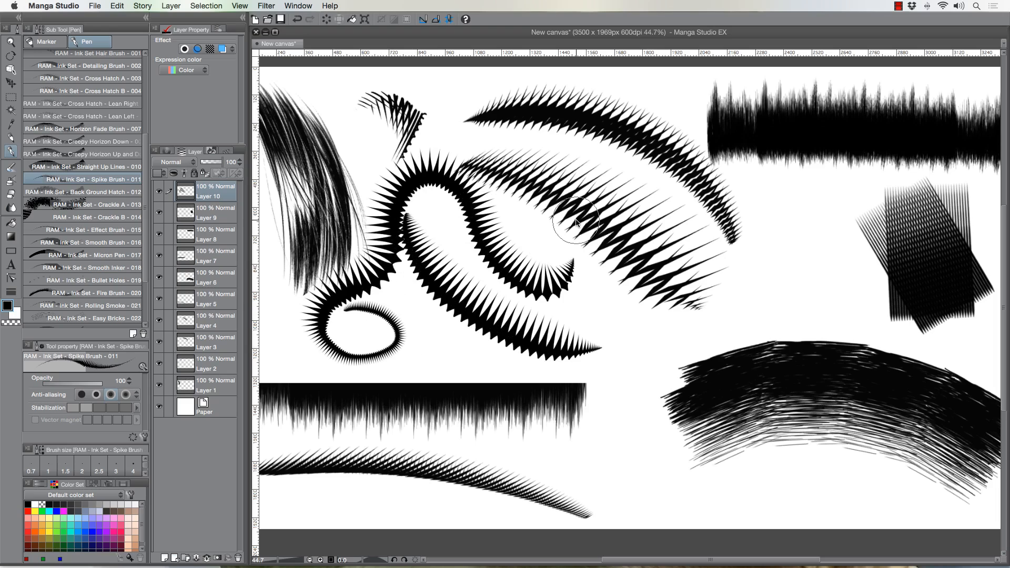
pyautogui.press('super+z')
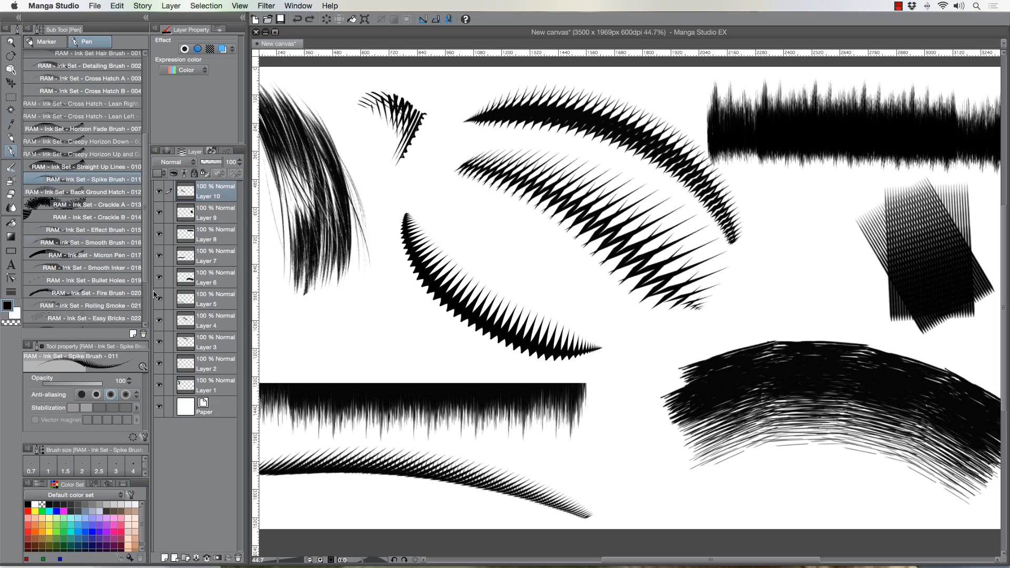
# Add a layer above Layer 10, choose the Back Ground Hatch - 012 brush, and undo a test patch
pyautogui.click(164, 559)
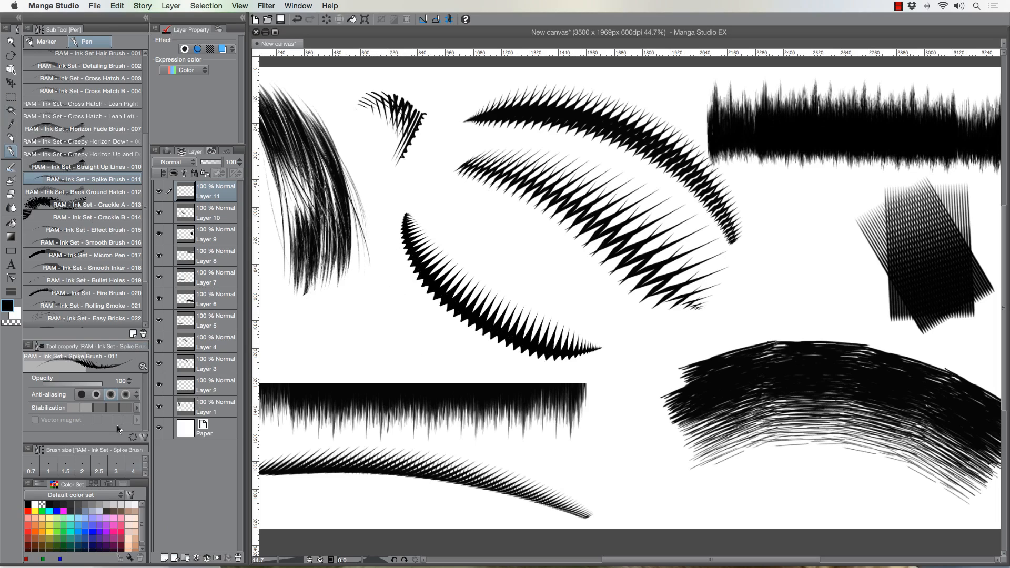
pyautogui.click(61, 193)
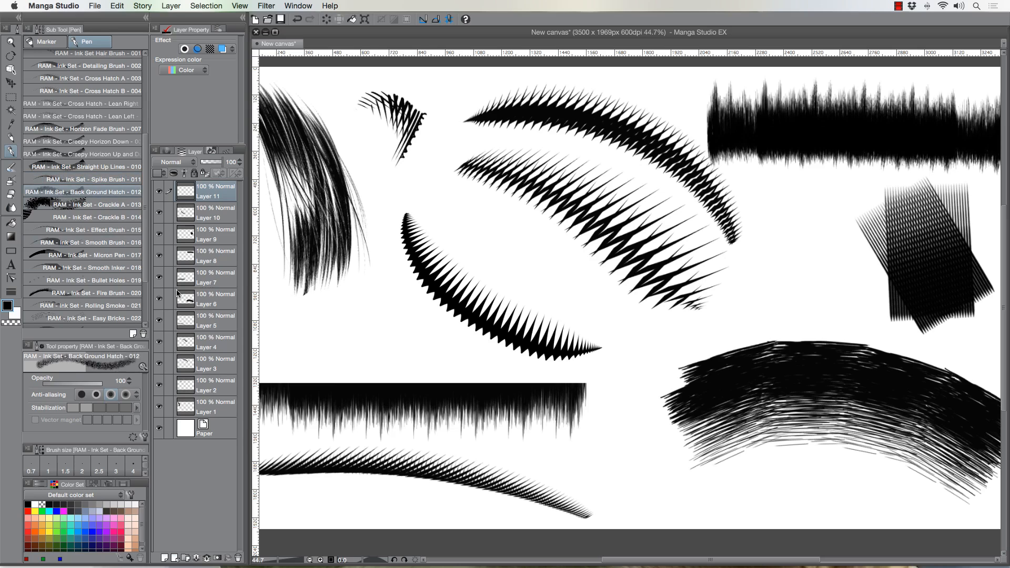
pyautogui.moveTo(422, 354)
pyautogui.mouseDown()
pyautogui.moveTo(444, 349)
pyautogui.moveTo(382, 239)
pyautogui.moveTo(433, 216)
pyautogui.mouseUp()
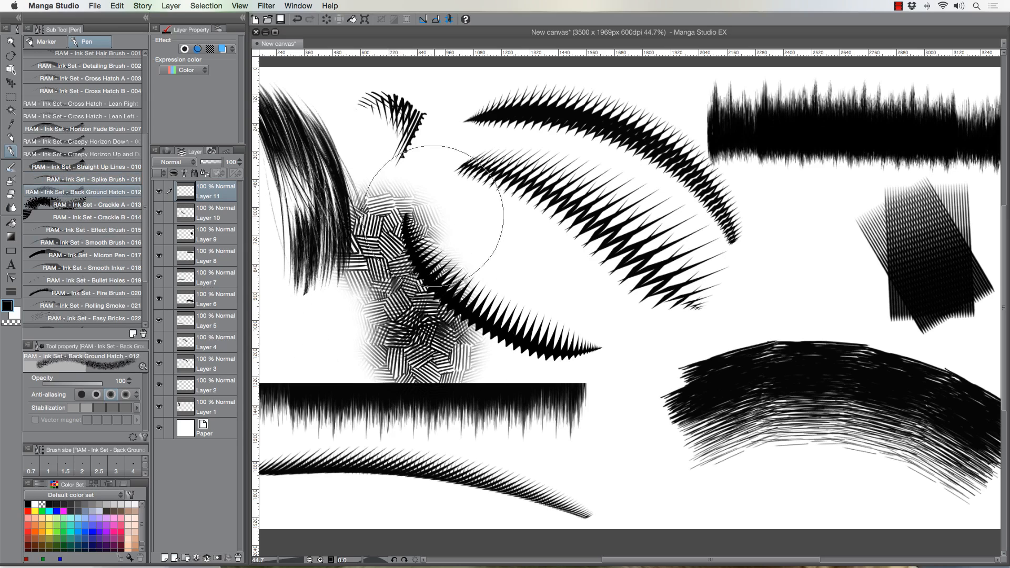
pyautogui.press('super+z')
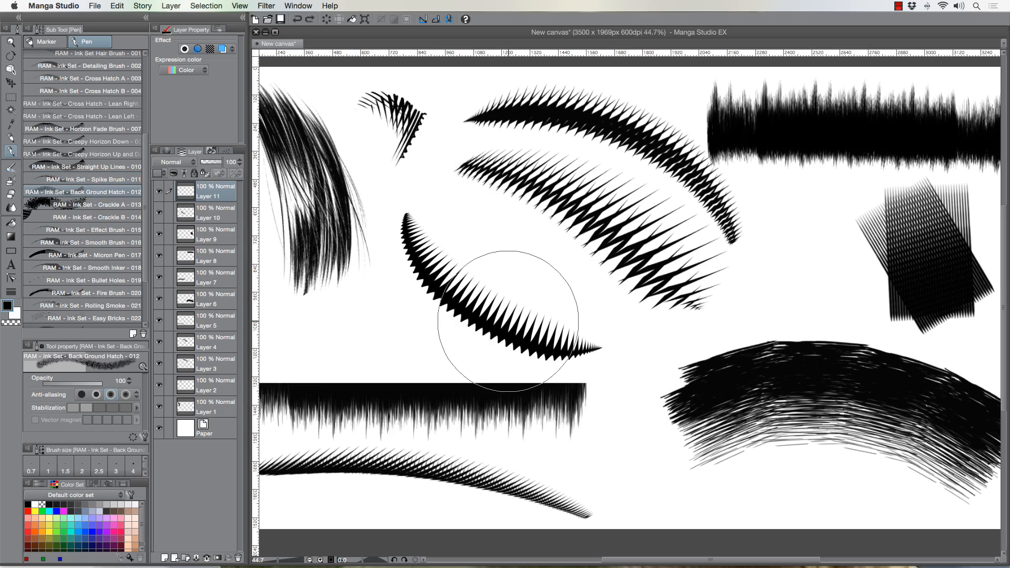
# Shrink the Layer 6 cross-hatch sweep, rotate it slightly counterclockwise and place it near the canvas's bottom-right corner
pyautogui.click(11, 41)
pyautogui.click(427, 262)
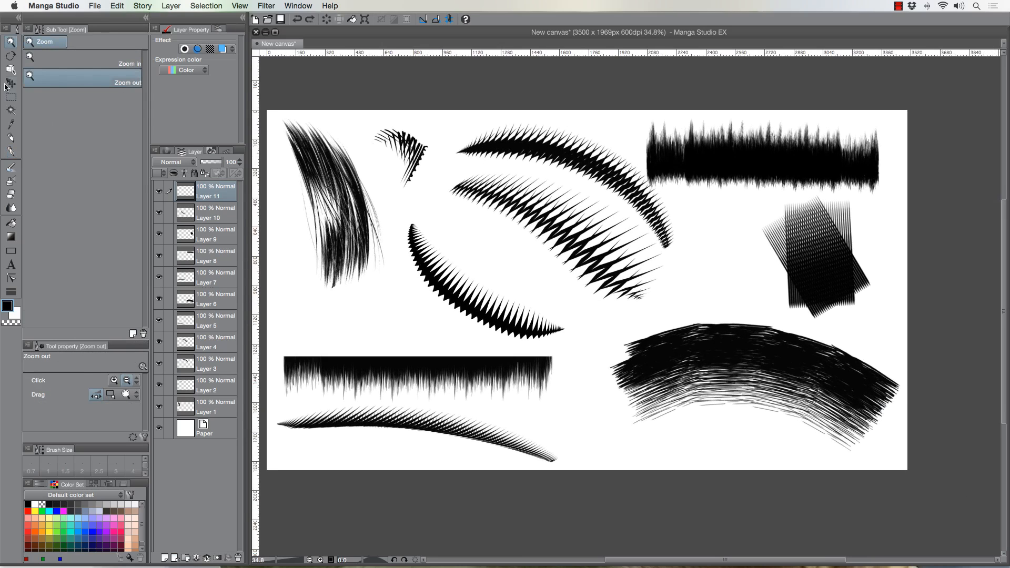
pyautogui.click(7, 84)
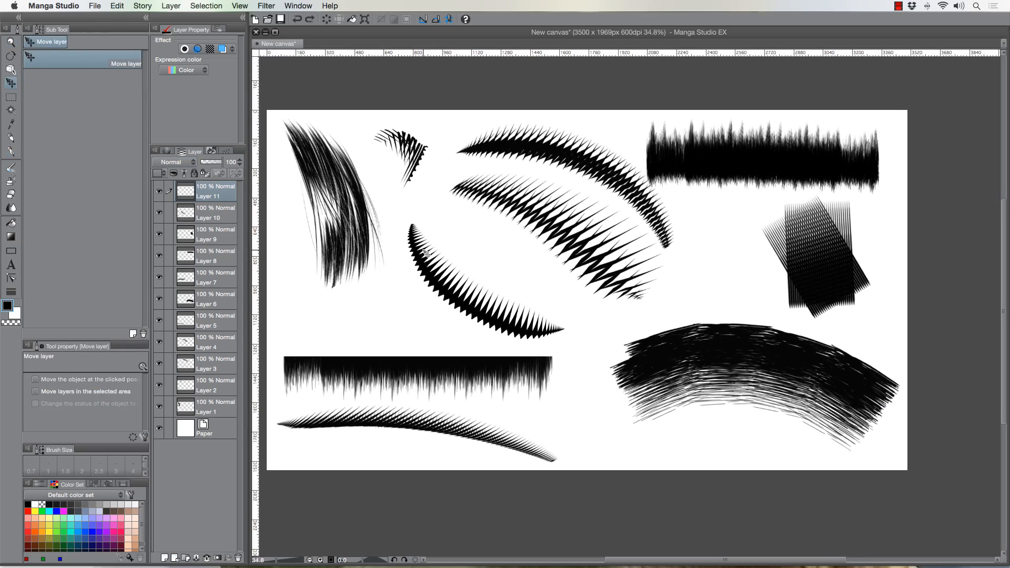
pyautogui.click(213, 296)
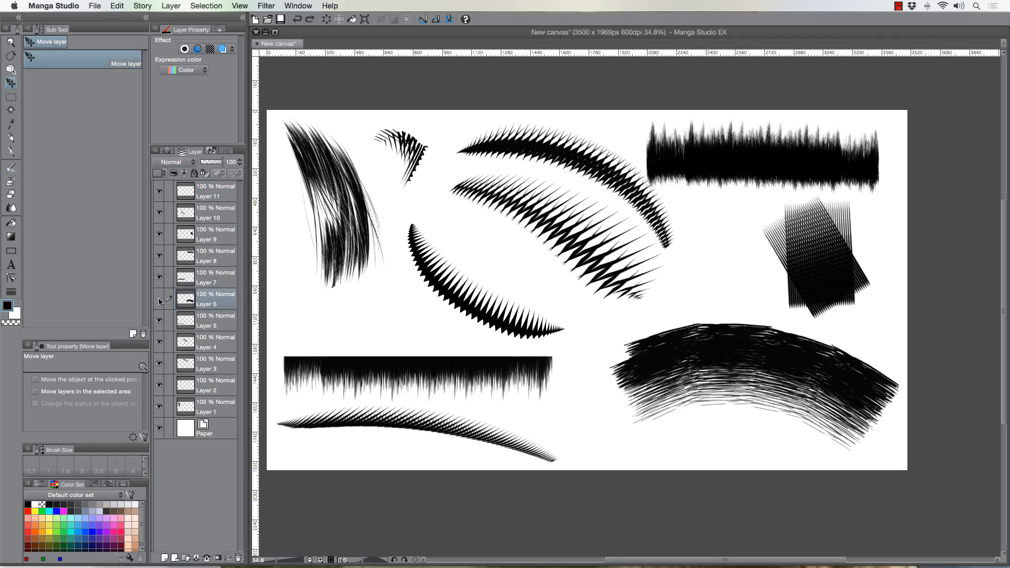
pyautogui.click(159, 299)
pyautogui.click(159, 299)
pyautogui.press('super+t')
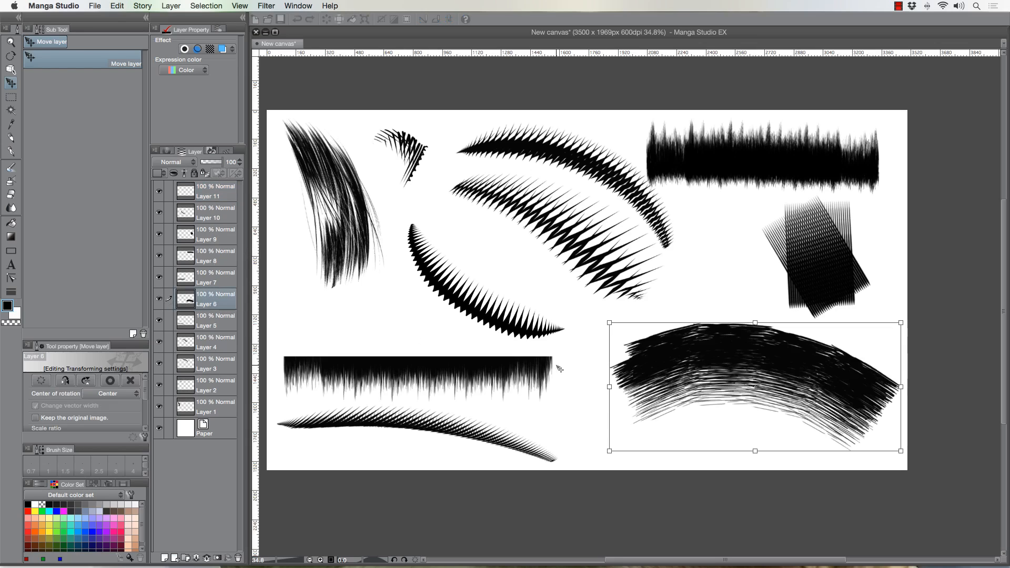
pyautogui.moveTo(607, 322); pyautogui.dragTo(660, 371)
pyautogui.moveTo(591, 351); pyautogui.dragTo(592, 363)
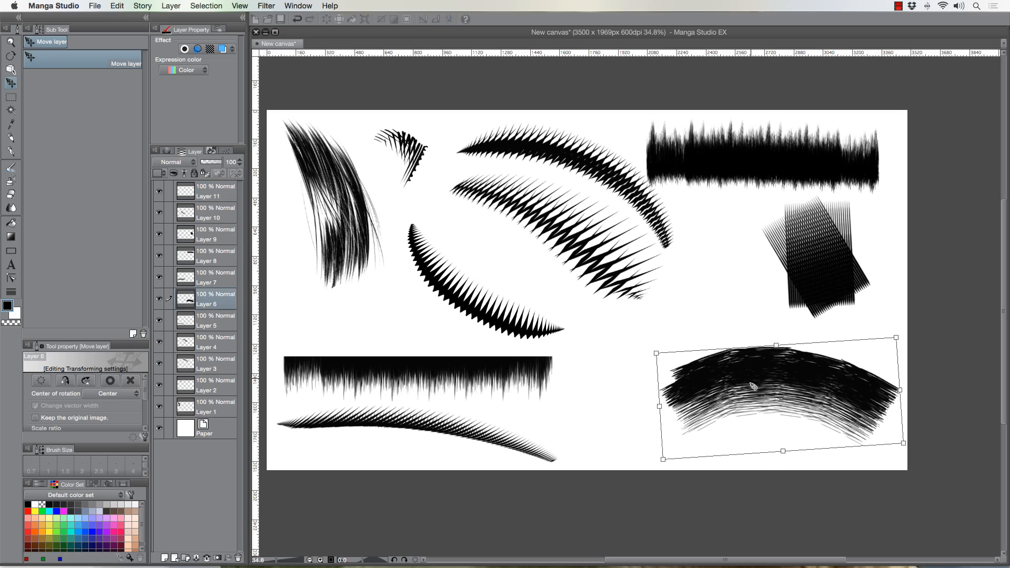
pyautogui.moveTo(753, 387); pyautogui.dragTo(692, 402)
pyautogui.press('Return')
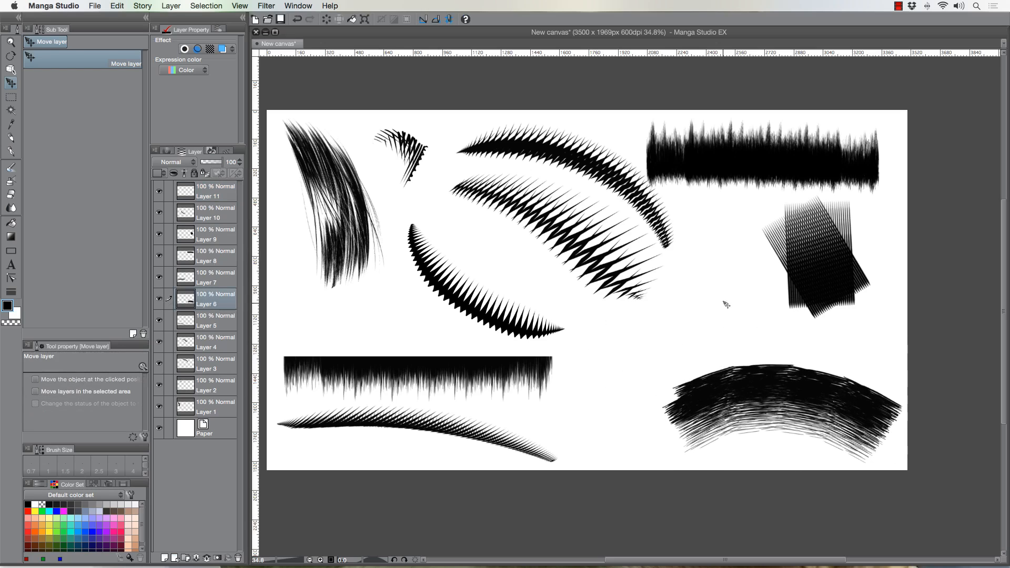
# Move the Layer 7 horizon strip to the canvas's bottom-left corner and nudge the Layer 6 sweep slightly down
pyautogui.click(209, 282)
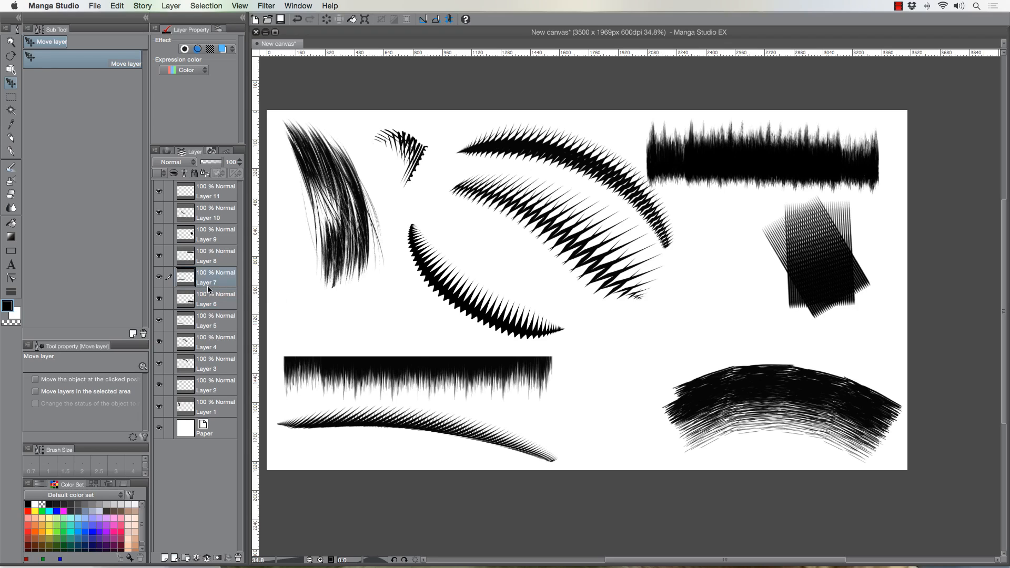
pyautogui.press('super+t')
pyautogui.moveTo(524, 370); pyautogui.dragTo(505, 443)
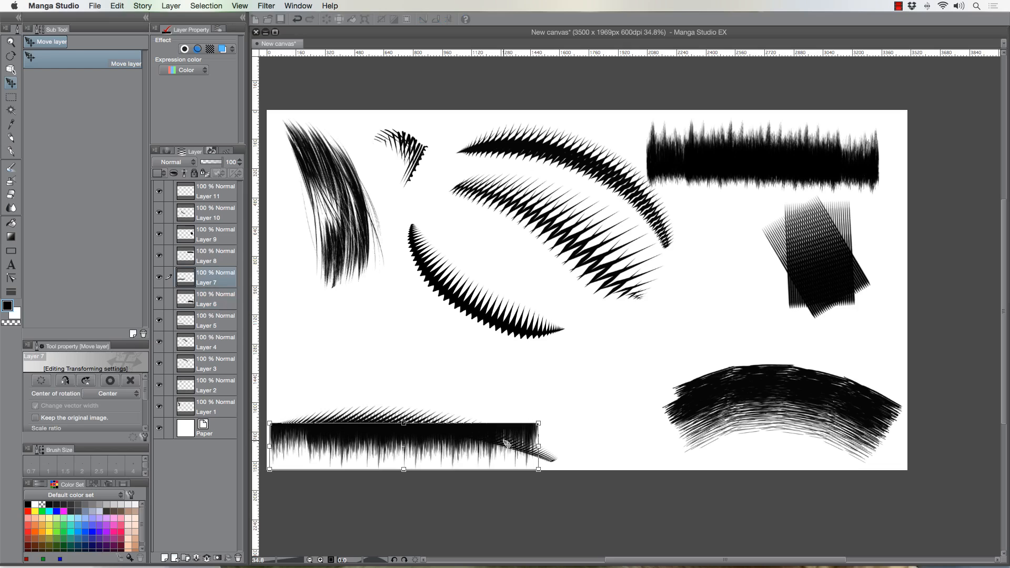
pyautogui.press('Return')
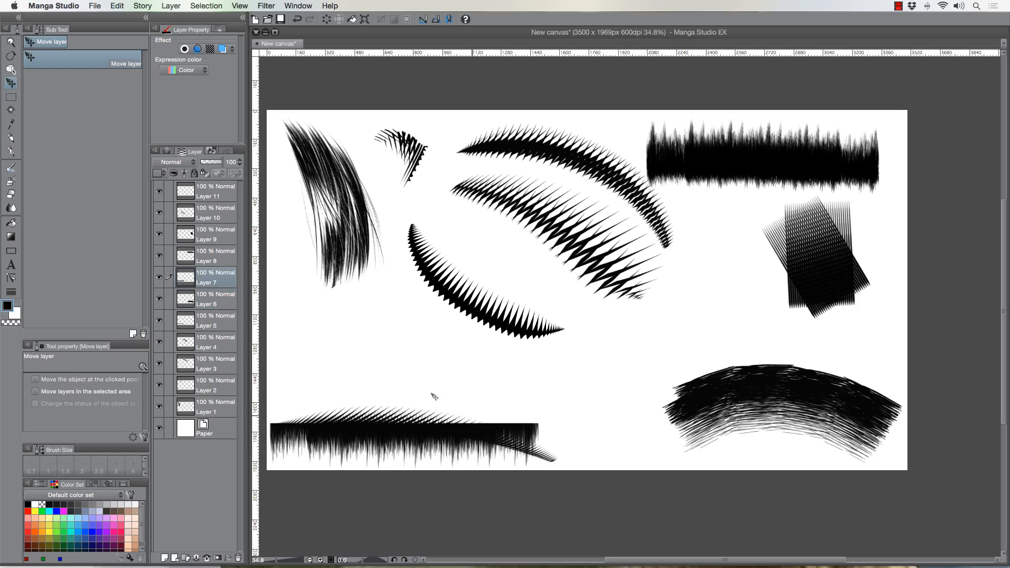
pyautogui.click(220, 305)
pyautogui.moveTo(418, 439); pyautogui.dragTo(419, 437)
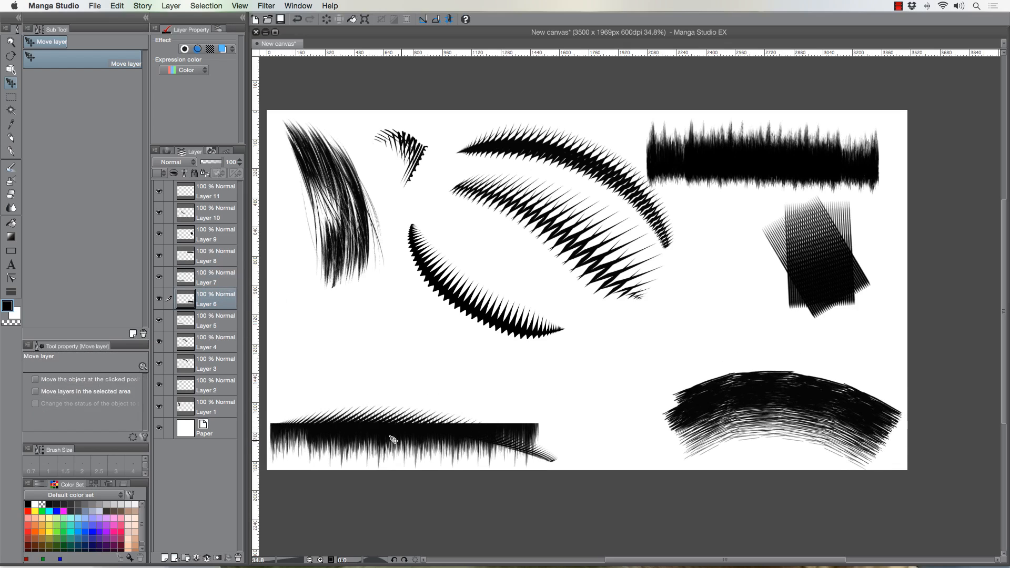
# Move the Layer 4 cross-hatch arc to the lower middle of the canvas and rotate it counterclockwise beside the large sweep
pyautogui.click(213, 343)
pyautogui.moveTo(384, 372)
pyautogui.mouseDown()
pyautogui.moveTo(417, 430)
pyautogui.moveTo(395, 531)
pyautogui.mouseUp()
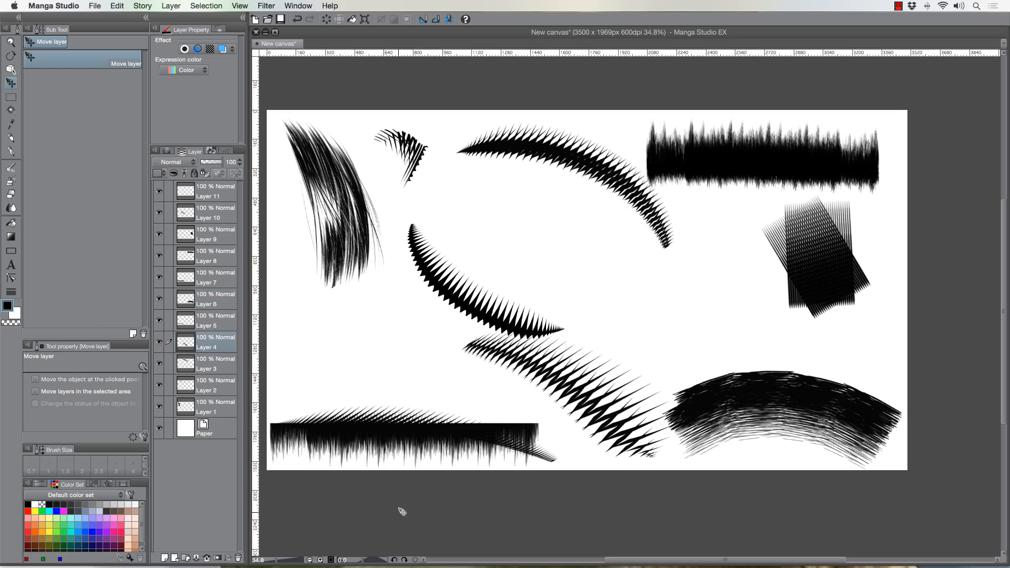
pyautogui.press('super+t')
pyautogui.moveTo(377, 378); pyautogui.dragTo(369, 427)
pyautogui.moveTo(517, 380); pyautogui.dragTo(510, 393)
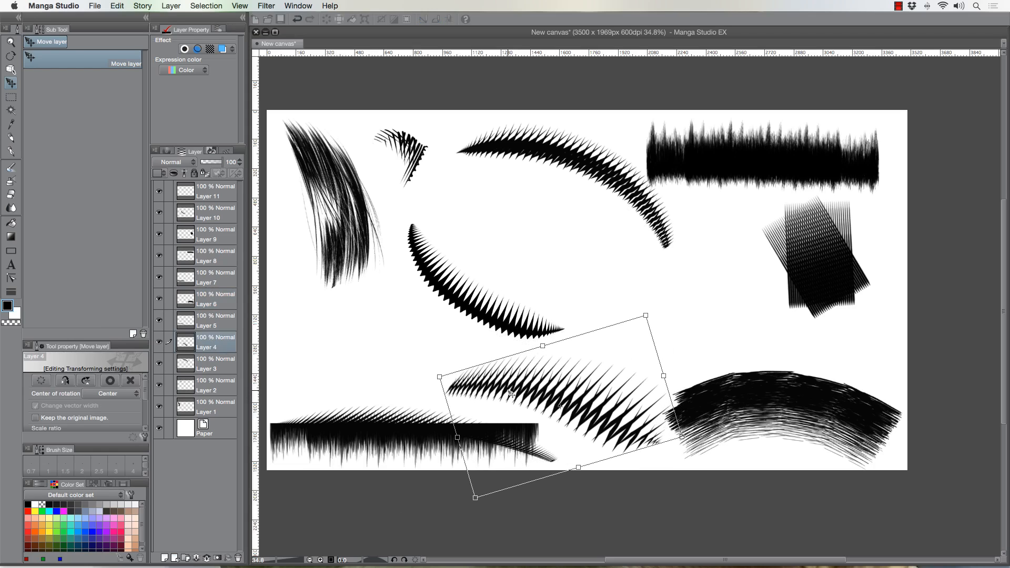
pyautogui.press('Return')
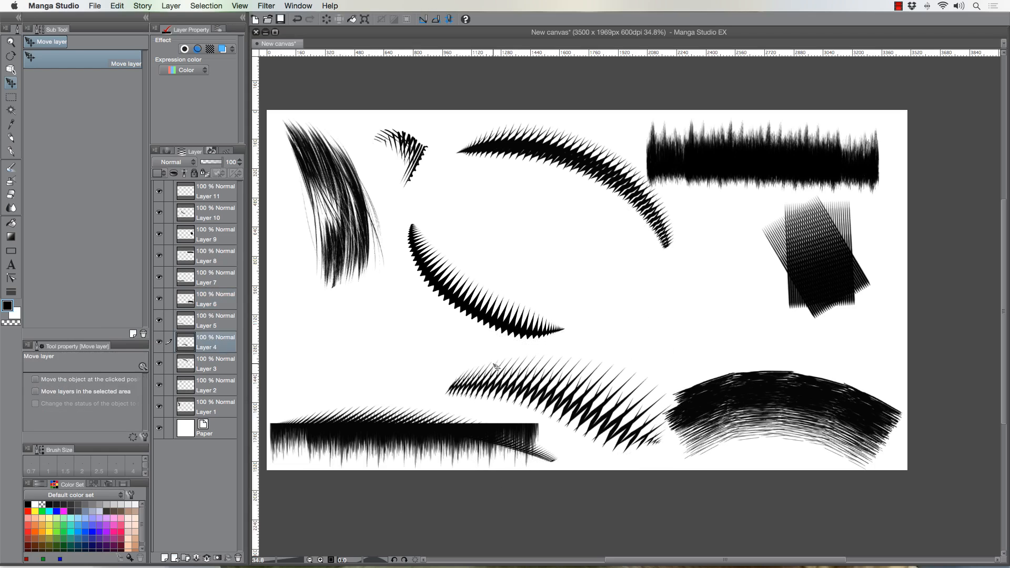
# Rotate the Layer 3 hatch arc slightly counterclockwise and move it toward the small hatch sample near the canvas's upper edge
pyautogui.click(216, 367)
pyautogui.press('super+t')
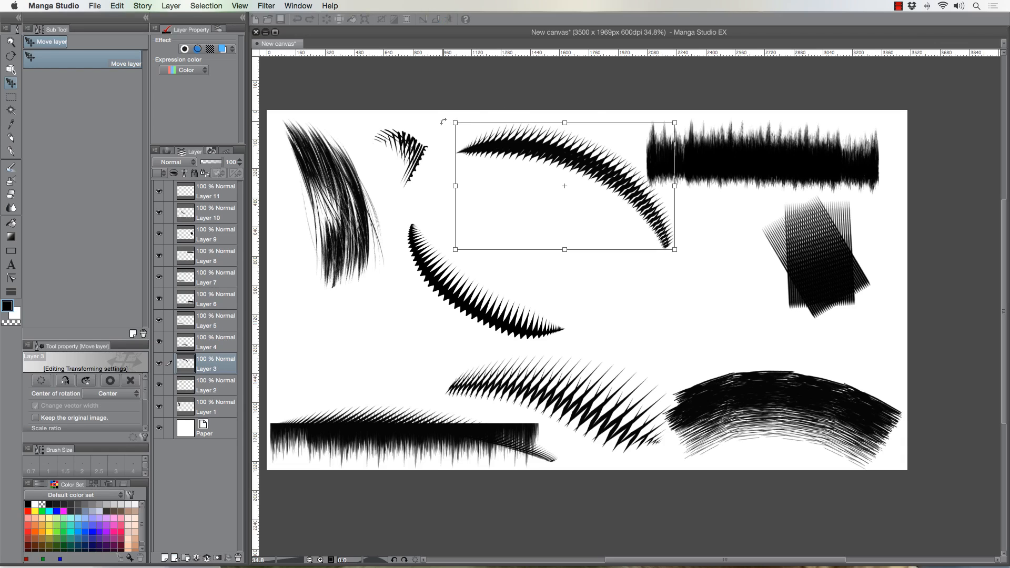
pyautogui.moveTo(442, 122); pyautogui.dragTo(429, 159)
pyautogui.moveTo(510, 160)
pyautogui.mouseDown()
pyautogui.moveTo(474, 137)
pyautogui.moveTo(475, 149)
pyautogui.mouseUp()
pyautogui.press('Return')
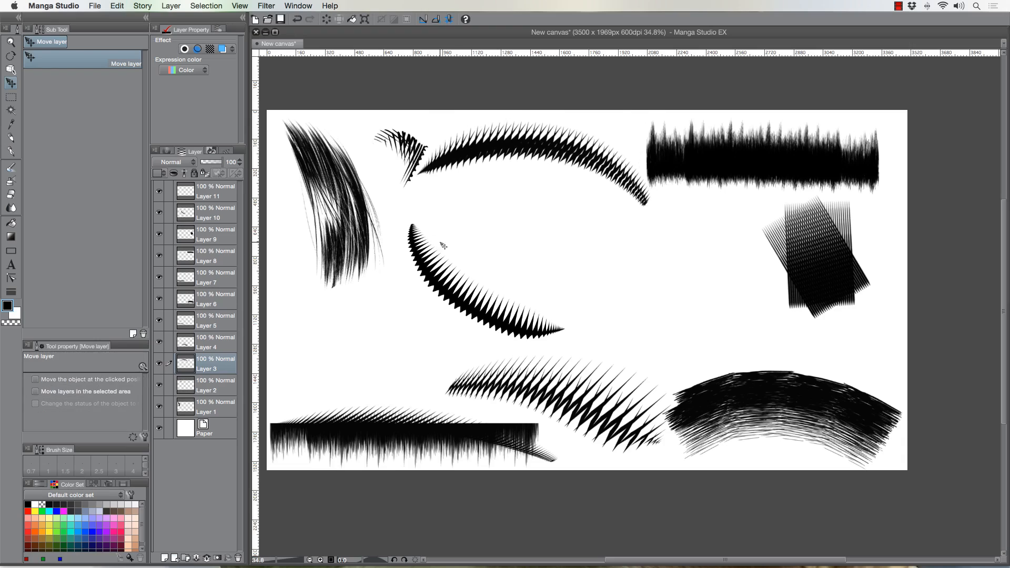
# Rotate the Layer 10 spike arc counterclockwise until level and place it above the horizon strip at the canvas's lower left
pyautogui.click(160, 214)
pyautogui.click(160, 213)
pyautogui.press('super+t')
pyautogui.press('Return')
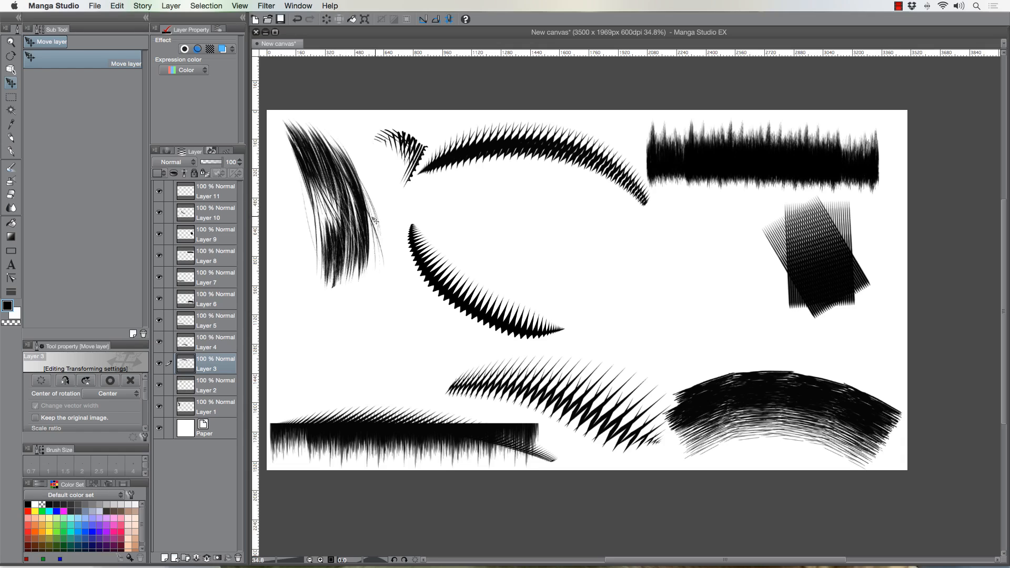
pyautogui.click(212, 217)
pyautogui.press('super+t')
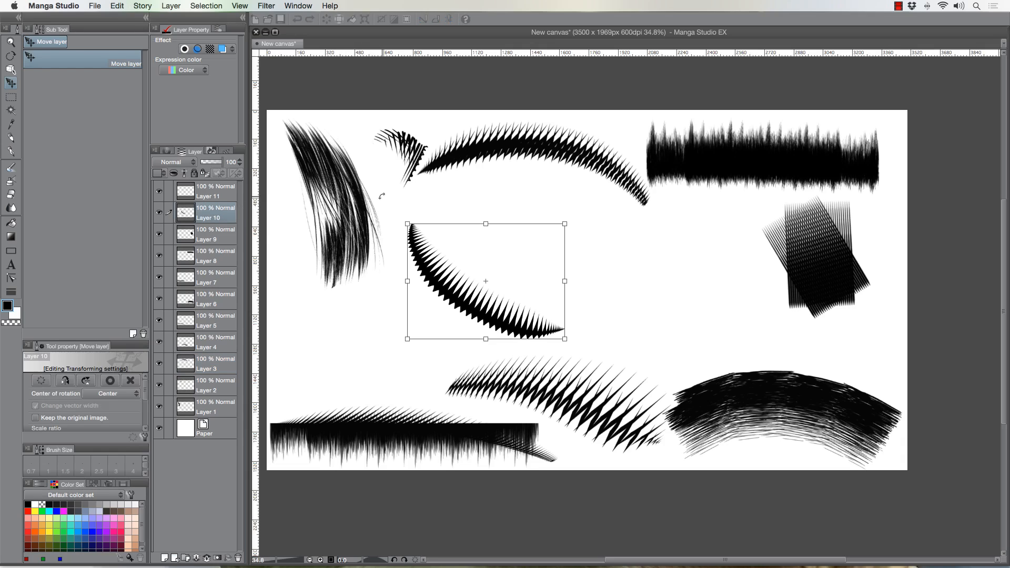
pyautogui.moveTo(362, 242)
pyautogui.mouseDown()
pyautogui.moveTo(367, 294)
pyautogui.moveTo(363, 276)
pyautogui.mouseUp()
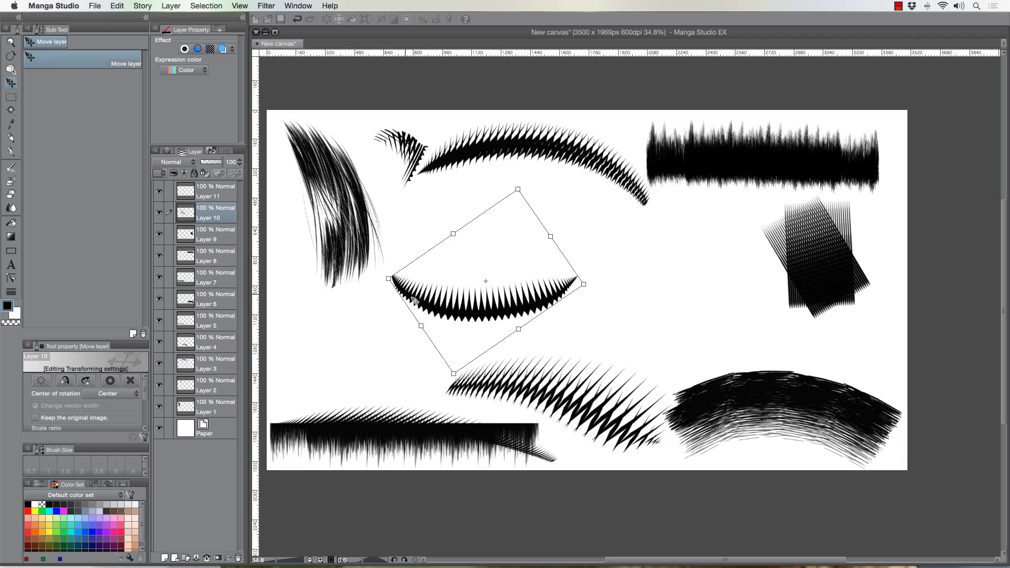
pyautogui.moveTo(444, 302); pyautogui.dragTo(326, 386)
pyautogui.press('Return')
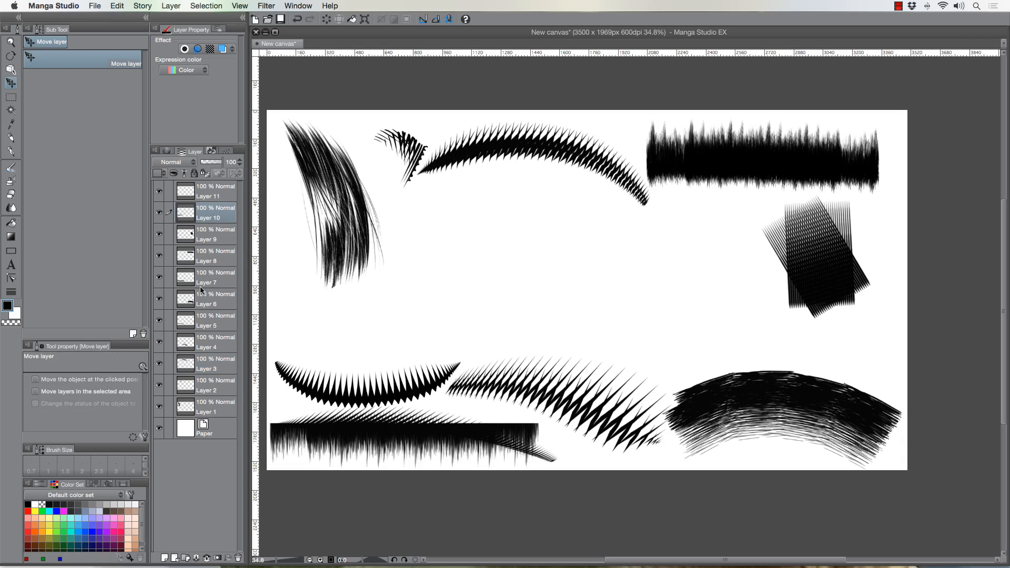
# Paint a wide Back Ground Hatch - 012 patch on Layer 11 across the canvas's middle, undoing the trial patches before it
pyautogui.click(212, 198)
pyautogui.click(10, 153)
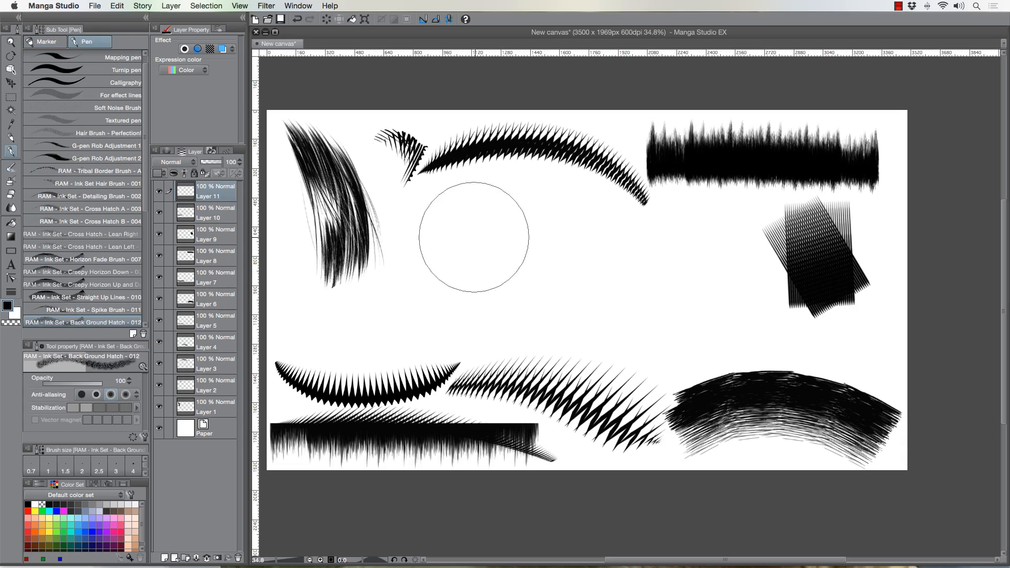
pyautogui.moveTo(499, 239)
pyautogui.mouseDown()
pyautogui.moveTo(679, 255)
pyautogui.moveTo(728, 269)
pyautogui.moveTo(758, 306)
pyautogui.moveTo(715, 336)
pyautogui.moveTo(444, 293)
pyautogui.mouseUp()
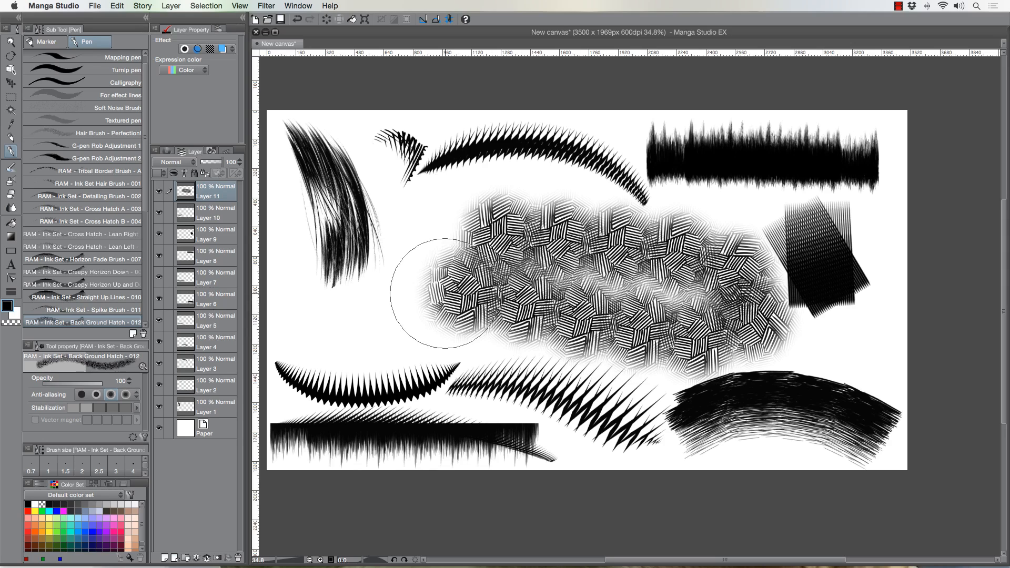
pyautogui.press('super+z')
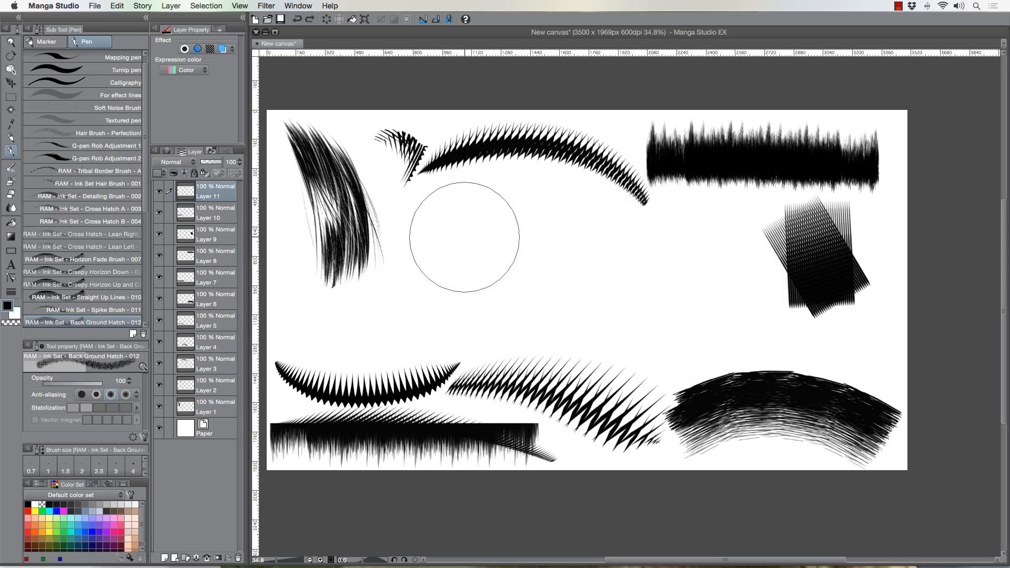
pyautogui.moveTo(484, 231)
pyautogui.mouseDown()
pyautogui.moveTo(652, 231)
pyautogui.moveTo(726, 268)
pyautogui.moveTo(688, 311)
pyautogui.moveTo(484, 293)
pyautogui.moveTo(500, 336)
pyautogui.moveTo(602, 376)
pyautogui.moveTo(787, 306)
pyautogui.mouseUp()
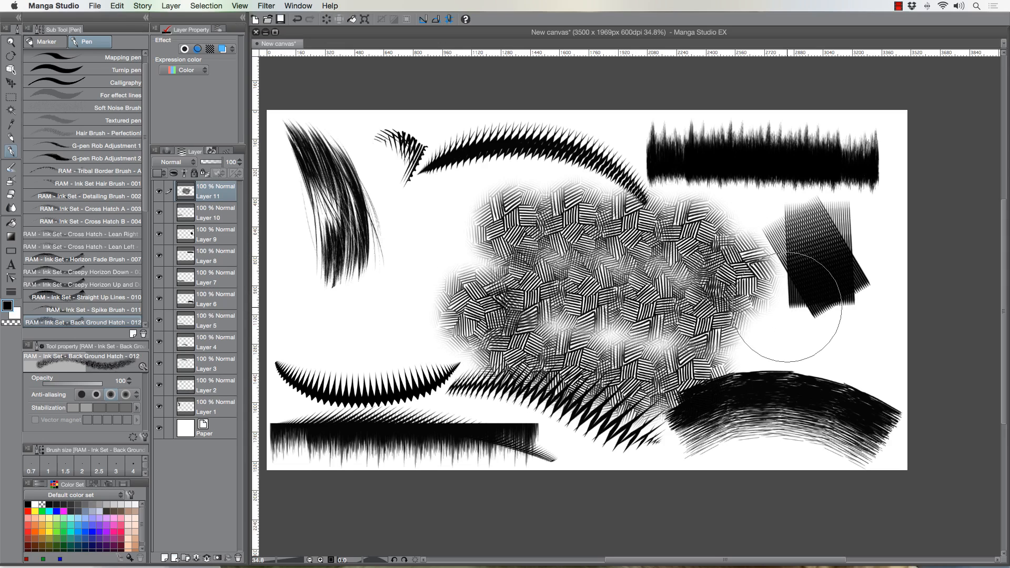
pyautogui.press('super+z')
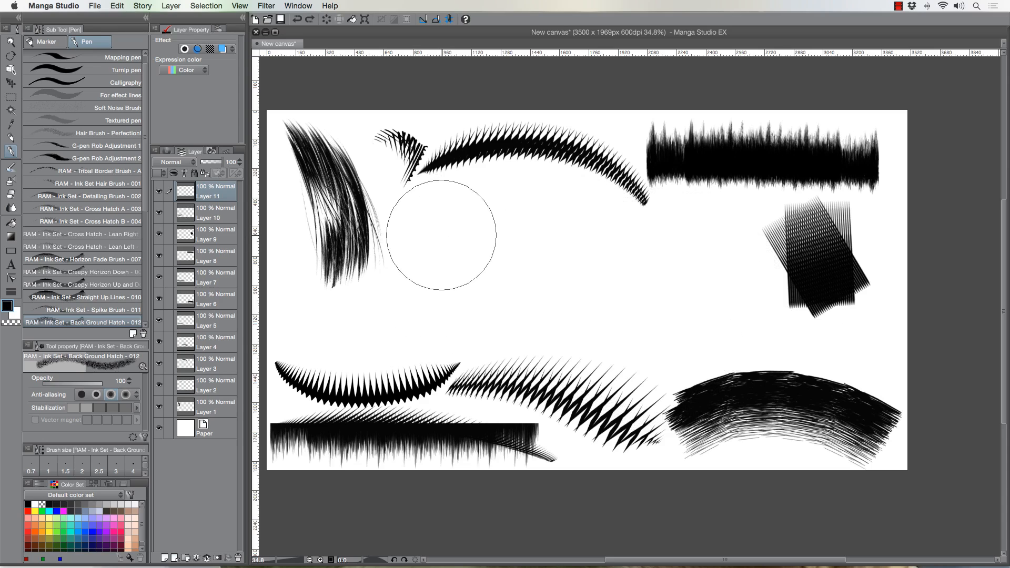
pyautogui.moveTo(500, 235)
pyautogui.mouseDown()
pyautogui.moveTo(664, 237)
pyautogui.moveTo(696, 258)
pyautogui.moveTo(699, 293)
pyautogui.moveTo(617, 303)
pyautogui.moveTo(492, 284)
pyautogui.mouseUp()
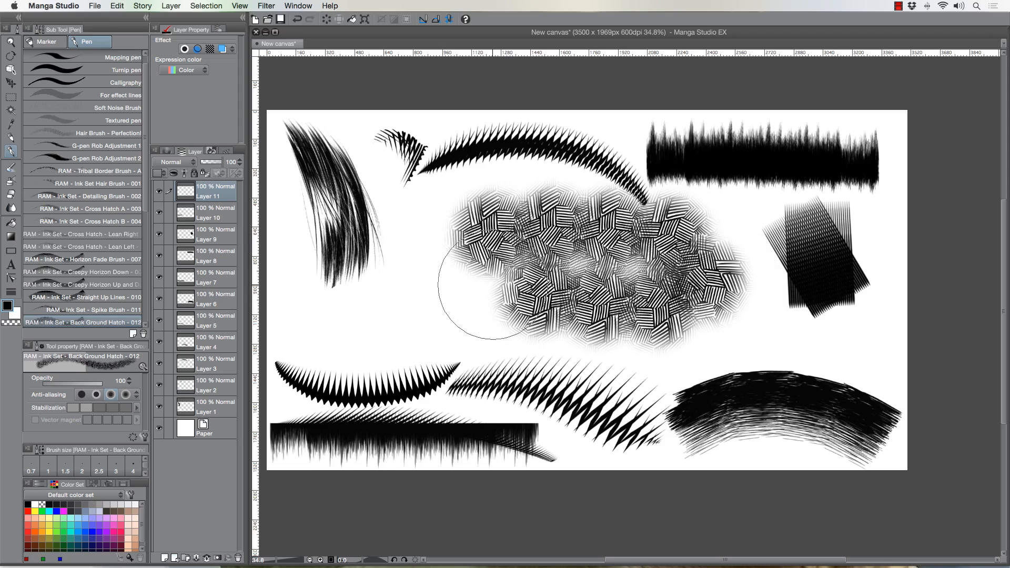
pyautogui.press('super+z')
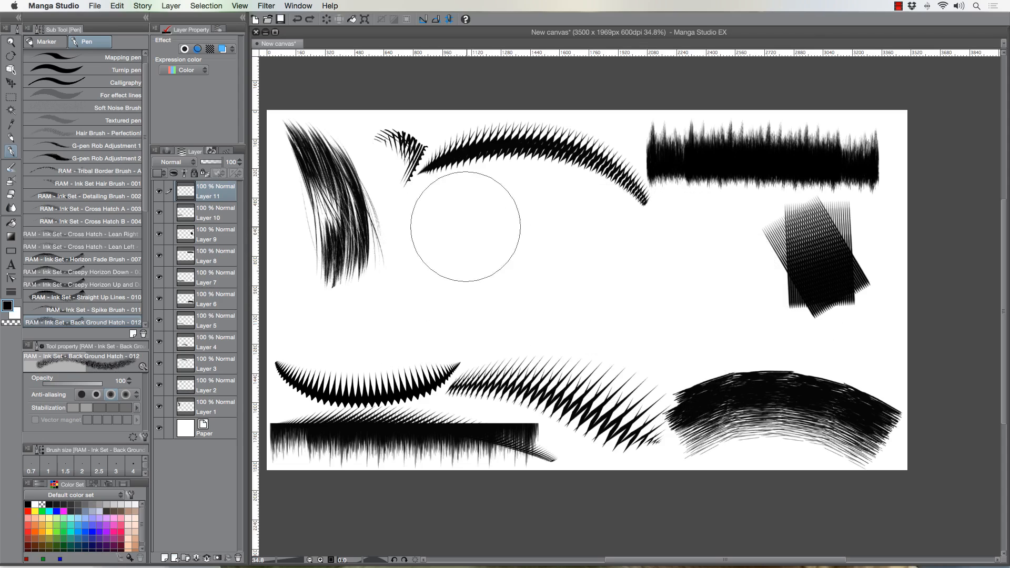
pyautogui.moveTo(466, 230)
pyautogui.mouseDown()
pyautogui.moveTo(639, 221)
pyautogui.moveTo(689, 231)
pyautogui.moveTo(717, 259)
pyautogui.moveTo(710, 287)
pyautogui.moveTo(682, 296)
pyautogui.moveTo(499, 287)
pyautogui.mouseUp()
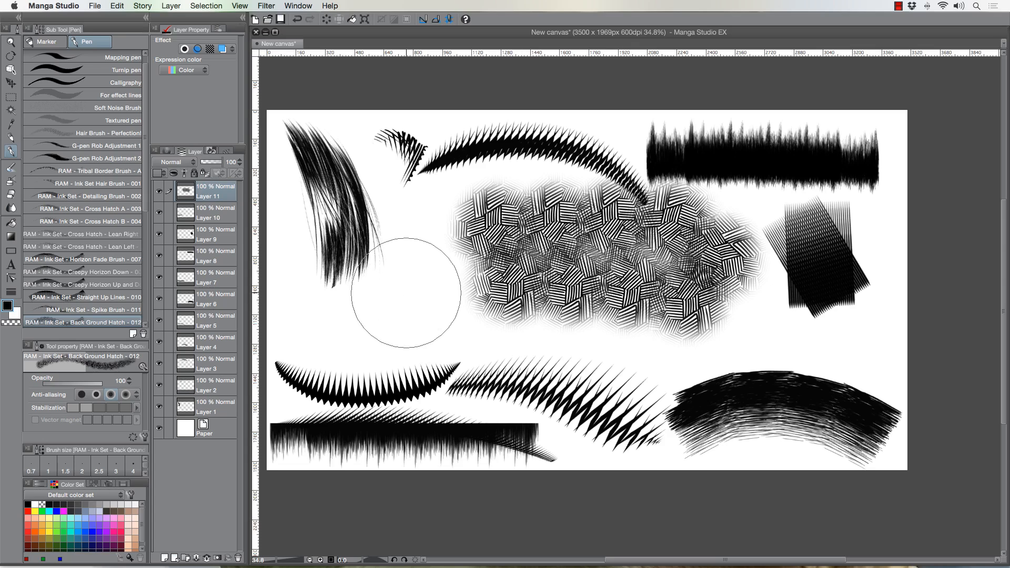
# Shrink the Layer 11 hatch patch and place it just below the Layer 3 arc
pyautogui.press('super+t')
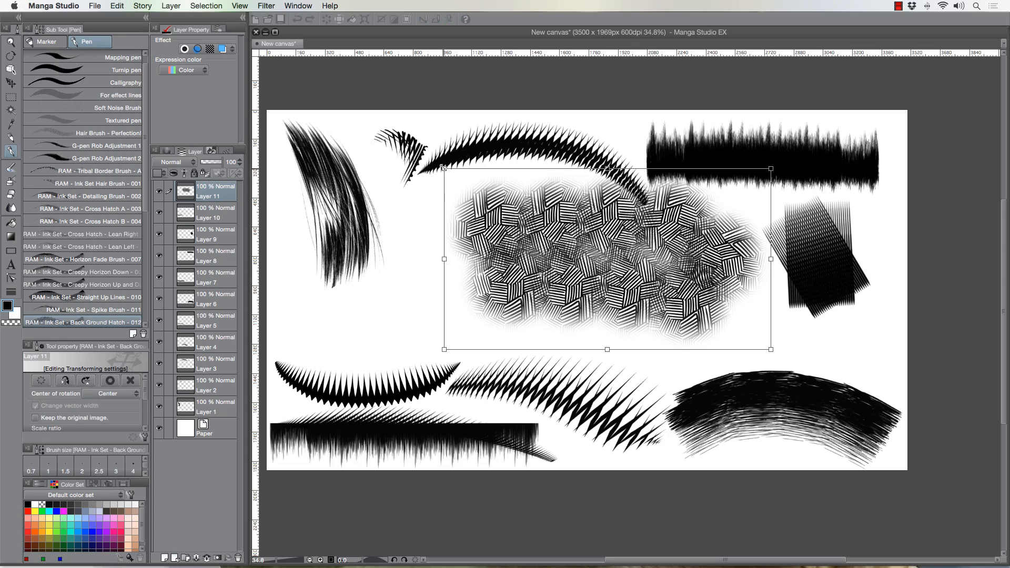
pyautogui.moveTo(456, 185)
pyautogui.mouseDown()
pyautogui.moveTo(586, 253)
pyautogui.moveTo(576, 281)
pyautogui.mouseUp()
pyautogui.moveTo(637, 299)
pyautogui.mouseDown()
pyautogui.moveTo(463, 226)
pyautogui.moveTo(451, 235)
pyautogui.moveTo(477, 224)
pyautogui.mouseUp()
pyautogui.press('Return')
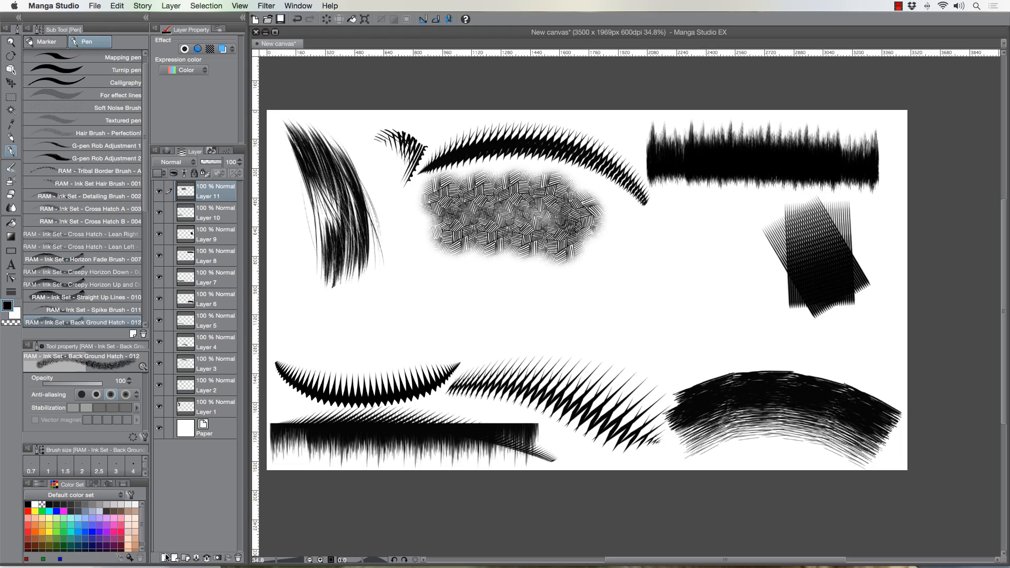
# Add a layer above Layer 11 and paint a dense diagonal black splatter with the Crackle A - 013 brush
pyautogui.click(165, 557)
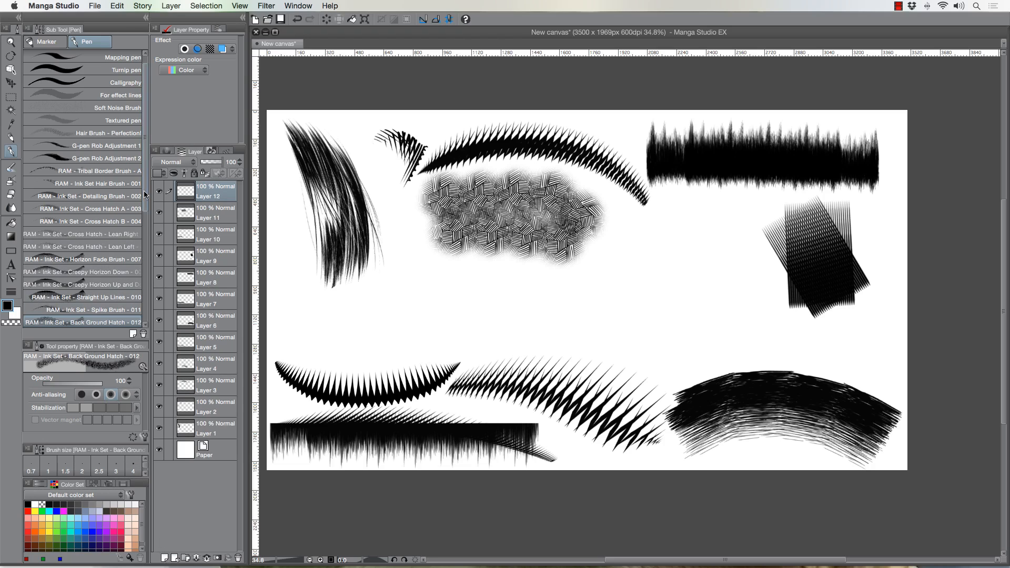
pyautogui.scroll(-8, 116, 248)
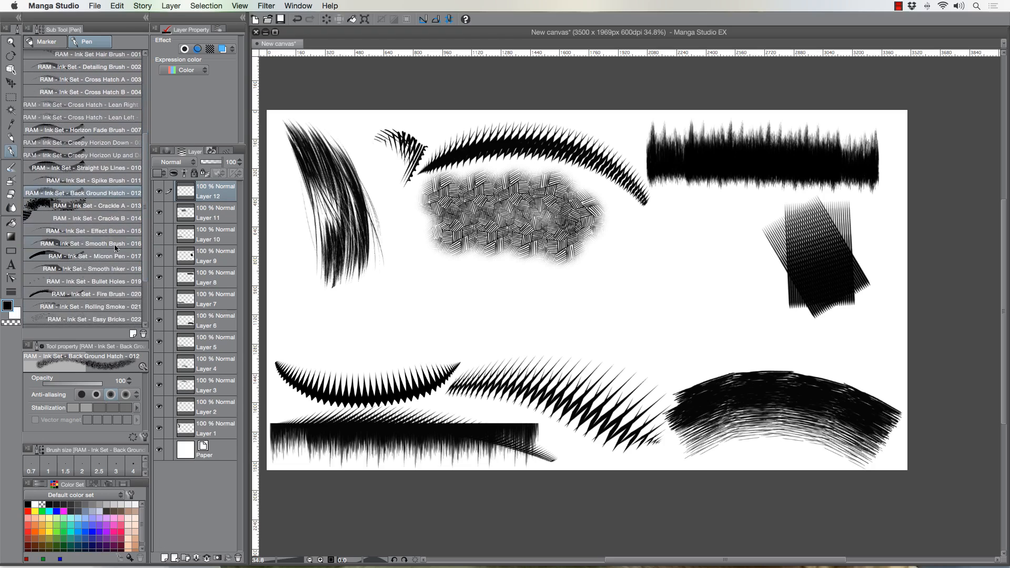
pyautogui.click(103, 207)
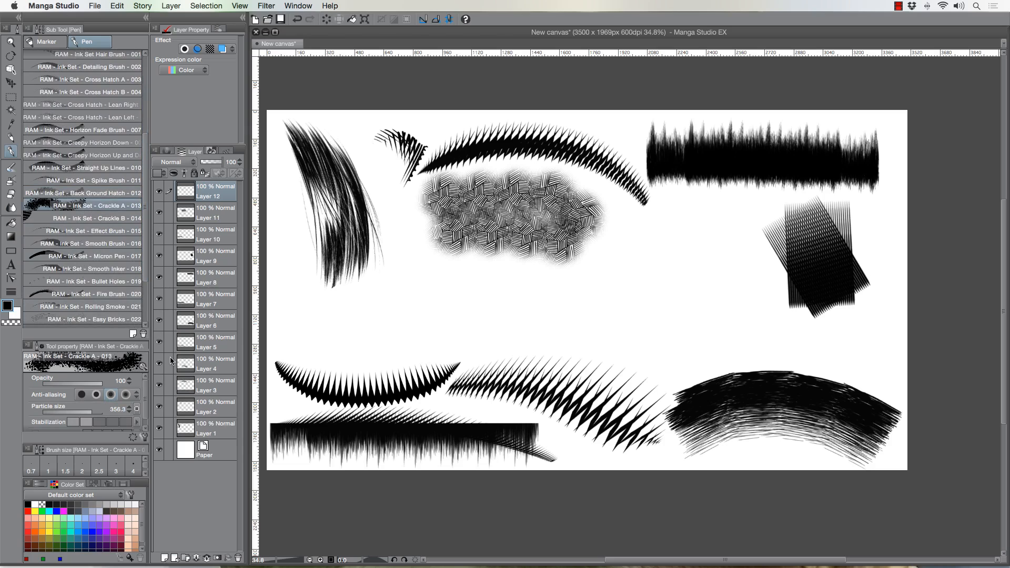
pyautogui.moveTo(683, 244)
pyautogui.mouseDown()
pyautogui.moveTo(674, 277)
pyautogui.moveTo(566, 311)
pyautogui.moveTo(494, 311)
pyautogui.mouseUp()
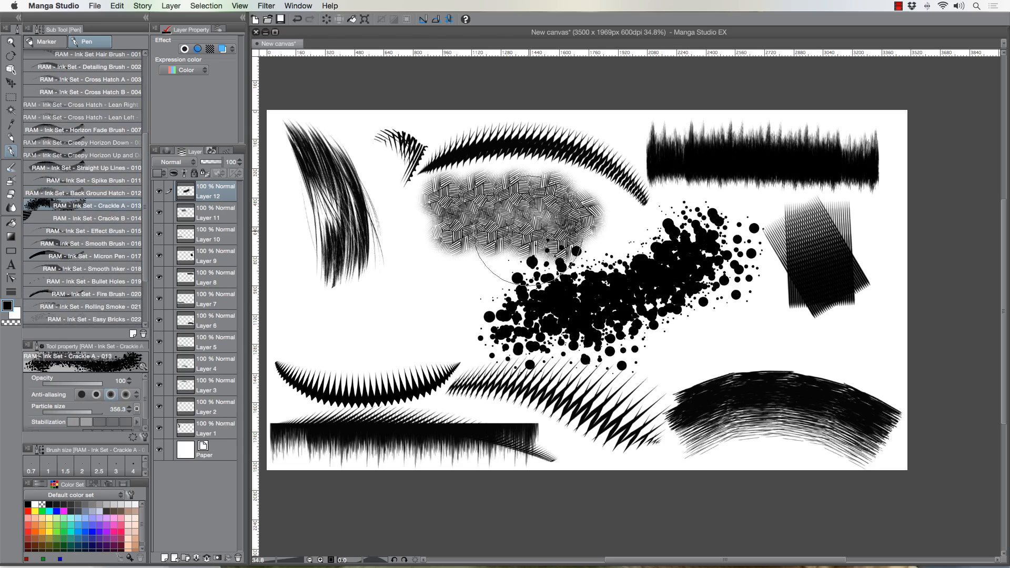
pyautogui.moveTo(568, 310)
pyautogui.mouseDown()
pyautogui.moveTo(624, 304)
pyautogui.moveTo(659, 271)
pyautogui.moveTo(668, 280)
pyautogui.moveTo(696, 243)
pyautogui.moveTo(702, 274)
pyautogui.moveTo(684, 272)
pyautogui.moveTo(672, 248)
pyautogui.moveTo(697, 267)
pyautogui.moveTo(705, 294)
pyautogui.moveTo(669, 306)
pyautogui.moveTo(677, 292)
pyautogui.moveTo(647, 316)
pyautogui.moveTo(611, 292)
pyautogui.moveTo(635, 257)
pyautogui.moveTo(553, 313)
pyautogui.moveTo(504, 305)
pyautogui.moveTo(514, 321)
pyautogui.moveTo(565, 312)
pyautogui.moveTo(630, 265)
pyautogui.moveTo(612, 286)
pyautogui.moveTo(637, 255)
pyautogui.mouseUp()
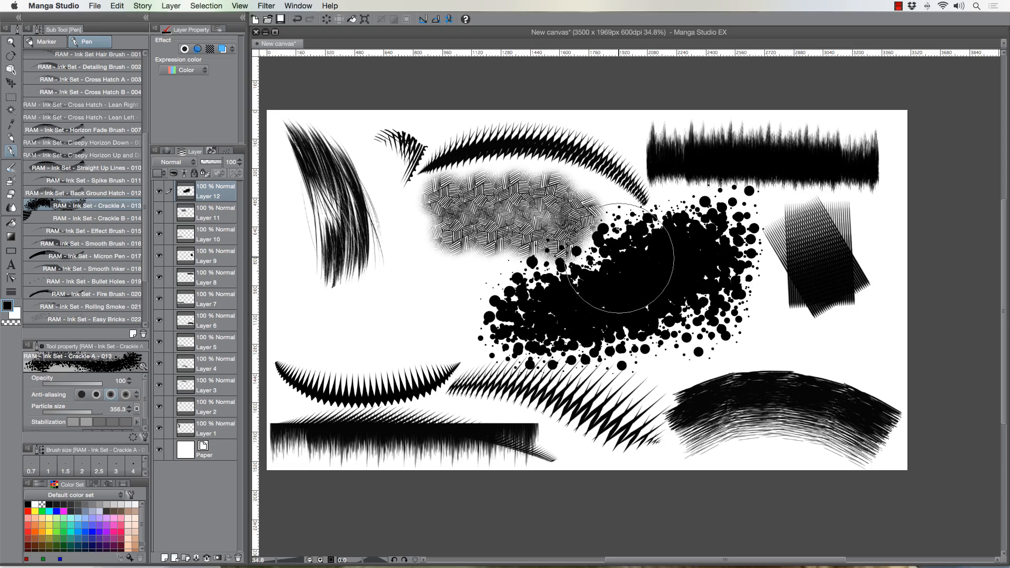
# Toggle Layer 12's visibility off and on, extend its black splatter toward the canvas's left, and undo the surplus strokes
pyautogui.click(159, 191)
pyautogui.click(159, 191)
pyautogui.moveTo(505, 310)
pyautogui.mouseDown()
pyautogui.moveTo(462, 331)
pyautogui.moveTo(370, 277)
pyautogui.moveTo(394, 315)
pyautogui.moveTo(417, 293)
pyautogui.moveTo(413, 303)
pyautogui.moveTo(468, 305)
pyautogui.mouseUp()
pyautogui.press('super+z')
pyautogui.press('super+z')
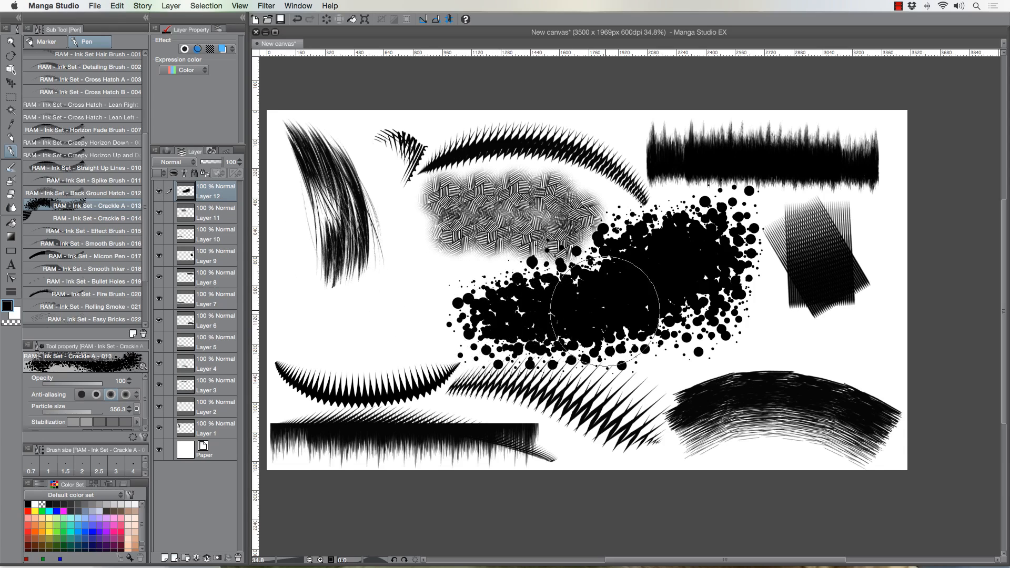
# Swap the drawing colour to white and scatter Crackle A - 013 dots over the black splatter, undoing the first attempt
pyautogui.press('x')
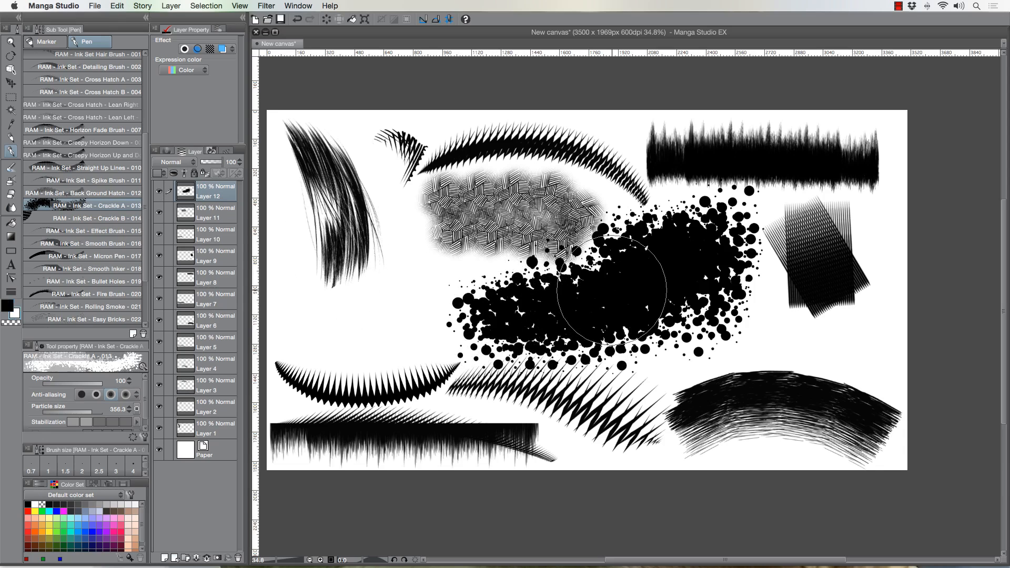
pyautogui.moveTo(631, 315)
pyautogui.mouseDown()
pyautogui.moveTo(678, 378)
pyautogui.moveTo(573, 295)
pyautogui.mouseUp()
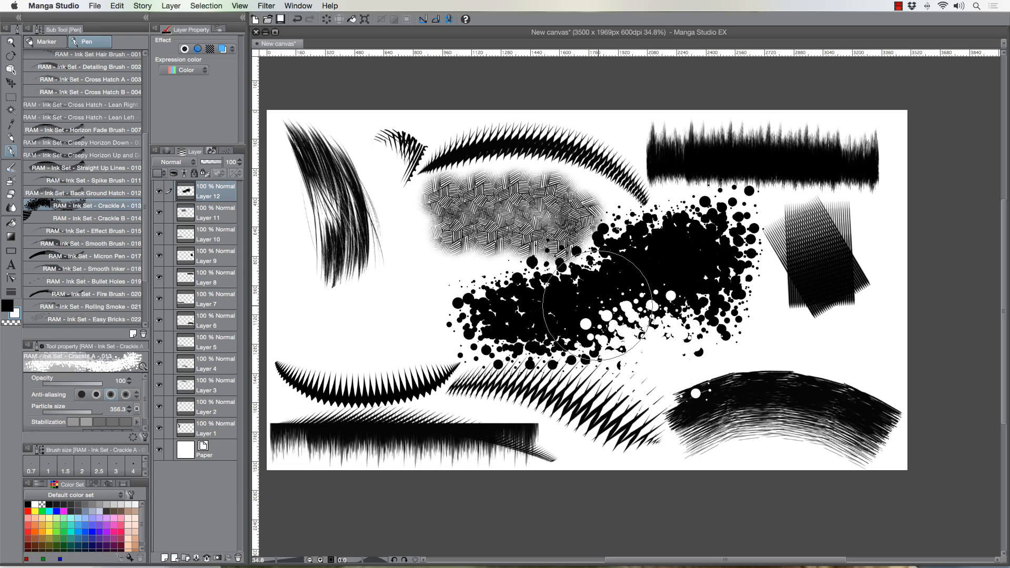
pyautogui.press('super+z')
pyautogui.moveTo(631, 347)
pyautogui.mouseDown()
pyautogui.moveTo(716, 336)
pyautogui.moveTo(715, 319)
pyautogui.moveTo(568, 275)
pyautogui.moveTo(558, 256)
pyautogui.moveTo(632, 225)
pyautogui.moveTo(480, 277)
pyautogui.moveTo(509, 264)
pyautogui.moveTo(538, 293)
pyautogui.moveTo(521, 306)
pyautogui.moveTo(543, 308)
pyautogui.moveTo(661, 266)
pyautogui.moveTo(689, 283)
pyautogui.moveTo(693, 253)
pyautogui.mouseUp()
pyautogui.press('x')
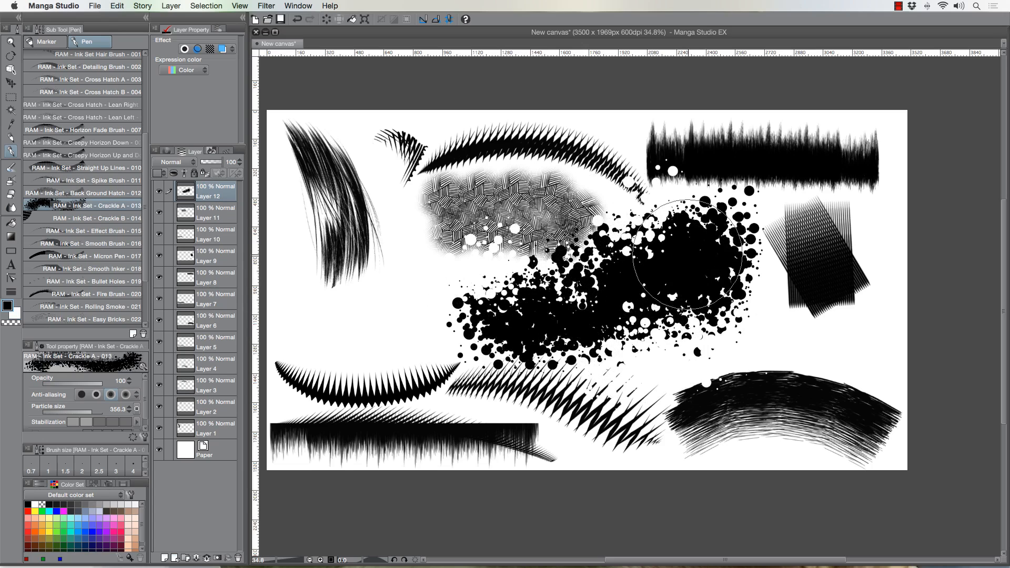
pyautogui.press('x')
pyautogui.moveTo(729, 301)
pyautogui.mouseDown()
pyautogui.moveTo(679, 311)
pyautogui.moveTo(646, 289)
pyautogui.moveTo(626, 295)
pyautogui.moveTo(660, 294)
pyautogui.moveTo(644, 280)
pyautogui.moveTo(577, 290)
pyautogui.mouseUp()
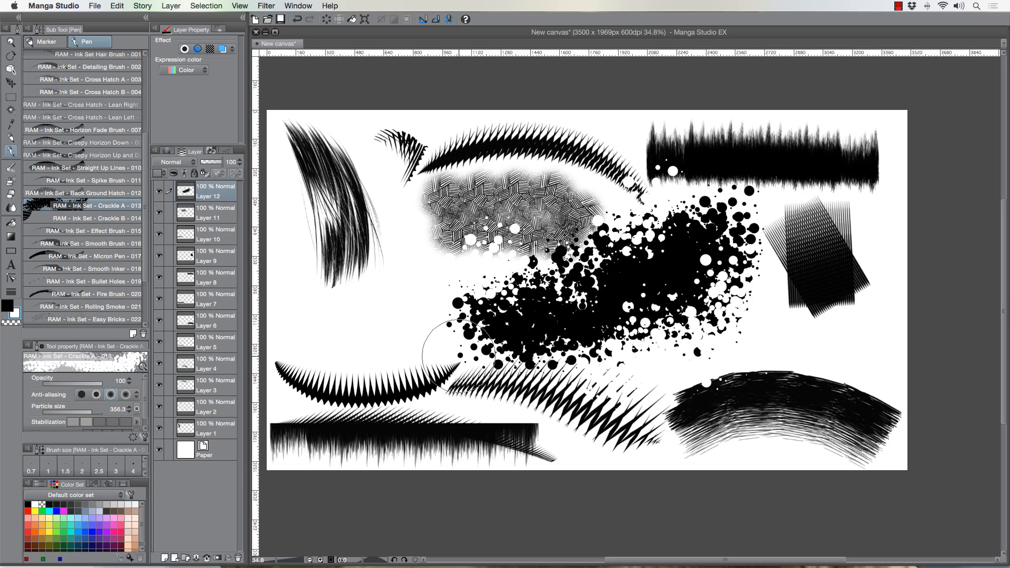
# Scatter black striped balls around the Layer 12 splatter with the Crackle B - 014 brush
pyautogui.click(76, 218)
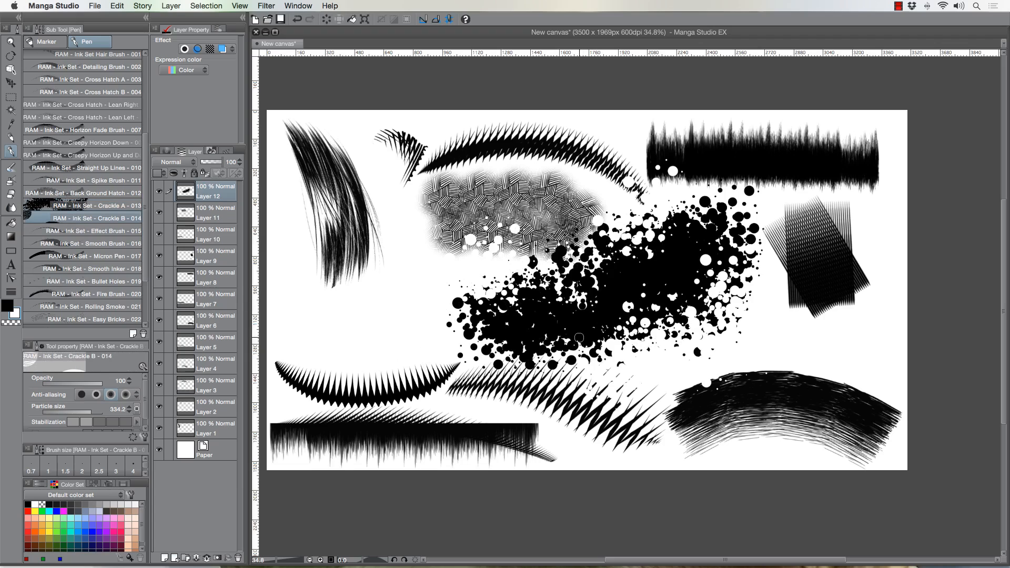
pyautogui.press('x')
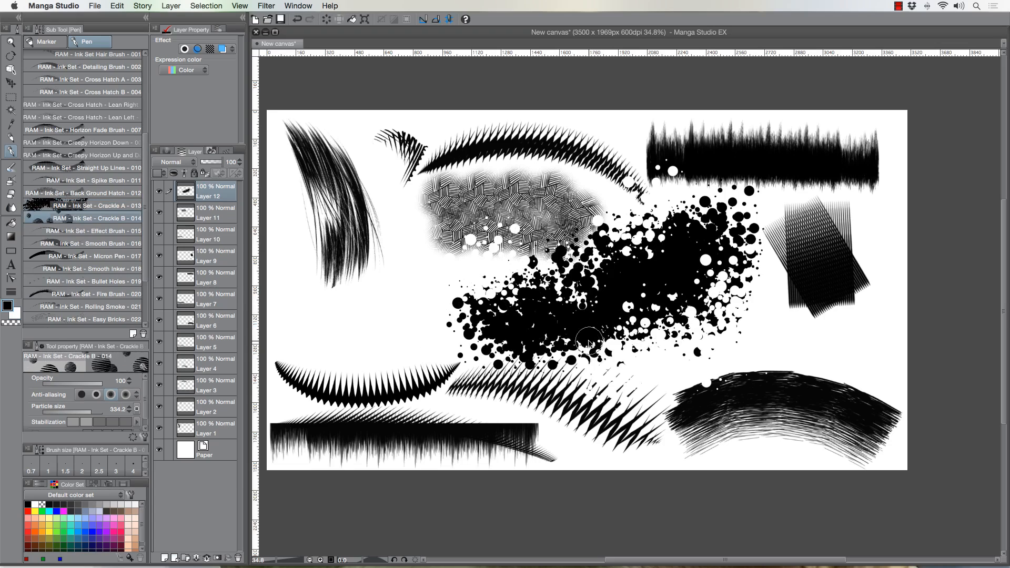
pyautogui.moveTo(627, 327)
pyautogui.mouseDown()
pyautogui.moveTo(717, 305)
pyautogui.moveTo(716, 263)
pyautogui.moveTo(680, 236)
pyautogui.mouseUp()
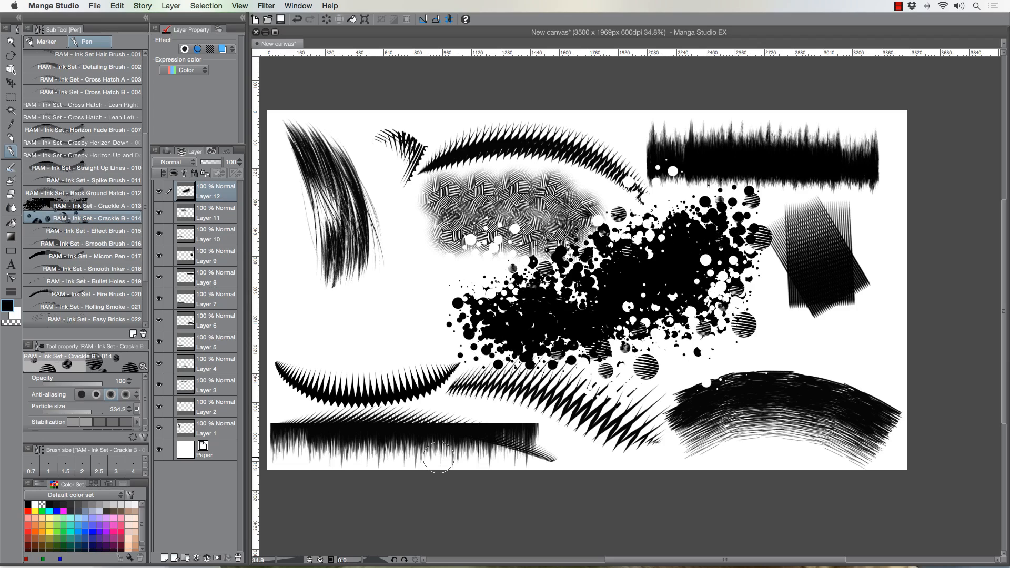
# Shrink the Layer 12 splatter, move it up between the hatch patch and the straight-line block, and rotate it slightly counterclockwise
pyautogui.press('super+t')
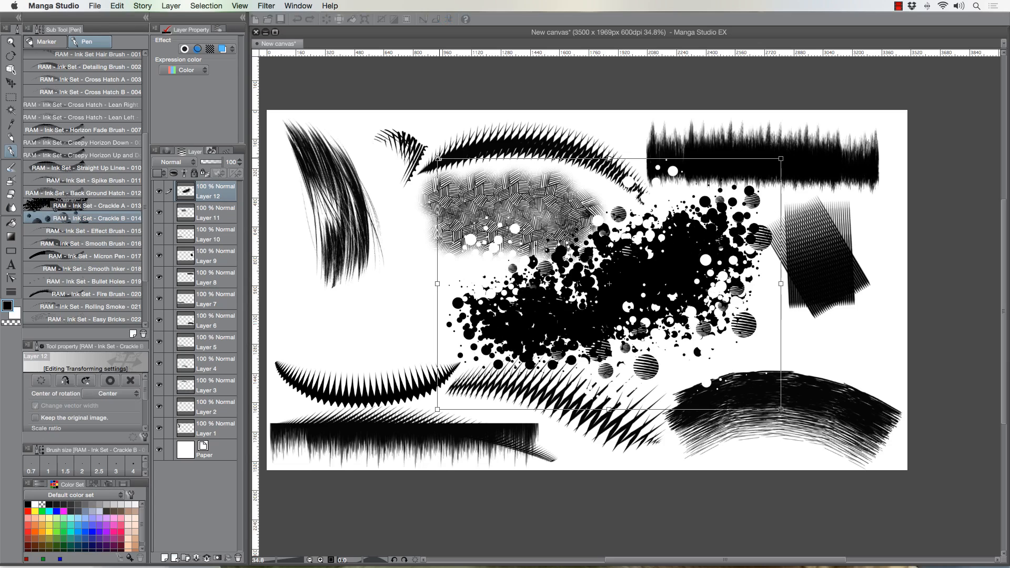
pyautogui.moveTo(438, 157); pyautogui.dragTo(552, 237)
pyautogui.moveTo(635, 355); pyautogui.dragTo(631, 279)
pyautogui.moveTo(499, 280); pyautogui.dragTo(494, 275)
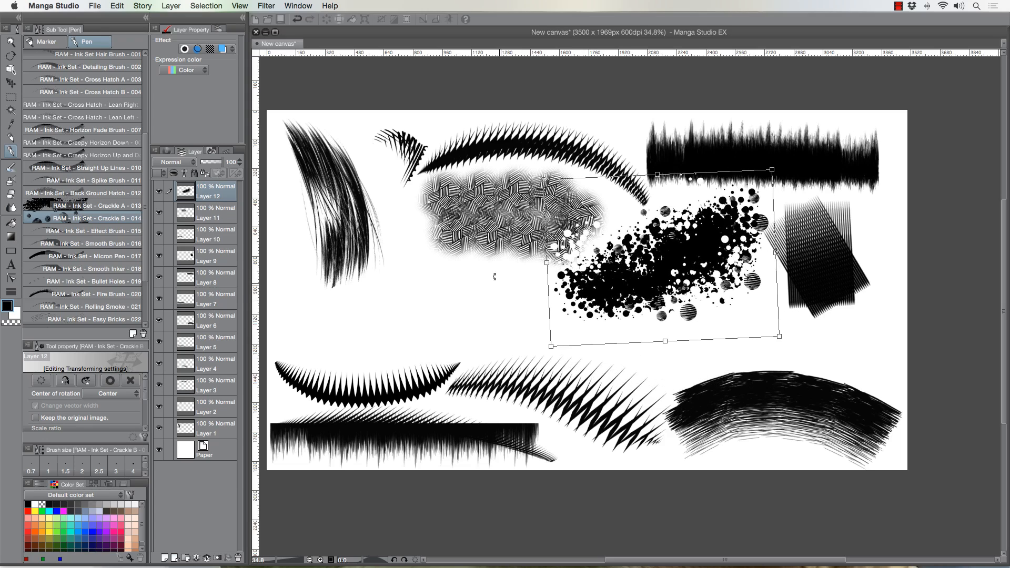
# Apply the transformation of the crackle stroke, add a new layer and choose the RAM - Ink Set - Effect Brush - 015
pyautogui.press('Return')
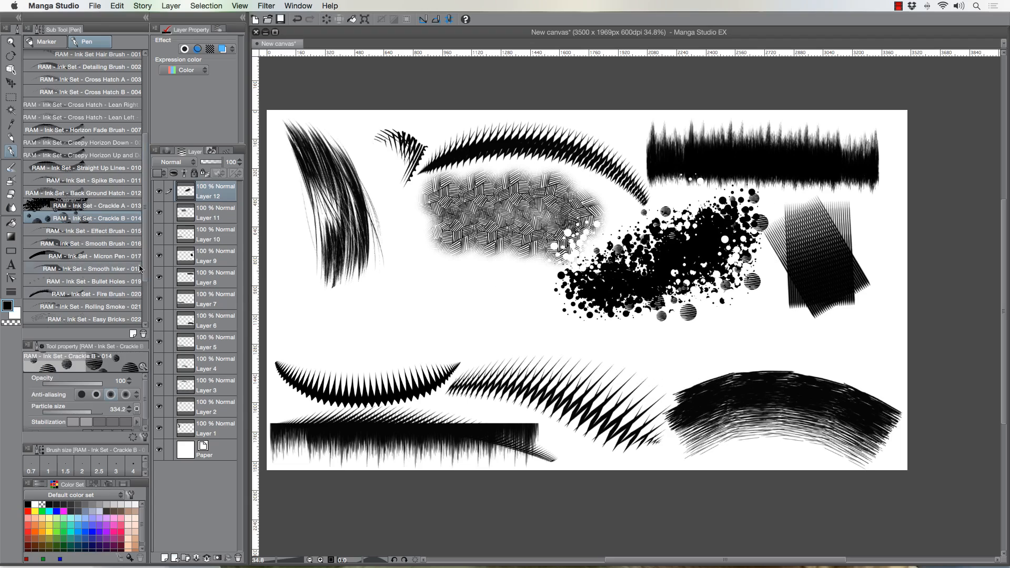
pyautogui.click(165, 557)
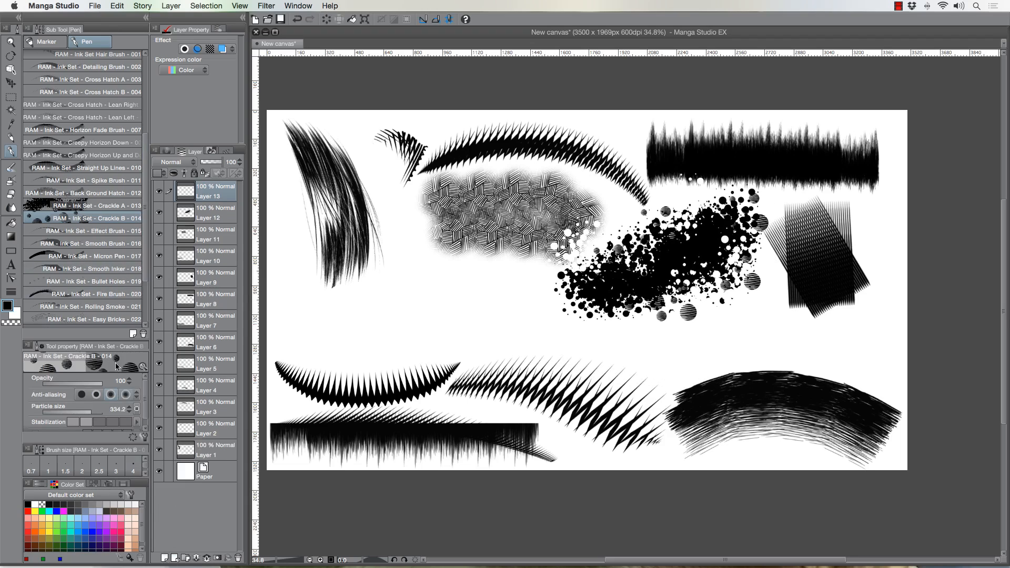
pyautogui.click(97, 233)
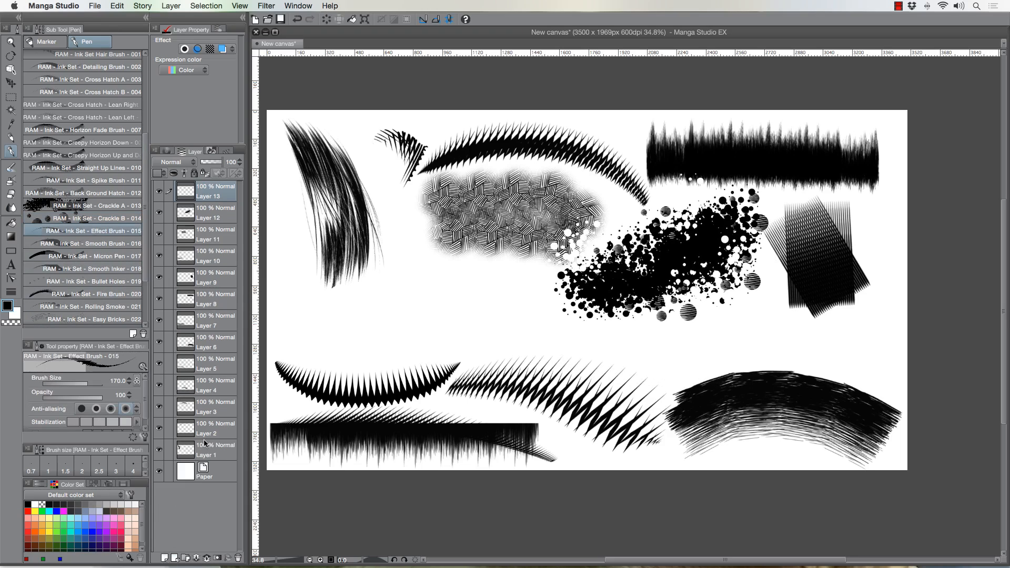
# Try wavy strokes with the Effect Brush at size 170 in the empty area below the woven patch, undoing each one
pyautogui.moveTo(374, 295)
pyautogui.mouseDown()
pyautogui.moveTo(421, 310)
pyautogui.moveTo(494, 302)
pyautogui.moveTo(581, 344)
pyautogui.mouseUp()
pyautogui.hotkey('ctrl', 'z')
pyautogui.click(11, 42)
pyautogui.moveTo(439, 310); pyautogui.dragTo(452, 311)
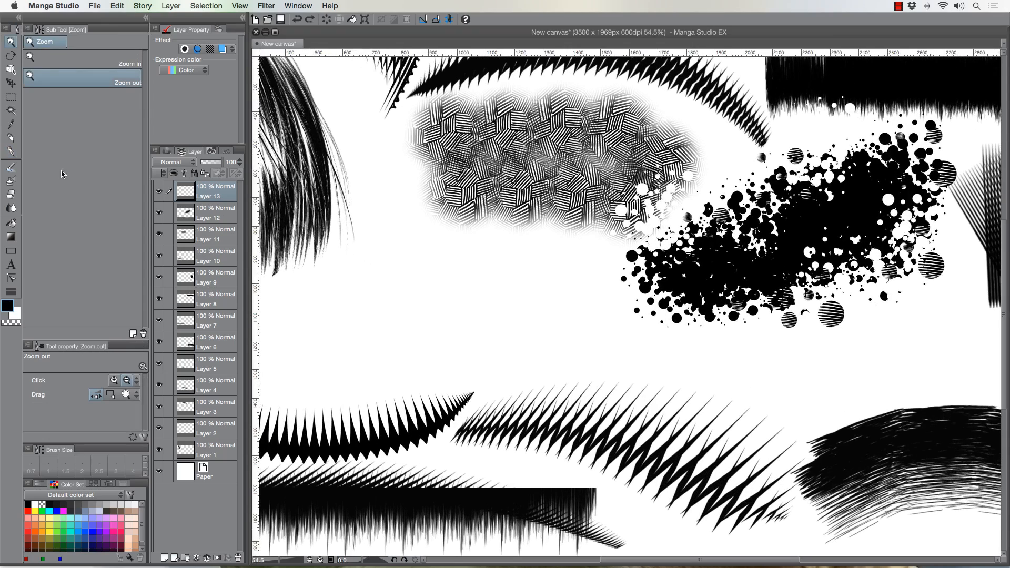
pyautogui.click(11, 152)
pyautogui.moveTo(376, 258)
pyautogui.mouseDown()
pyautogui.moveTo(417, 295)
pyautogui.moveTo(490, 322)
pyautogui.moveTo(516, 261)
pyautogui.moveTo(582, 327)
pyautogui.moveTo(597, 305)
pyautogui.moveTo(654, 391)
pyautogui.mouseUp()
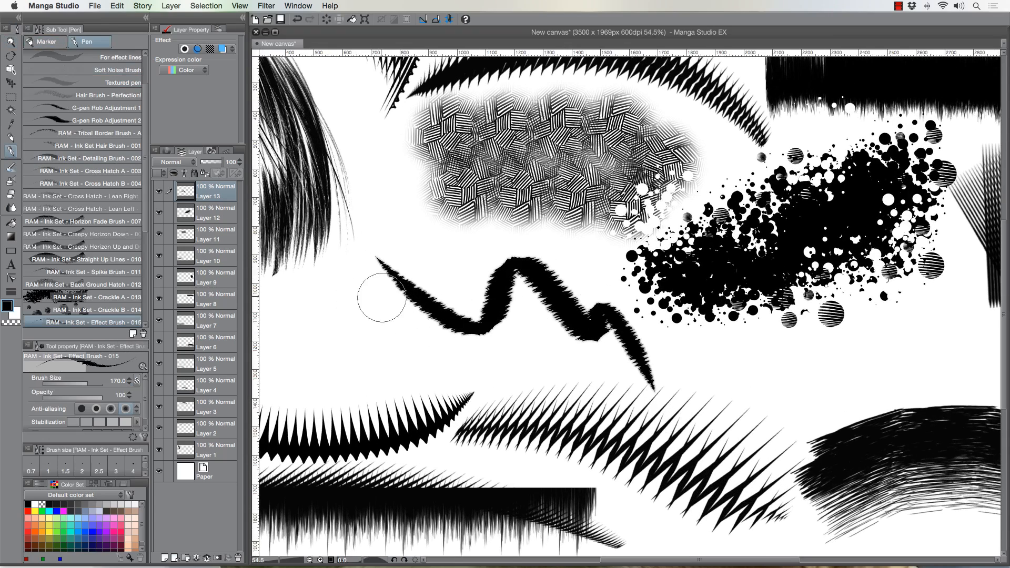
pyautogui.press('super+z')
pyautogui.moveTo(380, 243)
pyautogui.mouseDown()
pyautogui.moveTo(448, 341)
pyautogui.moveTo(516, 287)
pyautogui.moveTo(598, 335)
pyautogui.mouseUp()
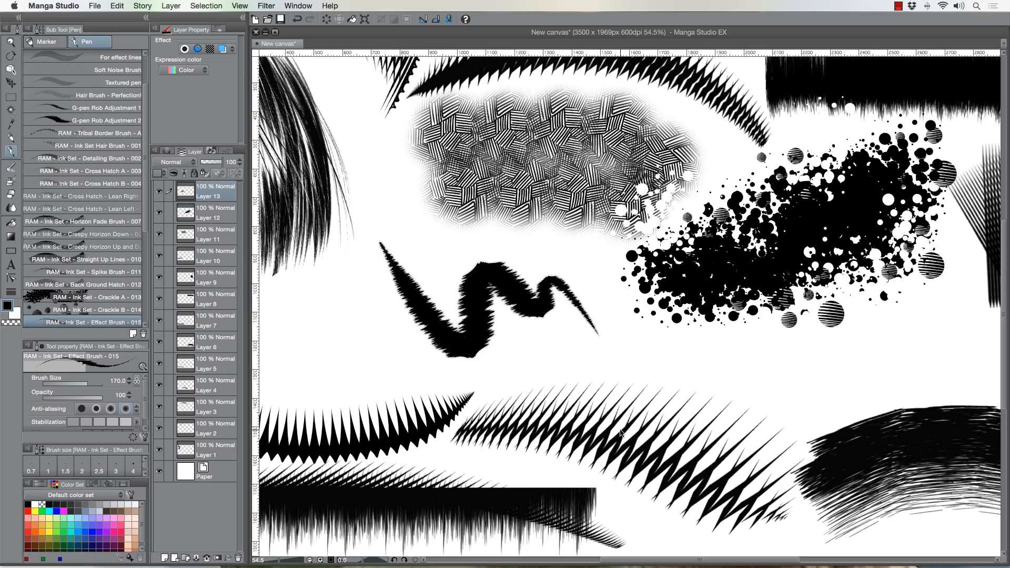
pyautogui.press('super+z')
# Set the brush size to 70 and paint a fan-shaped arc of short, tapering strokes below the woven patch
pyautogui.press('[')
pyautogui.press('[')
pyautogui.press('[')
pyautogui.press('[')
pyautogui.press('[')
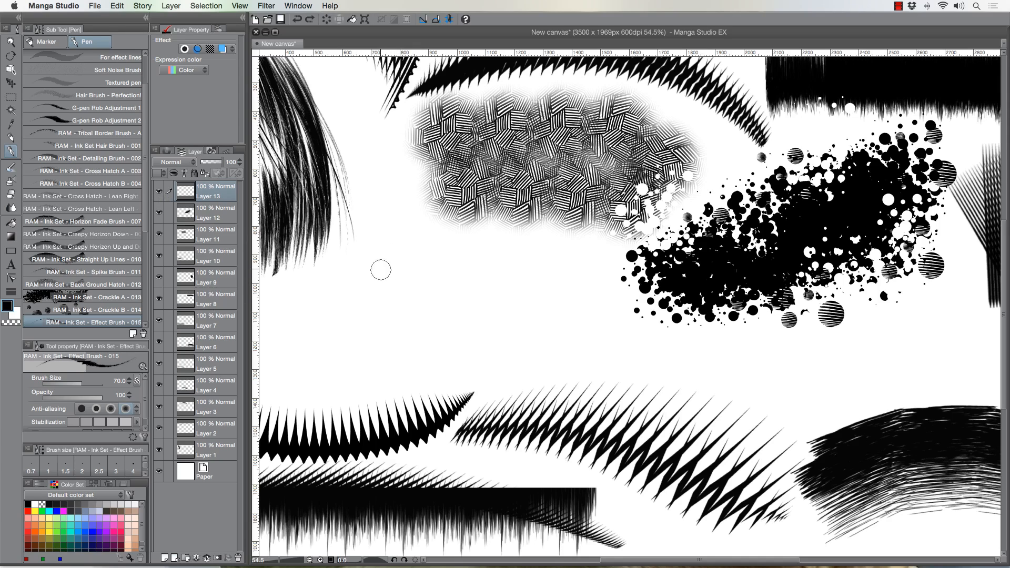
pyautogui.moveTo(369, 247); pyautogui.dragTo(415, 318)
pyautogui.moveTo(385, 247); pyautogui.dragTo(434, 331)
pyautogui.moveTo(401, 244)
pyautogui.mouseDown()
pyautogui.moveTo(432, 309)
pyautogui.moveTo(449, 316)
pyautogui.mouseUp()
pyautogui.moveTo(437, 237)
pyautogui.mouseDown()
pyautogui.moveTo(462, 339)
pyautogui.moveTo(465, 313)
pyautogui.moveTo(468, 321)
pyautogui.mouseUp()
pyautogui.moveTo(469, 236)
pyautogui.mouseDown()
pyautogui.moveTo(479, 319)
pyautogui.moveTo(478, 247)
pyautogui.moveTo(486, 274)
pyautogui.moveTo(491, 342)
pyautogui.mouseUp()
pyautogui.moveTo(500, 230)
pyautogui.mouseDown()
pyautogui.moveTo(502, 332)
pyautogui.moveTo(509, 313)
pyautogui.moveTo(517, 315)
pyautogui.mouseUp()
pyautogui.moveTo(540, 236); pyautogui.dragTo(529, 310)
pyautogui.moveTo(554, 242)
pyautogui.mouseDown()
pyautogui.moveTo(537, 327)
pyautogui.moveTo(550, 321)
pyautogui.mouseUp()
pyautogui.moveTo(584, 245)
pyautogui.mouseDown()
pyautogui.moveTo(562, 326)
pyautogui.moveTo(573, 332)
pyautogui.mouseUp()
pyautogui.moveTo(615, 253); pyautogui.dragTo(584, 337)
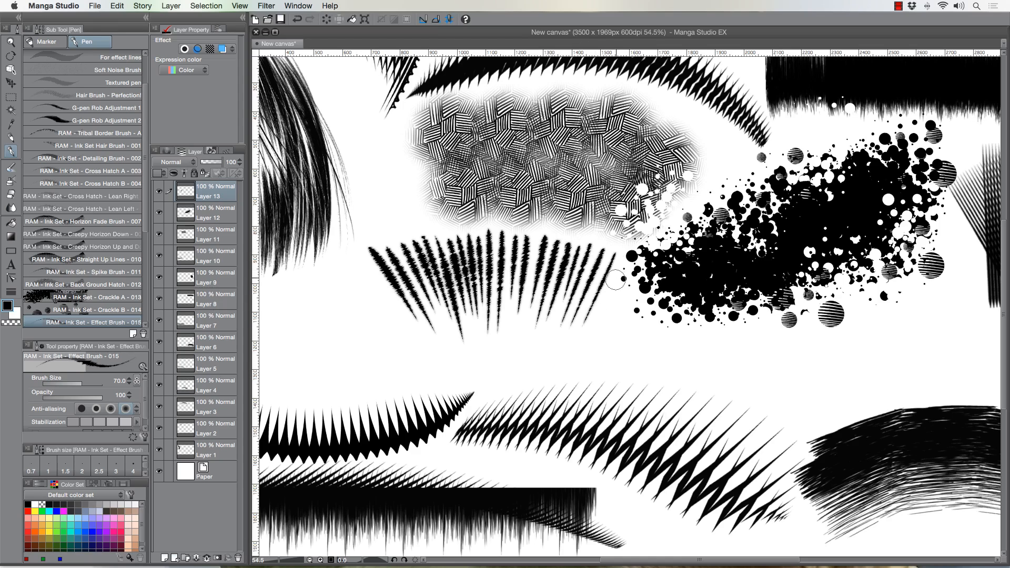
pyautogui.moveTo(364, 258)
pyautogui.mouseDown()
pyautogui.moveTo(373, 288)
pyautogui.moveTo(355, 266)
pyautogui.moveTo(384, 317)
pyautogui.moveTo(349, 279)
pyautogui.moveTo(397, 341)
pyautogui.mouseUp()
pyautogui.moveTo(337, 274); pyautogui.dragTo(403, 363)
pyautogui.moveTo(339, 292); pyautogui.dragTo(392, 363)
pyautogui.moveTo(631, 274); pyautogui.dragTo(595, 364)
pyautogui.moveTo(324, 289); pyautogui.dragTo(389, 371)
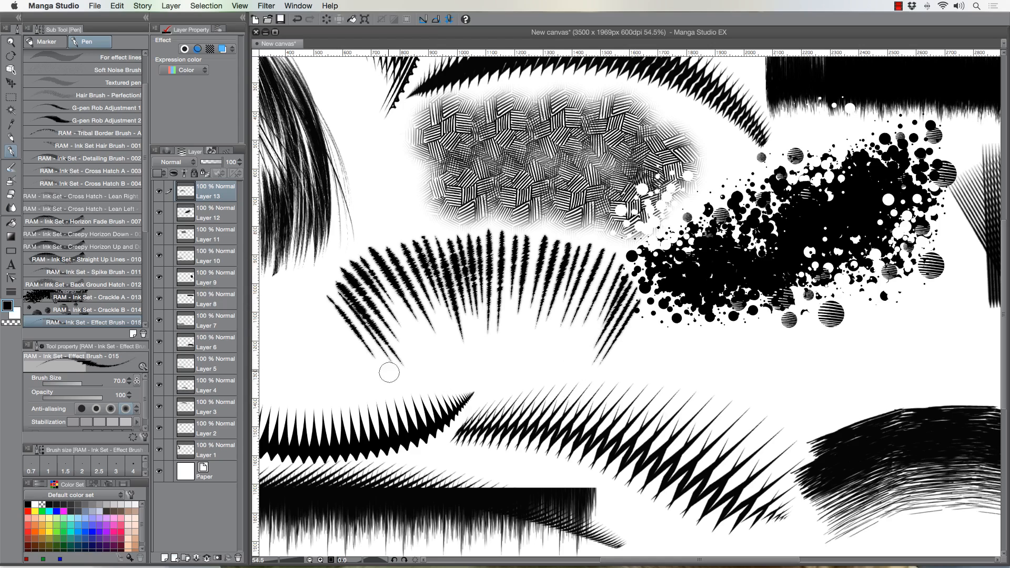
pyautogui.moveTo(327, 306); pyautogui.dragTo(364, 349)
# Choose the RAM - Ink Set - Smooth Brush - 016 and add a new layer for its sample
pyautogui.hotkey('alt', 'space')
pyautogui.moveTo(390, 254); pyautogui.dragTo(446, 308)
pyautogui.scroll(1, 483, 263)
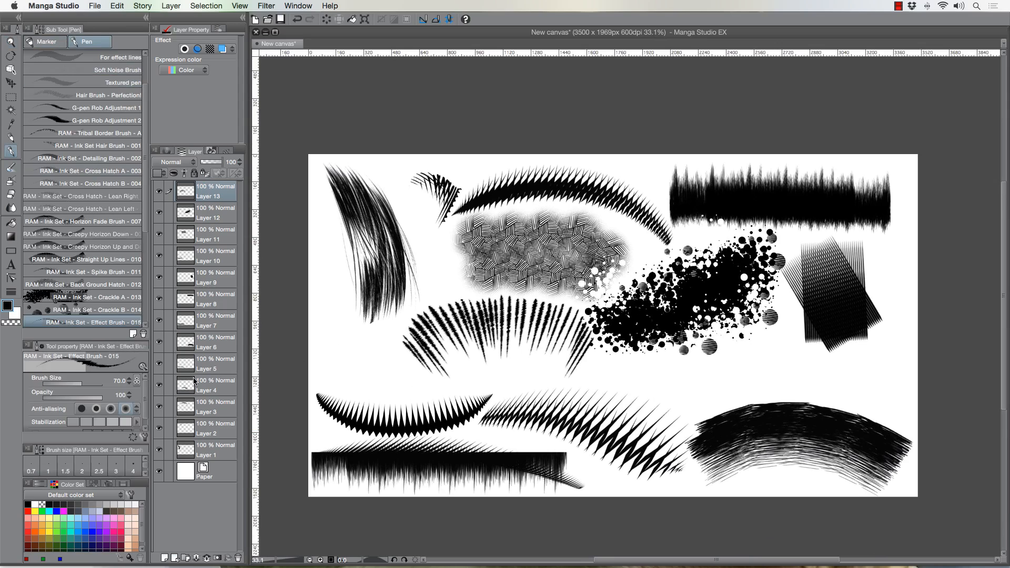
pyautogui.scroll(-5, 117, 284)
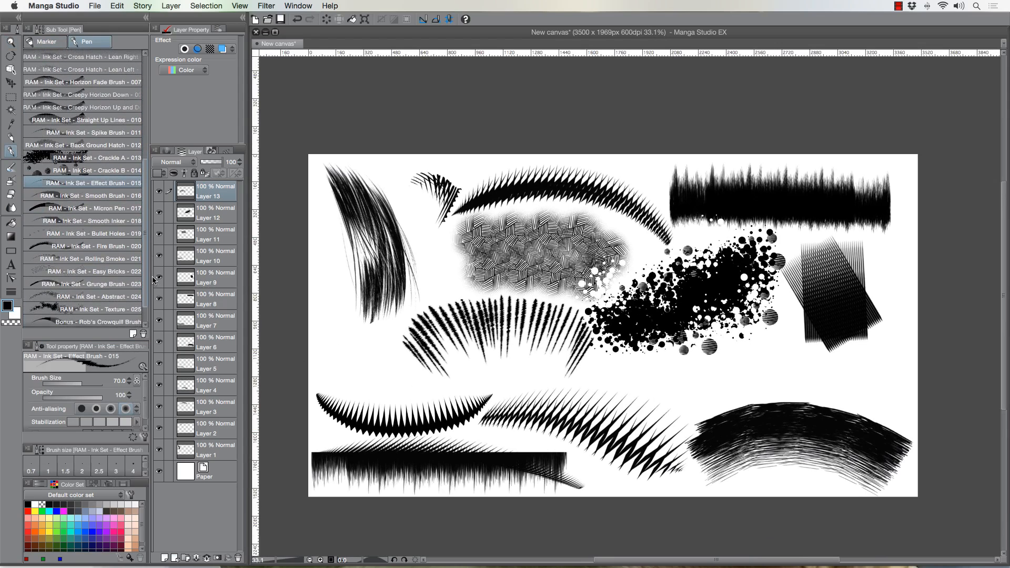
pyautogui.click(82, 191)
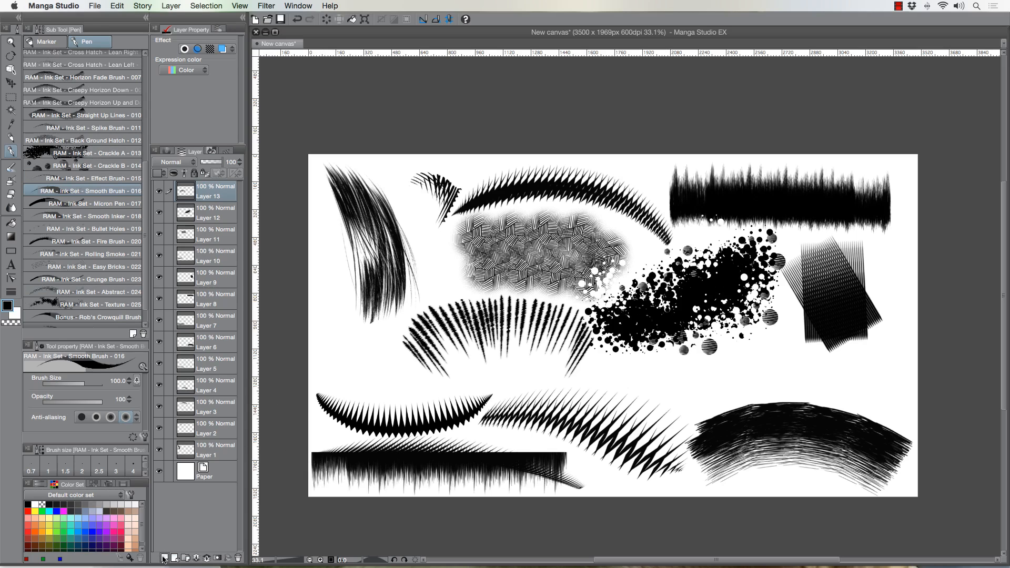
pyautogui.click(164, 559)
pyautogui.press('/')
pyautogui.moveTo(316, 349); pyautogui.dragTo(360, 346)
pyautogui.click(11, 152)
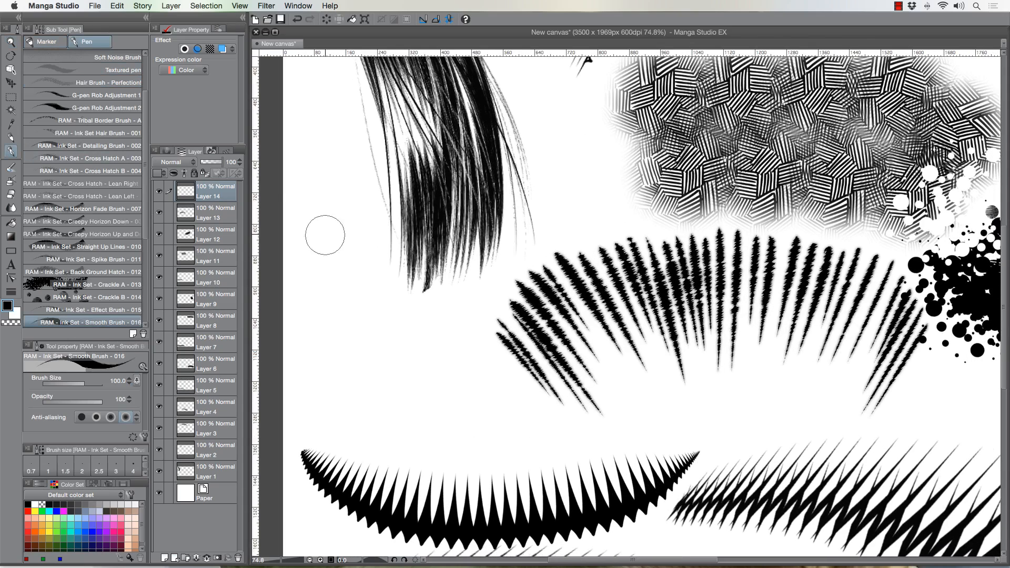
# Try curved strokes with the Smooth Brush below the hair strokes, including one at size 80, and undo them
pyautogui.moveTo(319, 226)
pyautogui.mouseDown()
pyautogui.moveTo(362, 350)
pyautogui.moveTo(434, 354)
pyautogui.moveTo(340, 395)
pyautogui.mouseUp()
pyautogui.press('super+z')
pyautogui.moveTo(314, 224)
pyautogui.mouseDown()
pyautogui.moveTo(339, 331)
pyautogui.moveTo(410, 320)
pyautogui.moveTo(486, 413)
pyautogui.moveTo(476, 433)
pyautogui.mouseUp()
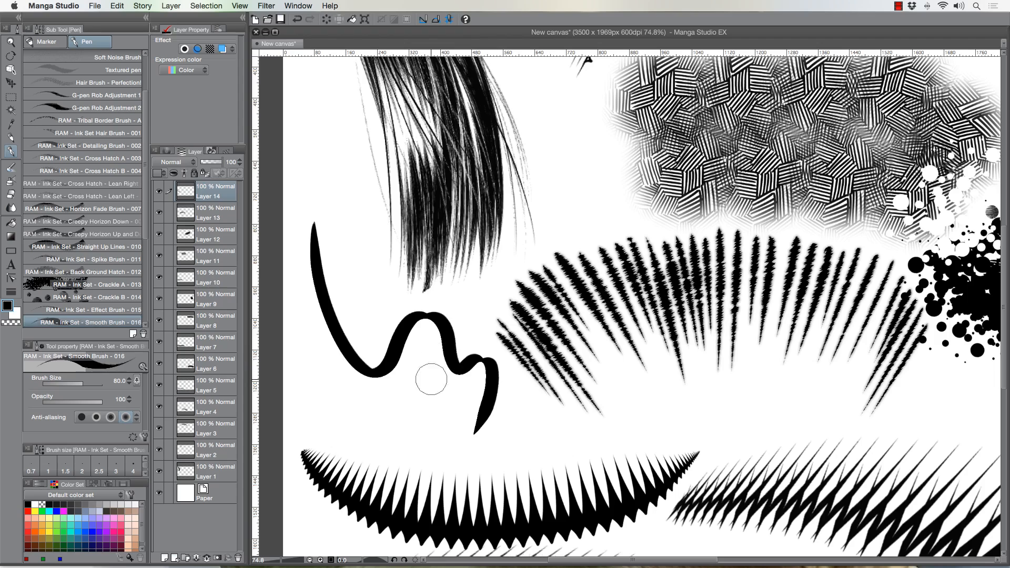
pyautogui.press('super+z')
# Set the brush size to 60 and paint a looping, winding line below the hair strokes, undoing the trial strokes
pyautogui.press('[')
pyautogui.press('[')
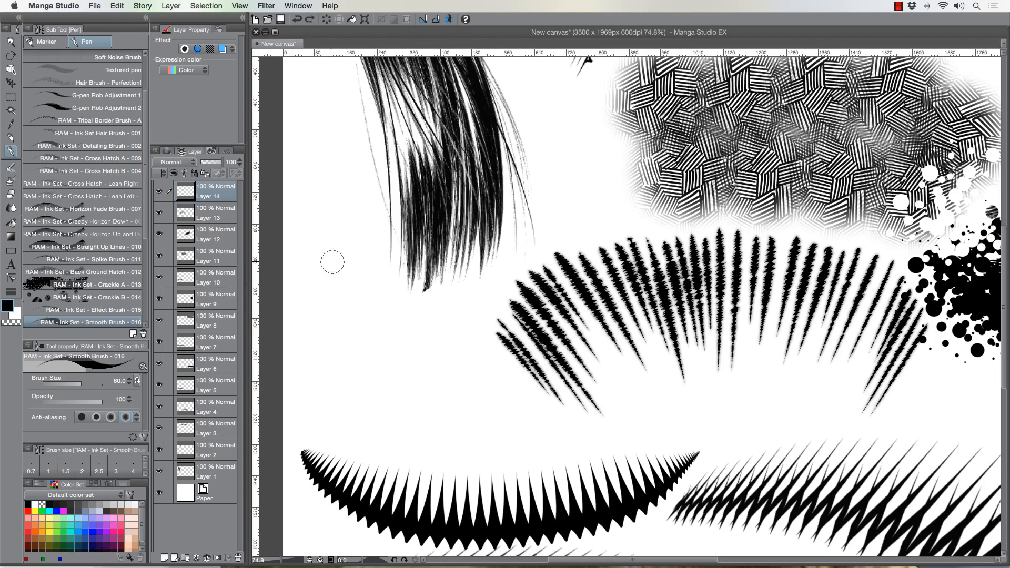
pyautogui.moveTo(315, 237)
pyautogui.mouseDown()
pyautogui.moveTo(333, 311)
pyautogui.moveTo(415, 362)
pyautogui.moveTo(492, 431)
pyautogui.mouseUp()
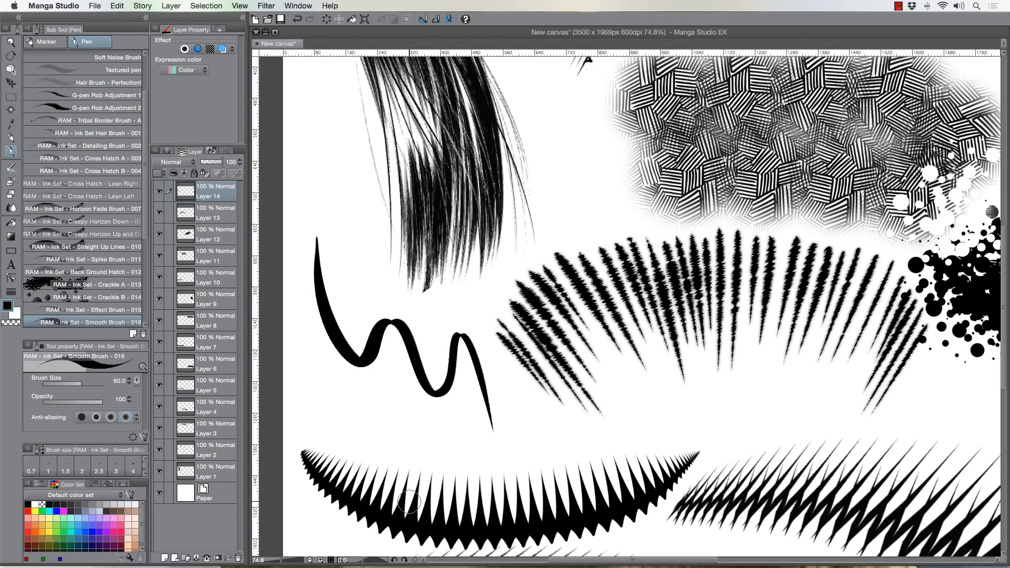
pyautogui.press('super+z')
pyautogui.moveTo(325, 241)
pyautogui.mouseDown()
pyautogui.moveTo(470, 368)
pyautogui.moveTo(341, 376)
pyautogui.moveTo(507, 411)
pyautogui.moveTo(555, 458)
pyautogui.mouseUp()
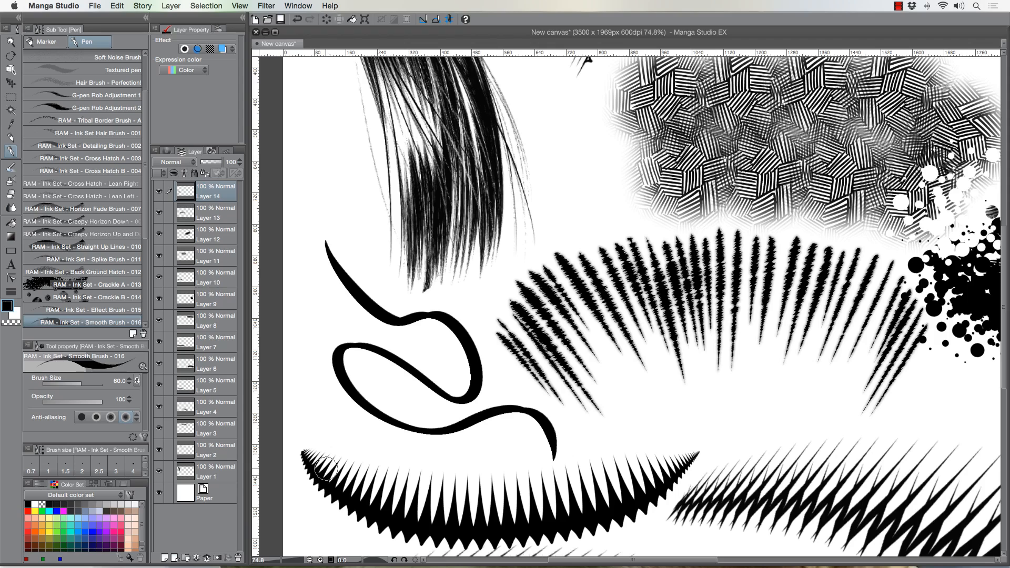
pyautogui.press('super+z')
pyautogui.moveTo(310, 231)
pyautogui.mouseDown()
pyautogui.moveTo(411, 384)
pyautogui.moveTo(334, 426)
pyautogui.moveTo(512, 405)
pyautogui.moveTo(448, 392)
pyautogui.mouseUp()
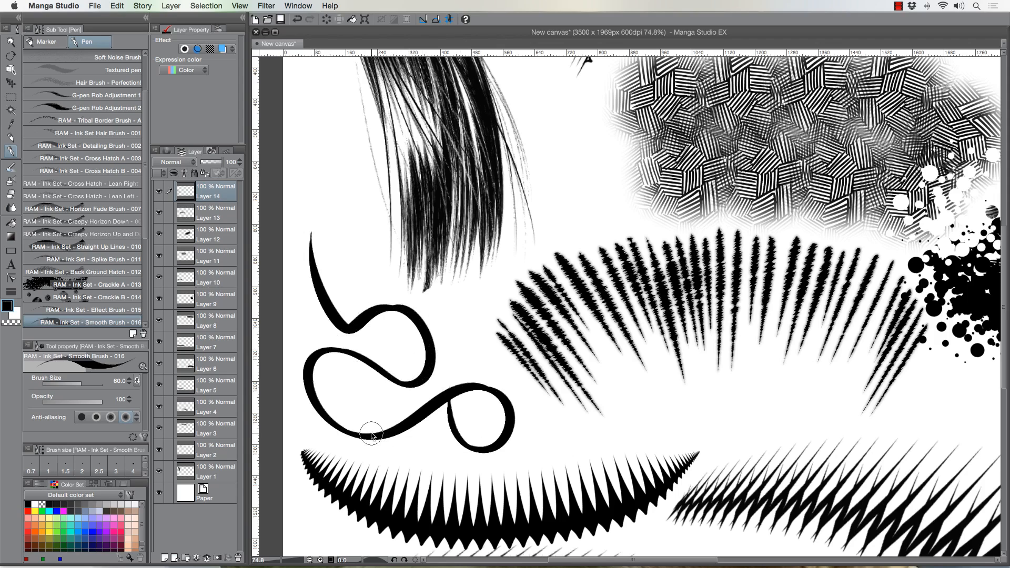
# Add a new layer and choose the RAM - Ink Set - Micron Pen - 017
pyautogui.scroll(-5, 82, 273)
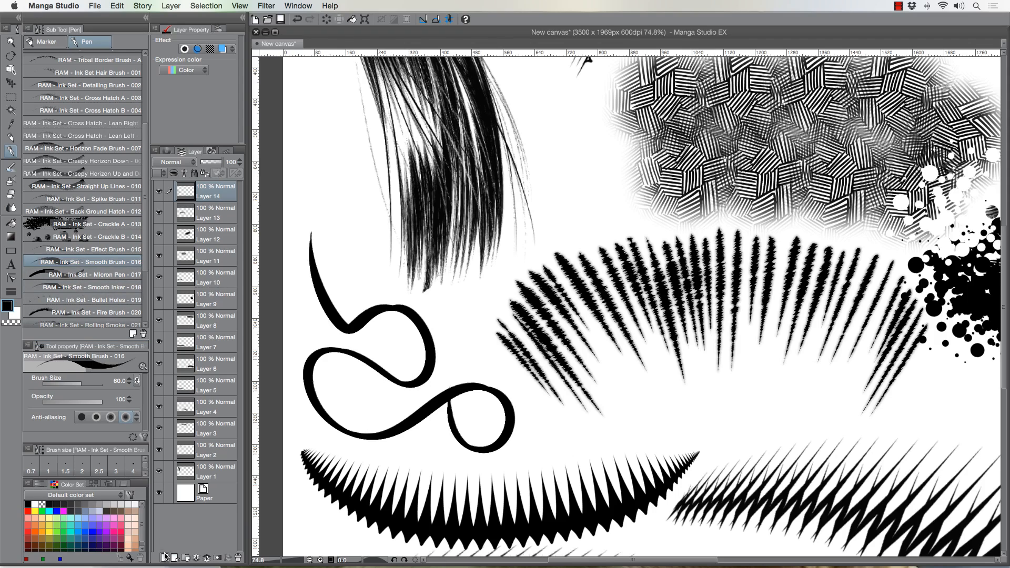
pyautogui.click(165, 555)
pyautogui.click(84, 278)
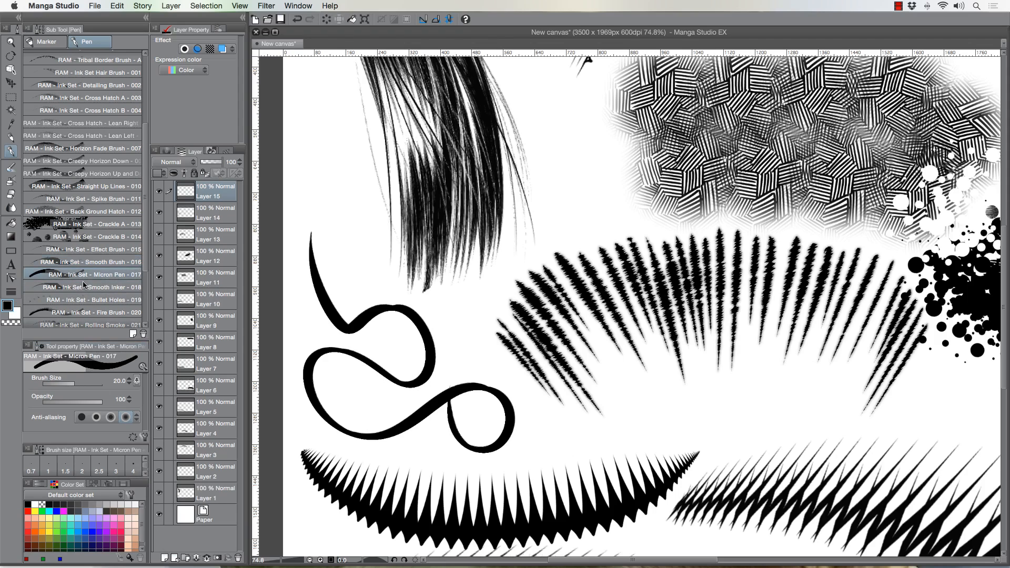
# Try zigzag and single strokes with the Micron Pen at size 20 near the hair strokes, undoing each one
pyautogui.moveTo(562, 118); pyautogui.dragTo(526, 275)
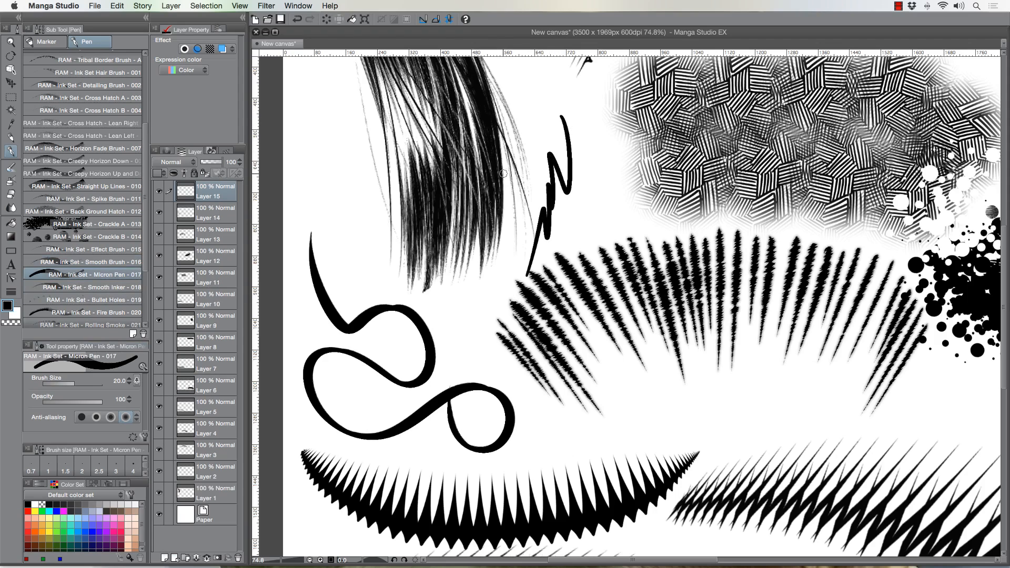
pyautogui.press('super+z')
pyautogui.moveTo(502, 258)
pyautogui.mouseDown()
pyautogui.moveTo(481, 315)
pyautogui.moveTo(454, 336)
pyautogui.moveTo(438, 378)
pyautogui.mouseUp()
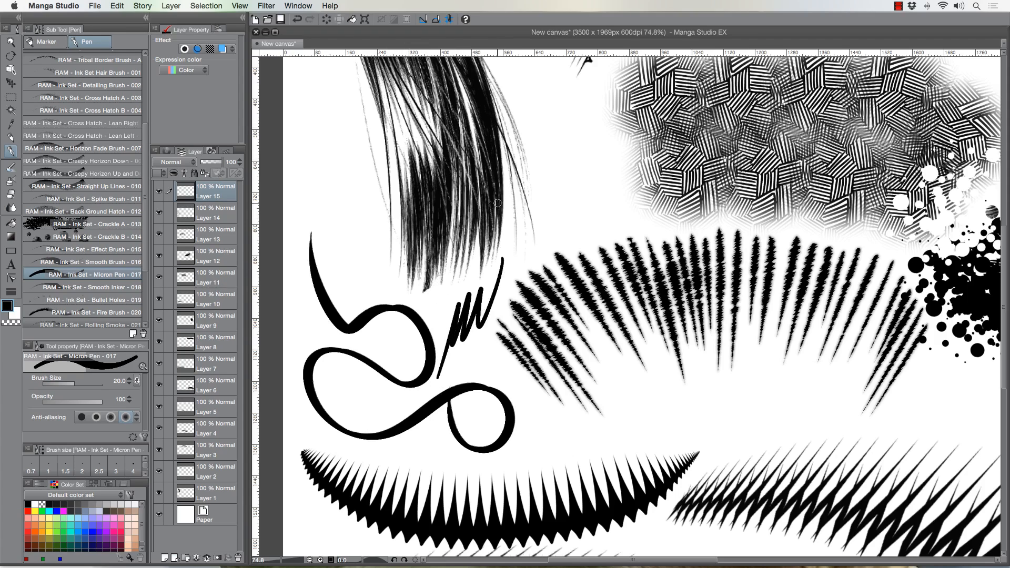
pyautogui.press('super+z')
pyautogui.moveTo(544, 102); pyautogui.dragTo(561, 237)
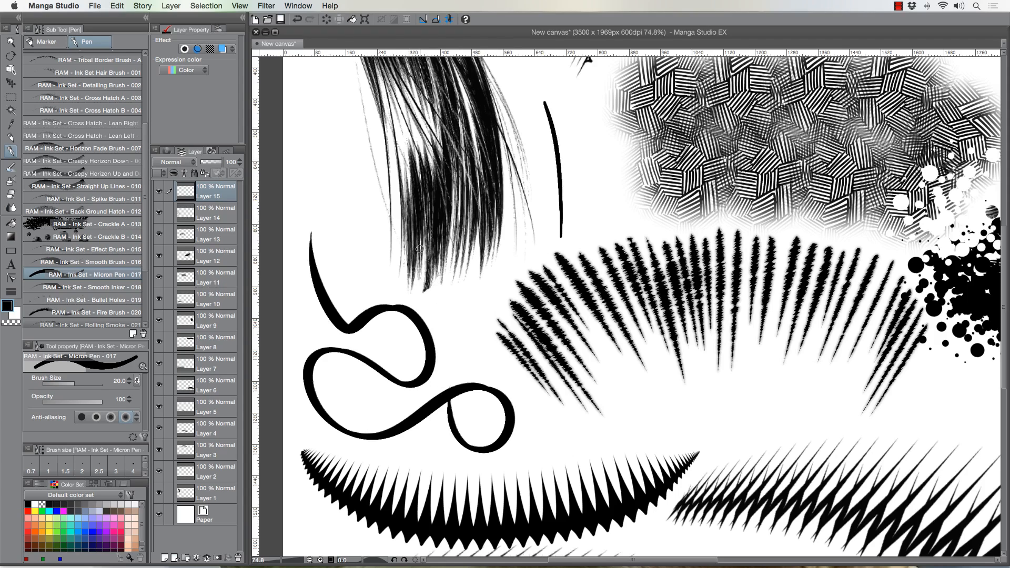
pyautogui.click(159, 212)
pyautogui.click(158, 212)
pyautogui.press('super+z')
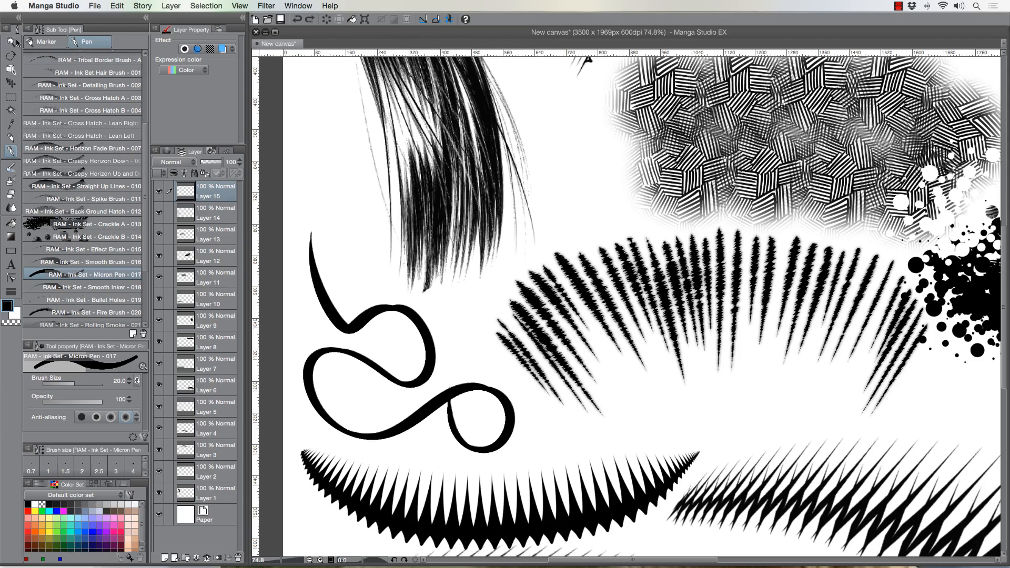
# Draw a small zigzag scribble with the Micron Pen in the gap between the crackle strokes and the bristle arc
pyautogui.hotkey('alt', 'space')
pyautogui.click(420, 258)
pyautogui.hscroll(5, 546, 324)
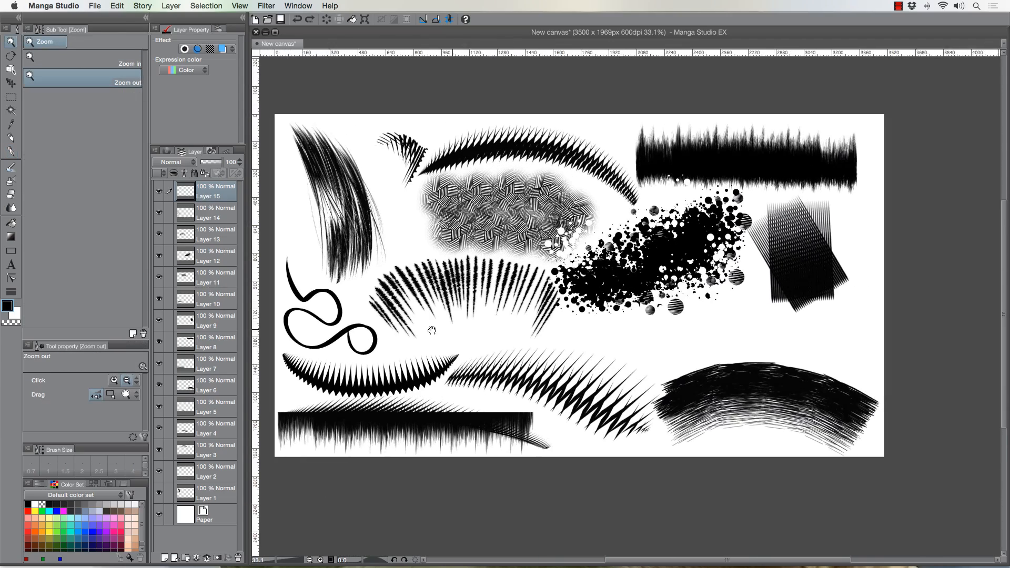
pyautogui.scroll(3, 705, 337)
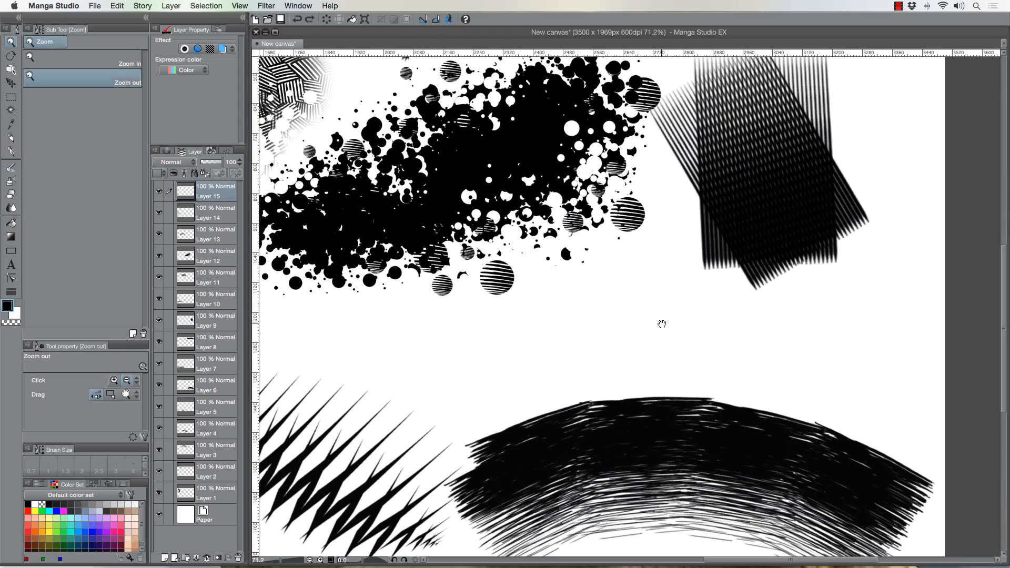
pyautogui.click(10, 152)
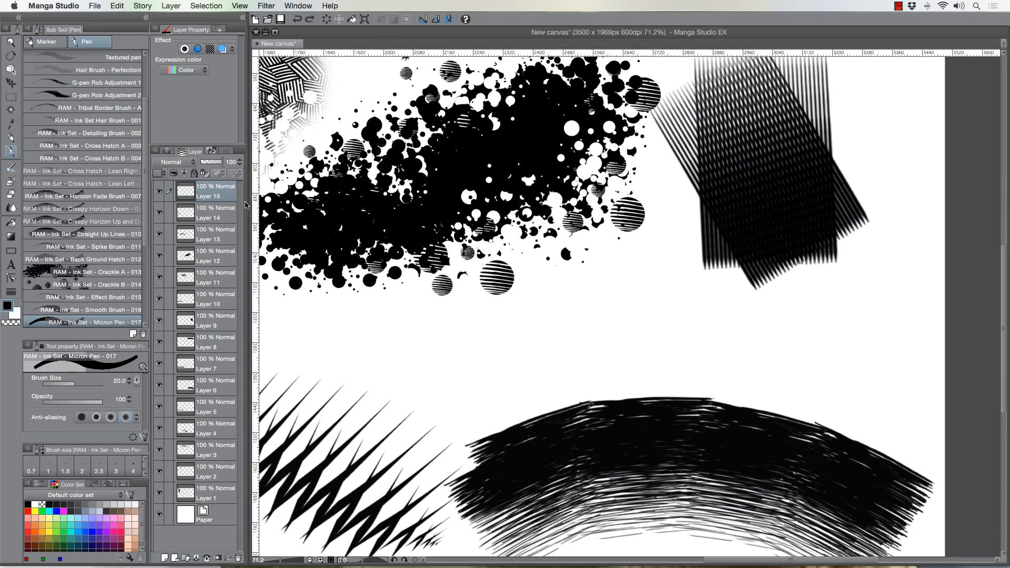
pyautogui.moveTo(585, 280)
pyautogui.mouseDown()
pyautogui.moveTo(557, 366)
pyautogui.moveTo(551, 299)
pyautogui.moveTo(503, 406)
pyautogui.mouseUp()
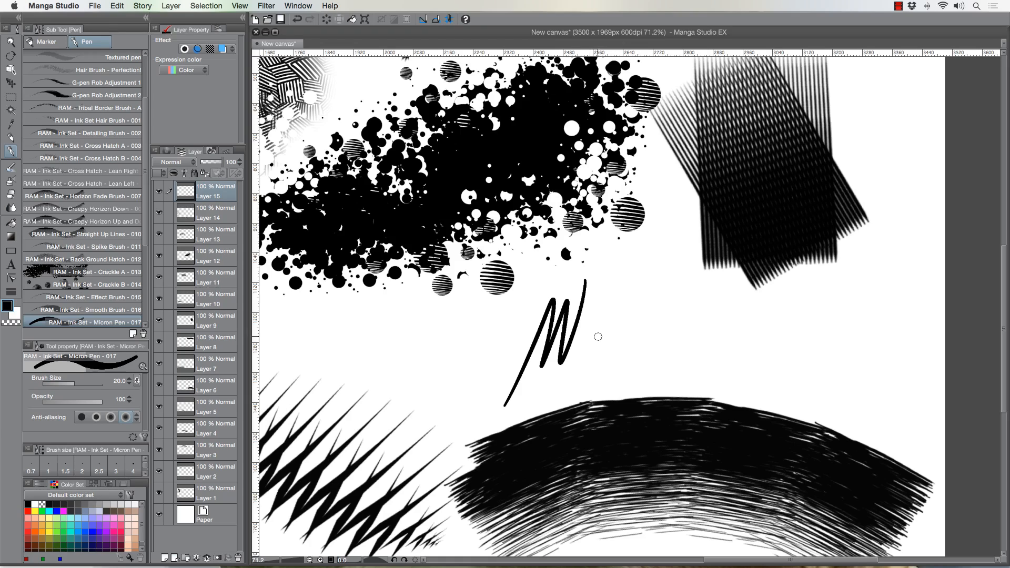
# Set the brush size to 12 and draw a chain of connected straight lines zigzagging above the bristle arc
pyautogui.press('[')
pyautogui.press('[')
pyautogui.press('[')
pyautogui.click(590, 331)
pyautogui.keyDown('shift'); pyautogui.click(720, 298); pyautogui.keyUp('shift')
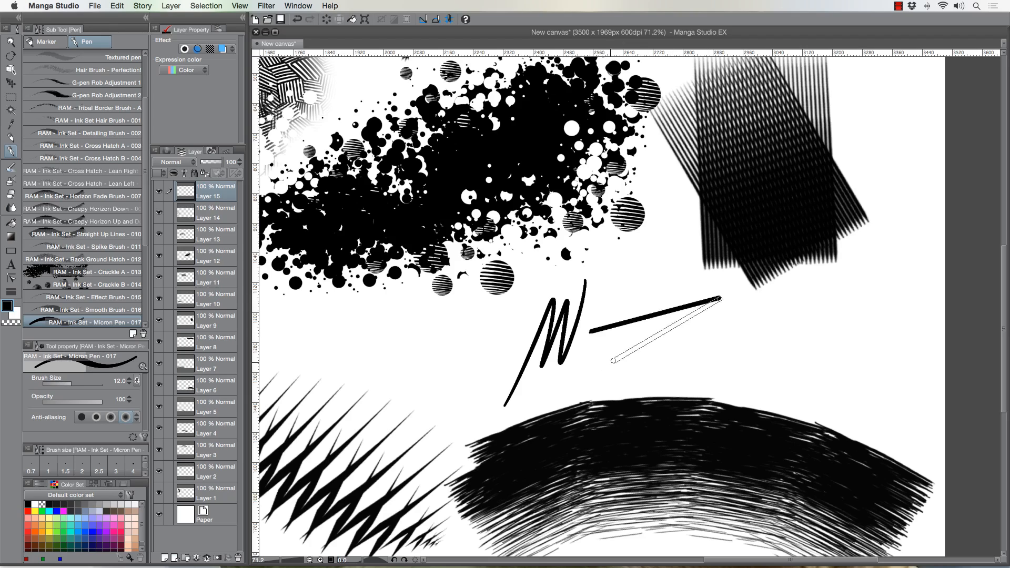
pyautogui.keyDown('shift'); pyautogui.click(588, 371); pyautogui.keyUp('shift')
pyautogui.keyDown('shift'); pyautogui.click(817, 320); pyautogui.keyUp('shift')
pyautogui.keyDown('shift'); pyautogui.click(664, 379); pyautogui.keyUp('shift')
pyautogui.keyDown('shift'); pyautogui.click(885, 348); pyautogui.keyUp('shift')
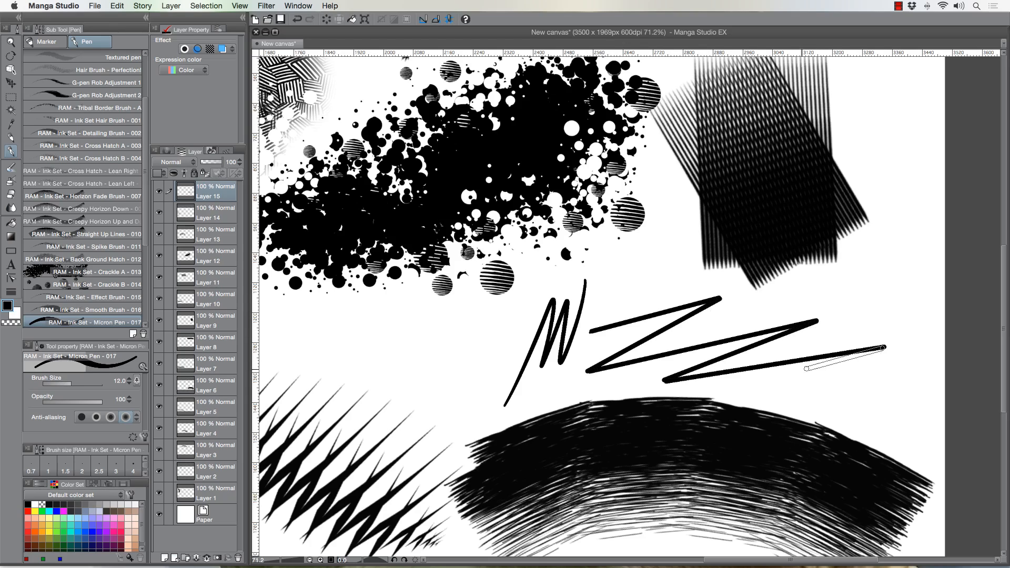
pyautogui.keyDown('shift'); pyautogui.click(742, 390); pyautogui.keyUp('shift')
pyautogui.keyDown('shift'); pyautogui.click(925, 382); pyautogui.keyUp('shift')
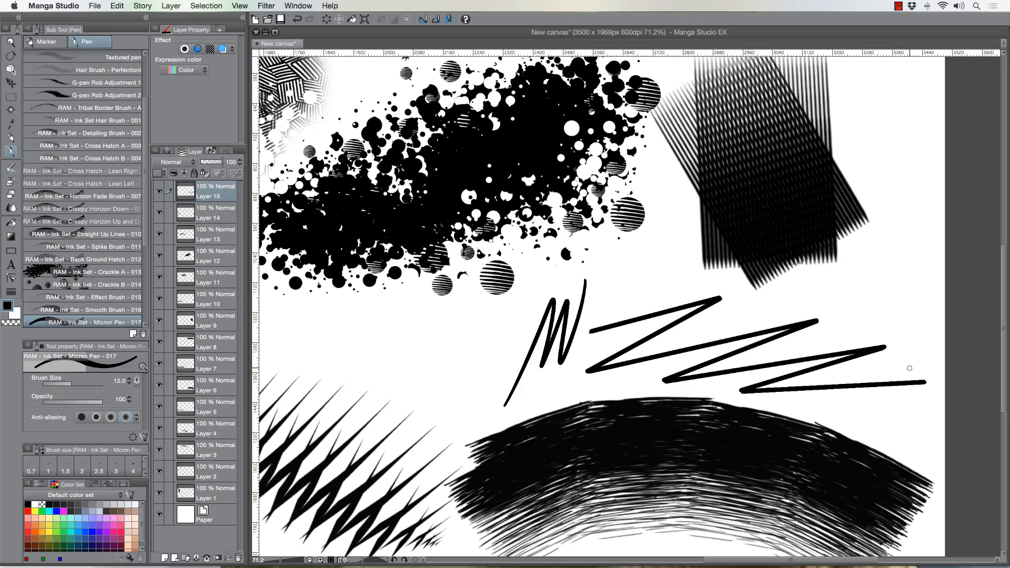
# Set the brush size to 6 and draw a thin zigzag across the upper end of the straight-line chain
pyautogui.press('[')
pyautogui.press('[')
pyautogui.press('[')
pyautogui.moveTo(593, 346)
pyautogui.mouseDown()
pyautogui.moveTo(675, 259)
pyautogui.moveTo(609, 352)
pyautogui.moveTo(704, 267)
pyautogui.mouseUp()
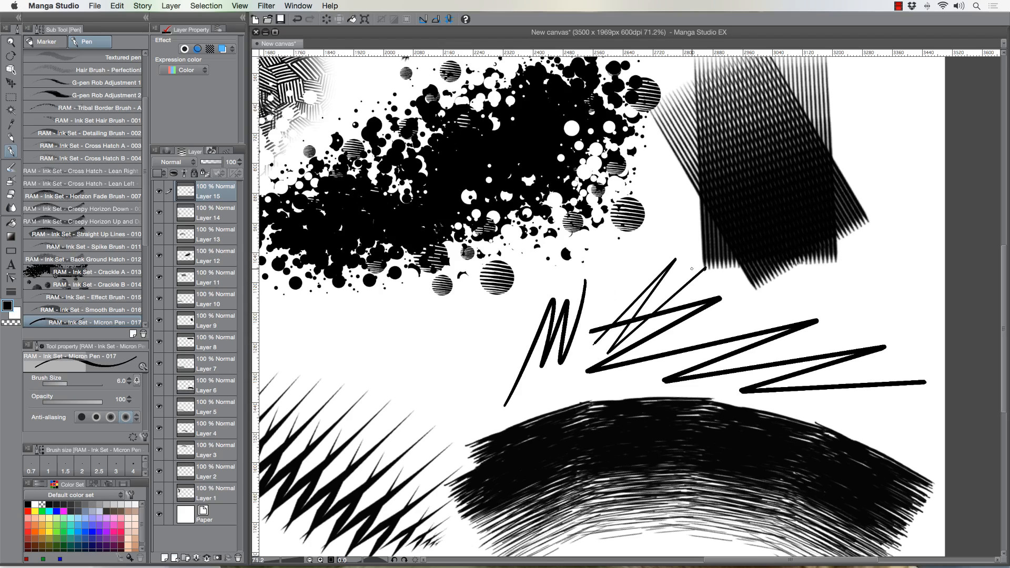
# Paint a wavy stroke with the Smooth Inker at size 70 on a new layer, between the spike strokes and the crackle blob
pyautogui.click(11, 43)
pyautogui.click(379, 266)
pyautogui.moveTo(384, 307); pyautogui.dragTo(555, 335)
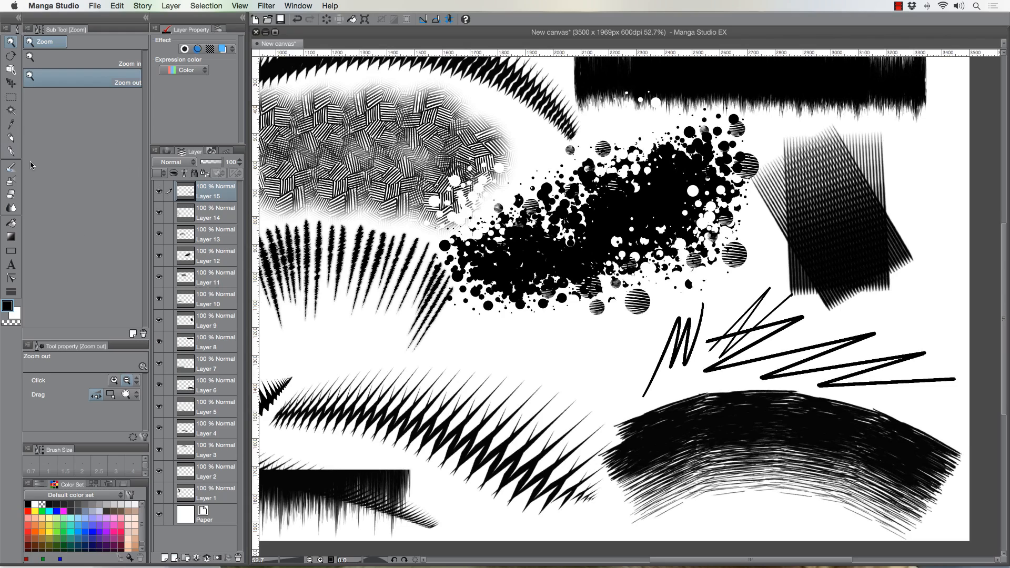
pyautogui.click(10, 149)
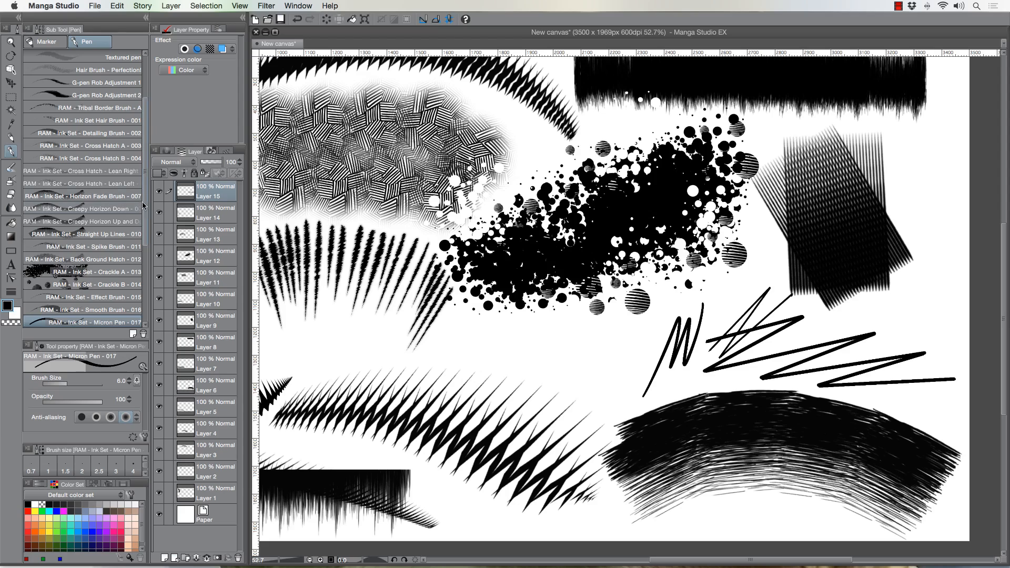
pyautogui.moveTo(146, 208); pyautogui.dragTo(146, 267)
pyautogui.scroll(-3, 90, 207)
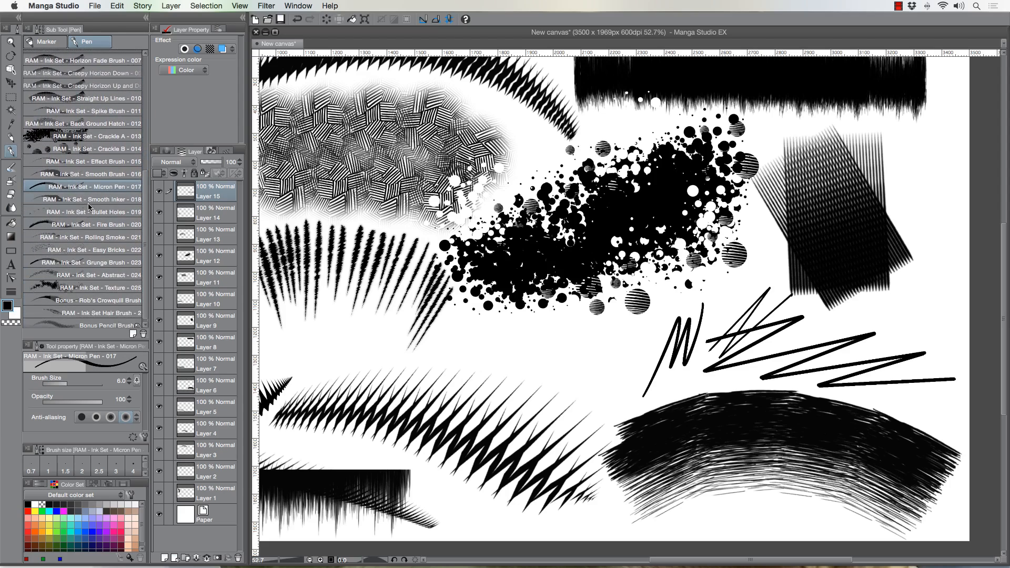
pyautogui.click(87, 203)
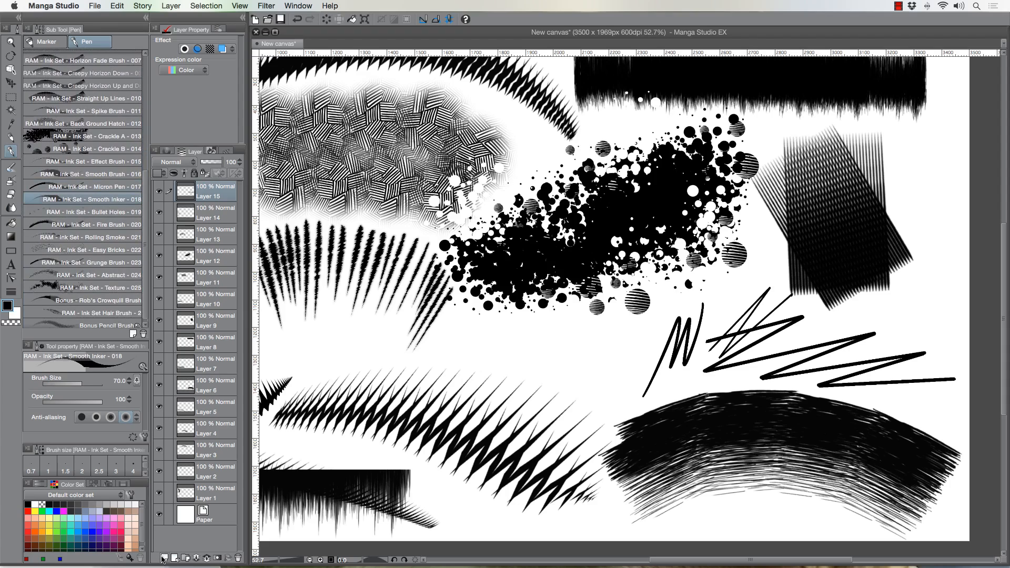
pyautogui.click(164, 558)
pyautogui.moveTo(495, 332)
pyautogui.mouseDown()
pyautogui.moveTo(558, 374)
pyautogui.moveTo(617, 362)
pyautogui.moveTo(634, 384)
pyautogui.mouseUp()
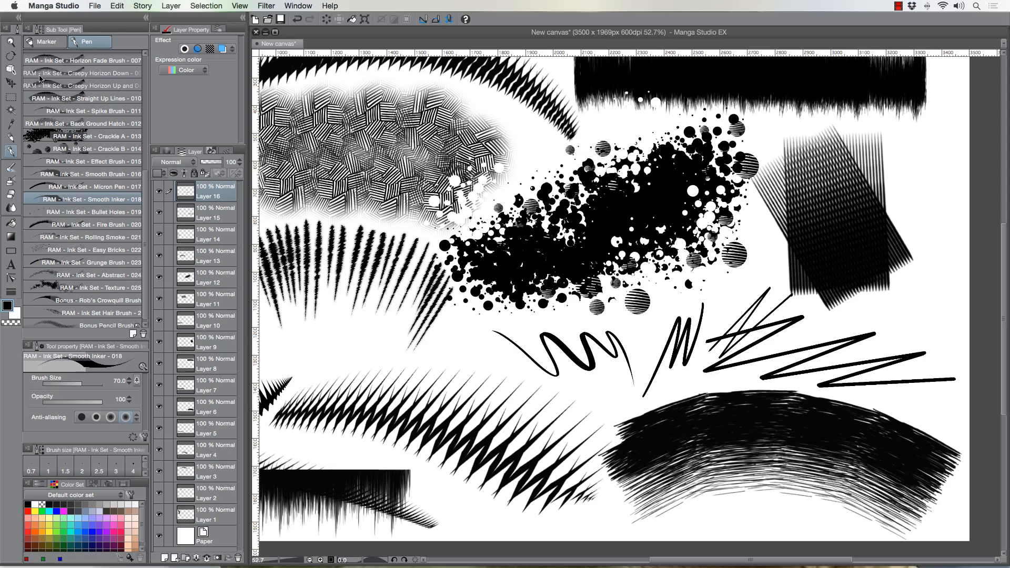
# Paint a second, overlapping wavy Smooth Inker stroke across the first one
pyautogui.click(10, 42)
pyautogui.moveTo(589, 352); pyautogui.dragTo(615, 361)
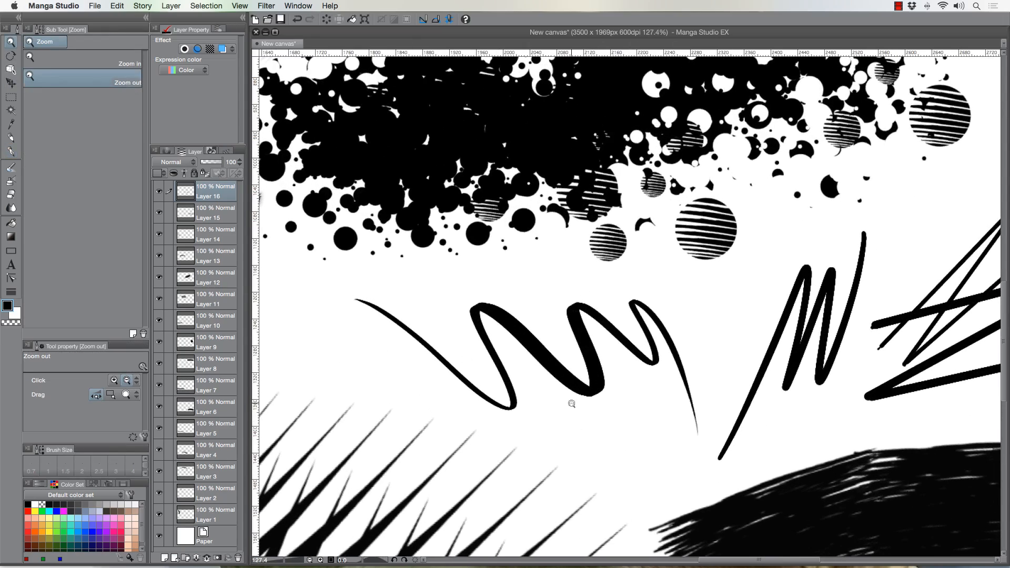
pyautogui.click(11, 152)
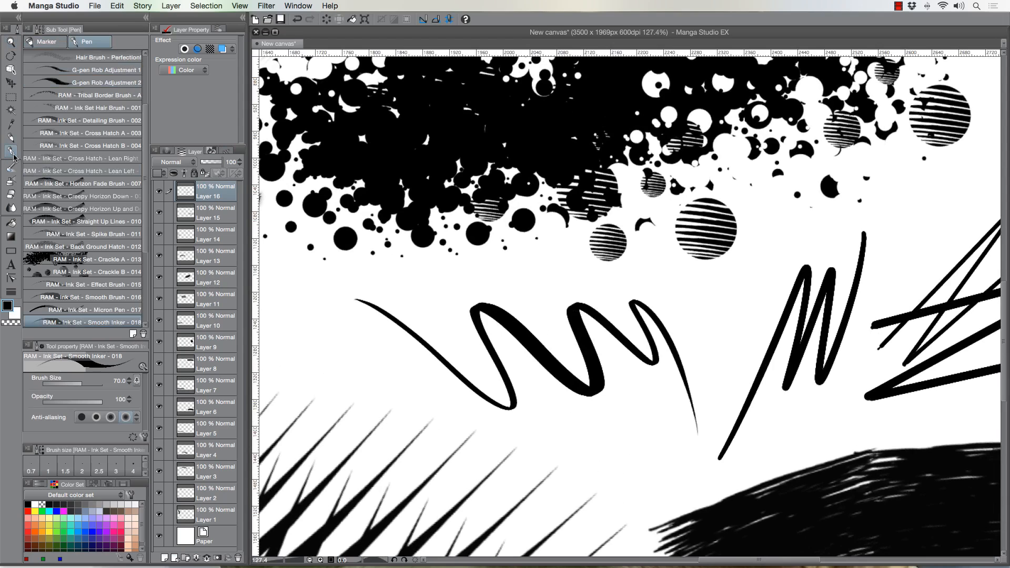
pyautogui.moveTo(332, 318)
pyautogui.mouseDown()
pyautogui.moveTo(464, 412)
pyautogui.moveTo(427, 301)
pyautogui.moveTo(541, 389)
pyautogui.moveTo(557, 311)
pyautogui.moveTo(613, 326)
pyautogui.moveTo(662, 363)
pyautogui.moveTo(710, 363)
pyautogui.moveTo(727, 403)
pyautogui.mouseUp()
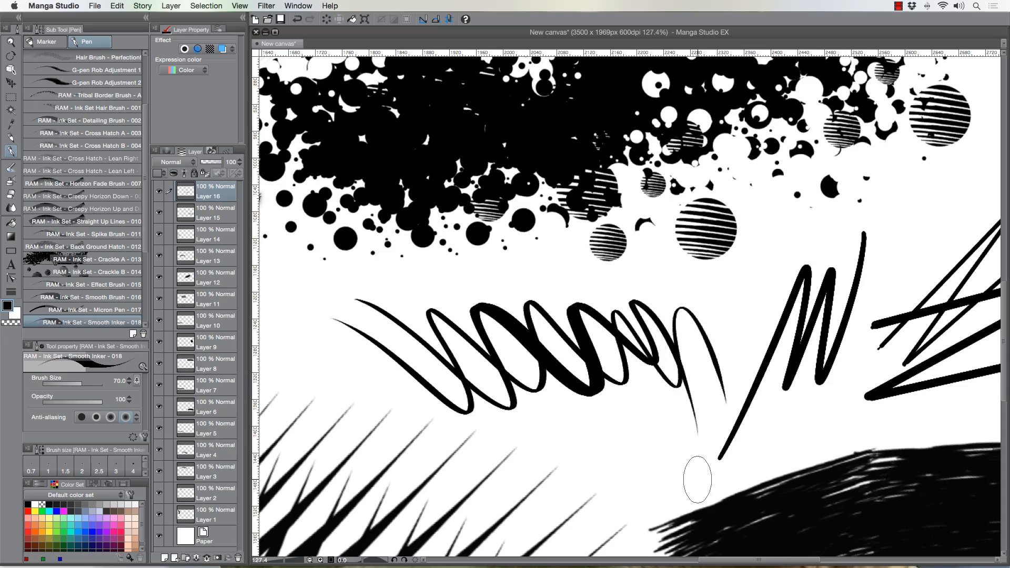
# Select the Bullet Holes brush and add a new layer for its samples
pyautogui.click(11, 41)
pyautogui.click(383, 331)
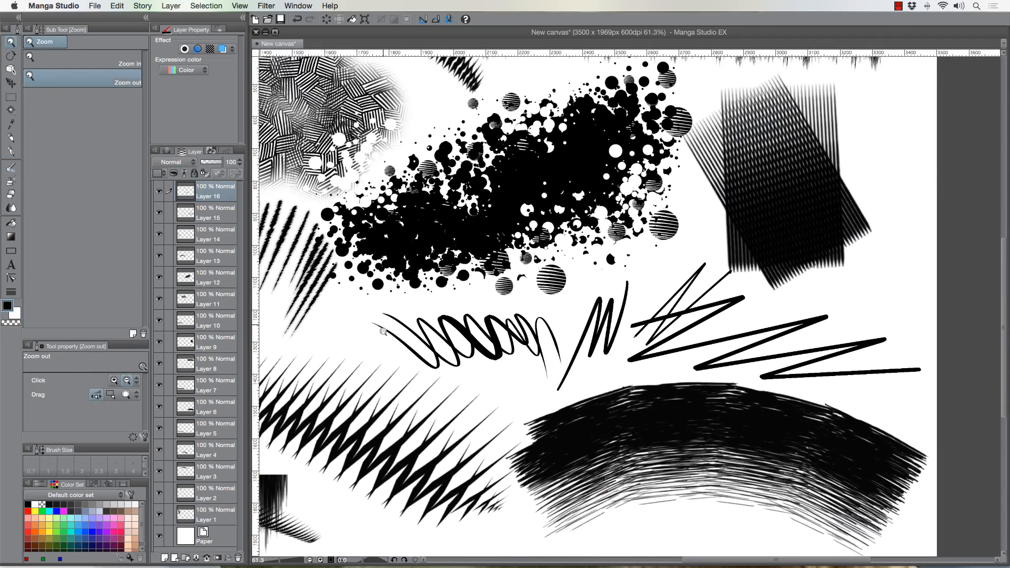
pyautogui.moveTo(424, 436); pyautogui.dragTo(529, 400)
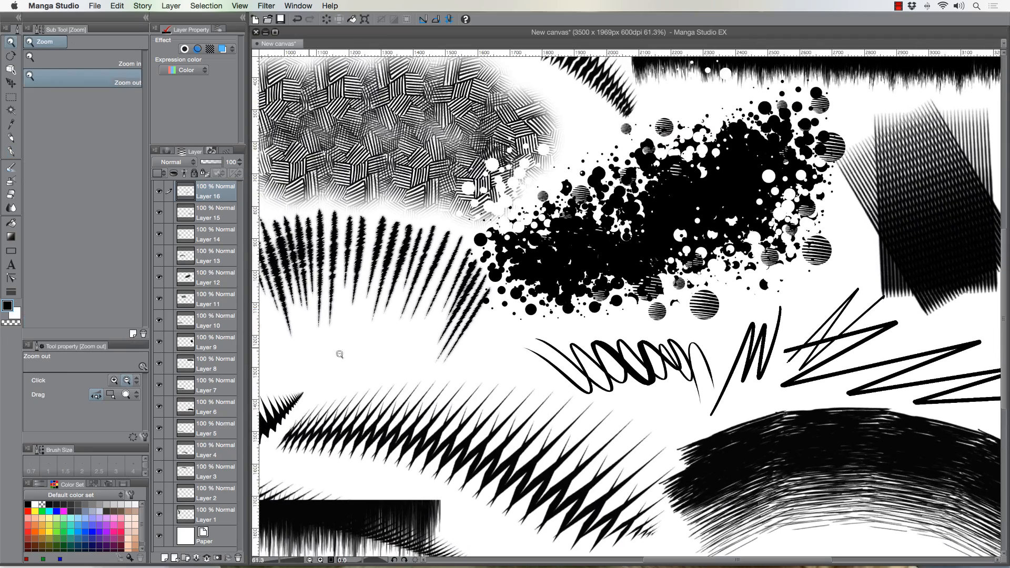
pyautogui.moveTo(474, 360); pyautogui.dragTo(563, 386)
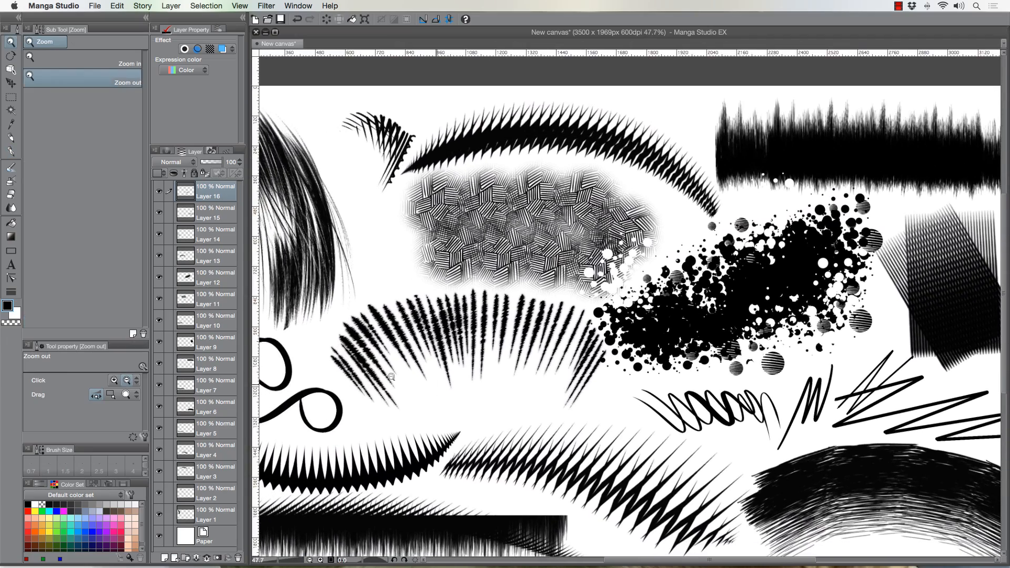
pyautogui.click(11, 152)
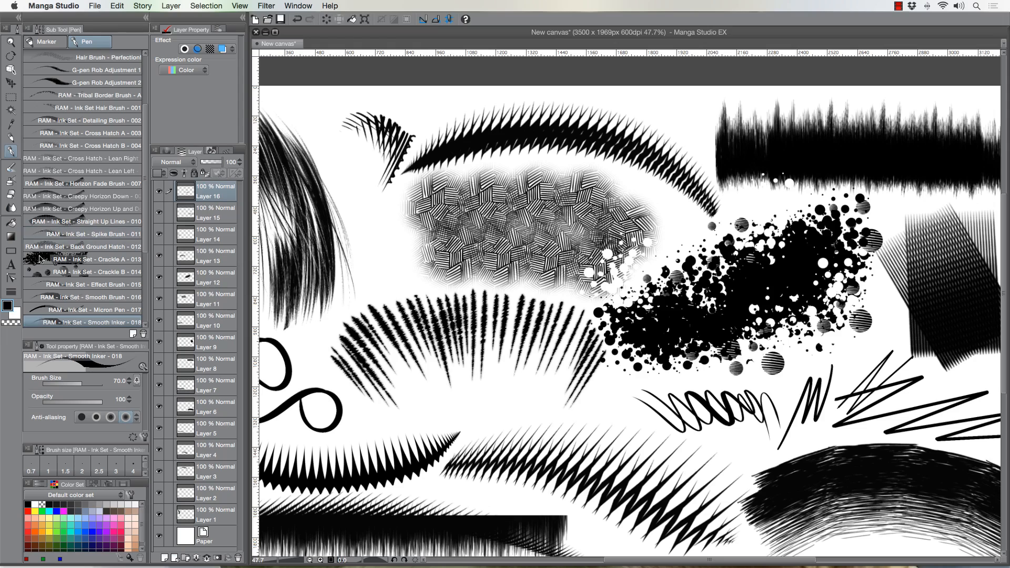
pyautogui.scroll(-5, 138, 251)
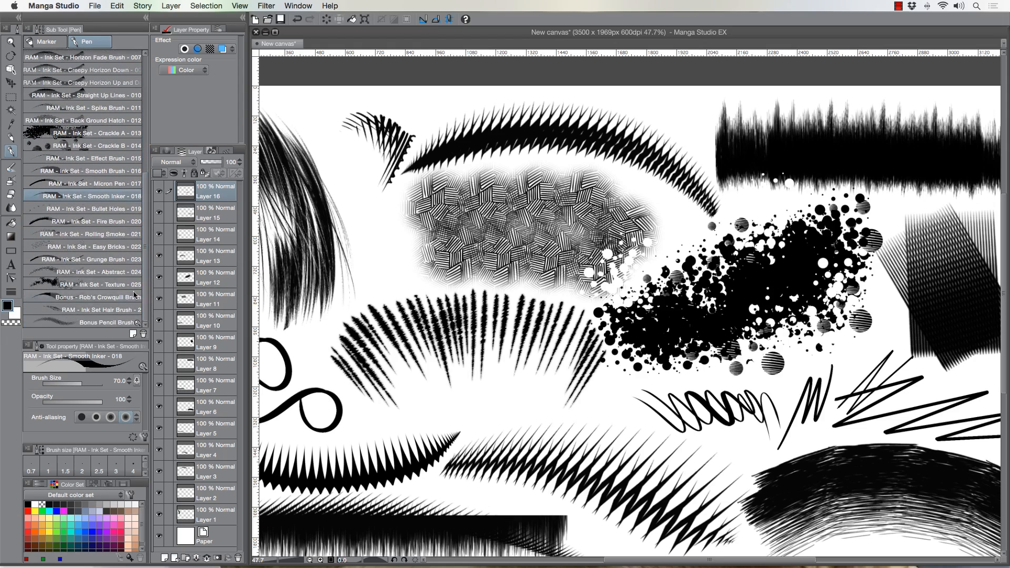
pyautogui.click(67, 209)
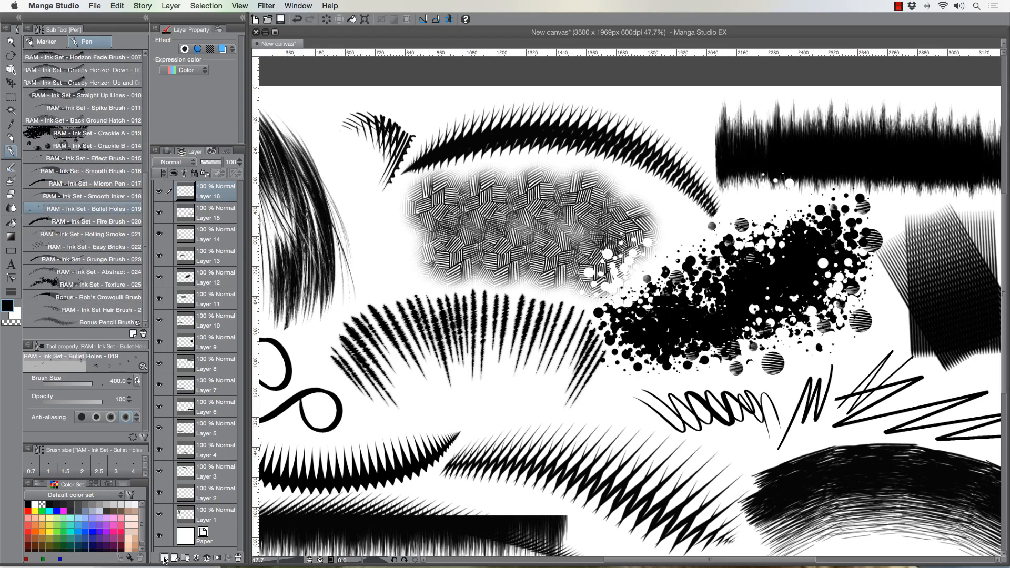
pyautogui.click(165, 558)
# Stamp several bullet holes at brush size 300 in the gap between the hair strokes and the background hatch patch
pyautogui.press('[')
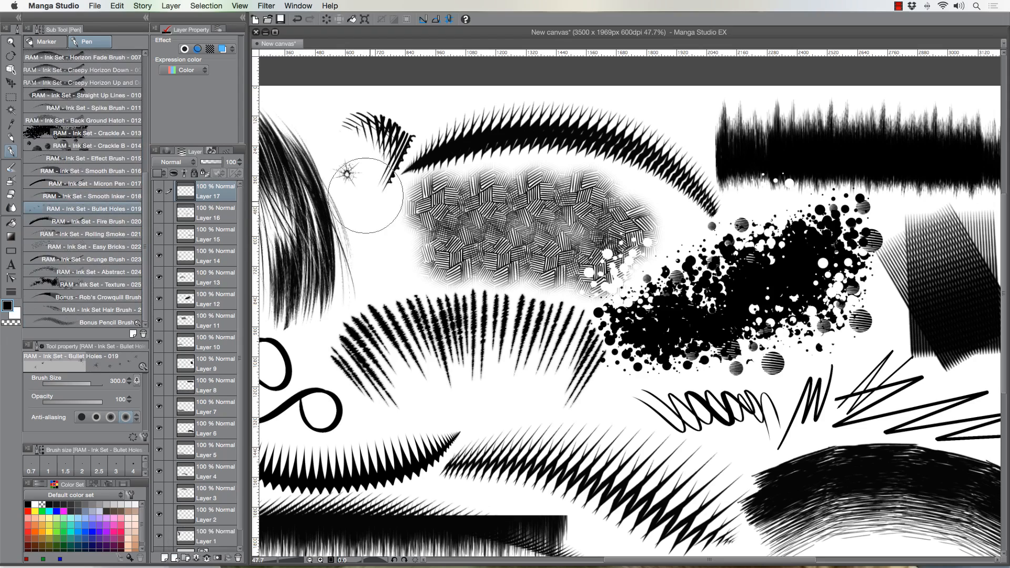
pyautogui.click(375, 224)
pyautogui.click(409, 264)
pyautogui.click(372, 272)
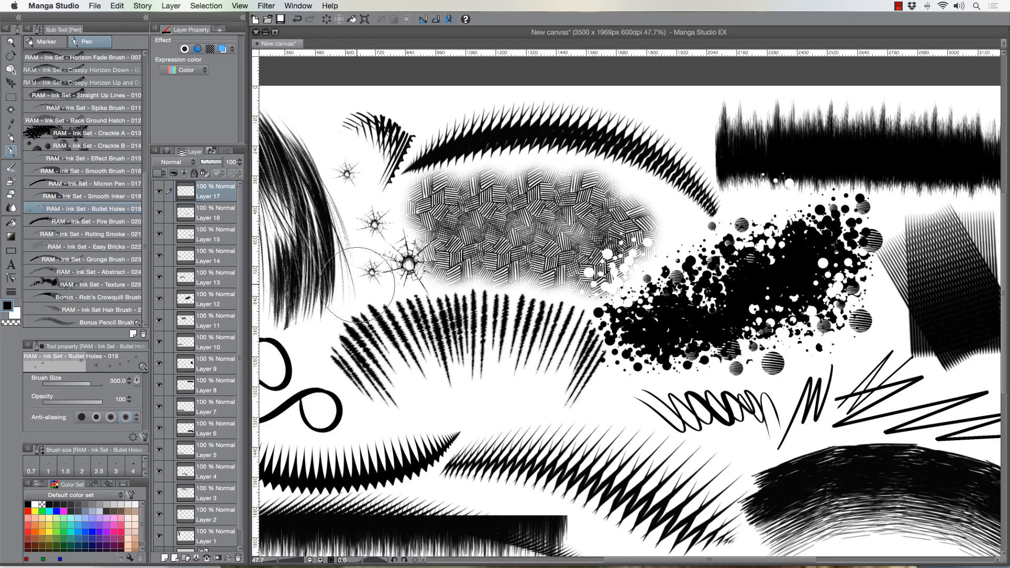
pyautogui.click(318, 132)
pyautogui.click(369, 166)
# Set the brush size to 400 and try five bullet holes around and below the bristly fan of strokes, undoing them
pyautogui.press(']')
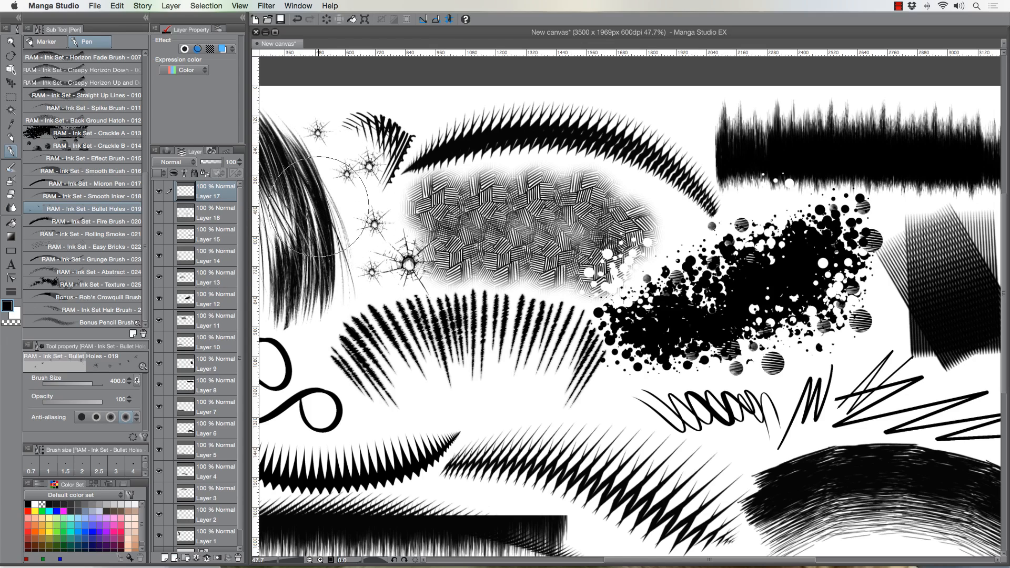
pyautogui.click(450, 407)
pyautogui.click(532, 404)
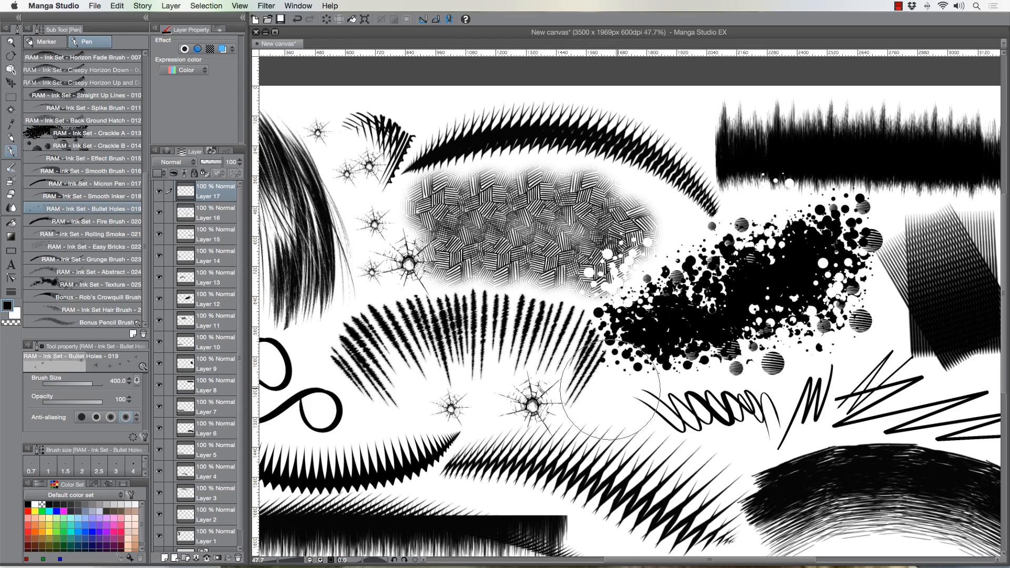
pyautogui.click(602, 365)
pyautogui.click(472, 354)
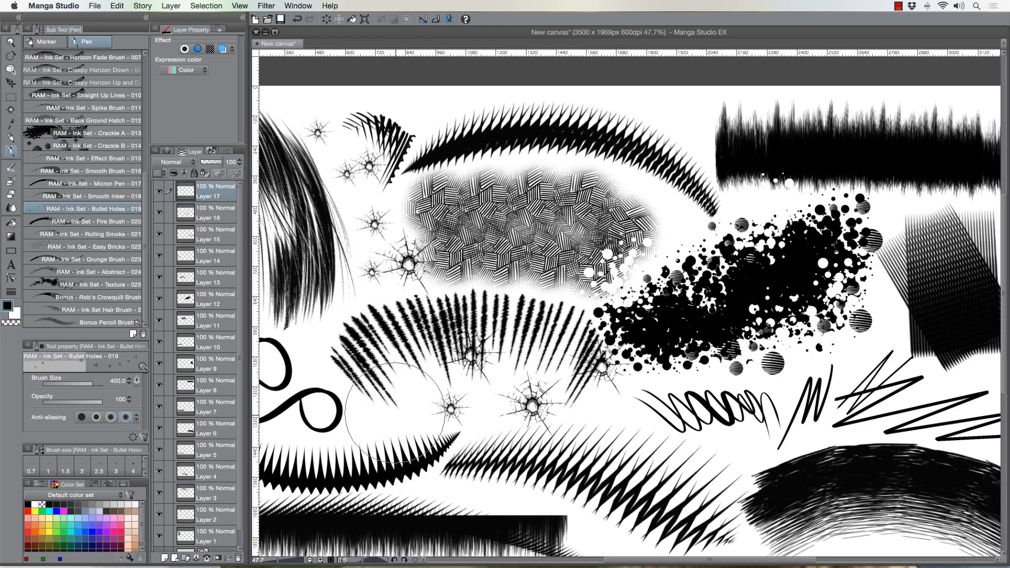
pyautogui.click(422, 432)
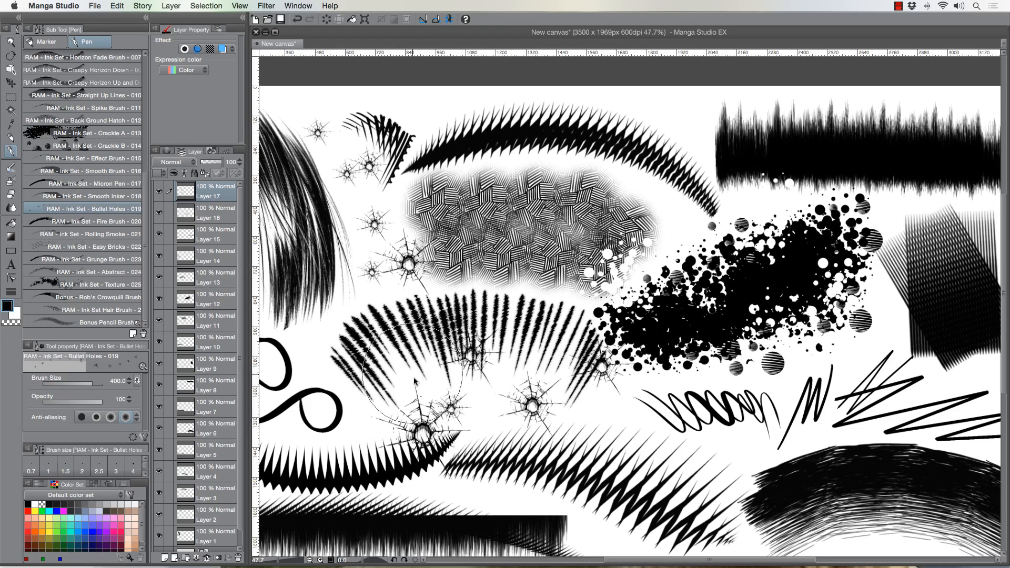
pyautogui.press('Delete')
# Try different groups of size 400 bullet holes beneath and over the bristly fan, undoing each group
pyautogui.click(453, 394)
pyautogui.click(530, 412)
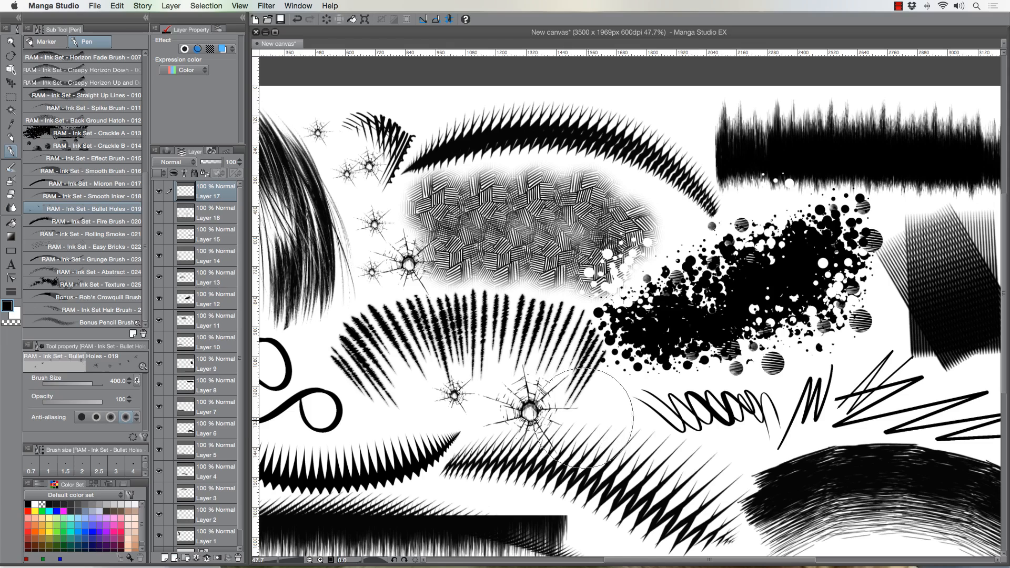
pyautogui.press('Delete')
pyautogui.click(436, 404)
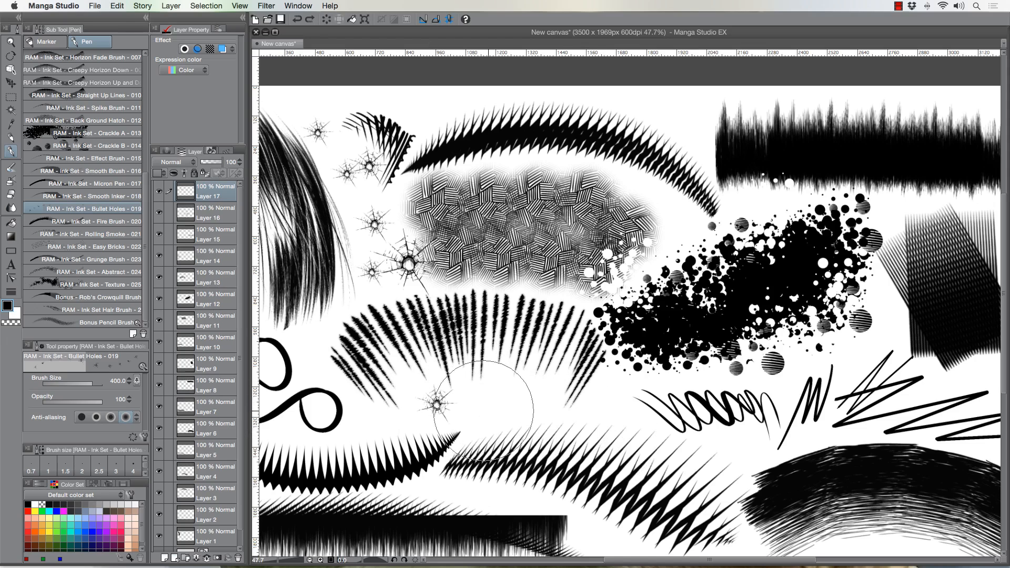
pyautogui.click(515, 412)
pyautogui.click(598, 413)
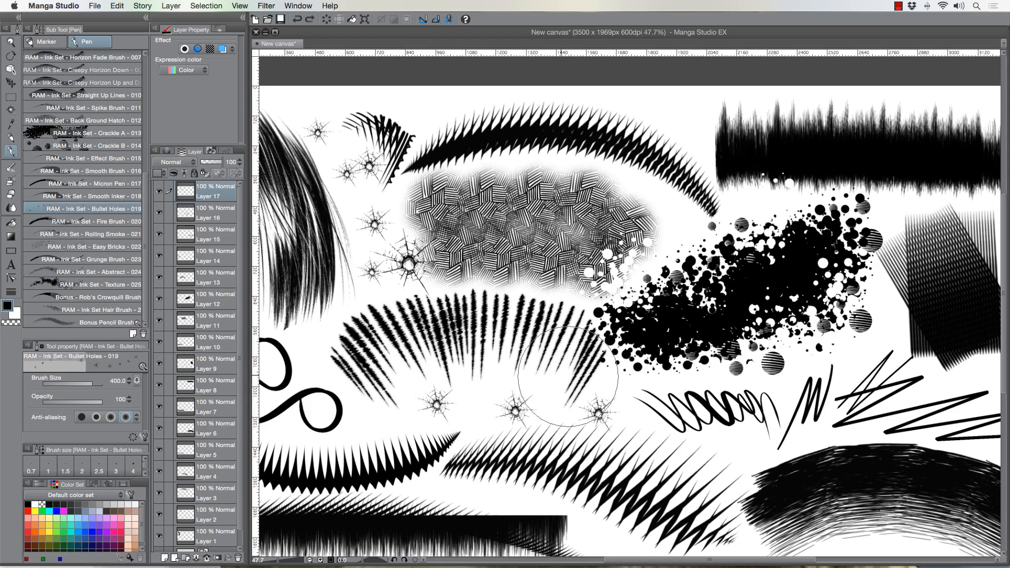
pyautogui.click(541, 371)
pyautogui.click(458, 367)
pyautogui.click(382, 398)
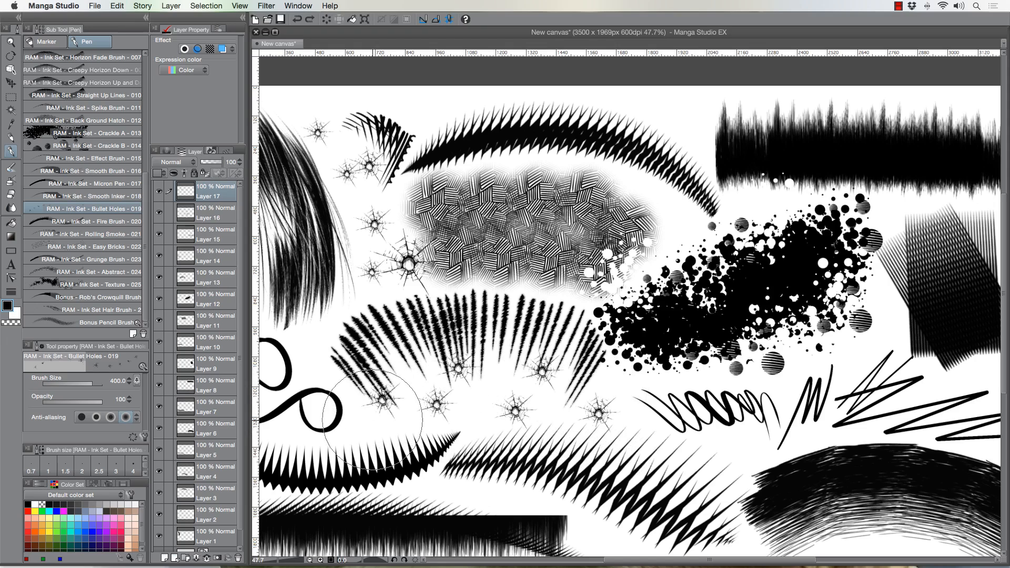
pyautogui.press('Delete')
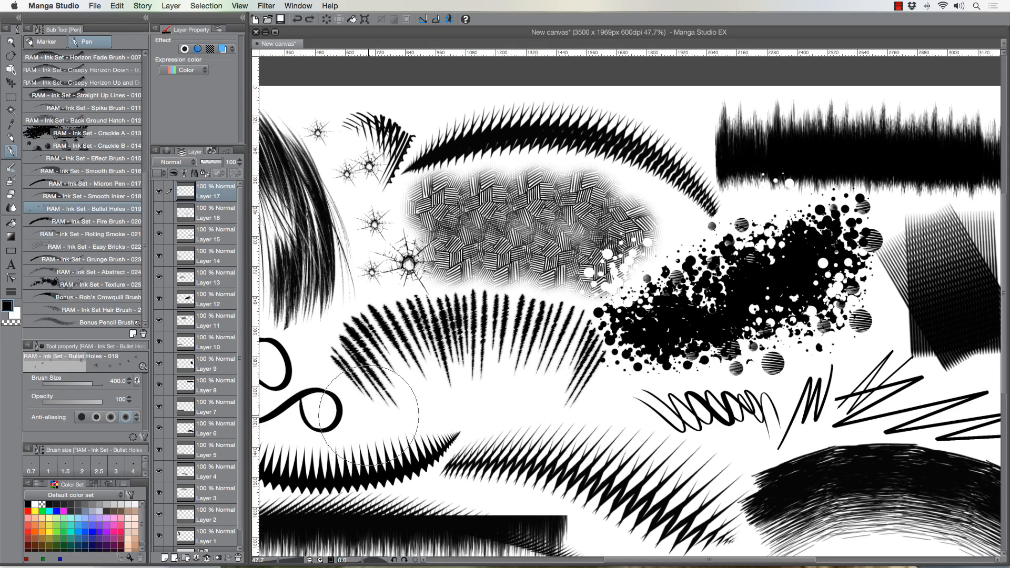
# Stamp a row of four bullet holes below the bristly fan and one over its strokes at size 400
pyautogui.click(372, 419)
pyautogui.click(451, 408)
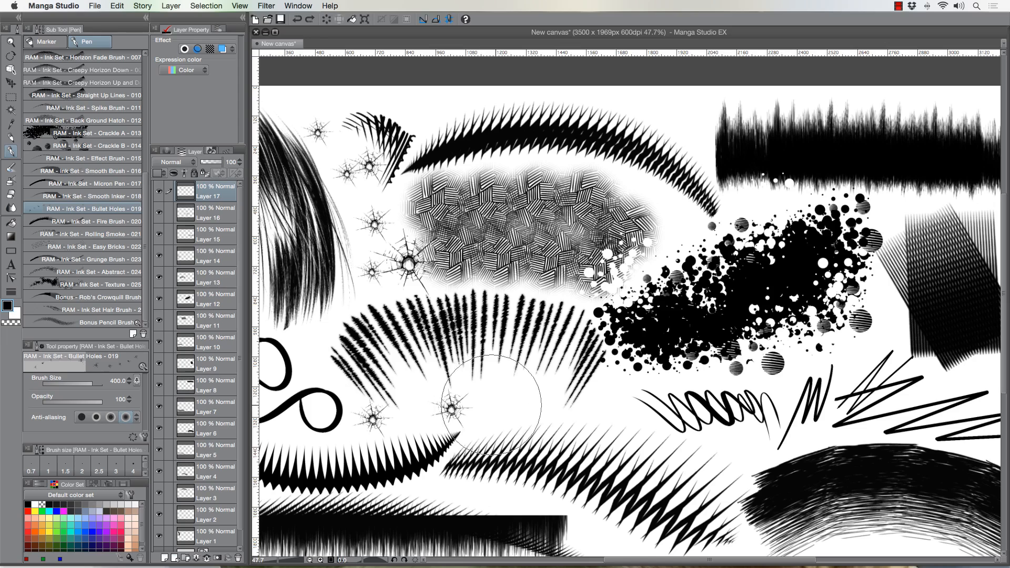
pyautogui.click(533, 409)
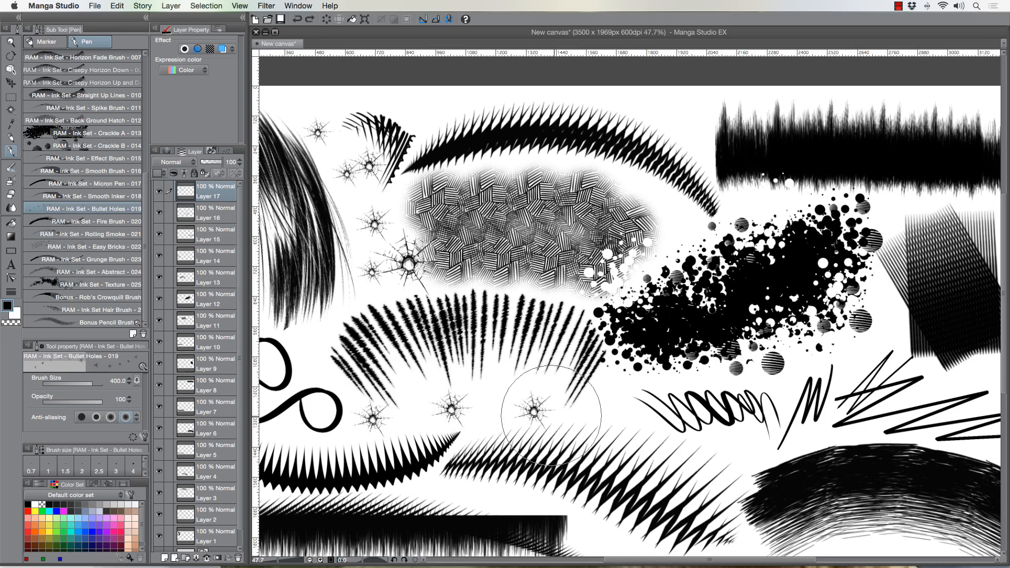
pyautogui.click(602, 405)
pyautogui.click(516, 363)
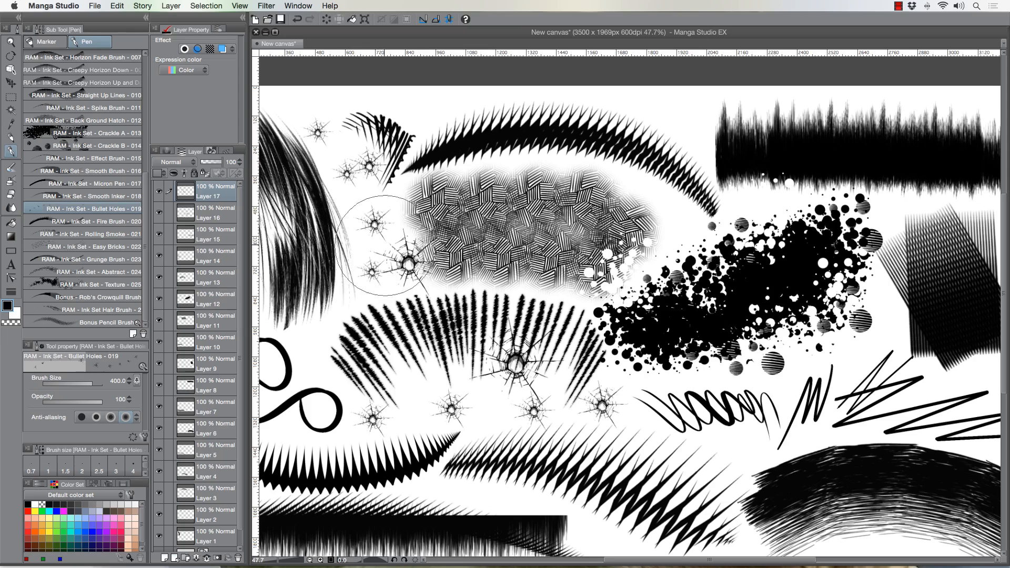
# Add a new layer and select the Fire Brush with its size set to 800
pyautogui.click(11, 42)
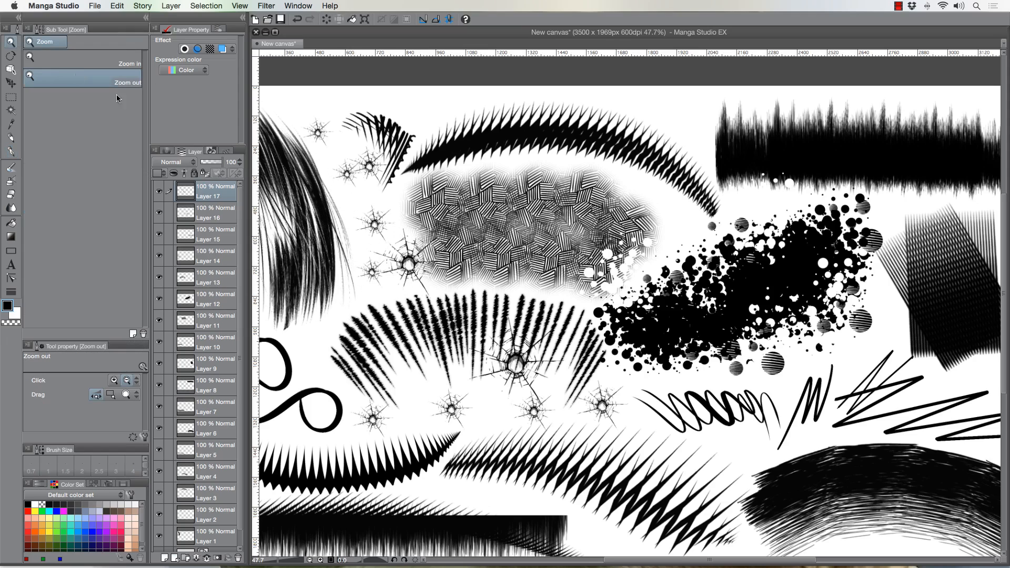
pyautogui.click(404, 288)
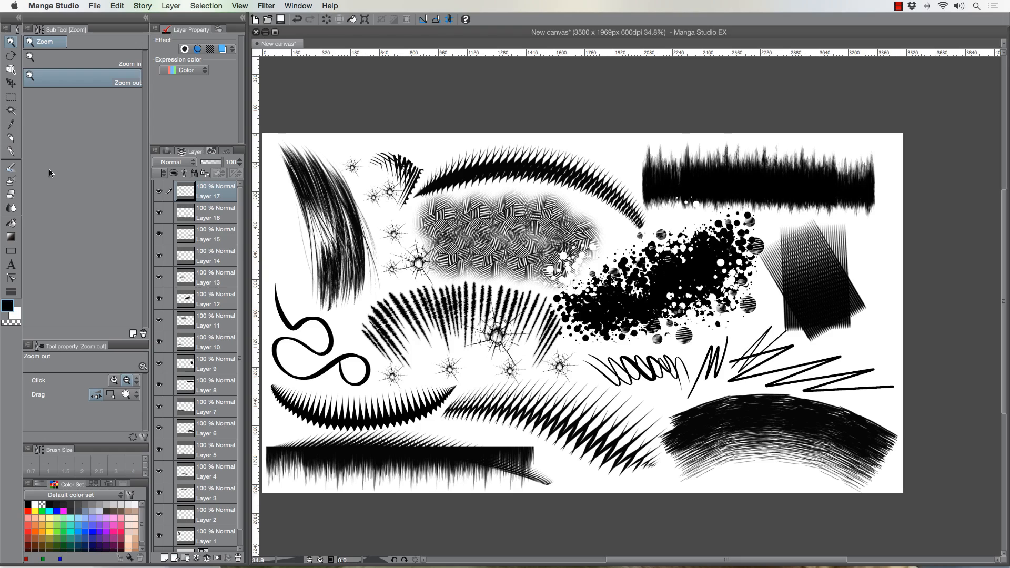
pyautogui.click(164, 557)
pyautogui.click(11, 153)
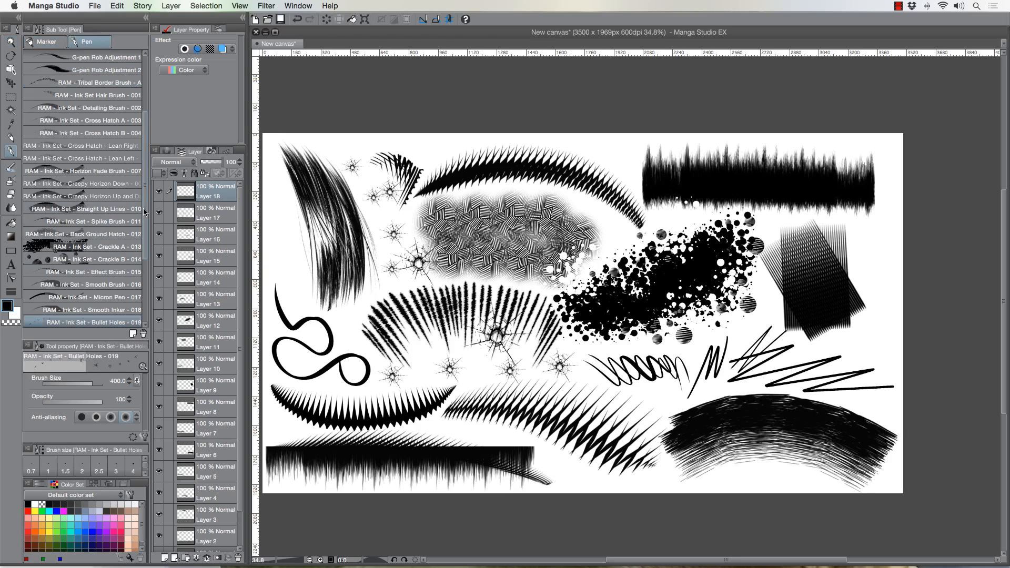
pyautogui.scroll(-3, 105, 237)
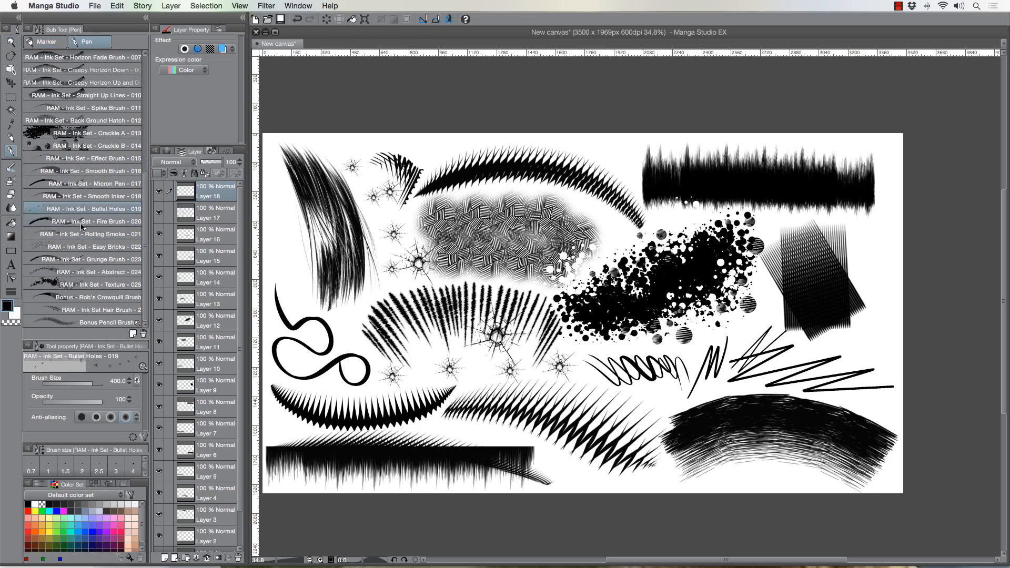
pyautogui.click(83, 223)
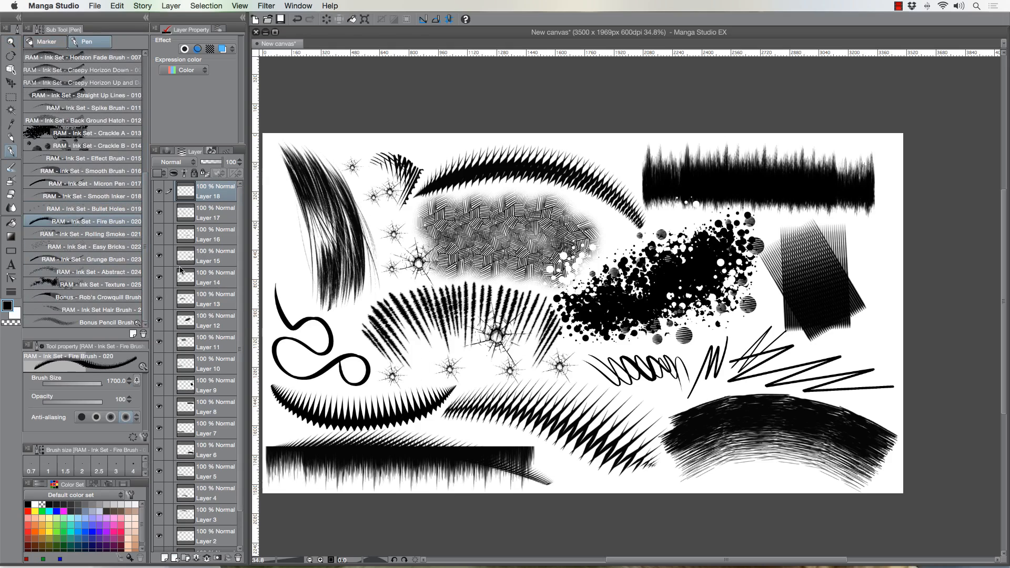
pyautogui.press('[')
pyautogui.press('[')
pyautogui.press('[')
pyautogui.press('[')
# Hide and reshow Layers 17 through 12 one at a time to identify which brush sample each holds
pyautogui.click(159, 213)
pyautogui.click(159, 211)
pyautogui.click(158, 234)
pyautogui.click(159, 235)
pyautogui.click(159, 254)
pyautogui.click(159, 254)
pyautogui.click(158, 277)
pyautogui.click(159, 277)
pyautogui.click(158, 299)
pyautogui.click(158, 299)
pyautogui.click(159, 320)
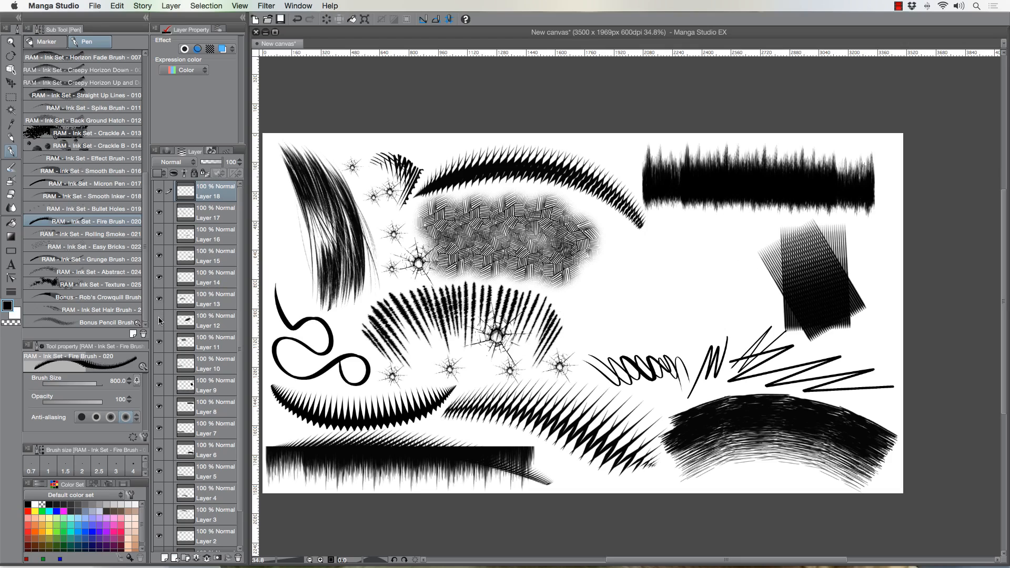
pyautogui.click(158, 320)
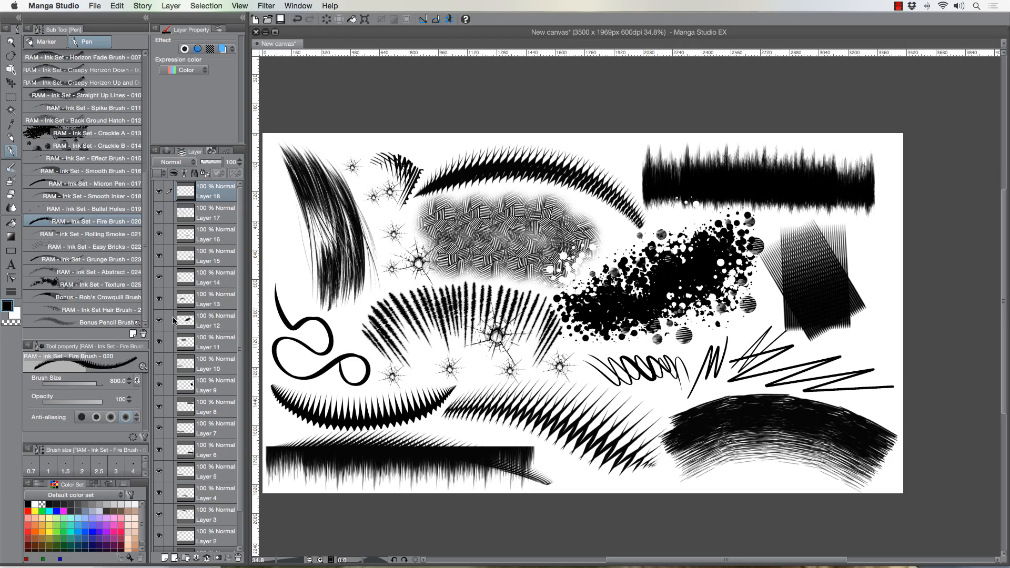
# Scale down the crackle sample on Layer 12 and move it up toward the dark horizon band
pyautogui.click(200, 317)
pyautogui.press('super+t')
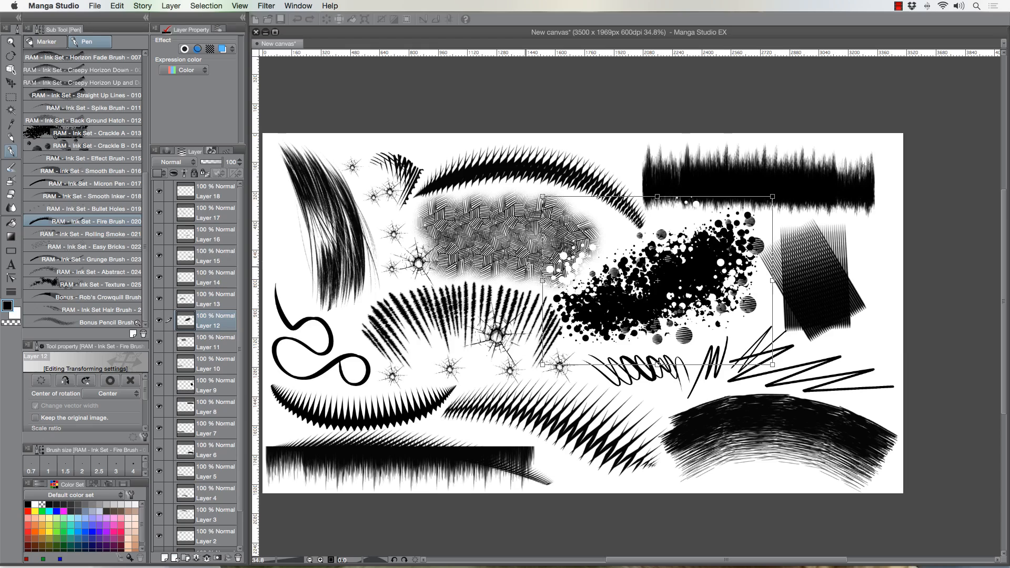
pyautogui.moveTo(540, 194); pyautogui.dragTo(587, 229)
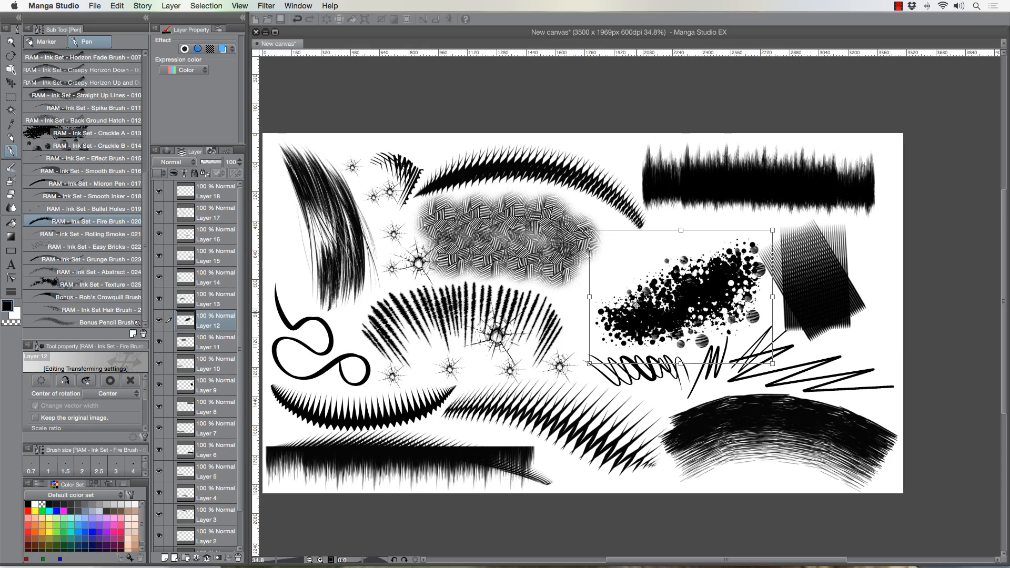
pyautogui.moveTo(639, 312); pyautogui.dragTo(631, 267)
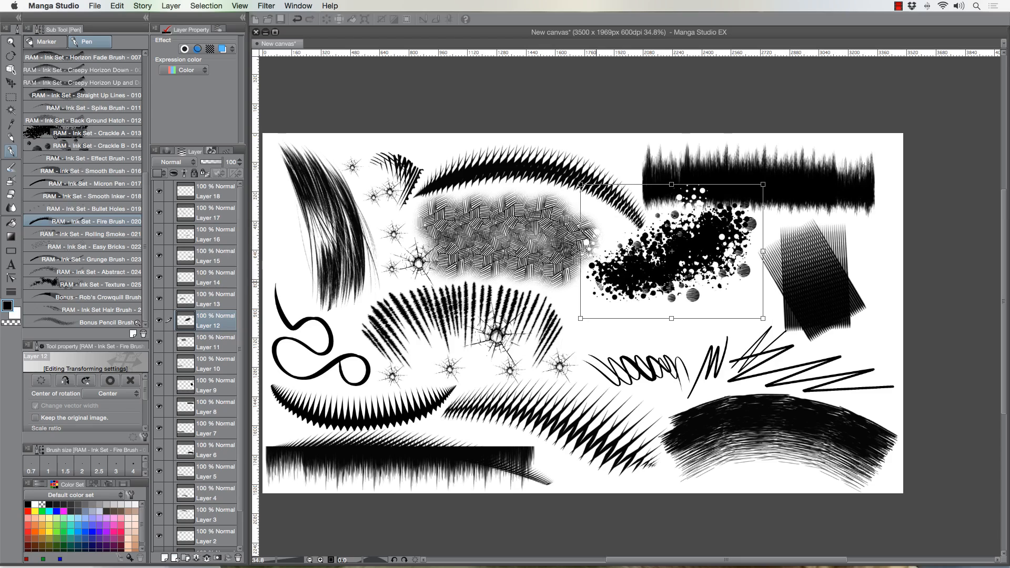
pyautogui.press('Return')
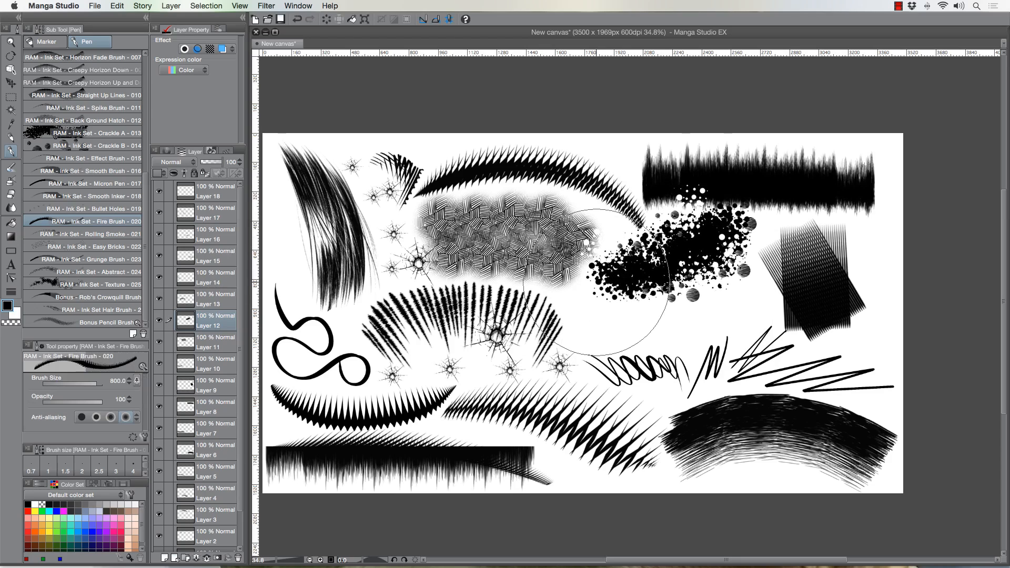
# Scale down the background hatch sample on Layer 11 and move it up beneath the arched spike stroke
pyautogui.click(159, 341)
pyautogui.click(159, 342)
pyautogui.click(209, 343)
pyautogui.press('super+t')
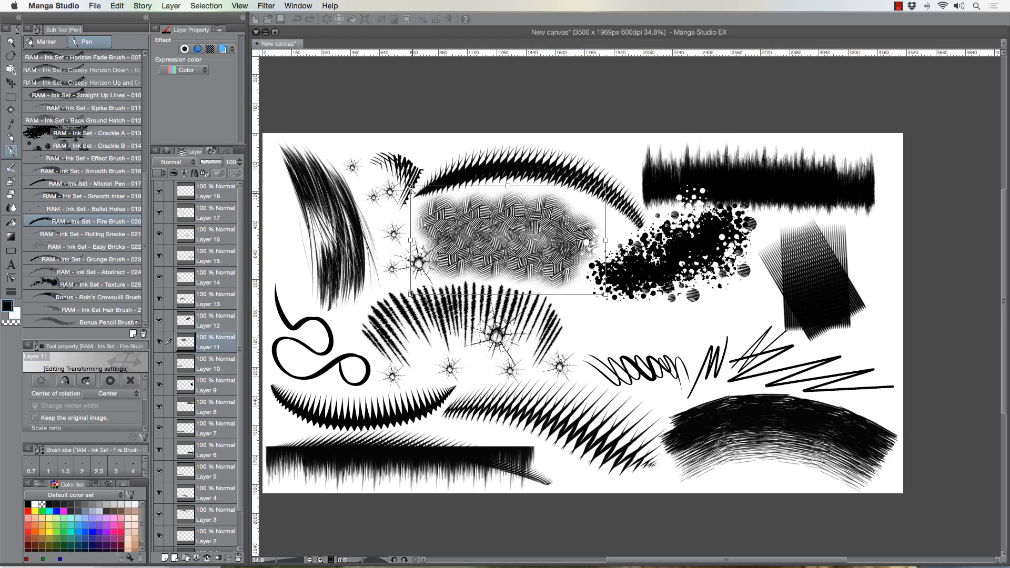
pyautogui.moveTo(410, 184); pyautogui.dragTo(439, 201)
pyautogui.moveTo(477, 235); pyautogui.dragTo(471, 212)
pyautogui.press('Return')
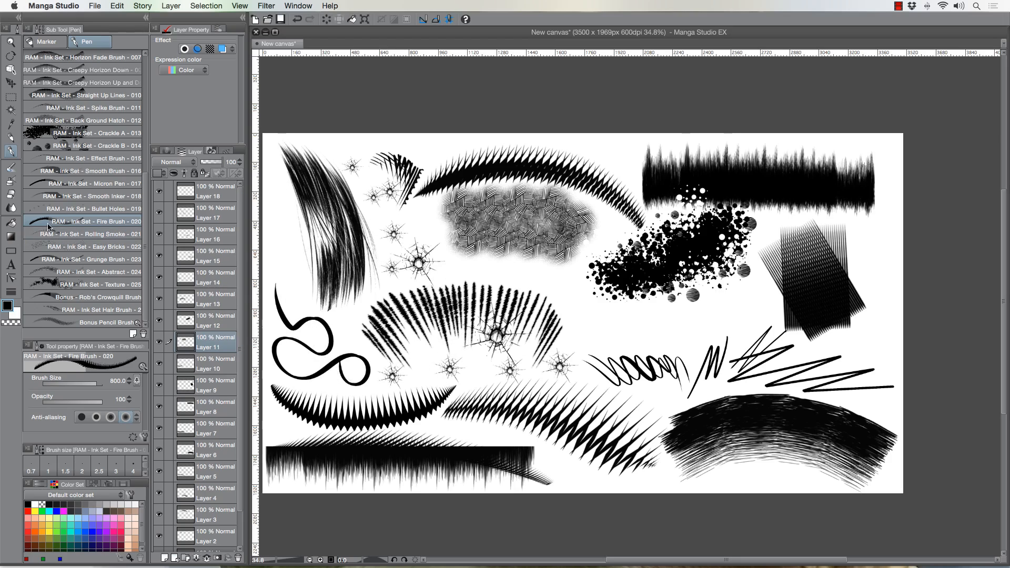
# Add a layer above the hatch layer and paint a cluster of flames below the crackle sample with the Fire Brush
pyautogui.click(164, 558)
pyautogui.moveTo(589, 336)
pyautogui.mouseDown()
pyautogui.moveTo(666, 333)
pyautogui.moveTo(675, 323)
pyautogui.moveTo(651, 326)
pyautogui.moveTo(656, 313)
pyautogui.moveTo(636, 311)
pyautogui.moveTo(618, 323)
pyautogui.moveTo(622, 308)
pyautogui.moveTo(585, 342)
pyautogui.moveTo(643, 324)
pyautogui.moveTo(687, 332)
pyautogui.moveTo(639, 239)
pyautogui.moveTo(641, 315)
pyautogui.moveTo(620, 348)
pyautogui.moveTo(639, 333)
pyautogui.moveTo(654, 347)
pyautogui.moveTo(677, 342)
pyautogui.moveTo(662, 353)
pyautogui.moveTo(607, 341)
pyautogui.moveTo(602, 357)
pyautogui.moveTo(610, 346)
pyautogui.moveTo(645, 356)
pyautogui.moveTo(675, 346)
pyautogui.moveTo(650, 347)
pyautogui.moveTo(615, 322)
pyautogui.moveTo(602, 237)
pyautogui.mouseUp()
pyautogui.hotkey('alt', 'space')
pyautogui.moveTo(637, 337); pyautogui.dragTo(678, 349)
pyautogui.moveTo(508, 370); pyautogui.dragTo(492, 375)
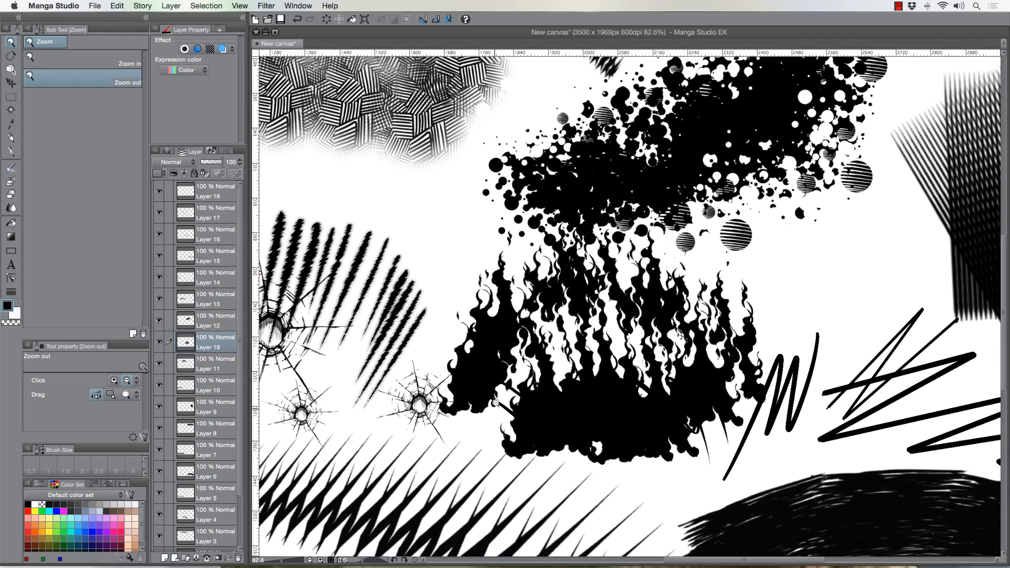
# Reduce the Fire Brush size to 500 and paint more flames along the lower edge of the flame cluster
pyautogui.click(11, 150)
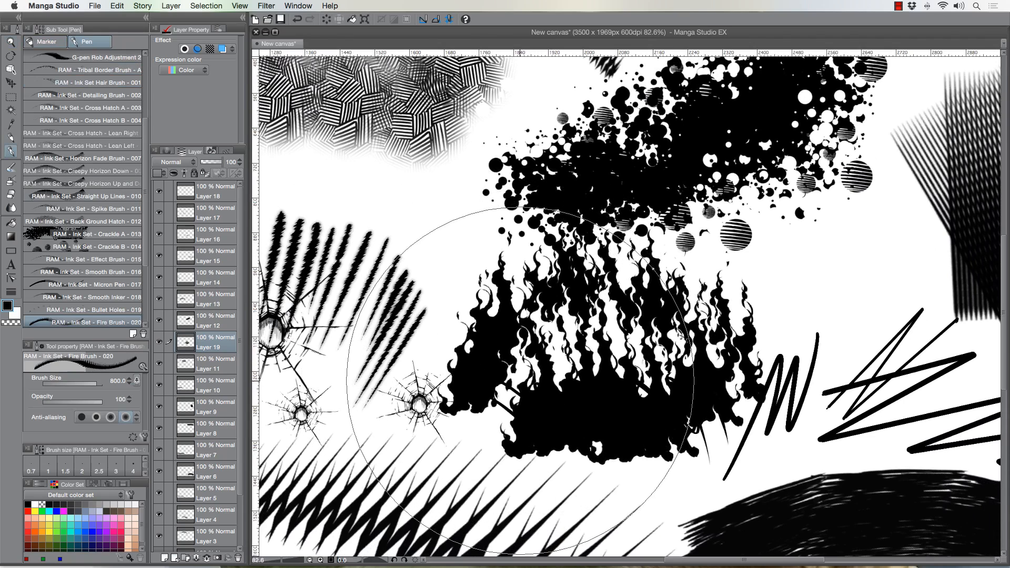
pyautogui.press('[')
pyautogui.press('[')
pyautogui.press('[')
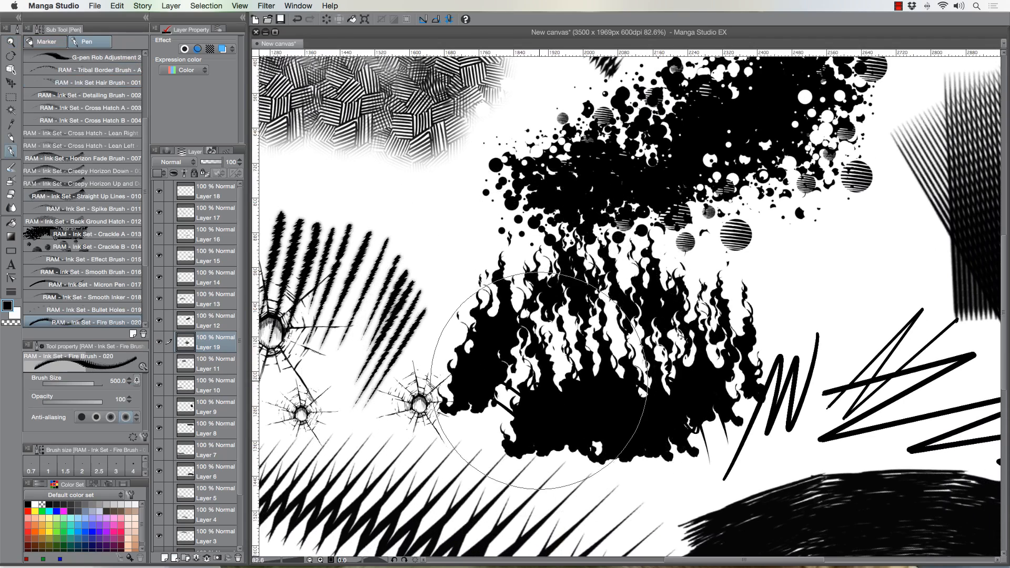
pyautogui.moveTo(539, 381)
pyautogui.mouseDown()
pyautogui.moveTo(539, 417)
pyautogui.moveTo(591, 427)
pyautogui.moveTo(599, 415)
pyautogui.moveTo(571, 420)
pyautogui.moveTo(605, 431)
pyautogui.mouseUp()
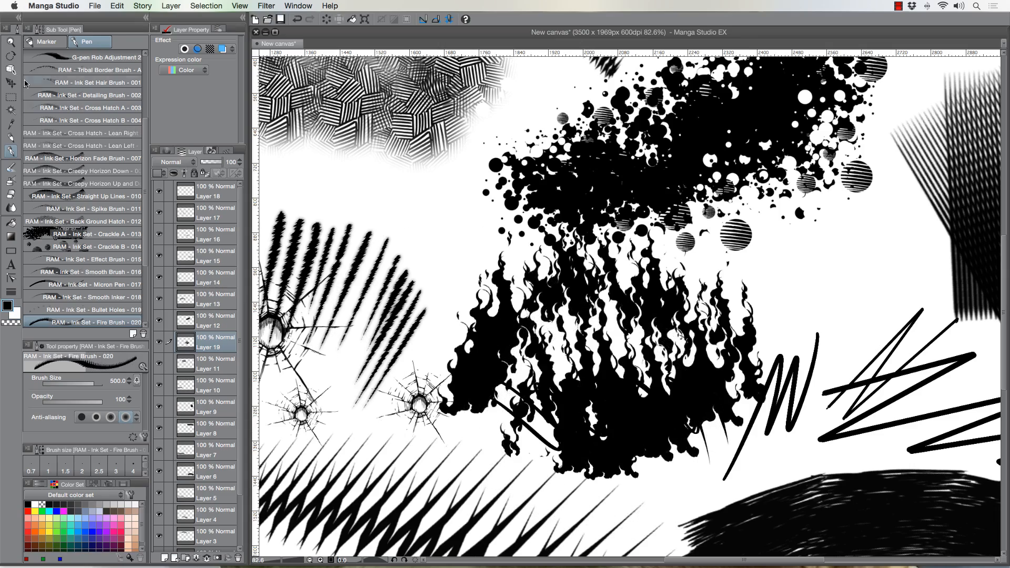
# Move the flame layer to the right, over the loose pen scribbles, using the Move layer tool
pyautogui.click(10, 45)
pyautogui.moveTo(472, 292); pyautogui.dragTo(502, 304)
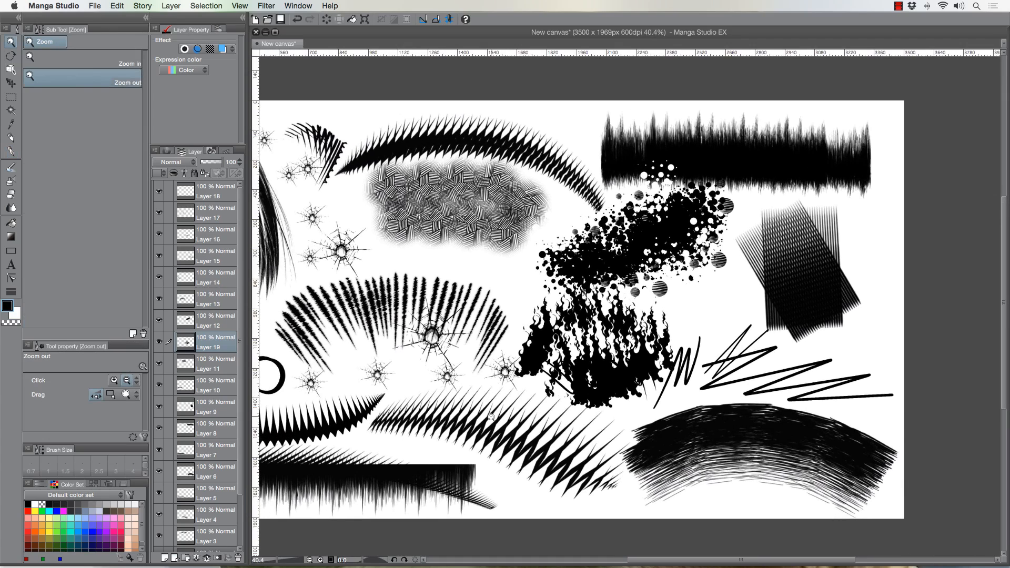
pyautogui.click(11, 151)
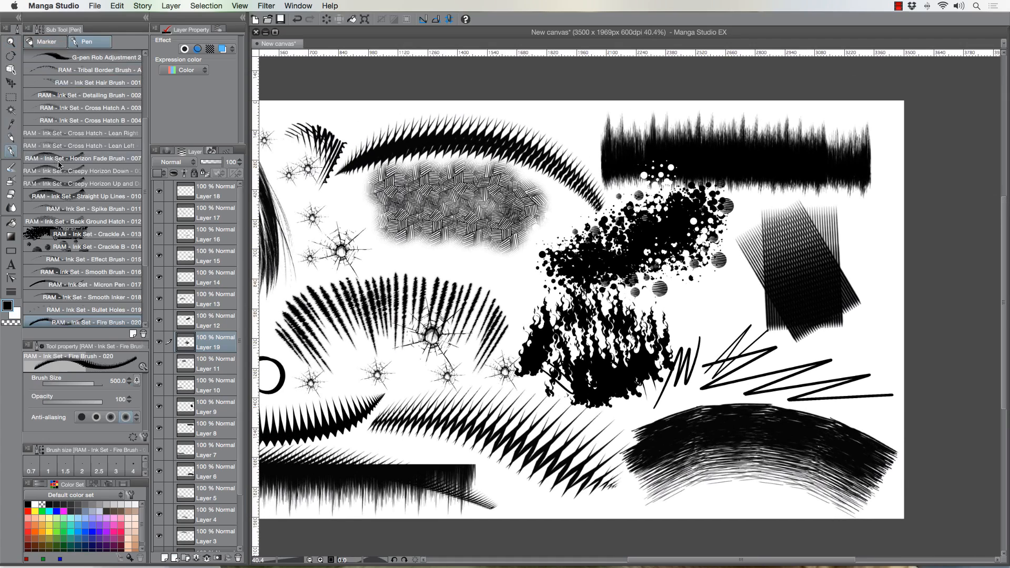
pyautogui.click(10, 82)
pyautogui.moveTo(551, 319); pyautogui.dragTo(624, 321)
pyautogui.moveTo(449, 347); pyautogui.dragTo(528, 350)
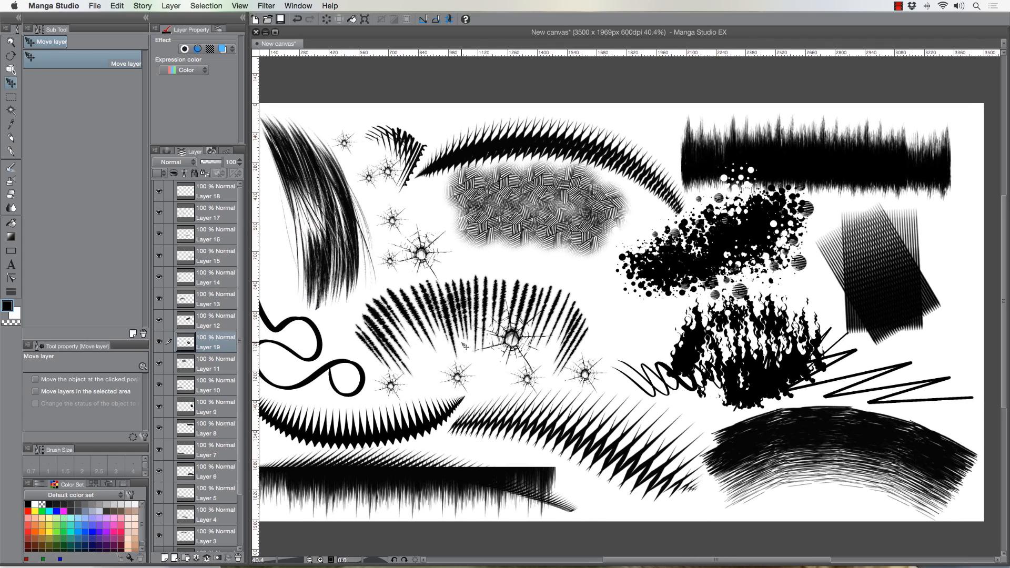
pyautogui.click(898, 7)
pyautogui.click(906, 20)
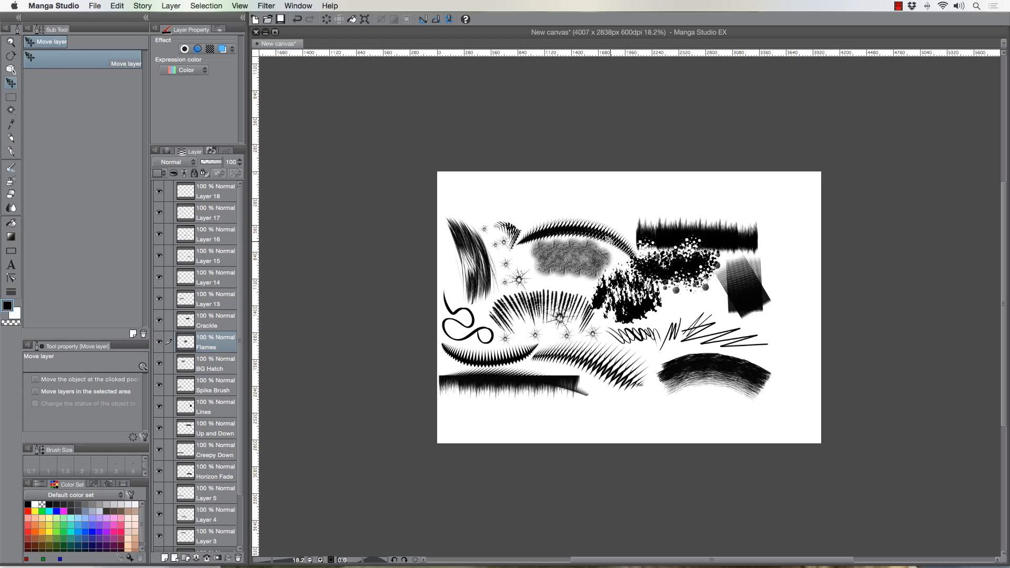
# Enlarge the canvas to 5010 x 3953 px by extending its left, top and bottom edges
pyautogui.click(117, 6)
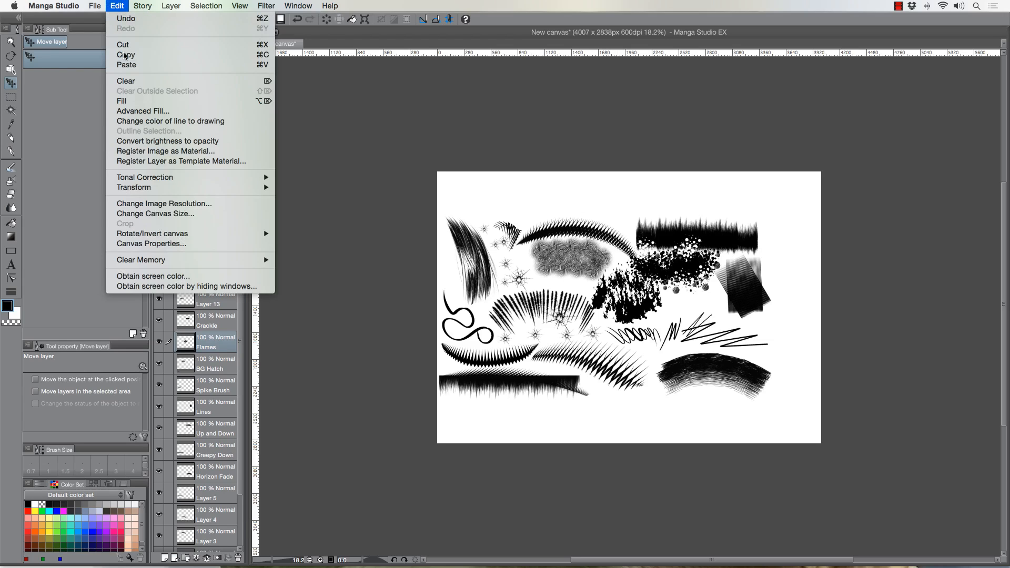
pyautogui.click(178, 213)
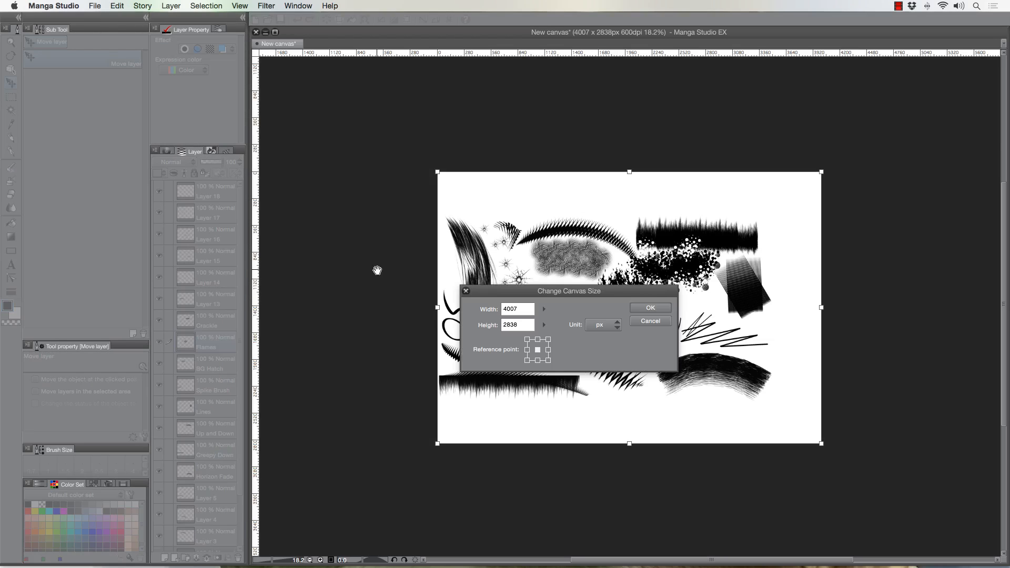
pyautogui.moveTo(437, 307); pyautogui.dragTo(340, 307)
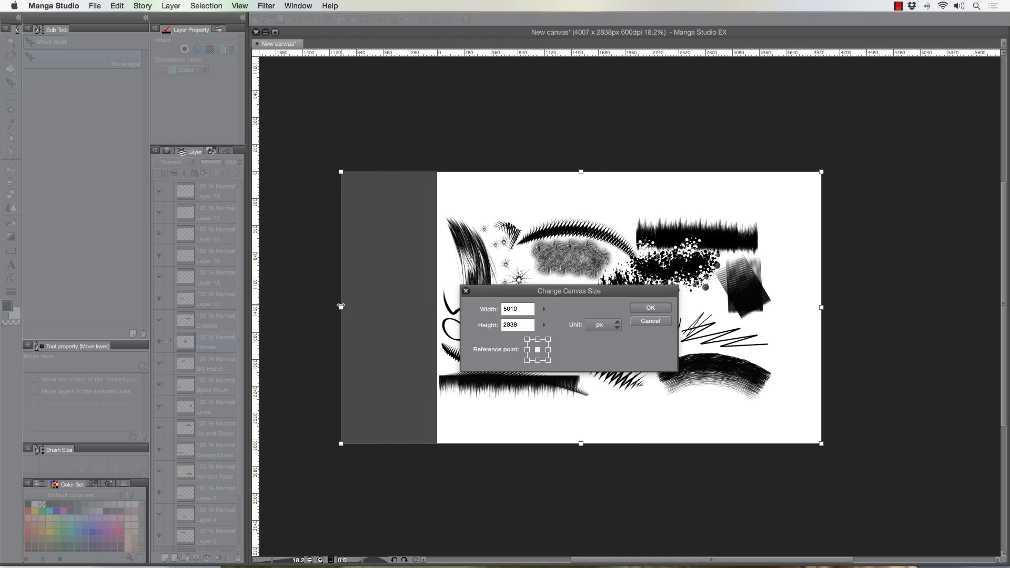
pyautogui.moveTo(581, 172); pyautogui.dragTo(585, 122)
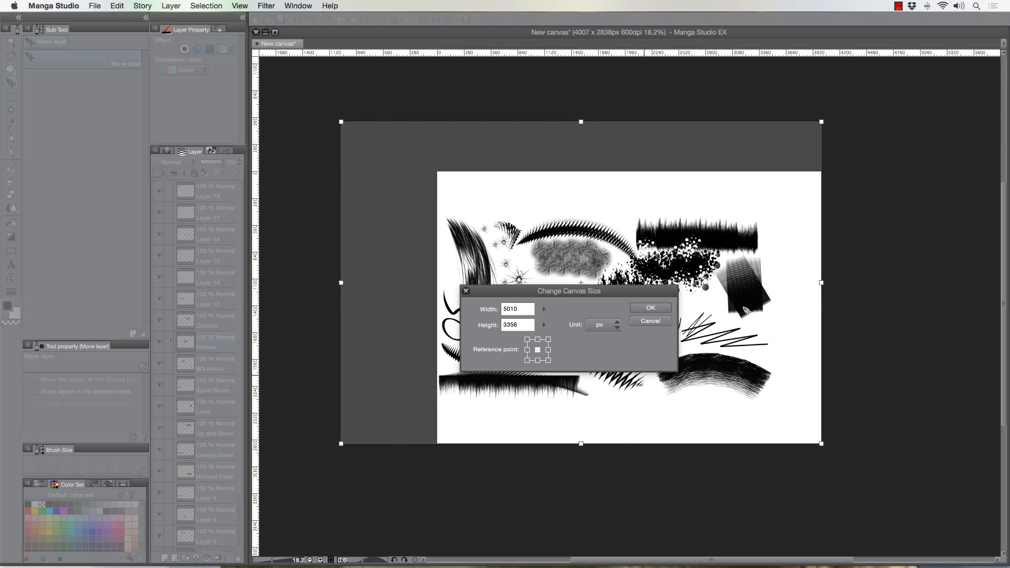
pyautogui.moveTo(580, 443); pyautogui.dragTo(582, 497)
pyautogui.click(650, 307)
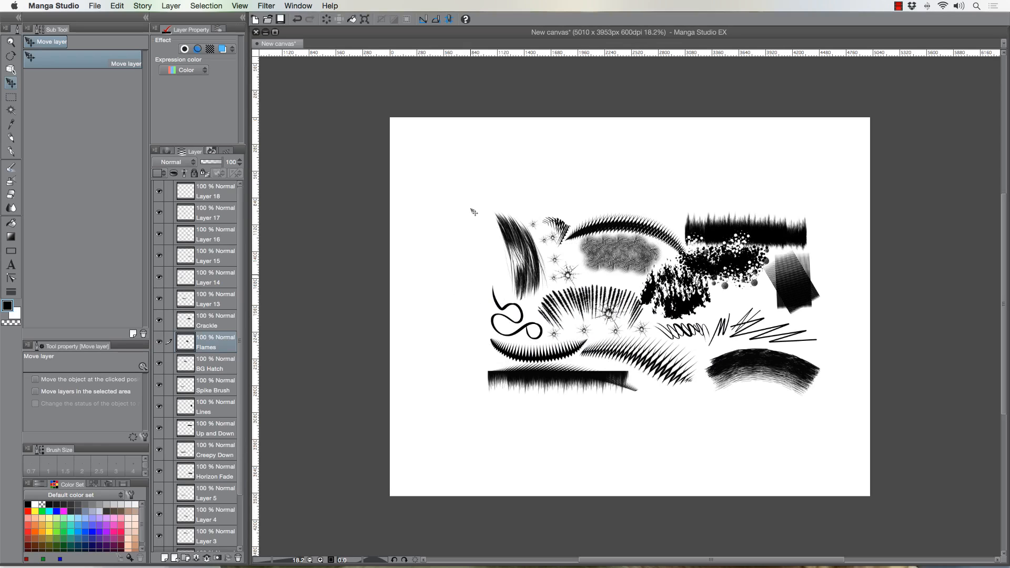
# Inspect the blank space around the upper-left corner of the enlarged canvas
pyautogui.scroll(3, 390, 121)
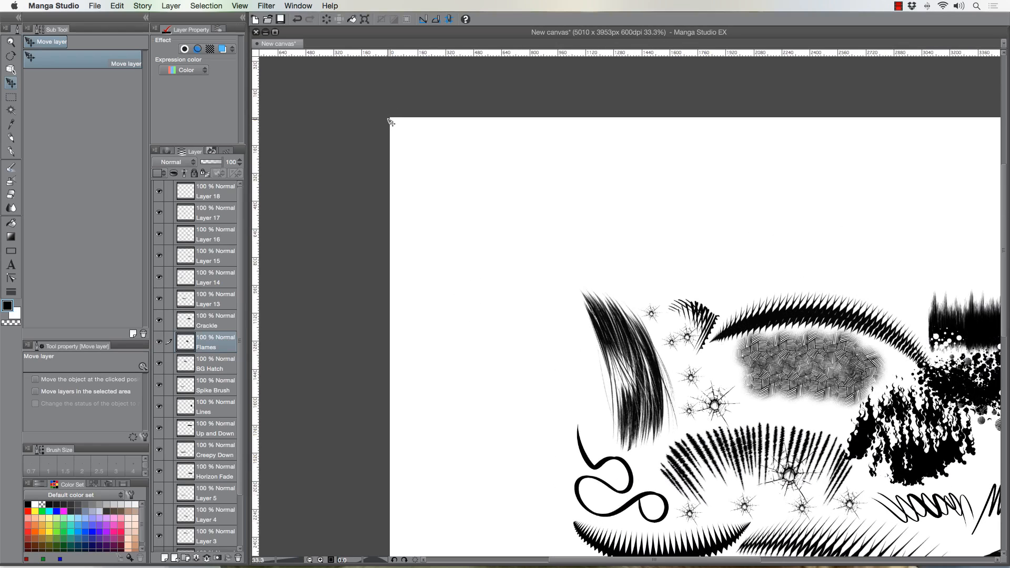
pyautogui.scroll(-2, 426, 152)
pyautogui.scroll(3, 425, 152)
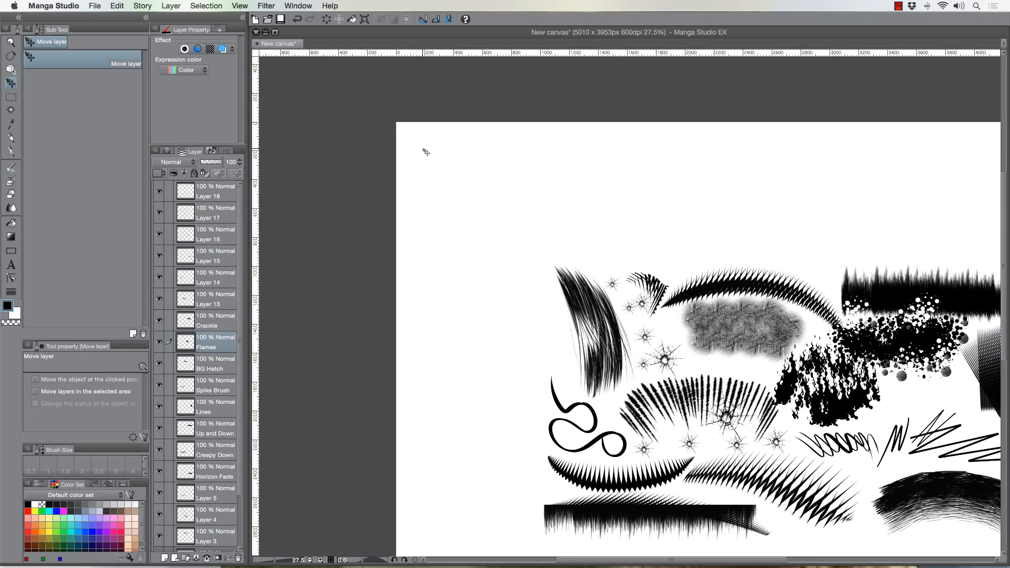
pyautogui.scroll(-2, 426, 152)
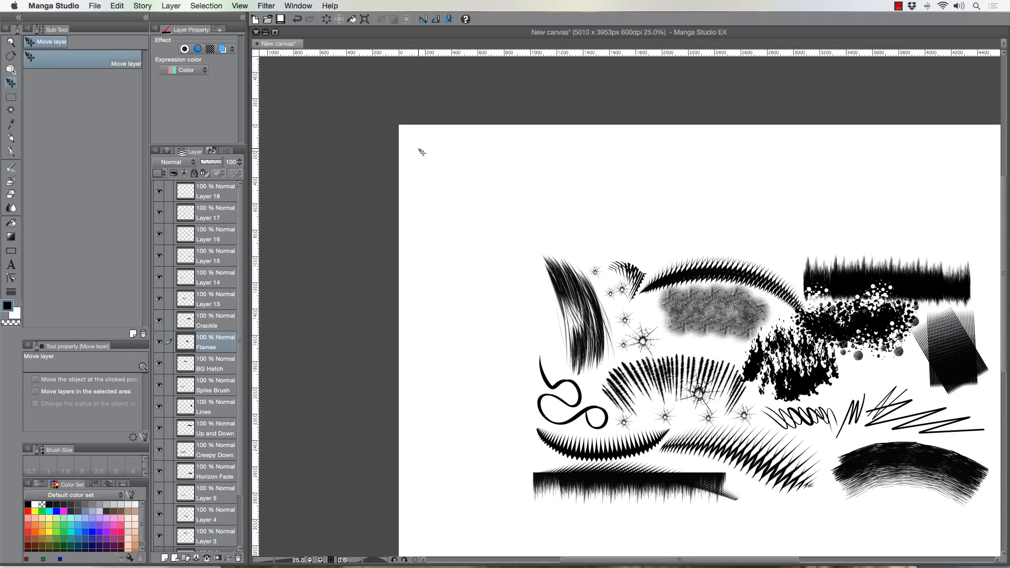
pyautogui.scroll(1, 422, 152)
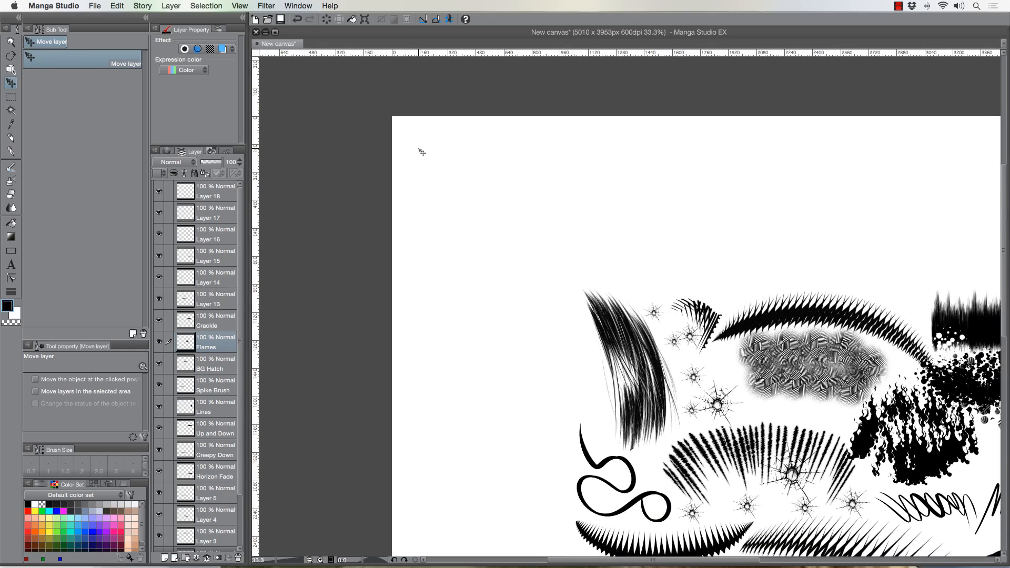
pyautogui.scroll(1, 422, 152)
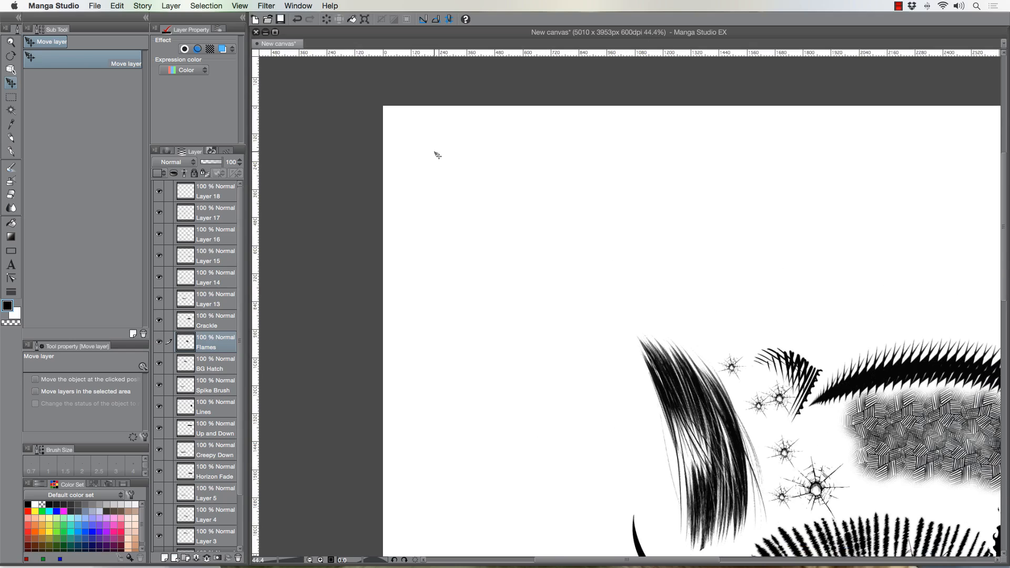
pyautogui.scroll(-1, 426, 178)
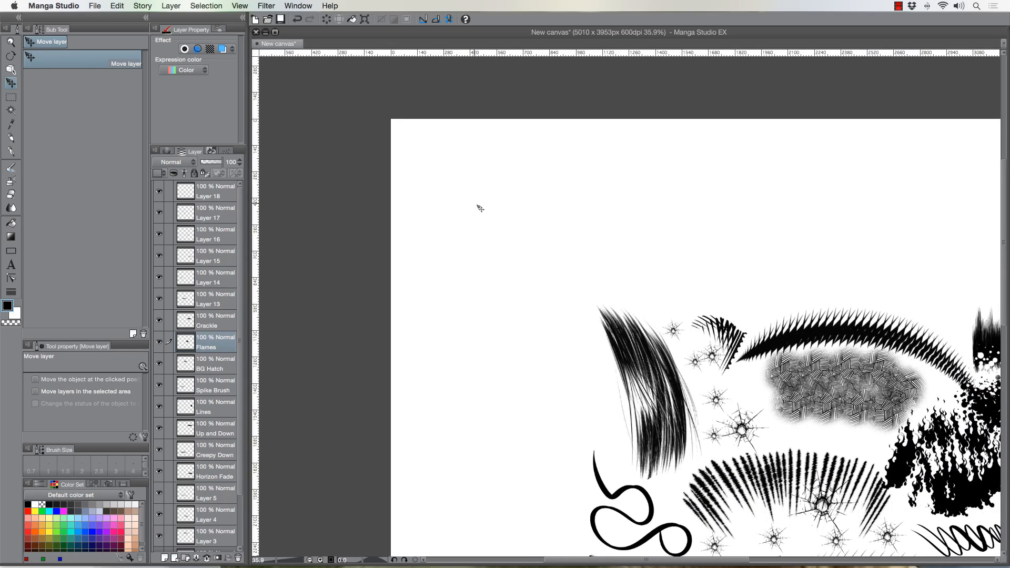
pyautogui.moveTo(480, 208); pyautogui.dragTo(437, 166)
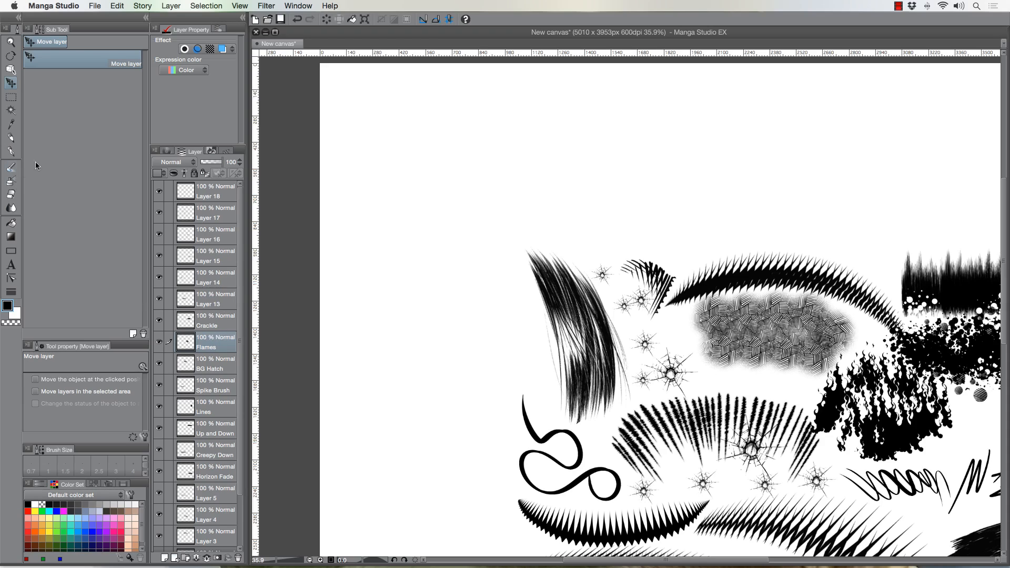
# Select the Rolling Smoke brush and add a new layer named RS above the Flames layer
pyautogui.click(11, 152)
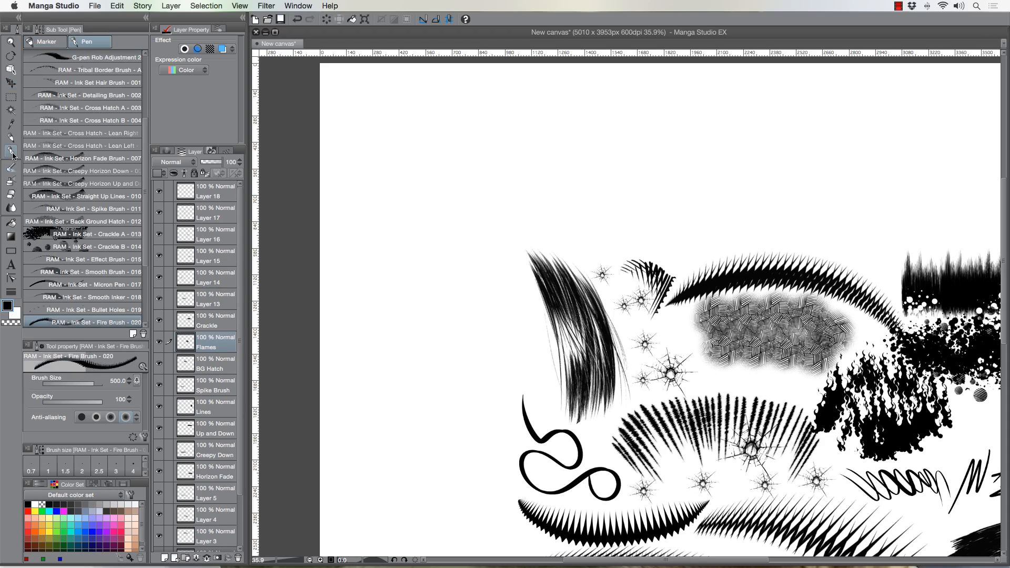
pyautogui.scroll(-5, 146, 299)
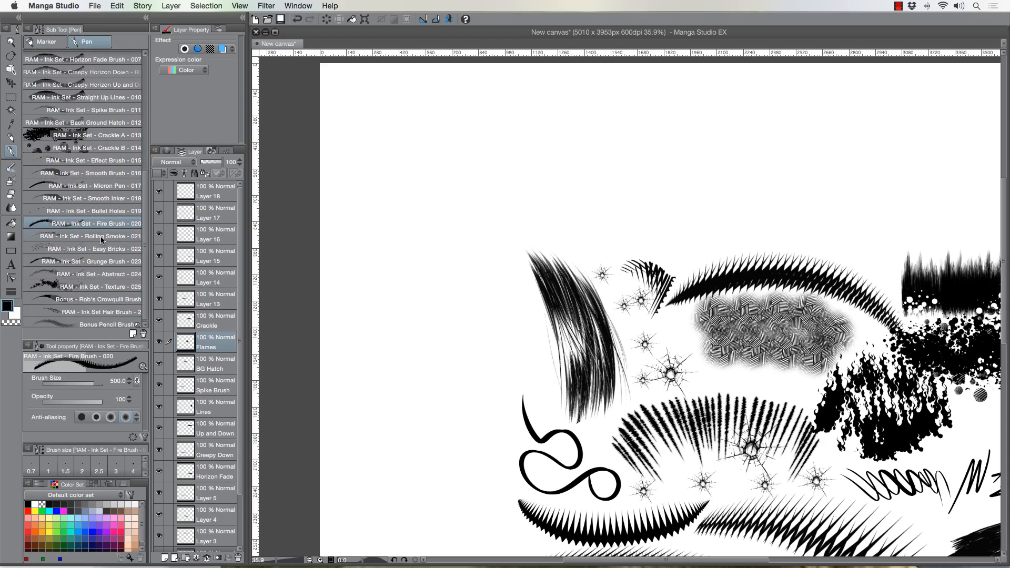
pyautogui.click(102, 238)
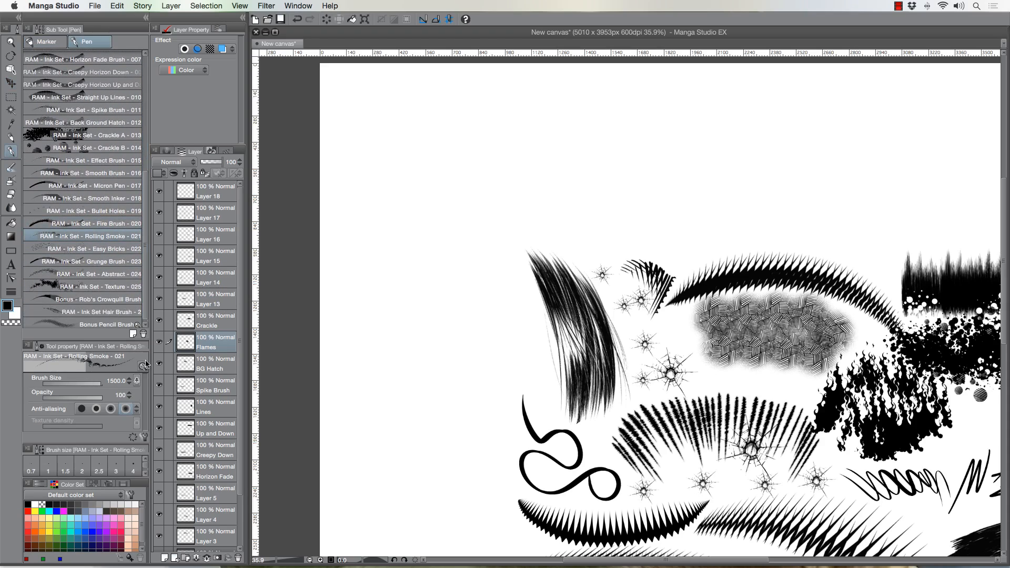
pyautogui.click(163, 558)
pyautogui.doubleClick(208, 347)
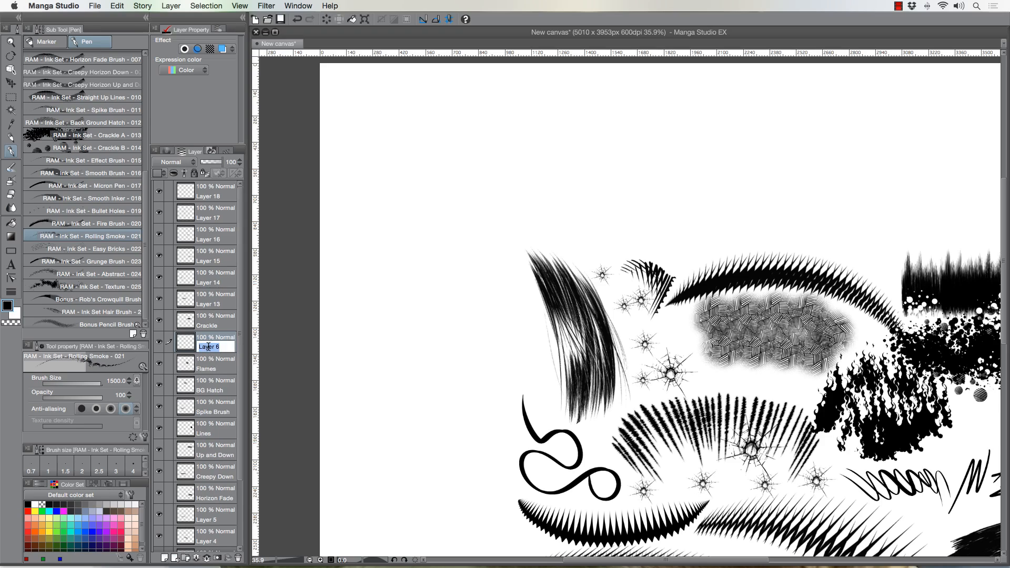
pyautogui.write('F')
pyautogui.press('Return')
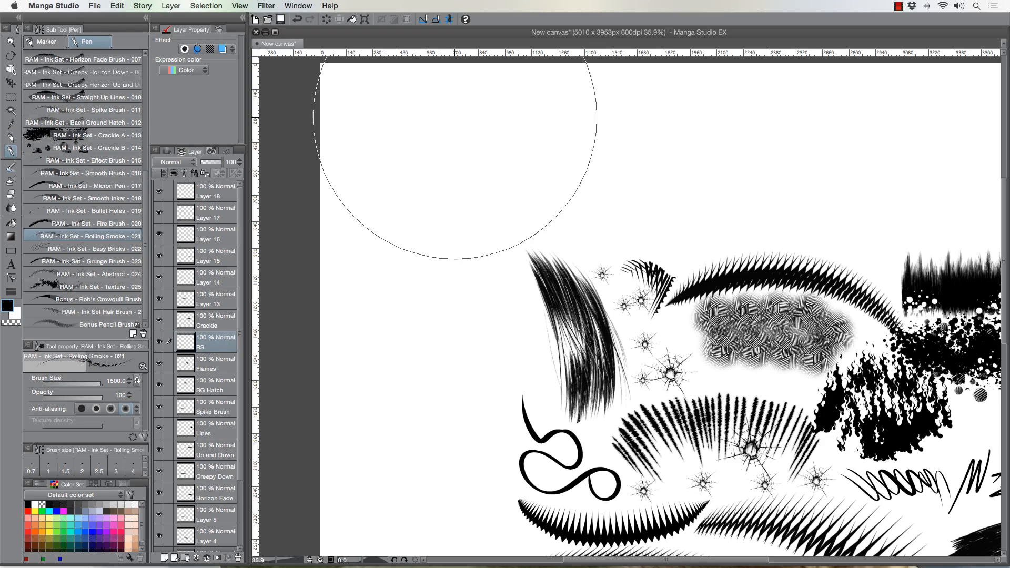
# Set the brush size to 800, test a short smoke stroke in the blank upper-left area, and undo it
pyautogui.press('[')
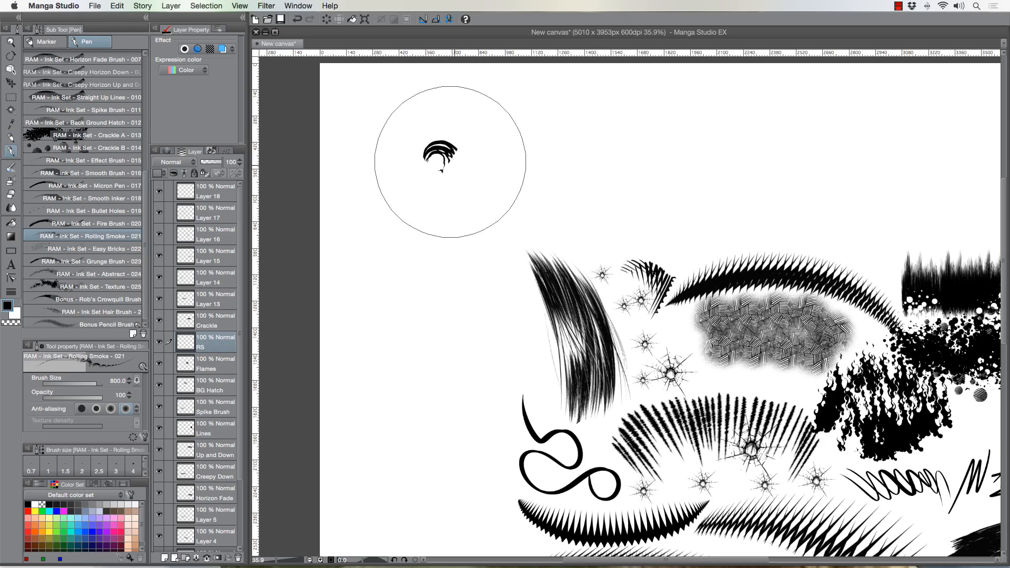
pyautogui.moveTo(449, 218)
pyautogui.mouseDown()
pyautogui.moveTo(397, 229)
pyautogui.moveTo(372, 203)
pyautogui.moveTo(372, 168)
pyautogui.moveTo(409, 146)
pyautogui.moveTo(449, 154)
pyautogui.moveTo(471, 192)
pyautogui.moveTo(443, 242)
pyautogui.mouseUp()
pyautogui.press('super+z')
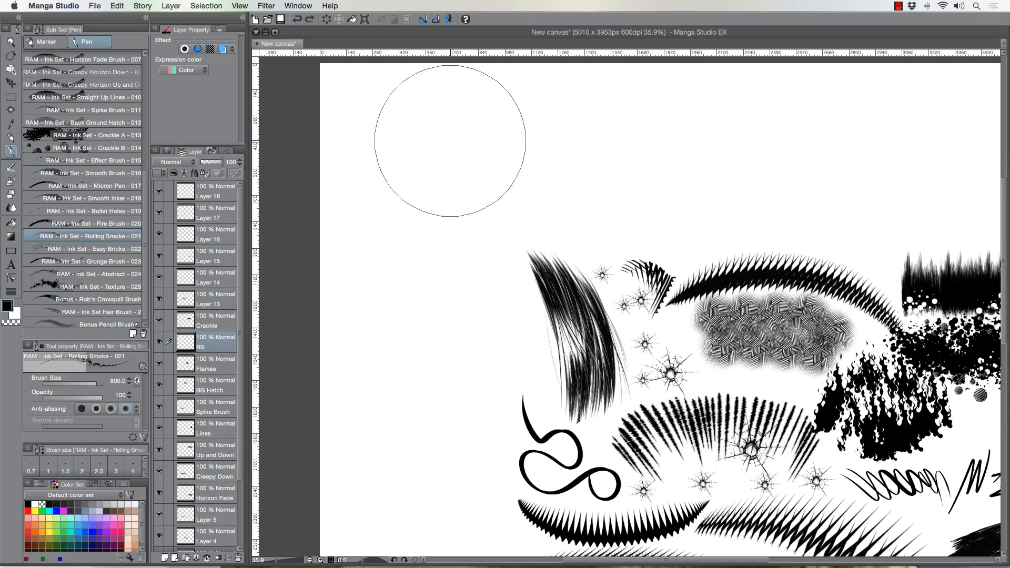
# Try curved Rolling Smoke strokes at brush sizes 700 and 800 in the blank upper-left area, and undo them
pyautogui.moveTo(446, 166); pyautogui.dragTo(429, 260)
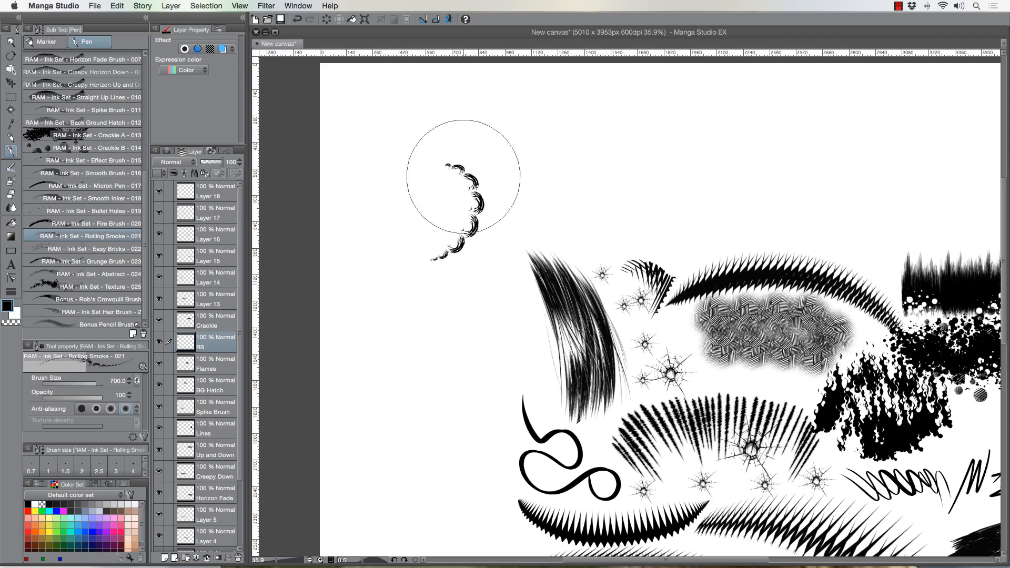
pyautogui.press(']')
pyautogui.moveTo(456, 167)
pyautogui.mouseDown()
pyautogui.moveTo(471, 172)
pyautogui.moveTo(448, 266)
pyautogui.mouseUp()
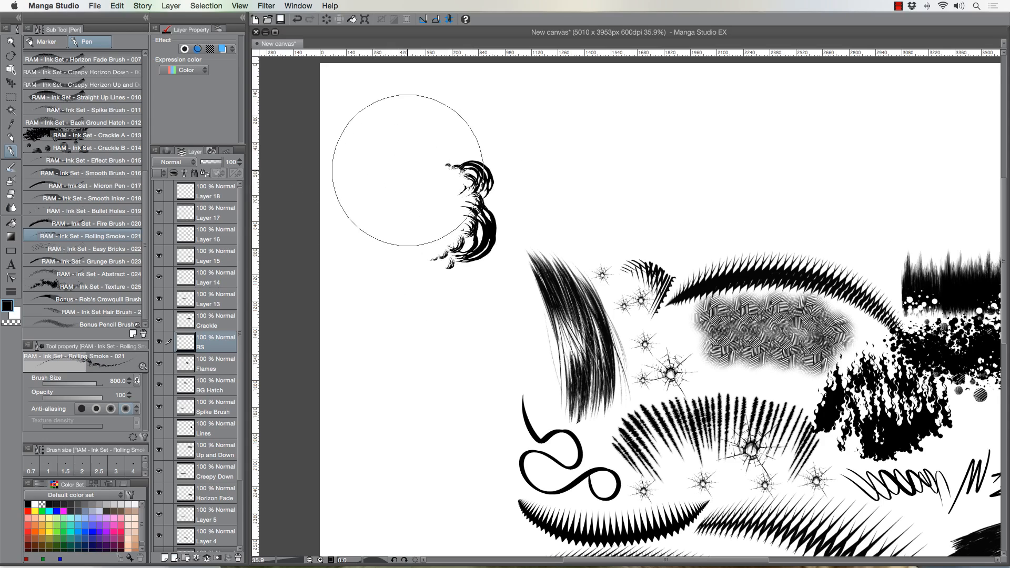
pyautogui.press('super+z')
pyautogui.press('super+z')
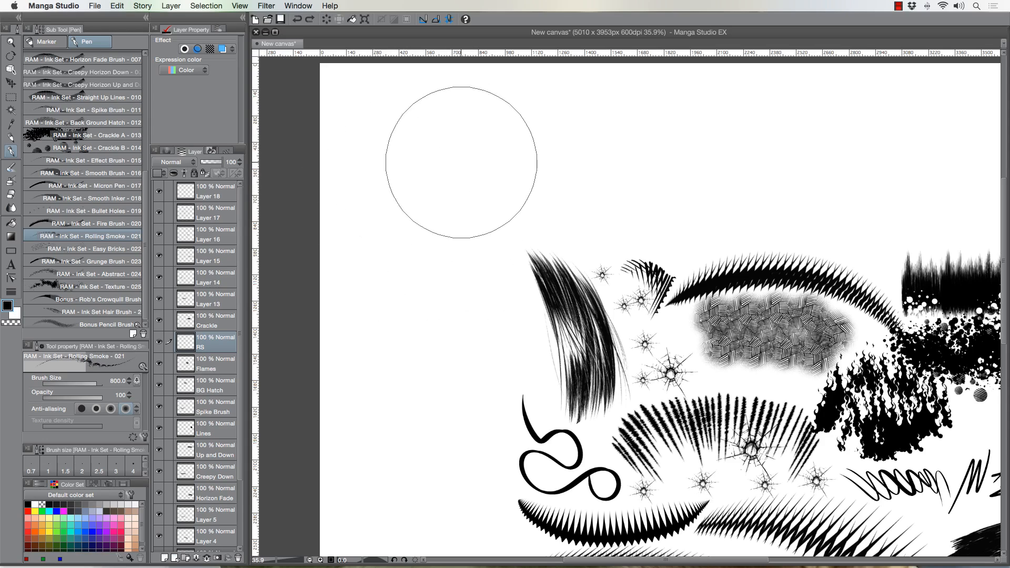
# Paint a billowing smoke column tapering downward in the blank upper-left area with the Rolling Smoke brush at size 800
pyautogui.moveTo(461, 163)
pyautogui.mouseDown()
pyautogui.moveTo(473, 200)
pyautogui.moveTo(383, 191)
pyautogui.moveTo(481, 176)
pyautogui.moveTo(479, 226)
pyautogui.moveTo(428, 193)
pyautogui.moveTo(481, 210)
pyautogui.moveTo(487, 177)
pyautogui.moveTo(488, 214)
pyautogui.moveTo(415, 220)
pyautogui.moveTo(484, 220)
pyautogui.moveTo(465, 261)
pyautogui.moveTo(382, 210)
pyautogui.moveTo(424, 257)
pyautogui.moveTo(406, 267)
pyautogui.moveTo(385, 201)
pyautogui.moveTo(381, 232)
pyautogui.moveTo(421, 270)
pyautogui.moveTo(374, 213)
pyautogui.moveTo(399, 248)
pyautogui.moveTo(361, 224)
pyautogui.moveTo(380, 203)
pyautogui.moveTo(358, 212)
pyautogui.moveTo(396, 266)
pyautogui.moveTo(437, 285)
pyautogui.moveTo(438, 251)
pyautogui.moveTo(403, 271)
pyautogui.moveTo(452, 221)
pyautogui.mouseUp()
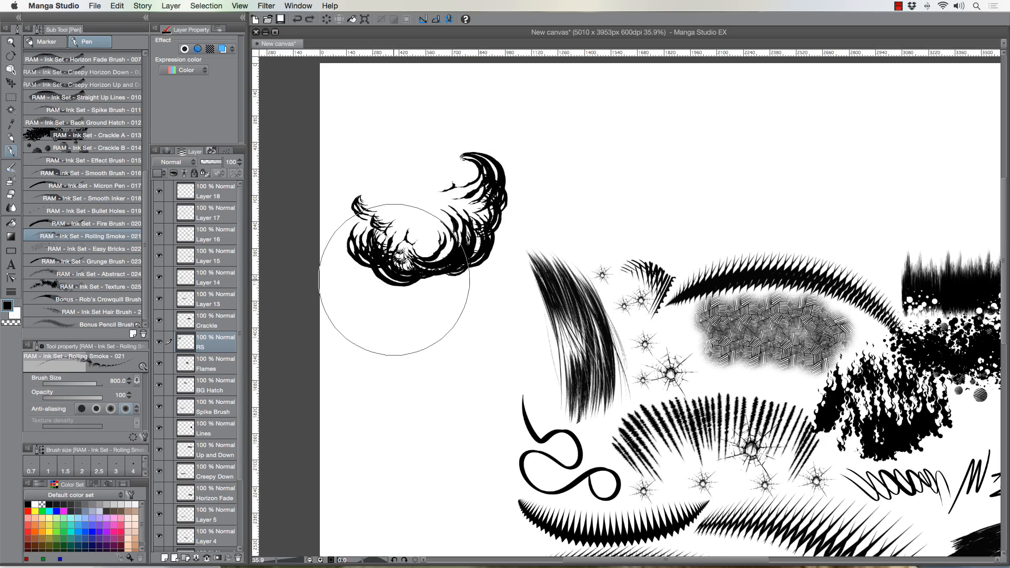
pyautogui.moveTo(379, 261)
pyautogui.mouseDown()
pyautogui.moveTo(393, 307)
pyautogui.moveTo(347, 140)
pyautogui.mouseUp()
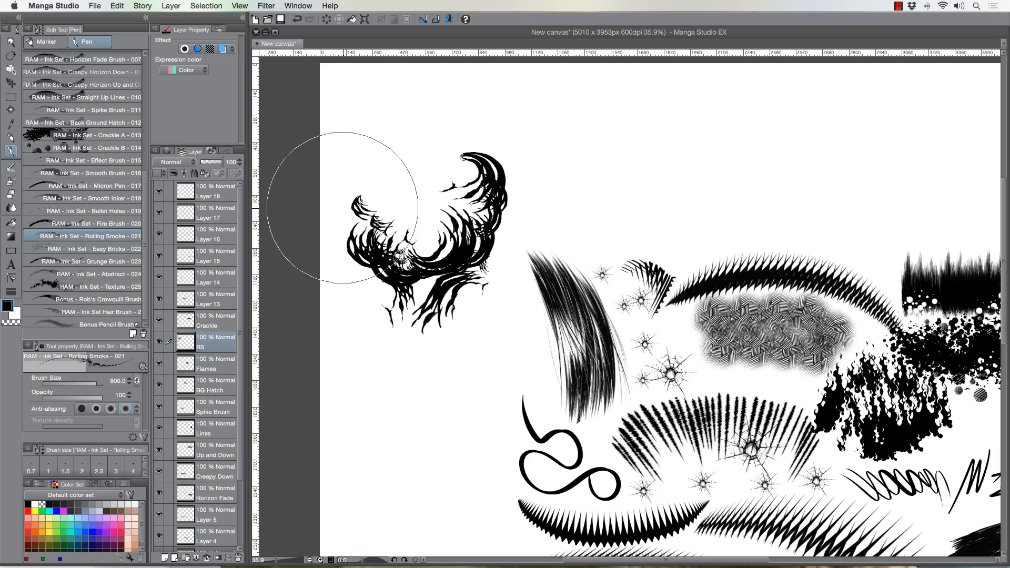
pyautogui.press('super+z')
pyautogui.moveTo(440, 275)
pyautogui.mouseDown()
pyautogui.moveTo(380, 239)
pyautogui.moveTo(448, 272)
pyautogui.moveTo(463, 265)
pyautogui.moveTo(410, 298)
pyautogui.moveTo(402, 258)
pyautogui.moveTo(474, 269)
pyautogui.moveTo(400, 274)
pyautogui.moveTo(482, 247)
pyautogui.moveTo(483, 260)
pyautogui.moveTo(476, 237)
pyautogui.moveTo(490, 211)
pyautogui.moveTo(461, 249)
pyautogui.moveTo(492, 205)
pyautogui.moveTo(502, 262)
pyautogui.moveTo(423, 267)
pyautogui.moveTo(502, 207)
pyautogui.moveTo(481, 244)
pyautogui.moveTo(499, 243)
pyautogui.moveTo(410, 276)
pyautogui.moveTo(499, 244)
pyautogui.moveTo(501, 265)
pyautogui.moveTo(409, 274)
pyautogui.moveTo(487, 298)
pyautogui.moveTo(405, 271)
pyautogui.moveTo(496, 273)
pyautogui.moveTo(450, 303)
pyautogui.moveTo(503, 277)
pyautogui.moveTo(456, 291)
pyautogui.moveTo(507, 295)
pyautogui.moveTo(458, 288)
pyautogui.moveTo(452, 324)
pyautogui.moveTo(477, 317)
pyautogui.moveTo(395, 280)
pyautogui.moveTo(492, 311)
pyautogui.moveTo(447, 312)
pyautogui.moveTo(499, 312)
pyautogui.moveTo(497, 301)
pyautogui.moveTo(456, 304)
pyautogui.moveTo(461, 333)
pyautogui.moveTo(489, 341)
pyautogui.moveTo(432, 330)
pyautogui.moveTo(466, 351)
pyautogui.moveTo(450, 328)
pyautogui.moveTo(505, 326)
pyautogui.moveTo(480, 324)
pyautogui.moveTo(495, 339)
pyautogui.moveTo(411, 300)
pyautogui.moveTo(452, 332)
pyautogui.moveTo(396, 285)
pyautogui.moveTo(450, 343)
pyautogui.moveTo(501, 338)
pyautogui.moveTo(465, 365)
pyautogui.moveTo(471, 371)
pyautogui.moveTo(489, 366)
pyautogui.moveTo(485, 373)
pyautogui.moveTo(432, 311)
pyautogui.moveTo(476, 378)
pyautogui.moveTo(456, 372)
pyautogui.moveTo(469, 388)
pyautogui.mouseUp()
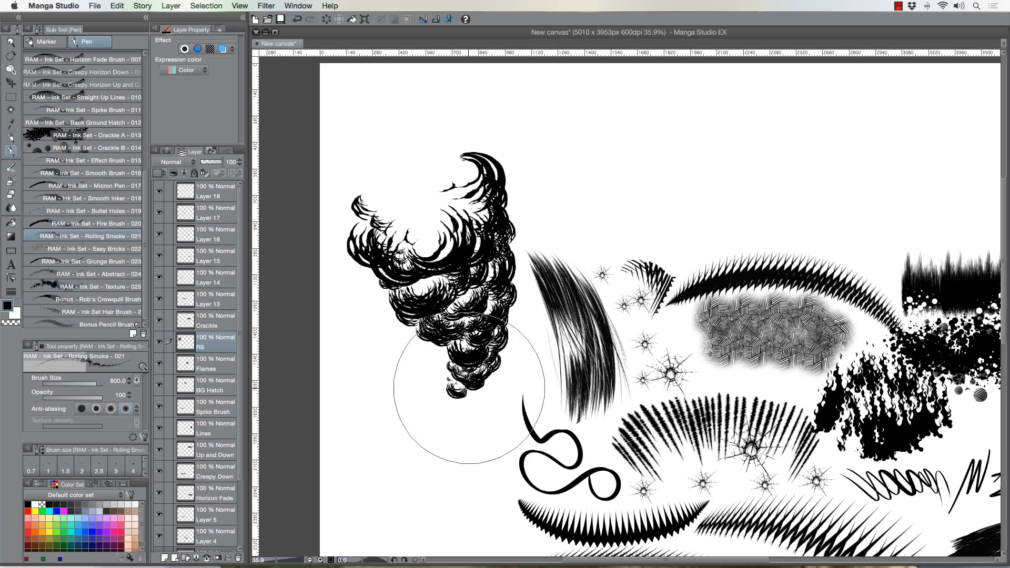
# Build up the smoke column's upper edges with Rolling Smoke and outline its rounded top with the Smooth Brush
pyautogui.click(439, 108)
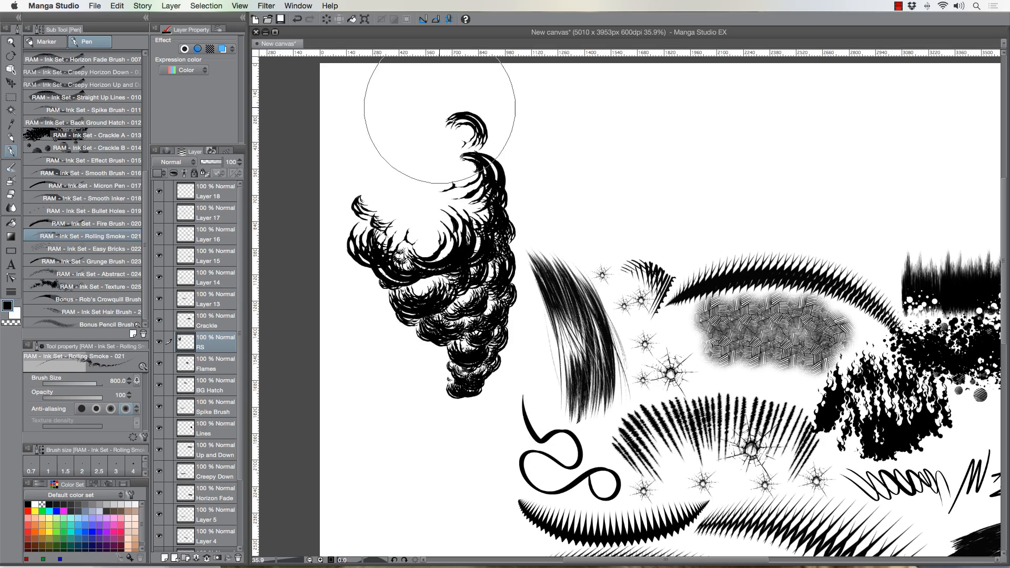
pyautogui.moveTo(439, 108)
pyautogui.mouseDown()
pyautogui.moveTo(403, 113)
pyautogui.moveTo(433, 61)
pyautogui.moveTo(428, 115)
pyautogui.moveTo(371, 183)
pyautogui.moveTo(354, 169)
pyautogui.moveTo(347, 124)
pyautogui.mouseUp()
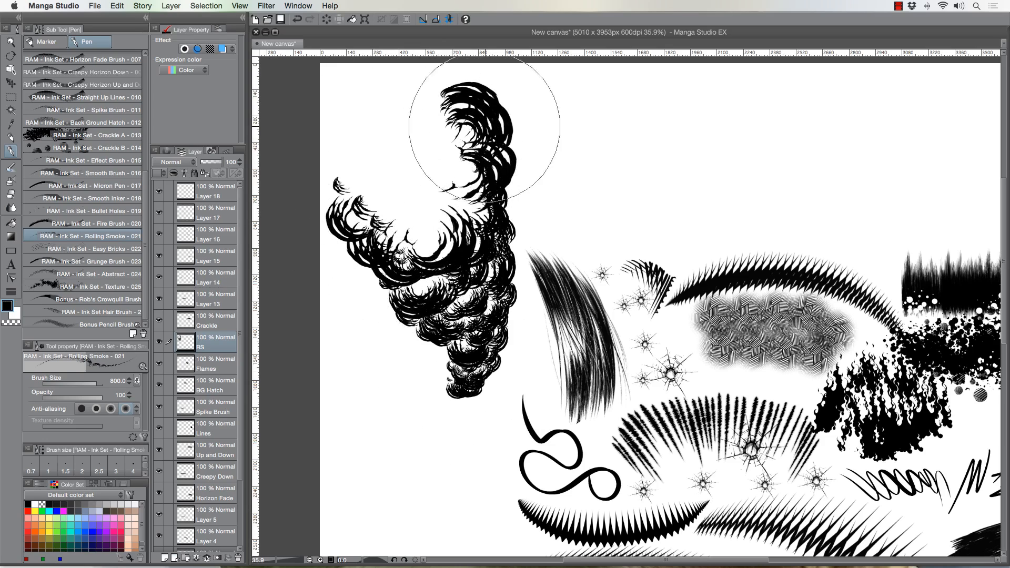
pyautogui.moveTo(483, 127)
pyautogui.mouseDown()
pyautogui.moveTo(541, 109)
pyautogui.moveTo(509, 79)
pyautogui.moveTo(388, 203)
pyautogui.mouseUp()
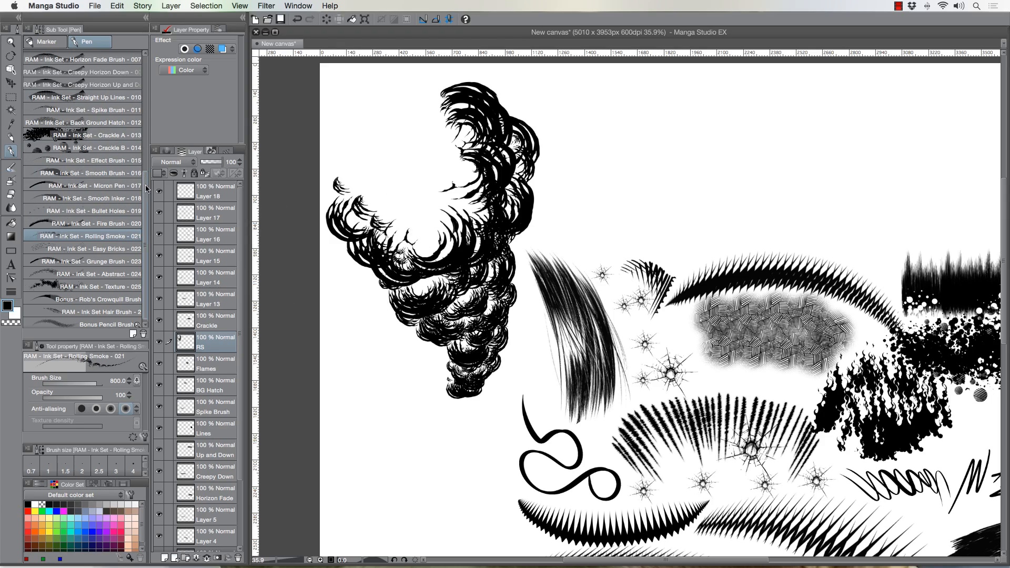
pyautogui.click(81, 174)
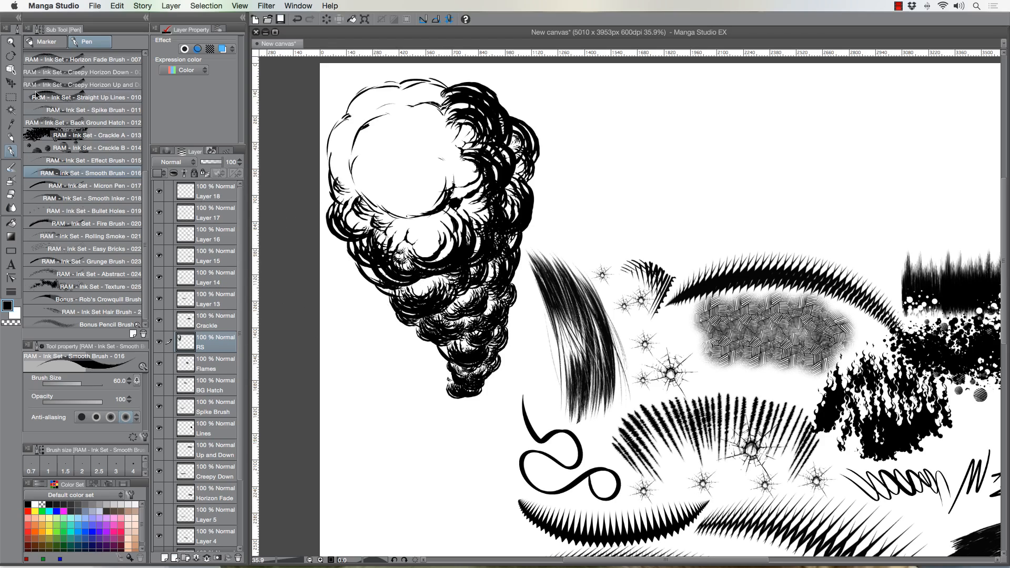
# Transform the smoke layer, rotating the plume clockwise and moving it down along the canvas's left edge
pyautogui.click(12, 83)
pyautogui.moveTo(371, 150)
pyautogui.mouseDown()
pyautogui.moveTo(372, 164)
pyautogui.moveTo(375, 154)
pyautogui.mouseUp()
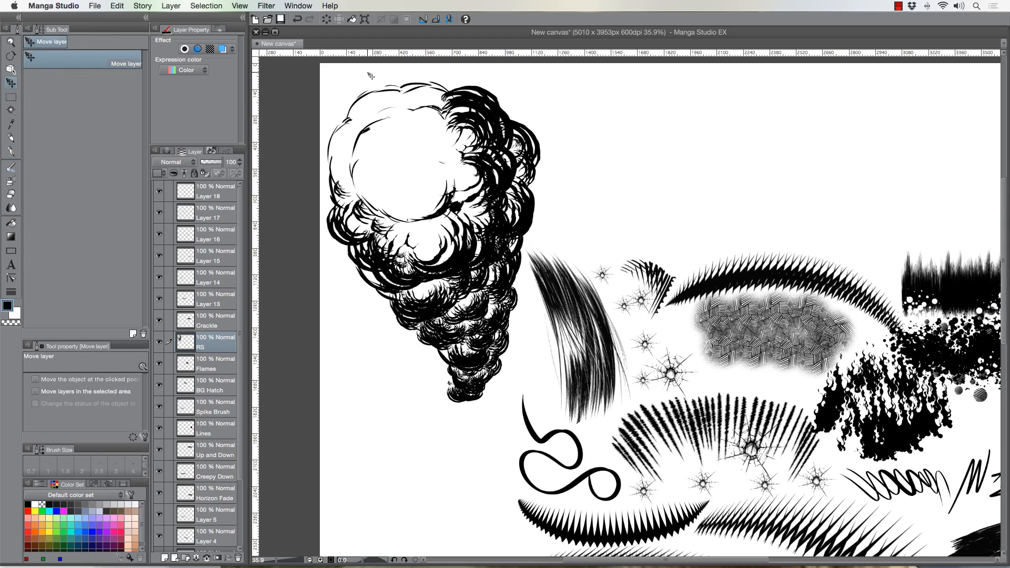
pyautogui.press('super+t')
pyautogui.moveTo(294, 84); pyautogui.dragTo(371, 93)
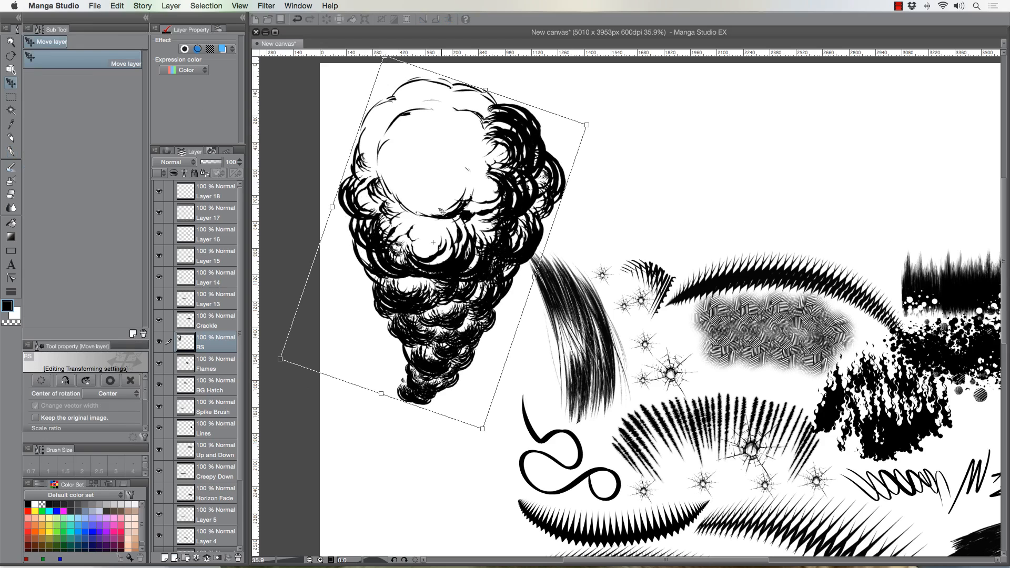
pyautogui.moveTo(441, 211); pyautogui.dragTo(407, 390)
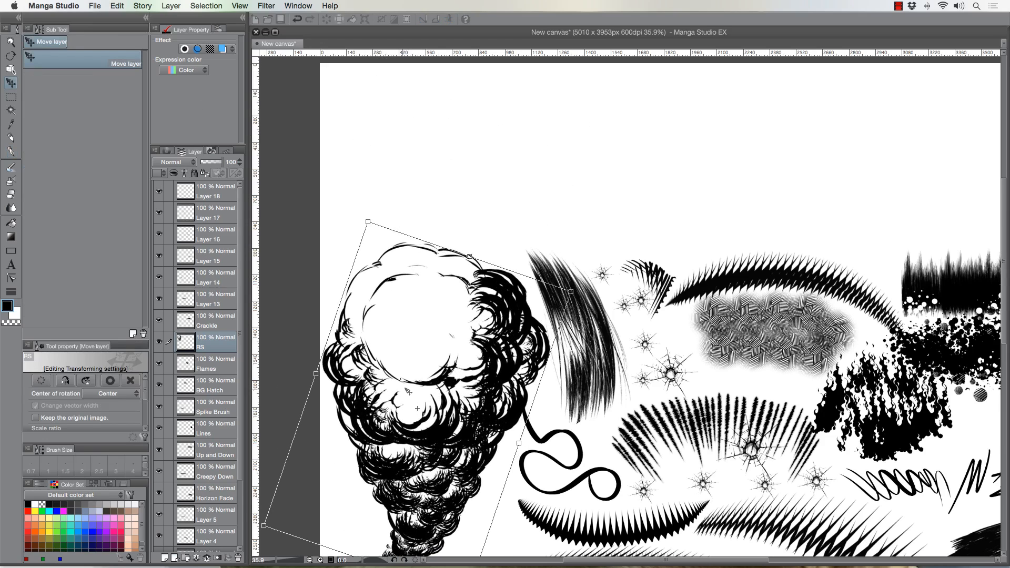
pyautogui.press('Return')
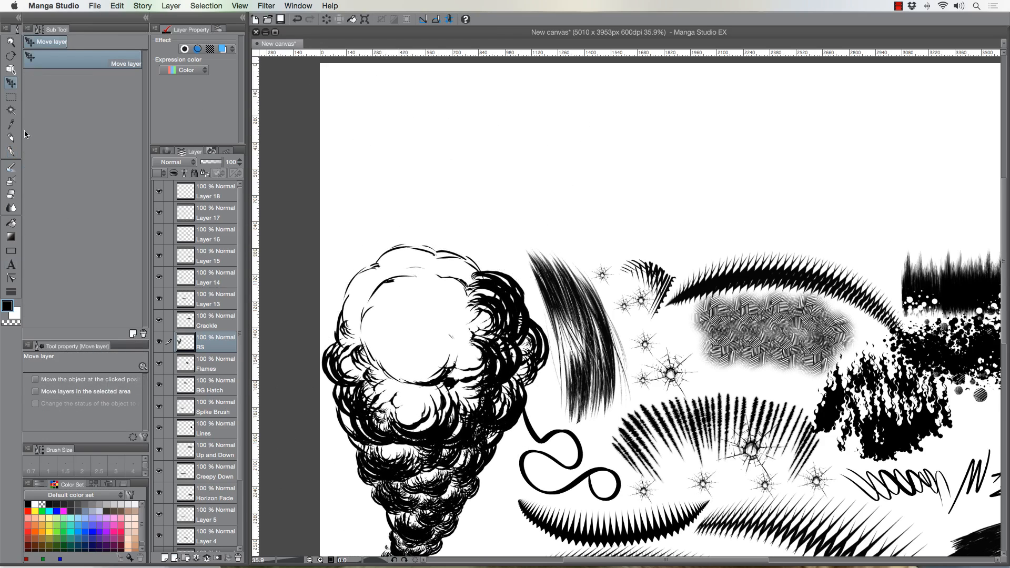
# Paint a spiky ring of smoke around an empty centre below the plume with the Rolling Smoke brush
pyautogui.click(10, 44)
pyautogui.click(364, 218)
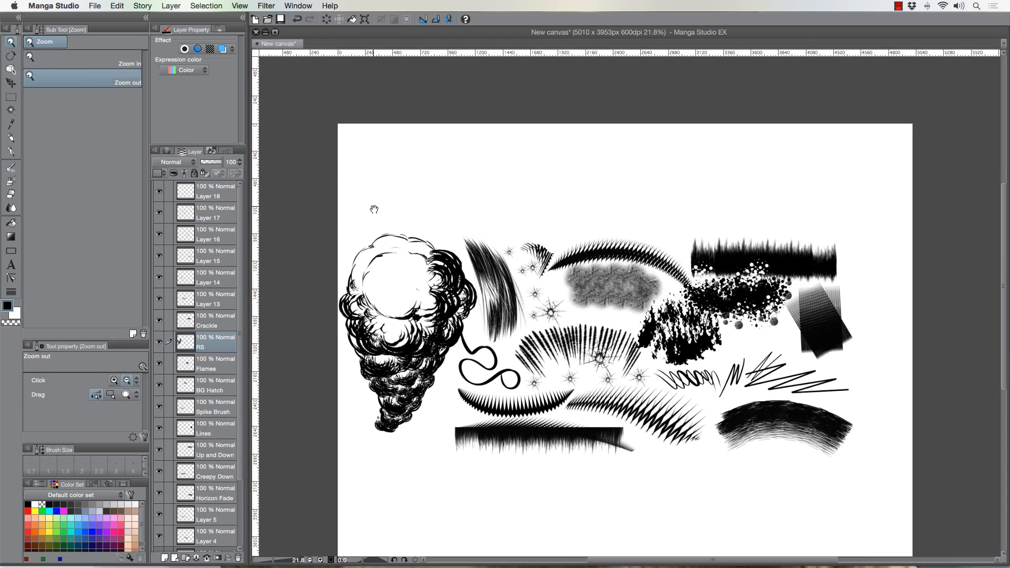
pyautogui.click(11, 152)
pyautogui.scroll(-5, 116, 250)
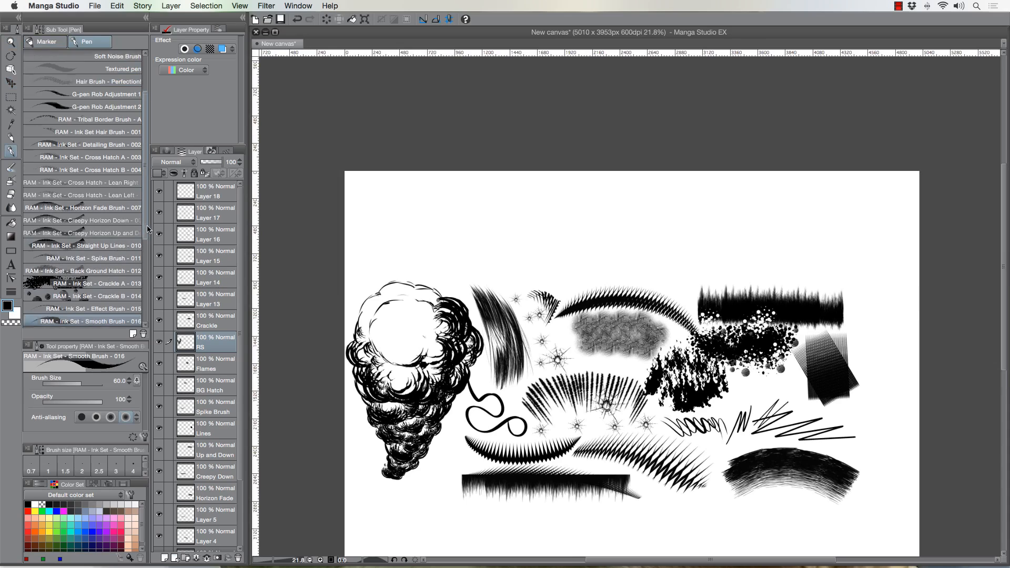
pyautogui.scroll(-3, 127, 263)
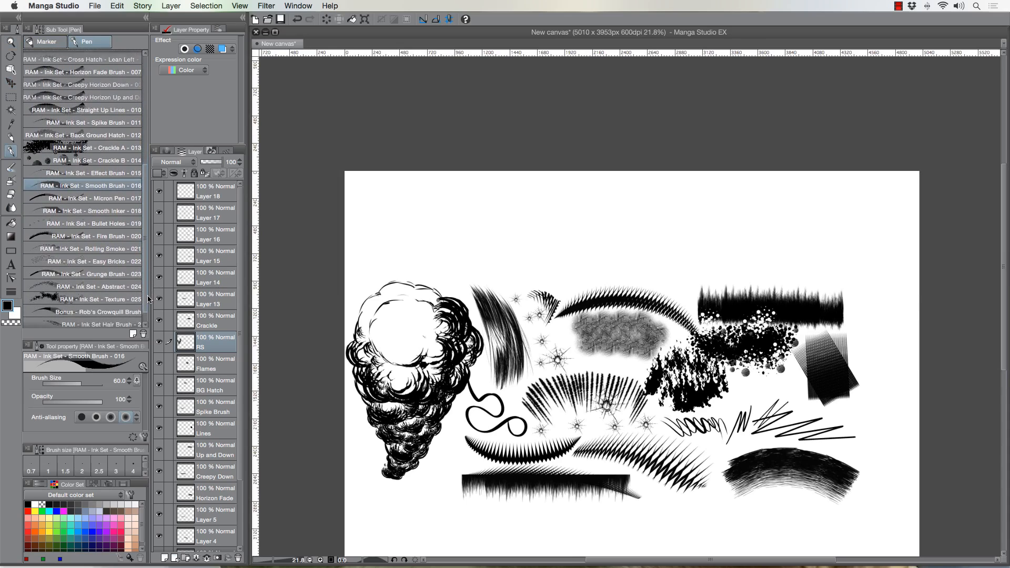
pyautogui.click(109, 245)
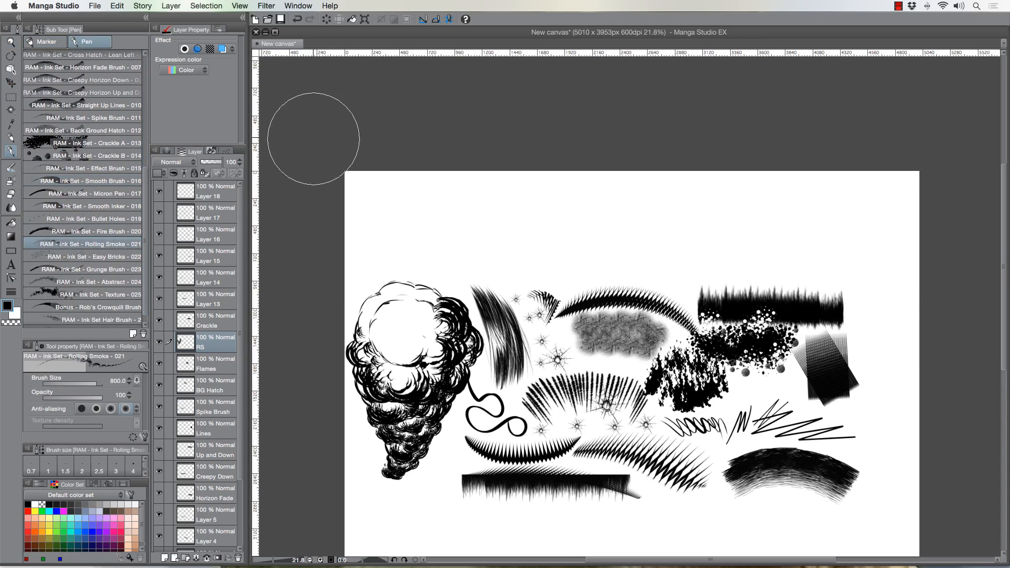
pyautogui.scroll(-5, 341, 369)
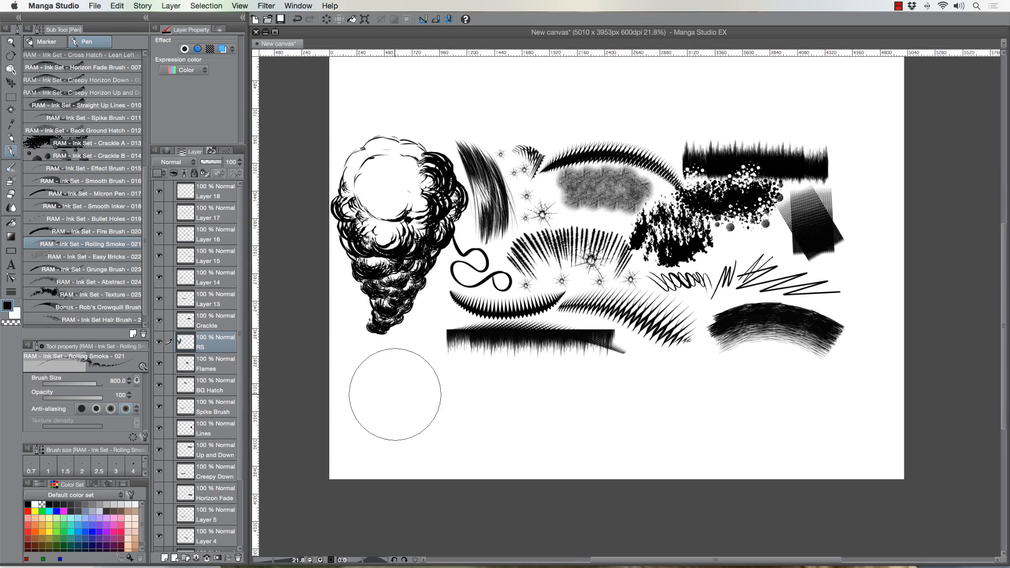
pyautogui.moveTo(396, 391)
pyautogui.mouseDown()
pyautogui.moveTo(430, 426)
pyautogui.moveTo(395, 446)
pyautogui.moveTo(368, 430)
pyautogui.moveTo(383, 388)
pyautogui.mouseUp()
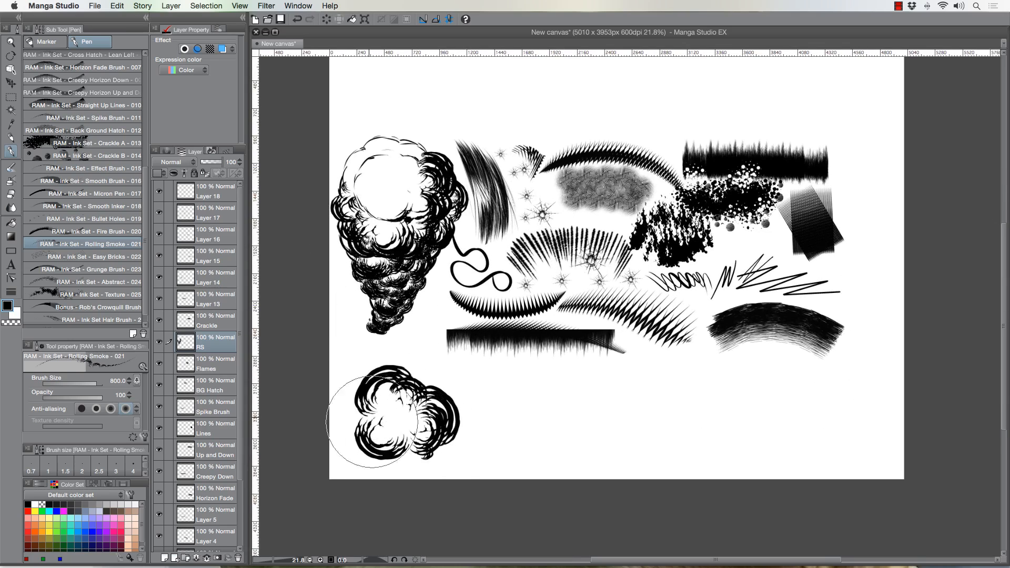
pyautogui.press('super+z')
pyautogui.moveTo(415, 434)
pyautogui.mouseDown()
pyautogui.moveTo(427, 436)
pyautogui.moveTo(424, 399)
pyautogui.moveTo(367, 395)
pyautogui.moveTo(429, 442)
pyautogui.moveTo(421, 364)
pyautogui.moveTo(333, 417)
pyautogui.moveTo(466, 434)
pyautogui.moveTo(429, 343)
pyautogui.moveTo(340, 433)
pyautogui.moveTo(500, 410)
pyautogui.moveTo(400, 326)
pyautogui.moveTo(305, 428)
pyautogui.moveTo(447, 303)
pyautogui.mouseUp()
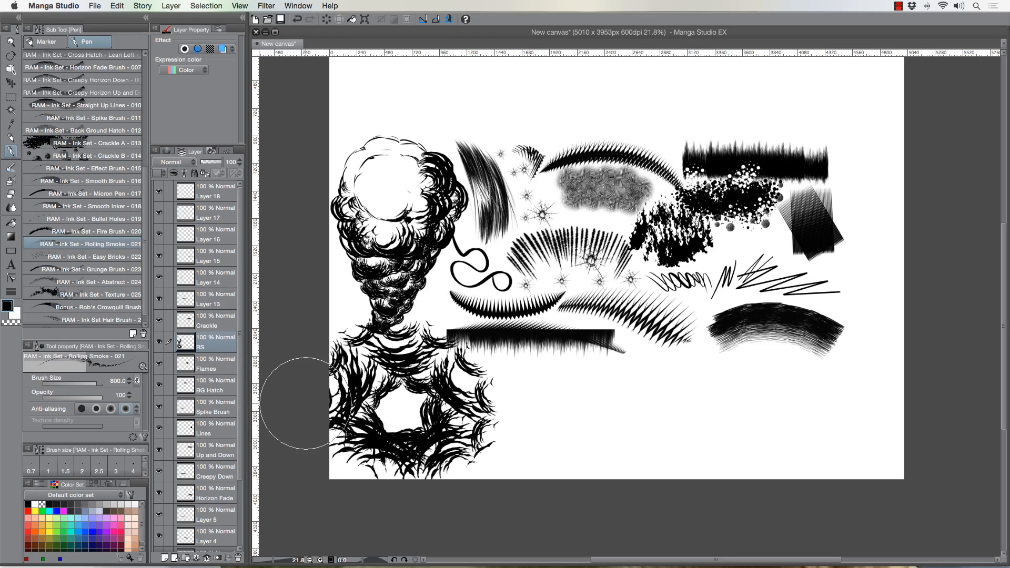
# Scale down the smoke plume and ring together and place them in the canvas's lower-left corner
pyautogui.press('super+t')
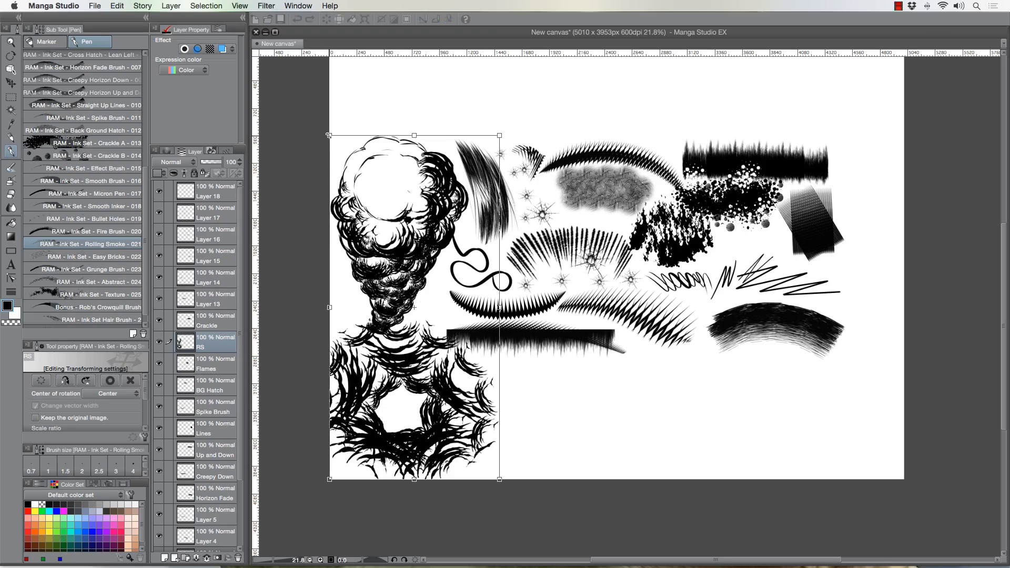
pyautogui.moveTo(328, 135); pyautogui.dragTo(368, 214)
pyautogui.moveTo(400, 278); pyautogui.dragTo(366, 276)
pyautogui.press('Return')
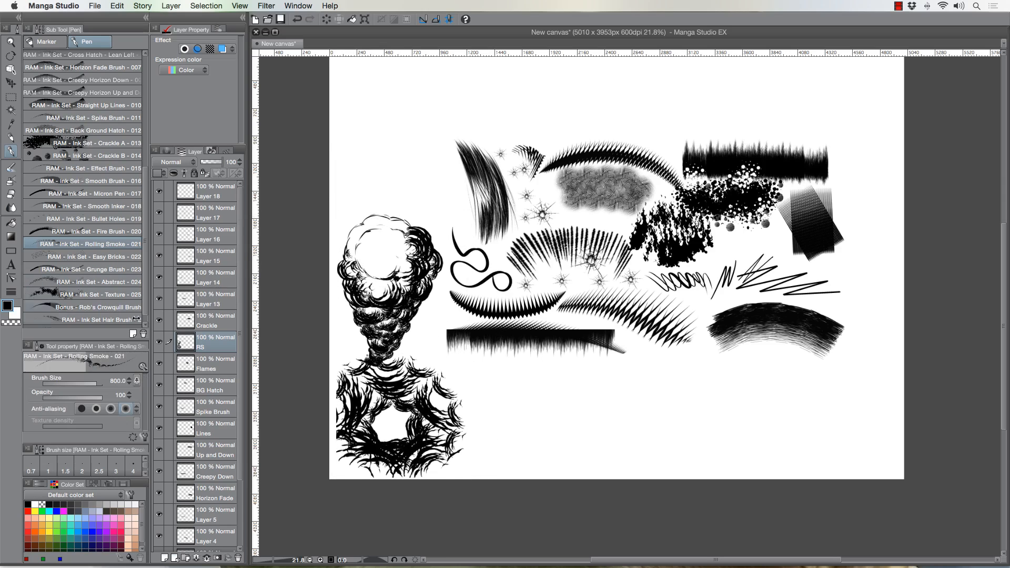
# Add a new layer above the RS layer and choose the Easy Bricks brush for the blank area above the samples
pyautogui.click(165, 557)
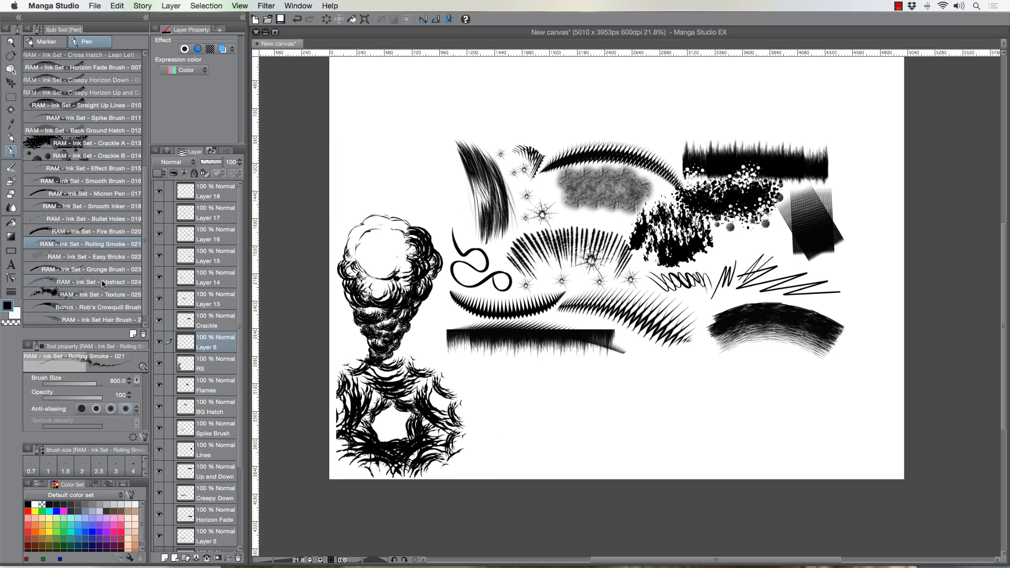
pyautogui.click(90, 257)
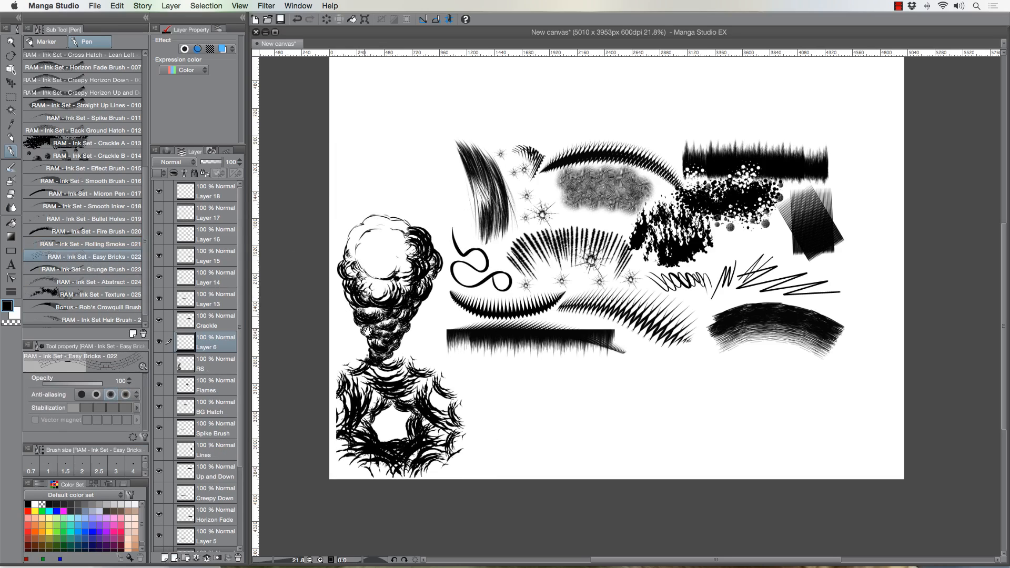
pyautogui.moveTo(367, 331); pyautogui.dragTo(370, 400)
pyautogui.click(12, 43)
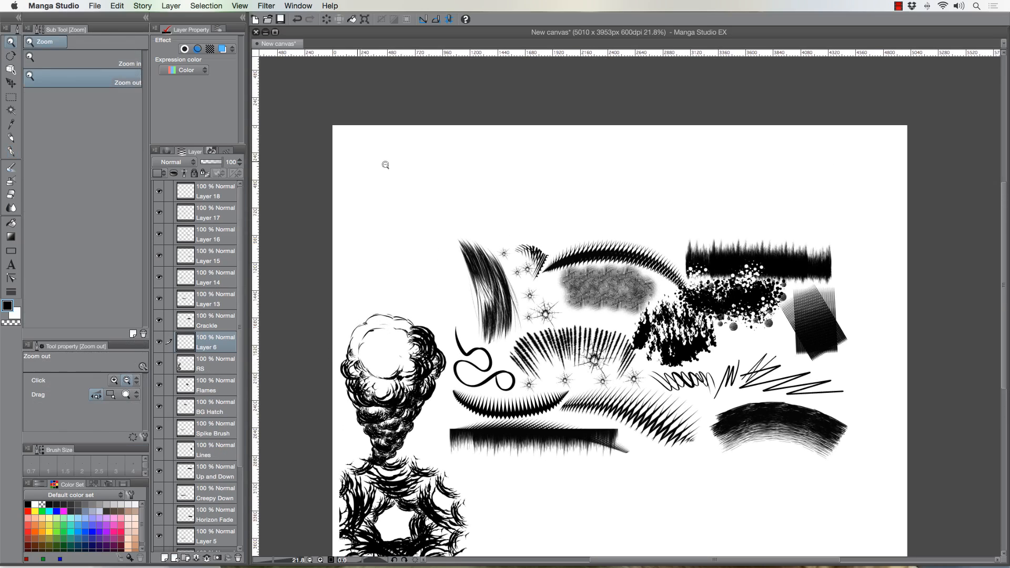
pyautogui.scroll(4, 420, 167)
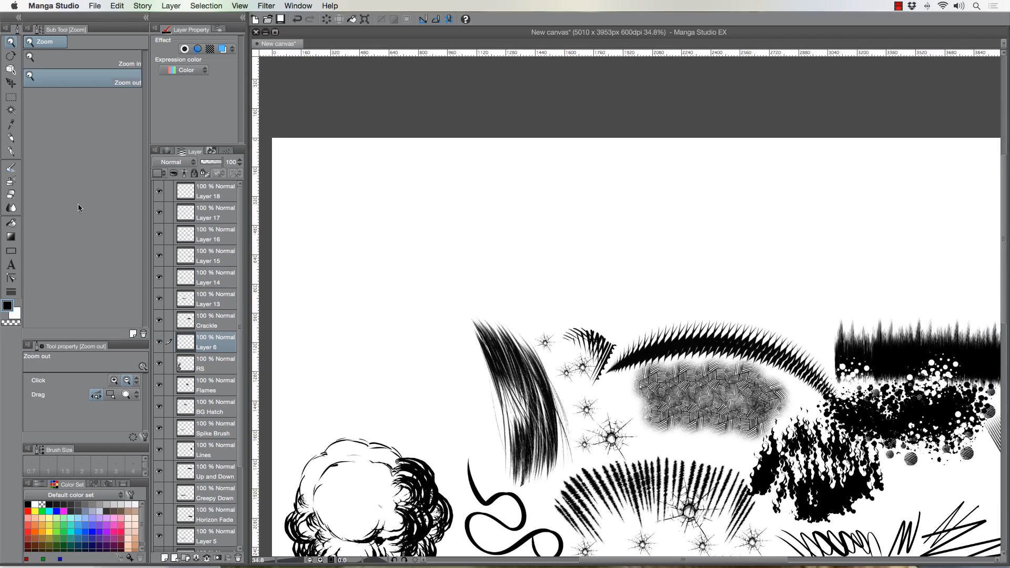
pyautogui.click(12, 153)
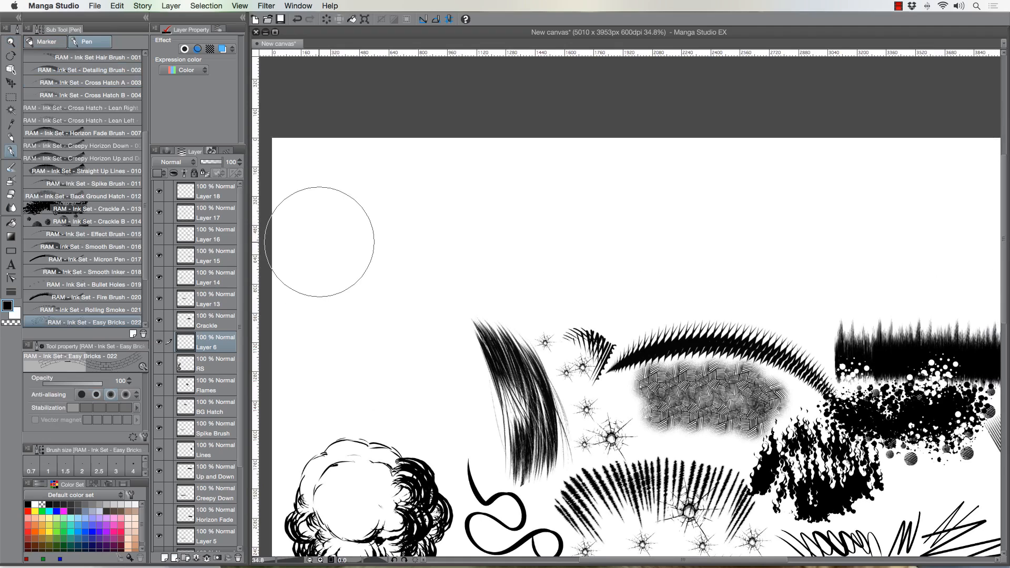
# Try a wavy and a straight Easy Bricks stroke across the blank area above the samples, undoing each one
pyautogui.moveTo(391, 240)
pyautogui.mouseDown()
pyautogui.moveTo(565, 293)
pyautogui.moveTo(644, 291)
pyautogui.moveTo(789, 228)
pyautogui.moveTo(894, 242)
pyautogui.mouseUp()
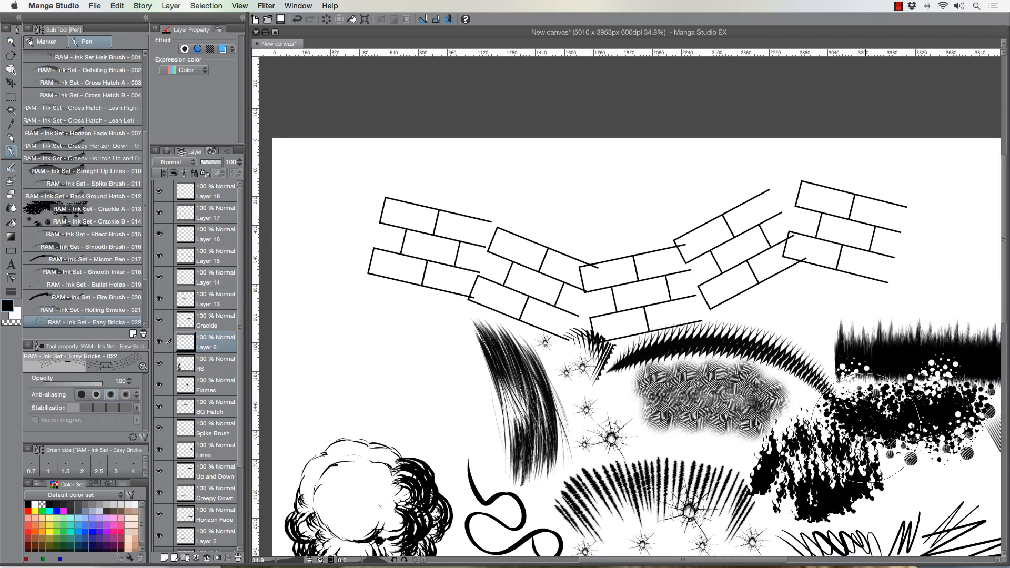
pyautogui.press('super+z')
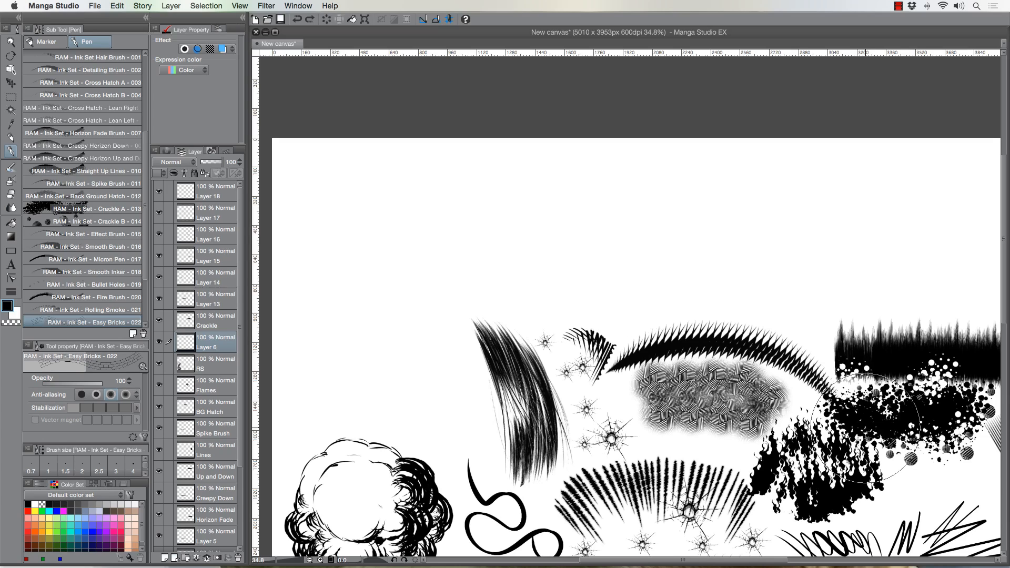
pyautogui.moveTo(313, 236); pyautogui.dragTo(877, 237)
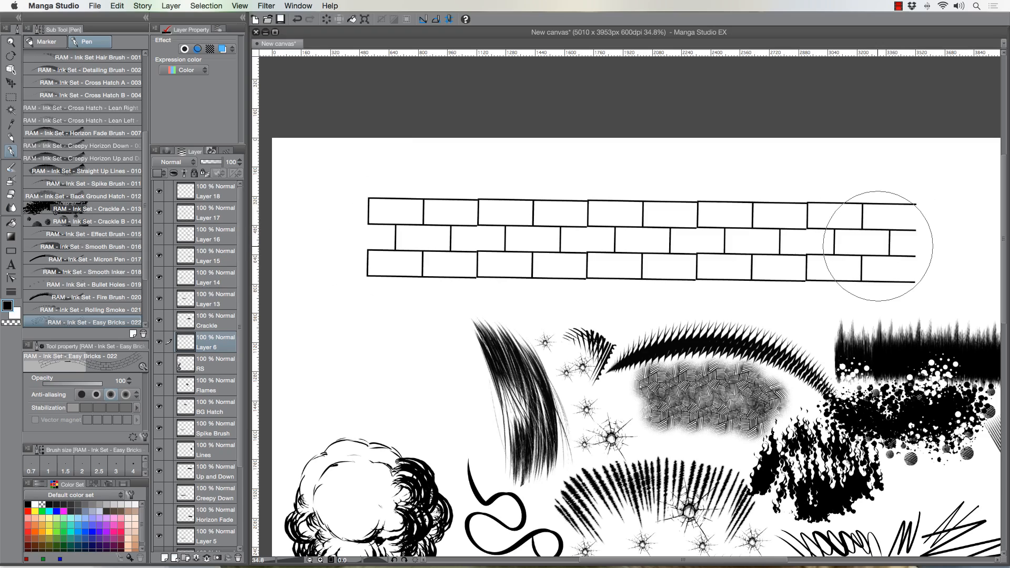
pyautogui.press('super+z')
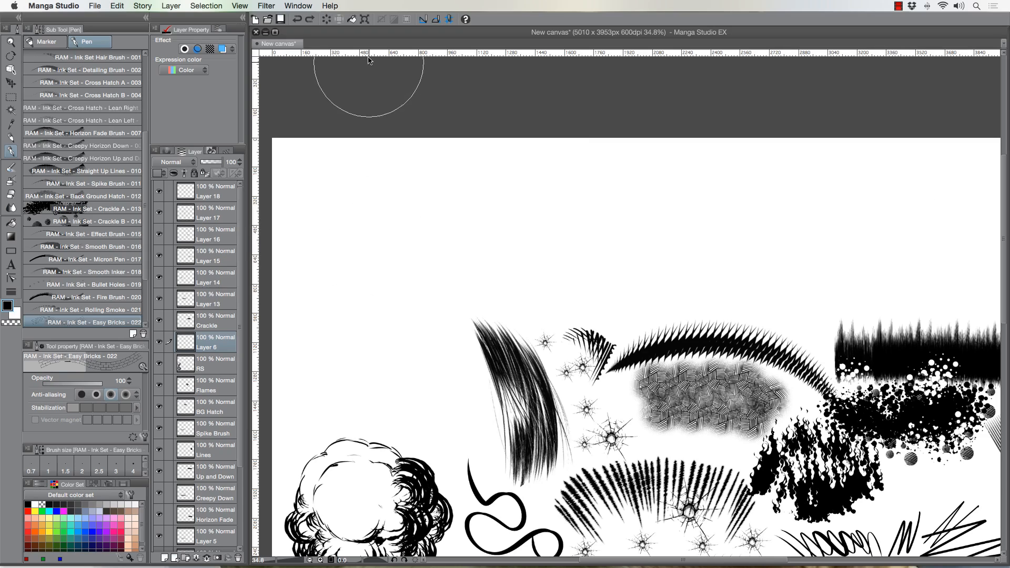
# Place a horizontal guide across the blank area above the brush samples
pyautogui.moveTo(367, 55); pyautogui.dragTo(380, 234)
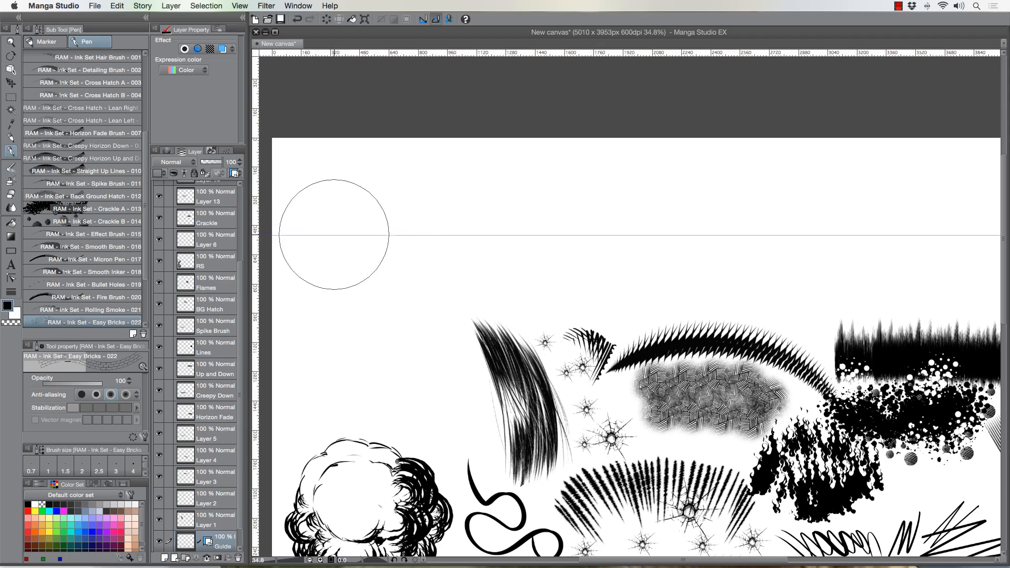
# Try Easy Bricks strokes along the guide and freely across the blank area, undoing each one
pyautogui.moveTo(335, 235)
pyautogui.mouseDown()
pyautogui.moveTo(887, 250)
pyautogui.moveTo(921, 242)
pyautogui.mouseUp()
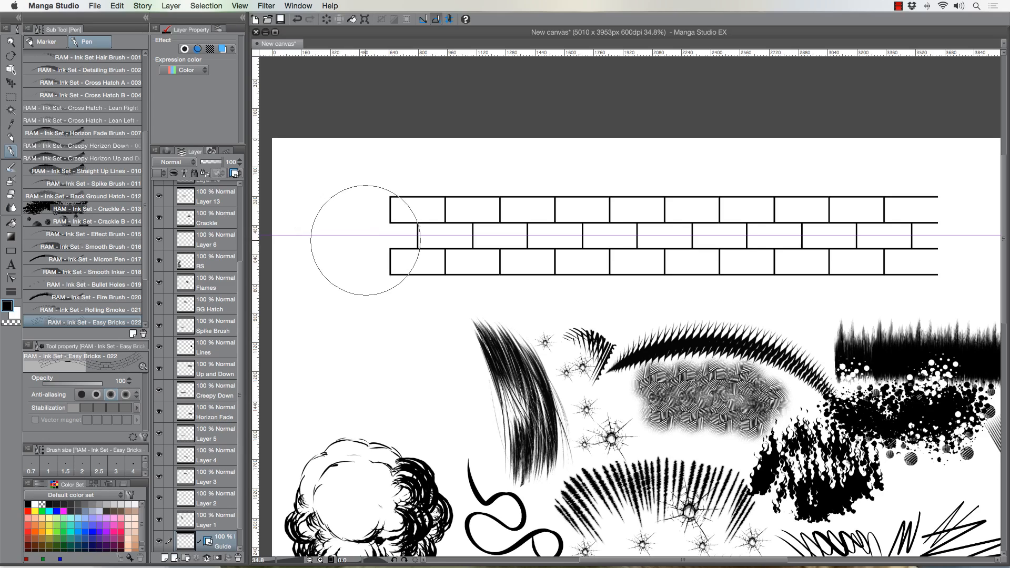
pyautogui.press('super+z')
pyautogui.moveTo(446, 288)
pyautogui.mouseDown()
pyautogui.moveTo(617, 329)
pyautogui.moveTo(746, 343)
pyautogui.moveTo(850, 349)
pyautogui.mouseUp()
pyautogui.press('super+z')
pyautogui.moveTo(379, 179)
pyautogui.mouseDown()
pyautogui.moveTo(570, 176)
pyautogui.moveTo(887, 356)
pyautogui.mouseUp()
pyautogui.press('super+z')
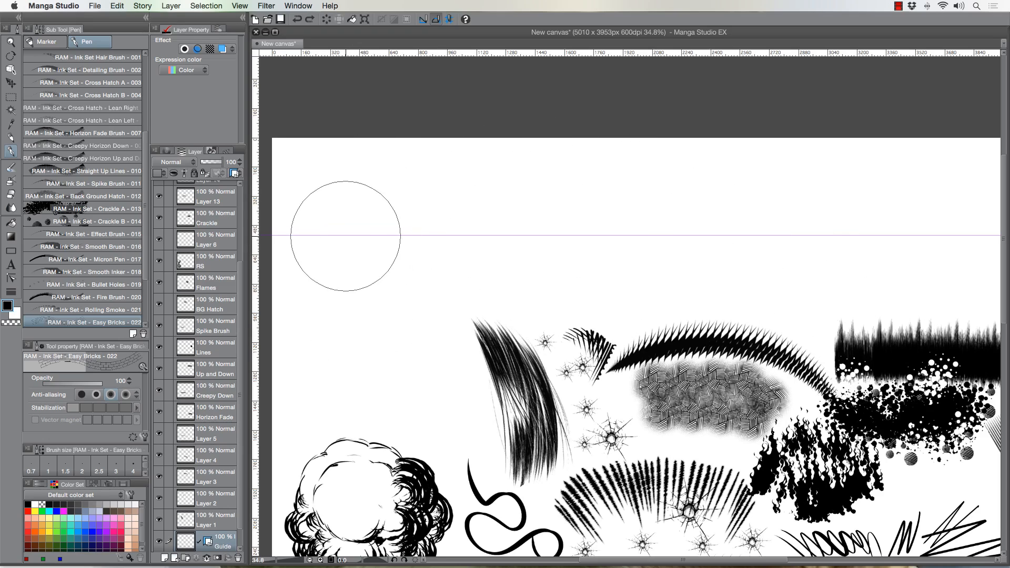
# Paint a straight Easy Bricks stroke along the guide, reposition it, and stack a copy directly above to make six brick rows
pyautogui.moveTo(345, 237)
pyautogui.mouseDown()
pyautogui.moveTo(574, 234)
pyautogui.moveTo(848, 251)
pyautogui.moveTo(969, 236)
pyautogui.mouseUp()
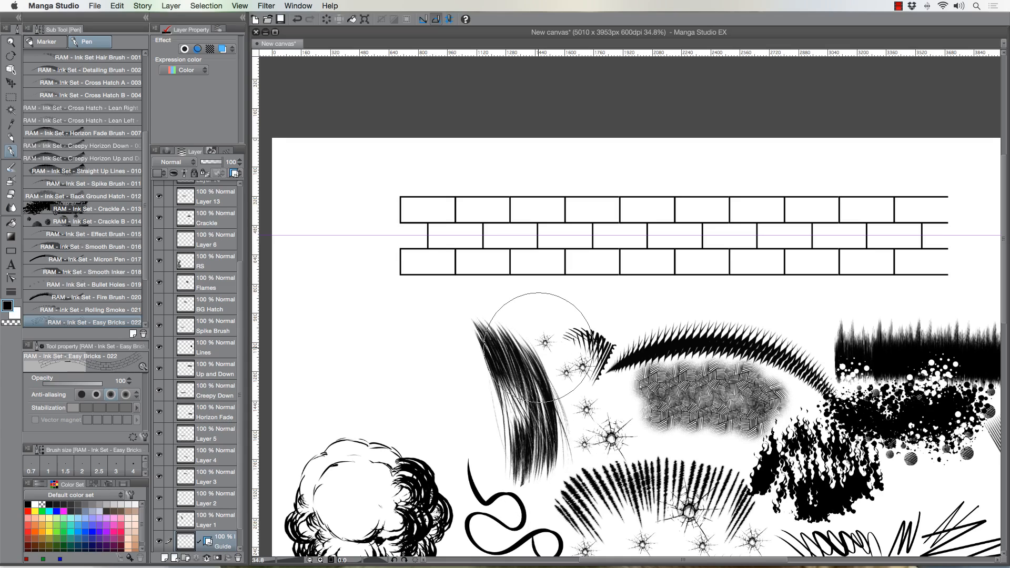
pyautogui.click(11, 83)
pyautogui.moveTo(422, 232); pyautogui.dragTo(349, 254)
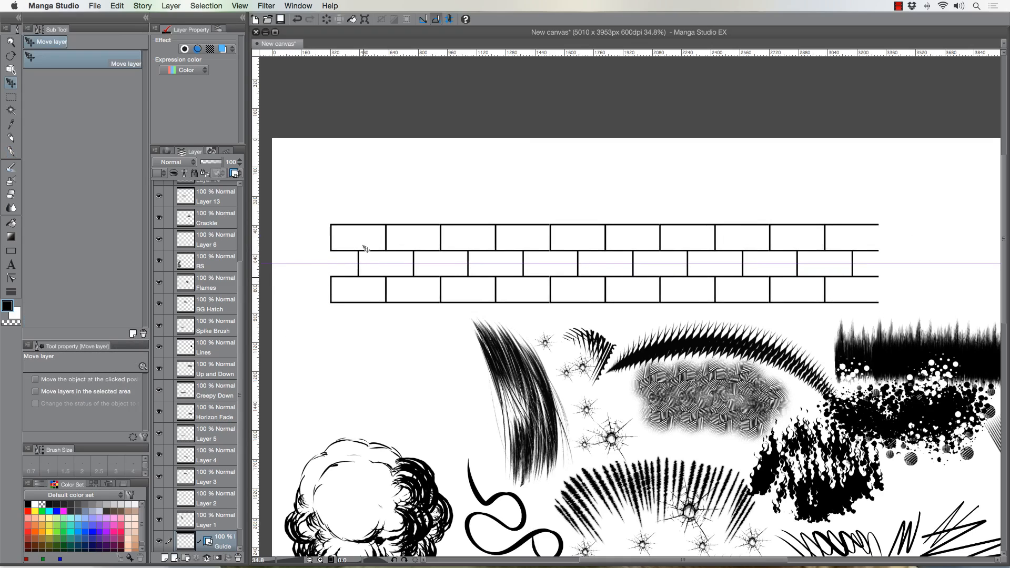
pyautogui.moveTo(364, 248); pyautogui.dragTo(341, 203)
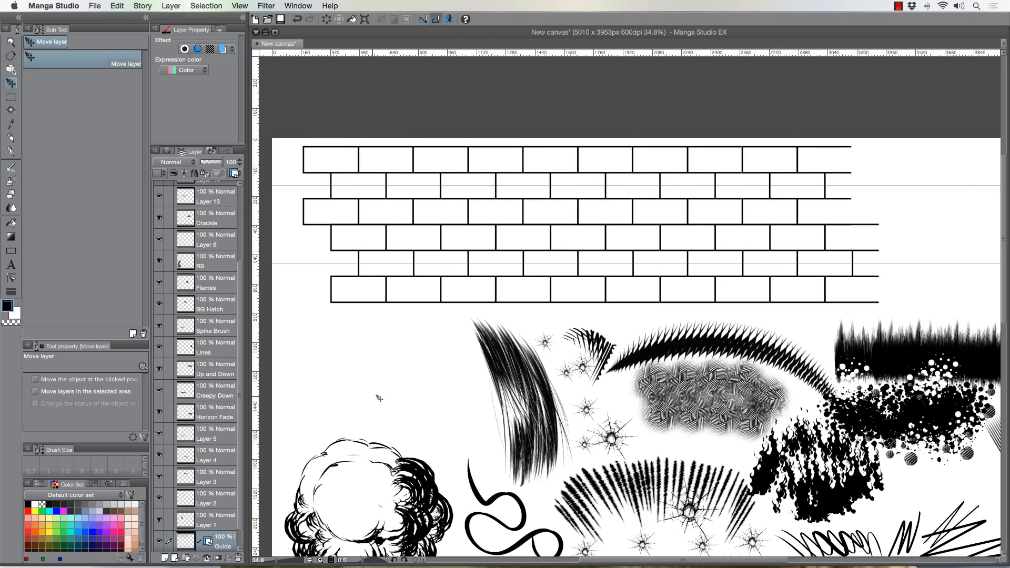
# Hide the ruler on the Guide layer
pyautogui.scroll(-1, 237, 415)
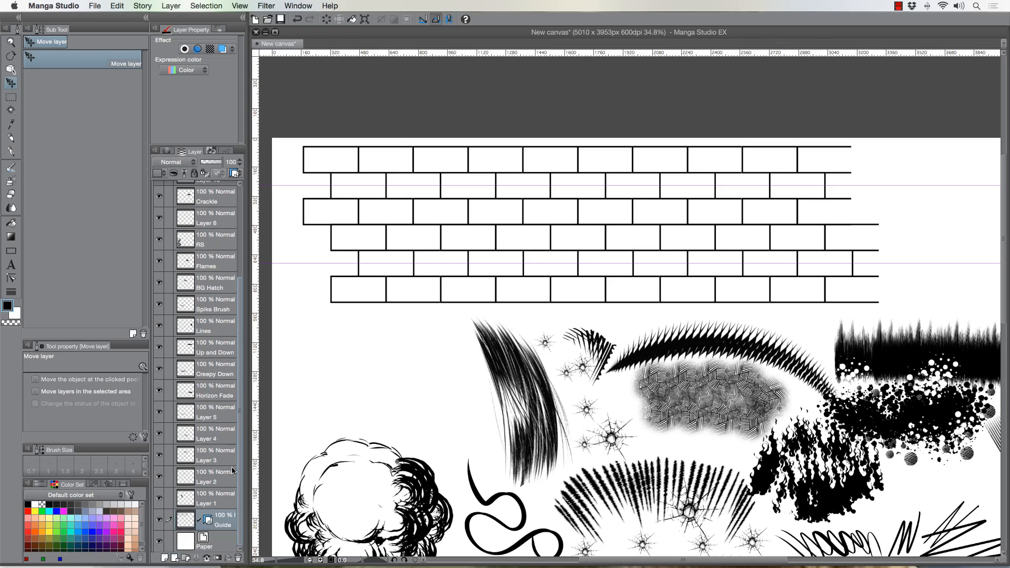
pyautogui.click(158, 520)
pyautogui.click(159, 520)
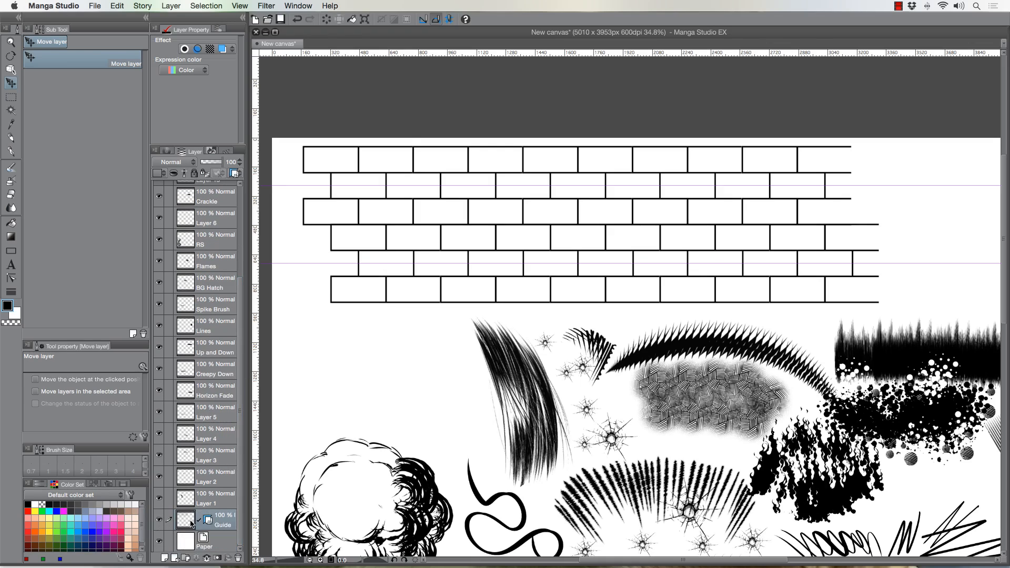
pyautogui.rightClick(209, 521)
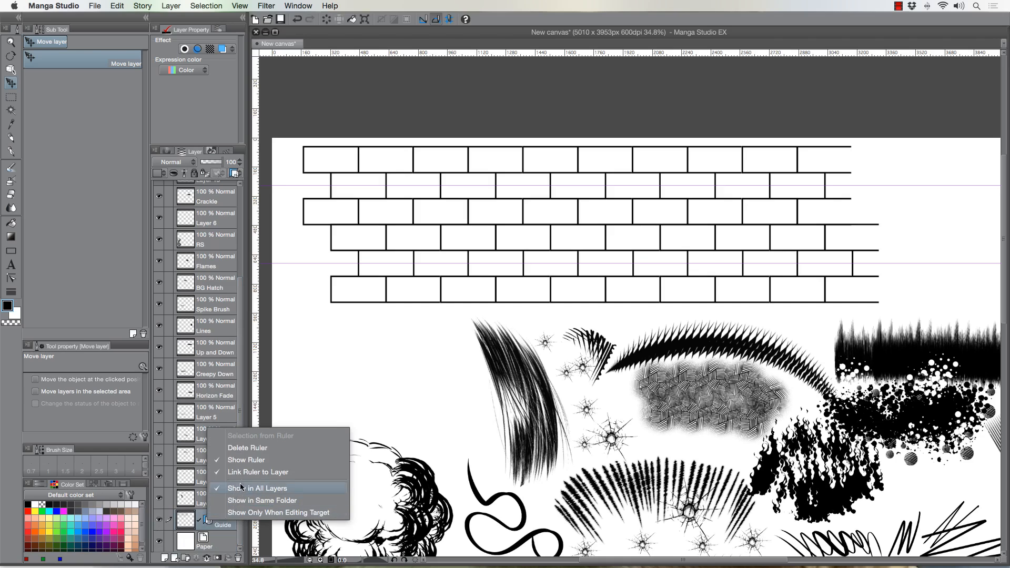
pyautogui.click(243, 461)
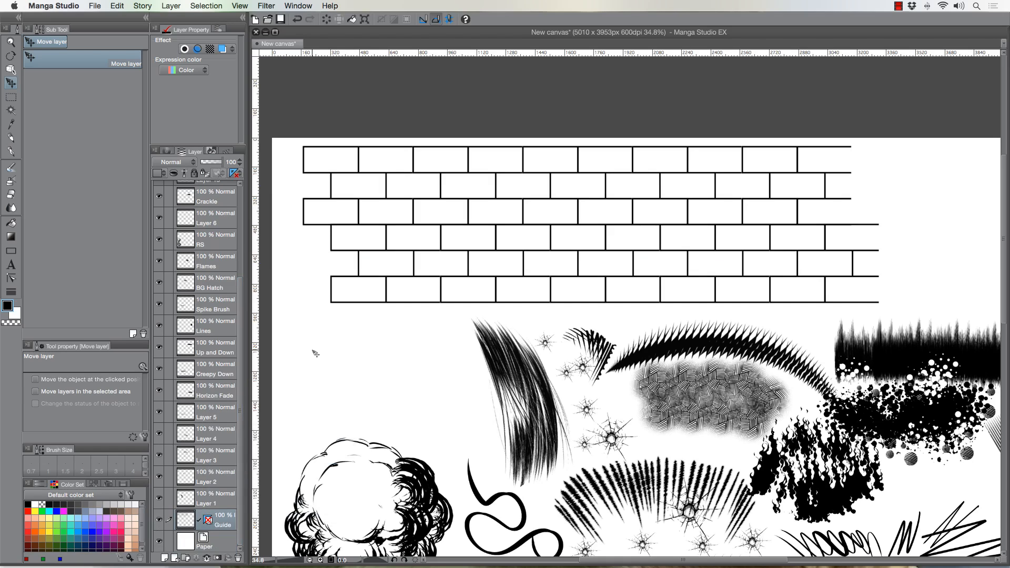
# Scale the six-row brick pattern down to make room for more rows
pyautogui.scroll(-2, 369, 307)
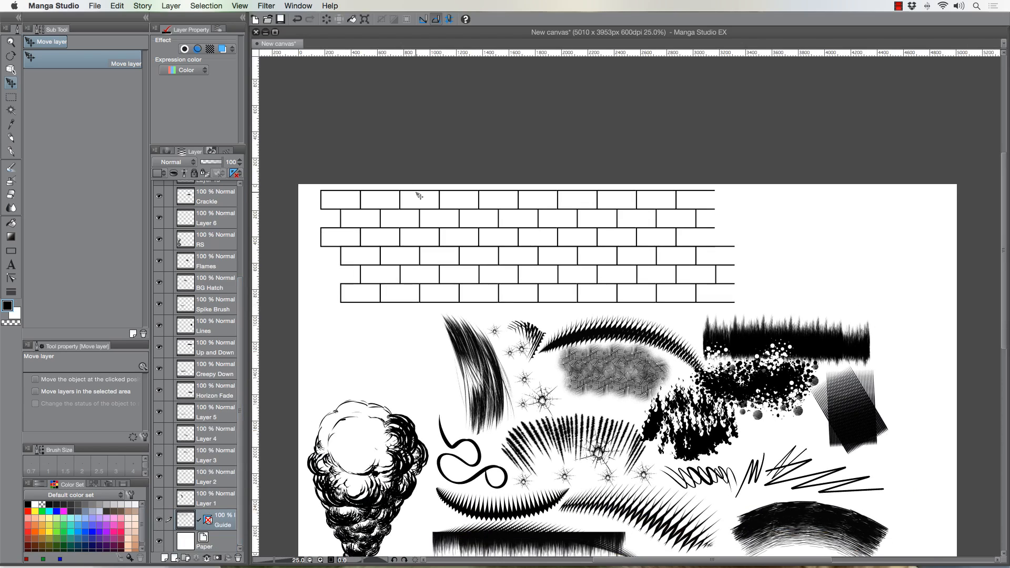
pyautogui.press('super+t')
pyautogui.moveTo(320, 188); pyautogui.dragTo(378, 230)
pyautogui.press('Return')
# Align the copied brick rows with the original rows and merge the copy down into the Guide layer
pyautogui.click(11, 42)
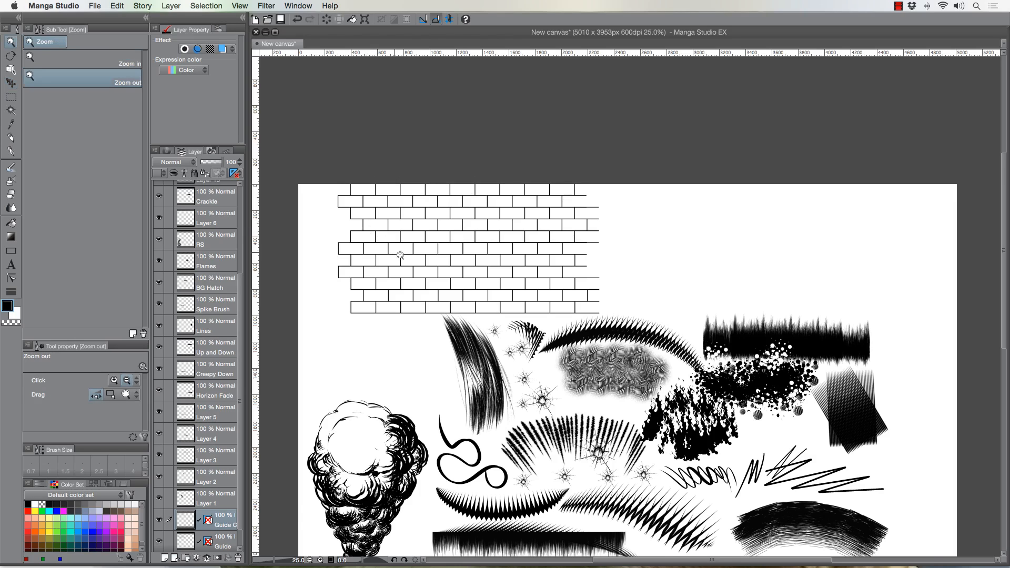
pyautogui.scroll(5, 399, 255)
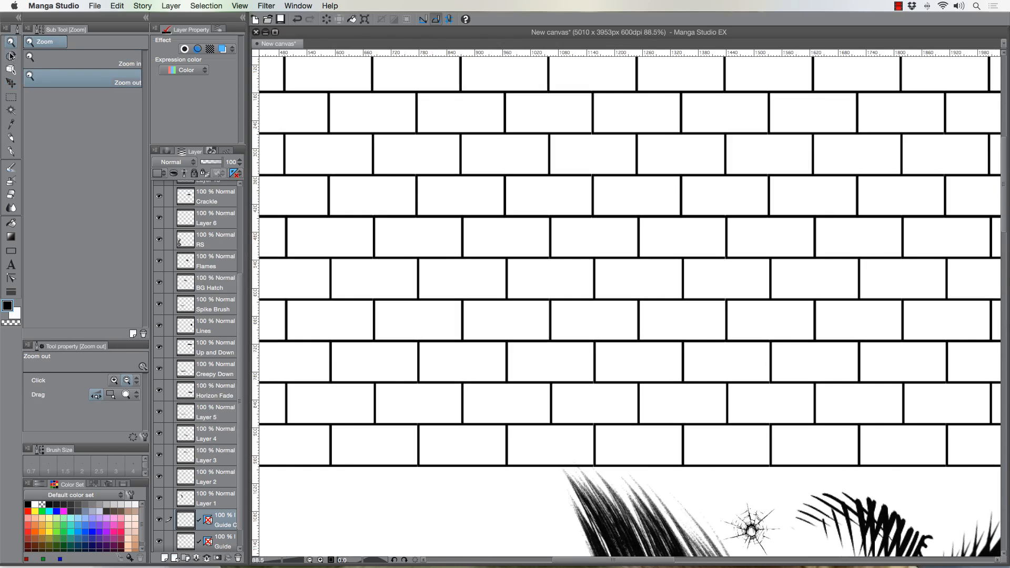
pyautogui.click(11, 82)
pyautogui.moveTo(347, 194); pyautogui.dragTo(347, 195)
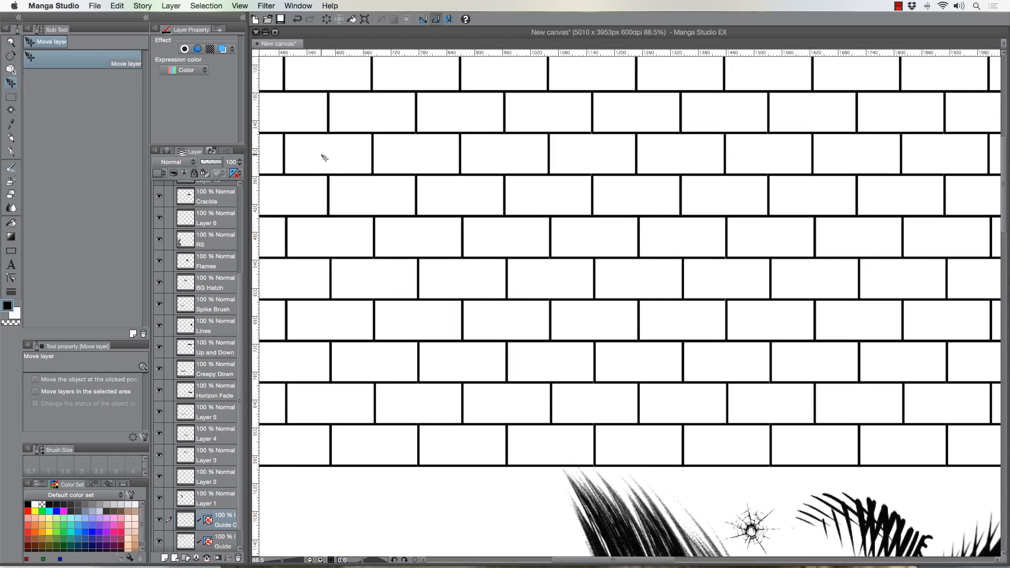
pyautogui.press('super+e')
# Distort the brick wall with Free Transform into a narrower, upward-slanting perspective shape in the canvas's upper-left corner
pyautogui.click(11, 43)
pyautogui.moveTo(406, 215); pyautogui.dragTo(405, 247)
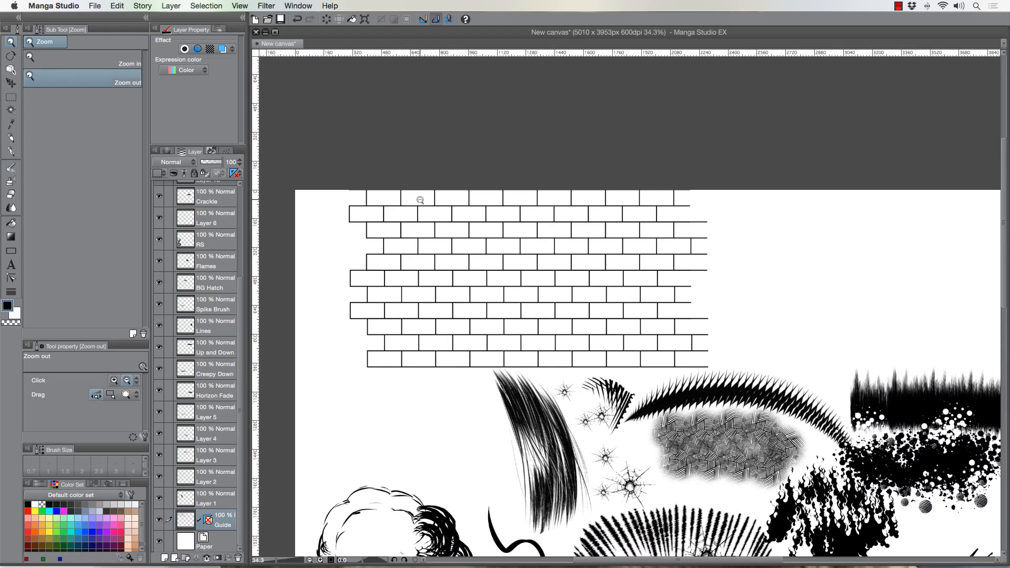
pyautogui.click(117, 8)
pyautogui.moveTo(137, 188)
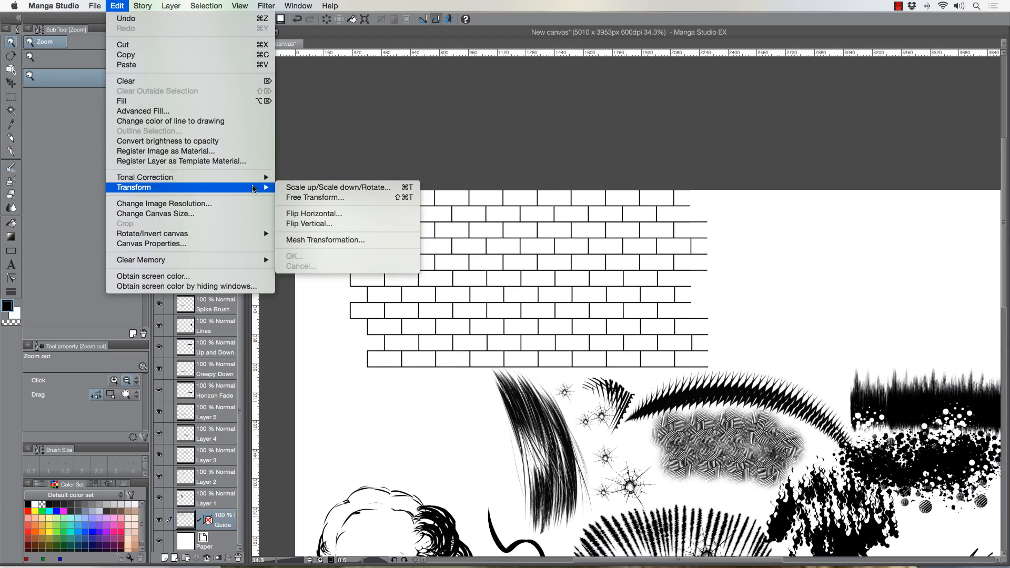
pyautogui.click(315, 197)
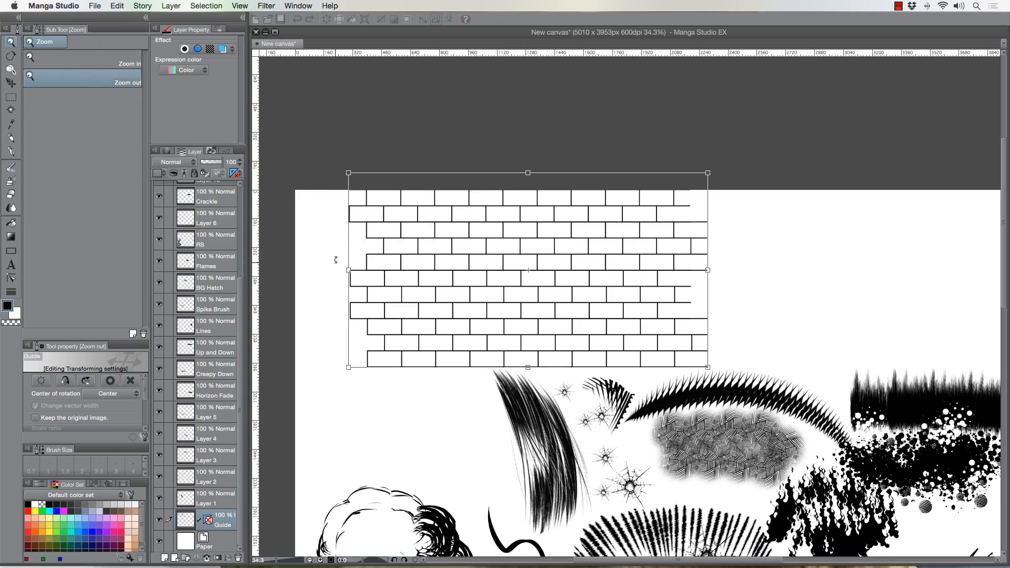
pyautogui.moveTo(339, 291); pyautogui.dragTo(327, 310)
pyautogui.moveTo(707, 271); pyautogui.dragTo(563, 243)
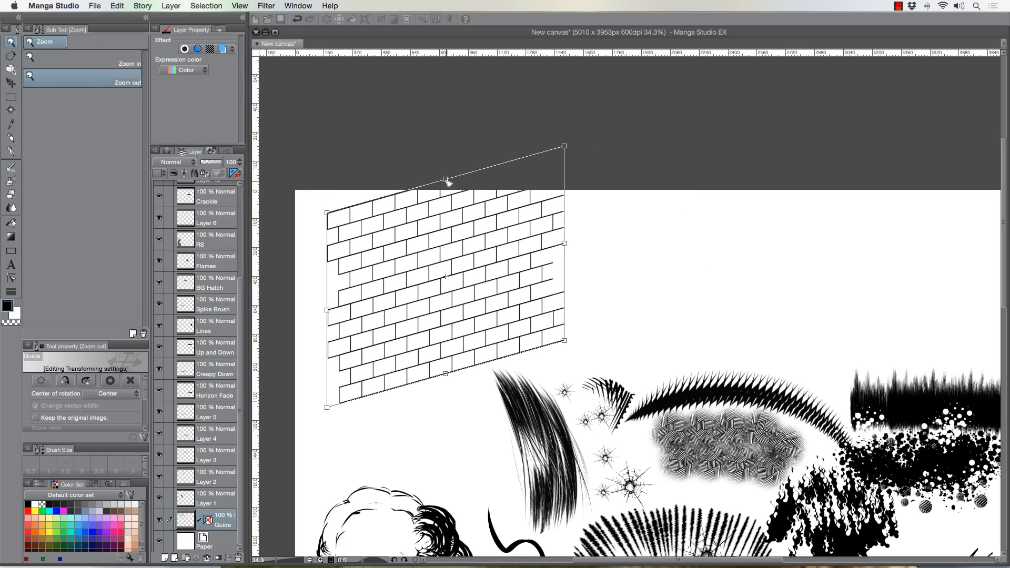
pyautogui.moveTo(446, 180); pyautogui.dragTo(423, 162)
pyautogui.moveTo(320, 302); pyautogui.dragTo(305, 294)
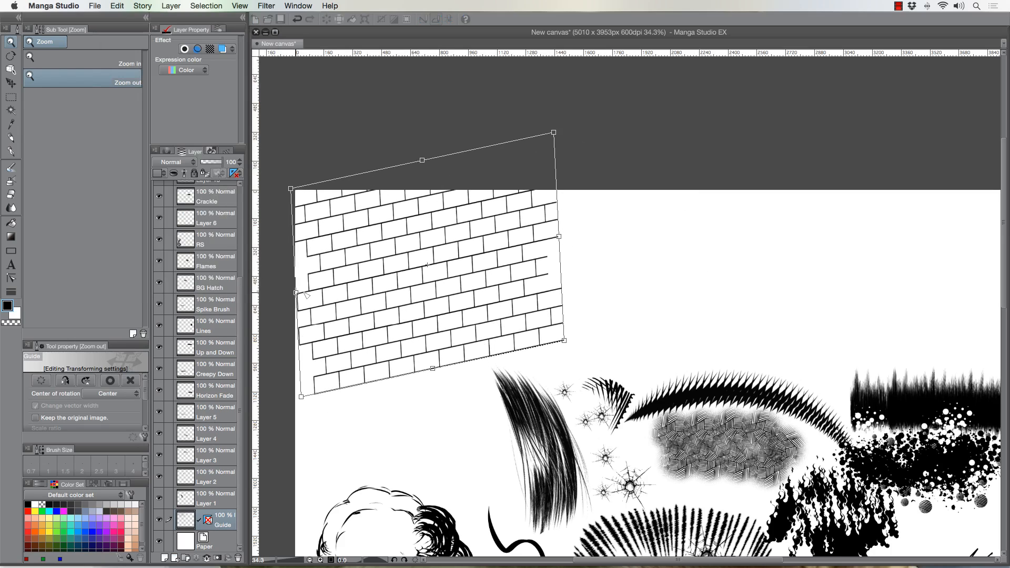
pyautogui.moveTo(432, 369); pyautogui.dragTo(423, 383)
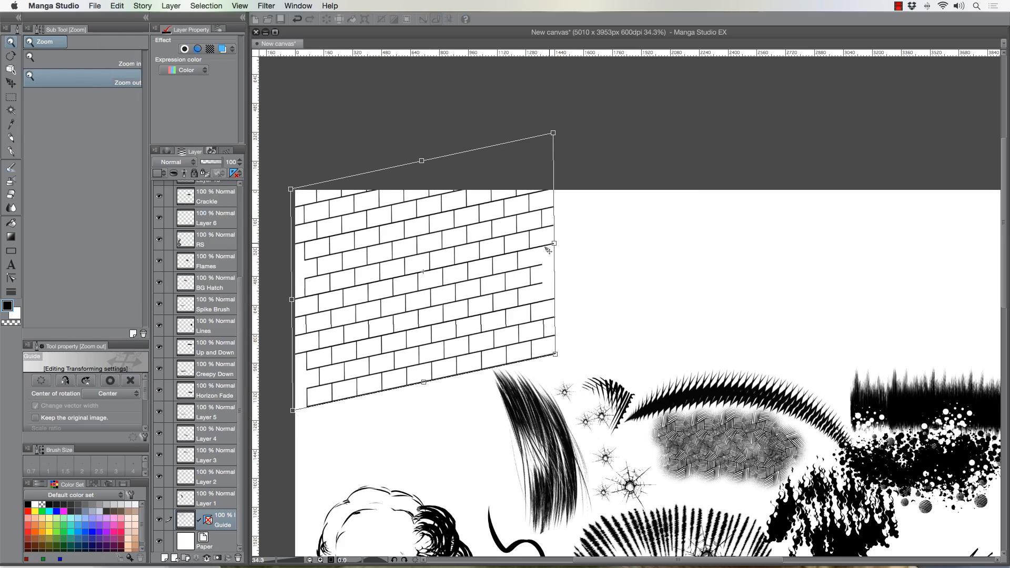
pyautogui.moveTo(545, 248); pyautogui.dragTo(540, 253)
pyautogui.moveTo(416, 167); pyautogui.dragTo(413, 173)
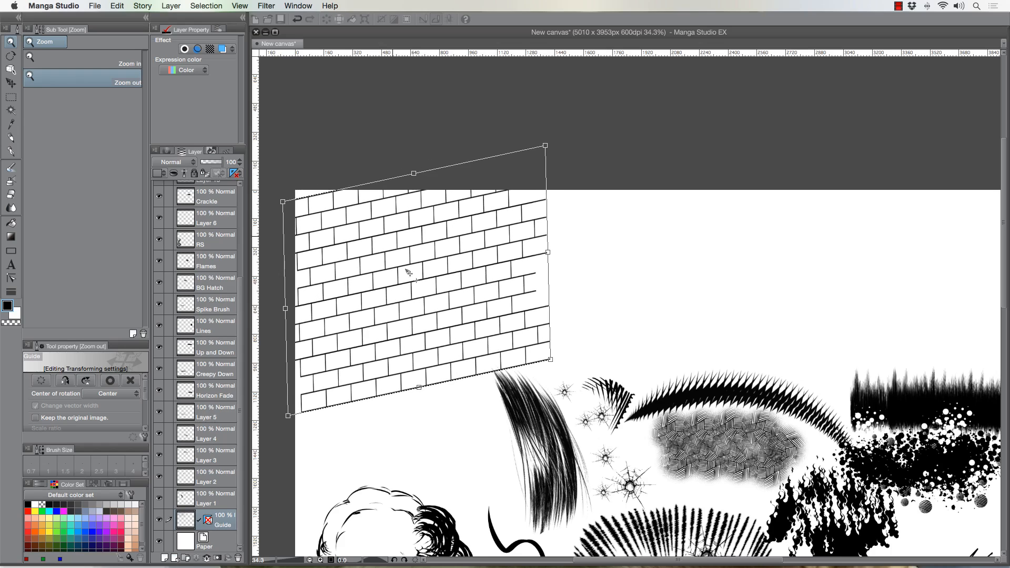
pyautogui.press('Return')
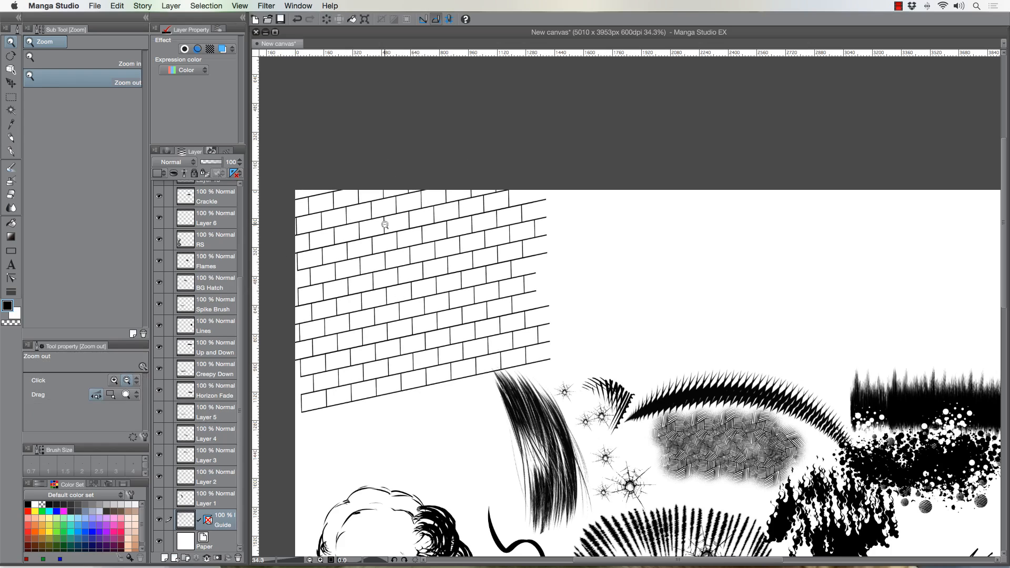
# Add a new layer above the Guide layer and paint a wavy stroke with Grunge Brush - 023 beside the brick wall
pyautogui.click(405, 225)
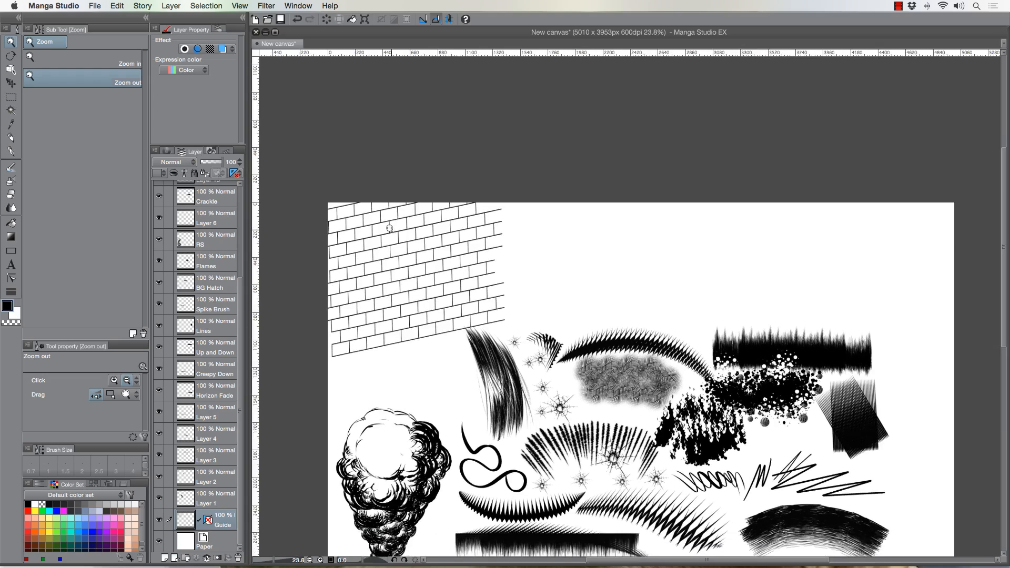
pyautogui.moveTo(508, 283); pyautogui.dragTo(409, 237)
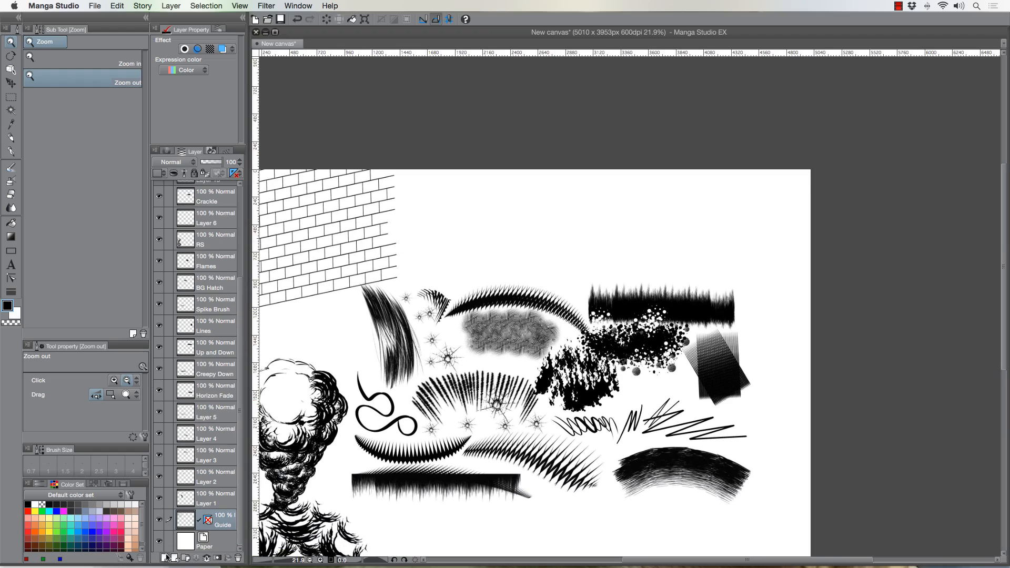
pyautogui.click(166, 557)
pyautogui.click(10, 152)
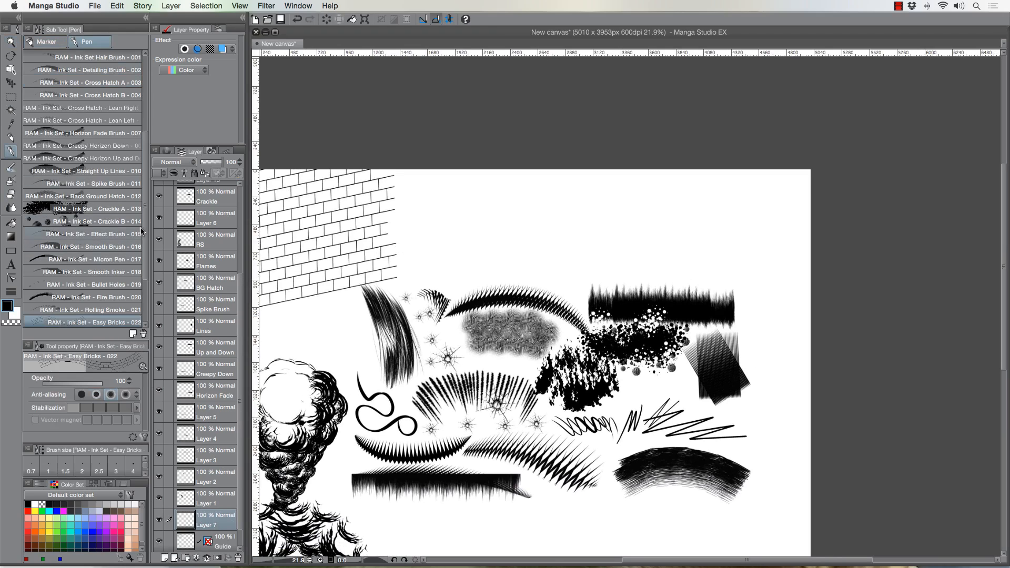
pyautogui.moveTo(142, 231); pyautogui.dragTo(147, 297)
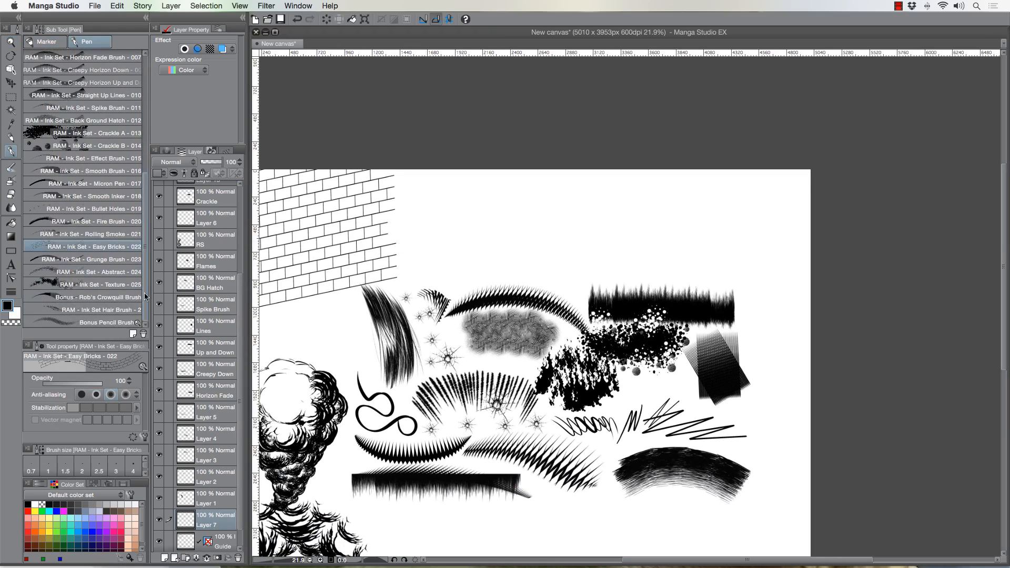
pyautogui.click(73, 260)
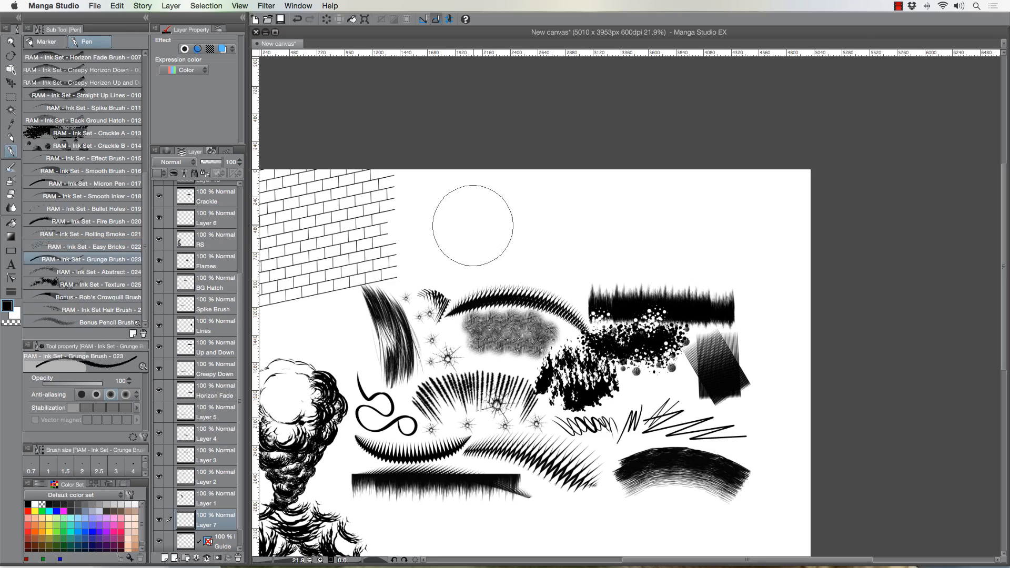
pyautogui.moveTo(472, 226)
pyautogui.mouseDown()
pyautogui.moveTo(586, 220)
pyautogui.moveTo(487, 206)
pyautogui.mouseUp()
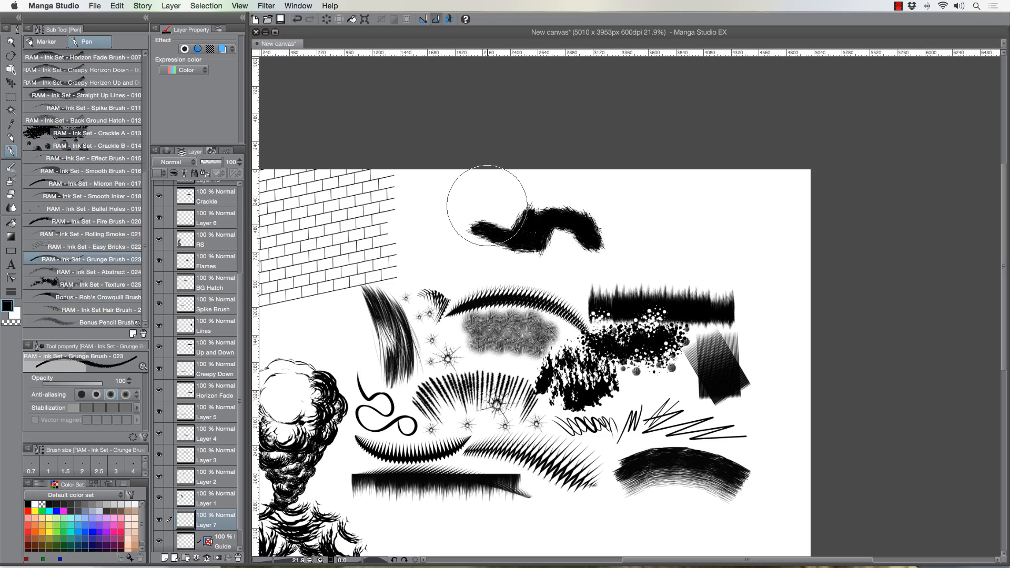
# Build up the wavy grunge stroke into a dense black patch with overlapping Grunge Brush strokes
pyautogui.click(10, 44)
pyautogui.click(508, 201)
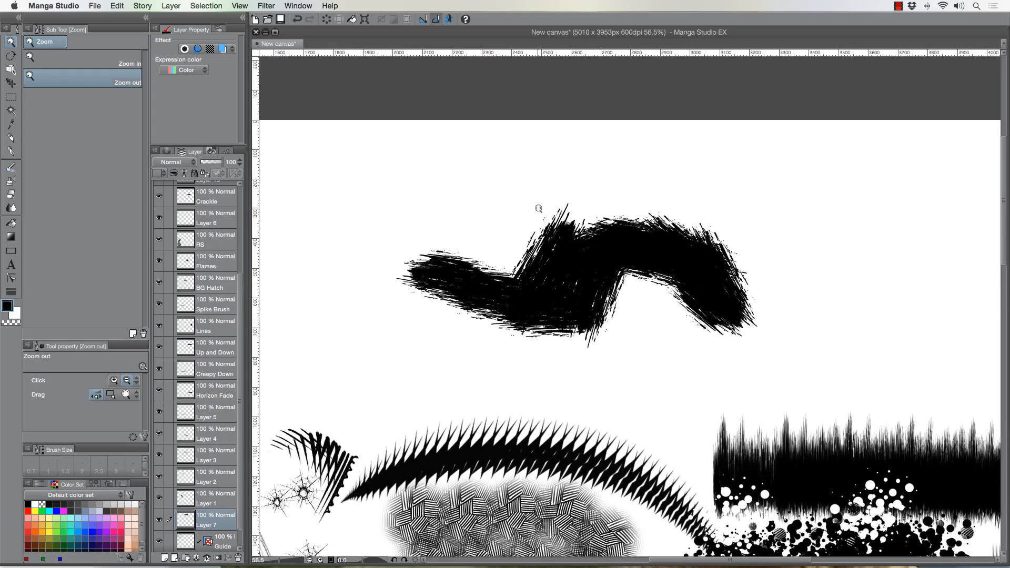
pyautogui.click(11, 152)
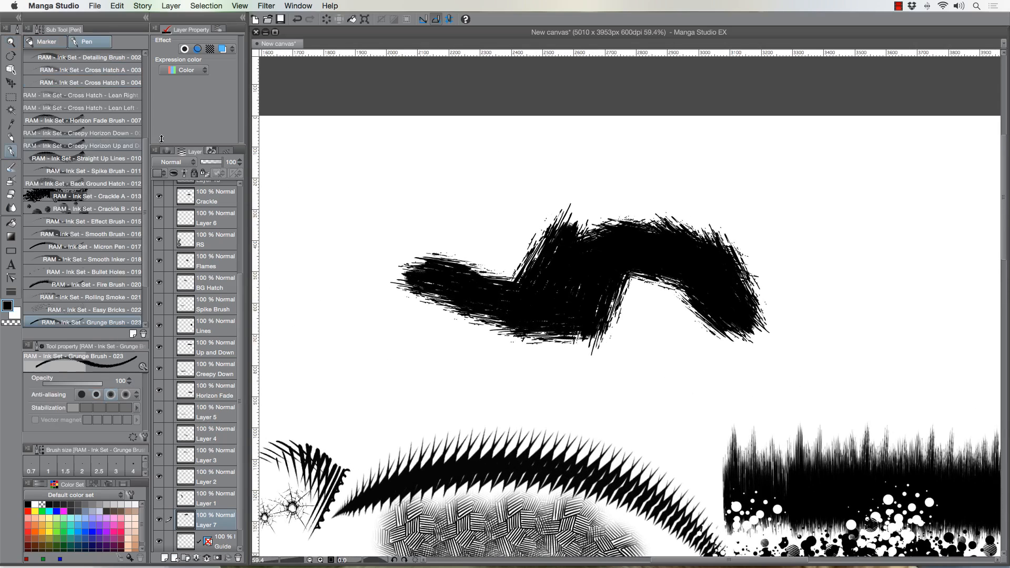
pyautogui.moveTo(433, 241)
pyautogui.mouseDown()
pyautogui.moveTo(496, 244)
pyautogui.moveTo(537, 228)
pyautogui.moveTo(515, 216)
pyautogui.mouseUp()
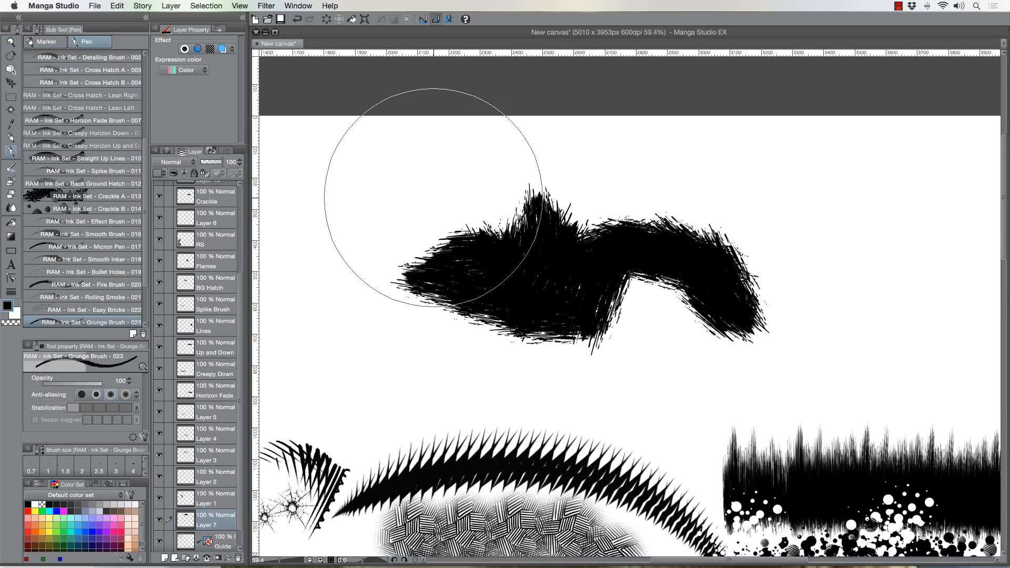
pyautogui.moveTo(391, 284)
pyautogui.mouseDown()
pyautogui.moveTo(468, 235)
pyautogui.moveTo(649, 216)
pyautogui.moveTo(692, 225)
pyautogui.moveTo(742, 257)
pyautogui.moveTo(710, 304)
pyautogui.moveTo(675, 286)
pyautogui.moveTo(641, 292)
pyautogui.moveTo(682, 303)
pyautogui.moveTo(620, 307)
pyautogui.moveTo(607, 333)
pyautogui.moveTo(575, 346)
pyautogui.moveTo(527, 330)
pyautogui.moveTo(703, 324)
pyautogui.moveTo(687, 312)
pyautogui.moveTo(693, 326)
pyautogui.moveTo(739, 340)
pyautogui.moveTo(764, 305)
pyautogui.moveTo(654, 202)
pyautogui.moveTo(585, 186)
pyautogui.moveTo(470, 204)
pyautogui.moveTo(427, 255)
pyautogui.moveTo(472, 208)
pyautogui.mouseUp()
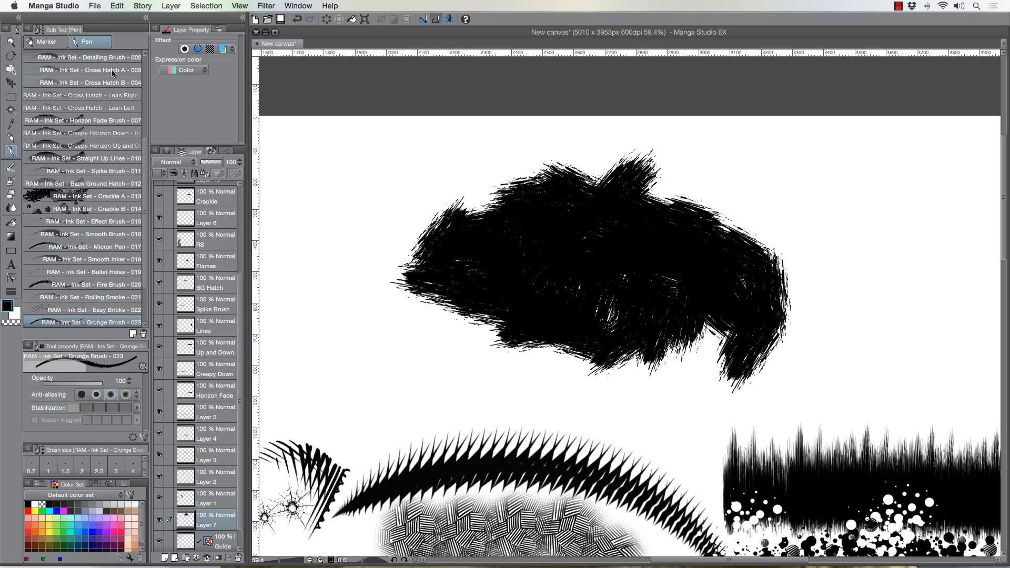
# Move the grunge patch closer to the brick wall and fill out its lower edge with more Grunge Brush strokes
pyautogui.click(11, 42)
pyautogui.click(405, 203)
pyautogui.moveTo(421, 190); pyautogui.dragTo(597, 247)
pyautogui.click(11, 150)
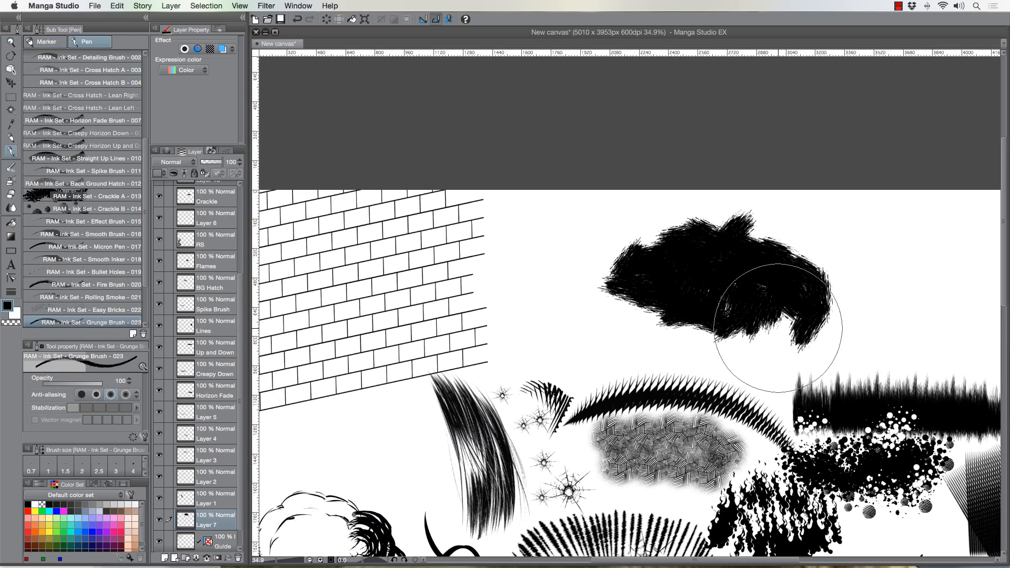
pyautogui.click(11, 83)
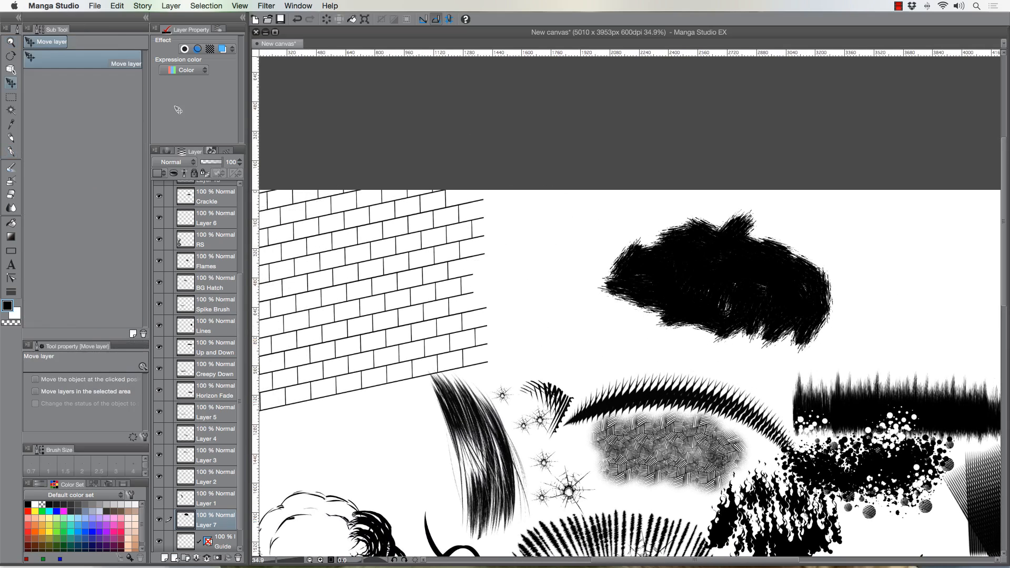
pyautogui.moveTo(653, 280)
pyautogui.mouseDown()
pyautogui.moveTo(600, 283)
pyautogui.moveTo(282, 370)
pyautogui.moveTo(321, 357)
pyautogui.moveTo(331, 342)
pyautogui.moveTo(599, 287)
pyautogui.moveTo(606, 268)
pyautogui.mouseUp()
pyautogui.click(11, 151)
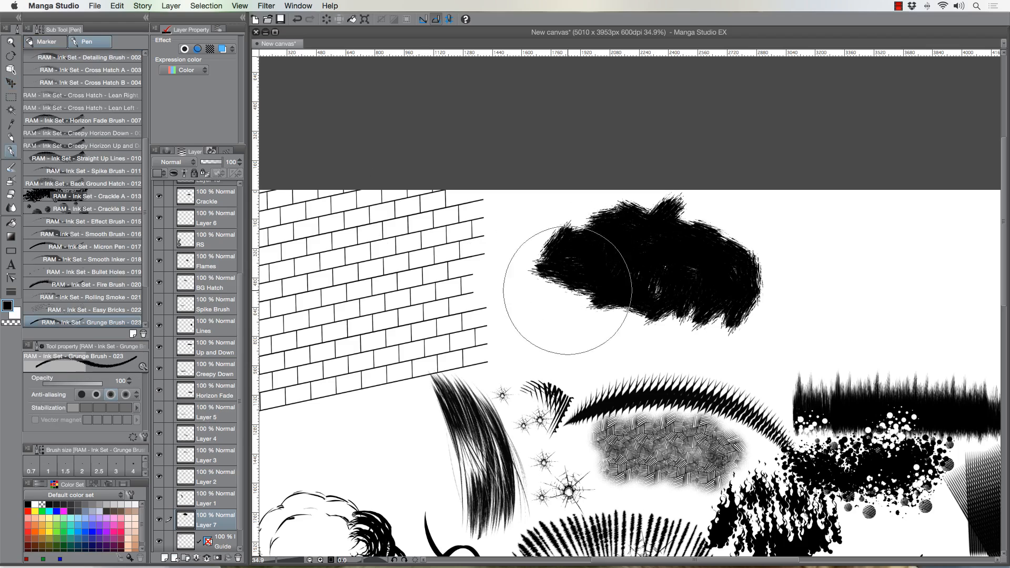
pyautogui.moveTo(648, 314)
pyautogui.mouseDown()
pyautogui.moveTo(705, 327)
pyautogui.moveTo(725, 305)
pyautogui.moveTo(736, 266)
pyautogui.moveTo(711, 227)
pyautogui.moveTo(679, 215)
pyautogui.mouseUp()
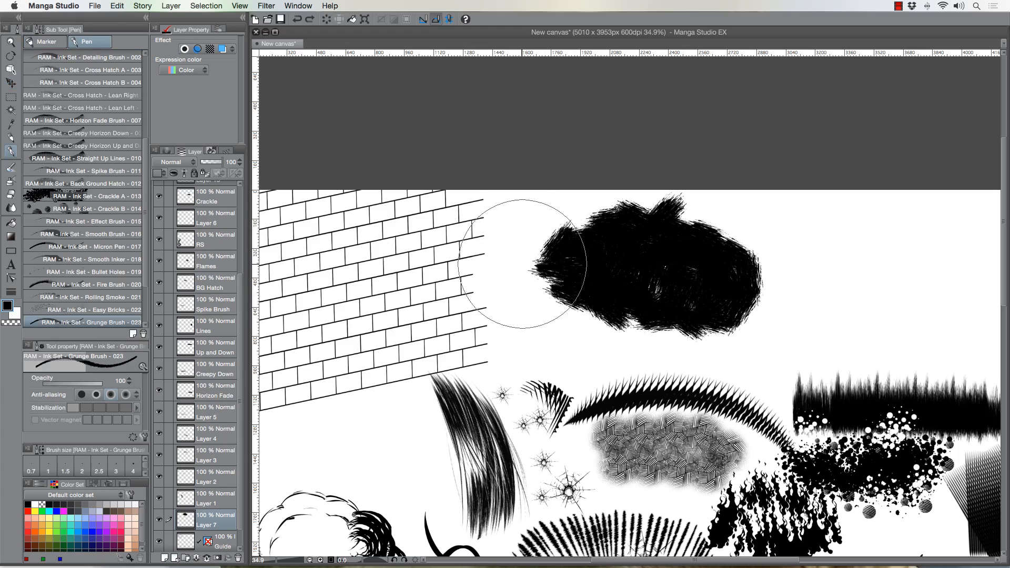
# Undo all the grunge strokes beside the brick wall until the layer is empty
pyautogui.press('super+z')
pyautogui.press('super+z')
pyautogui.press('super+z')
pyautogui.press('super+z')
pyautogui.press('super+z')
pyautogui.press('super+z')
pyautogui.press('super+z')
pyautogui.press('super+z')
pyautogui.press('super+z')
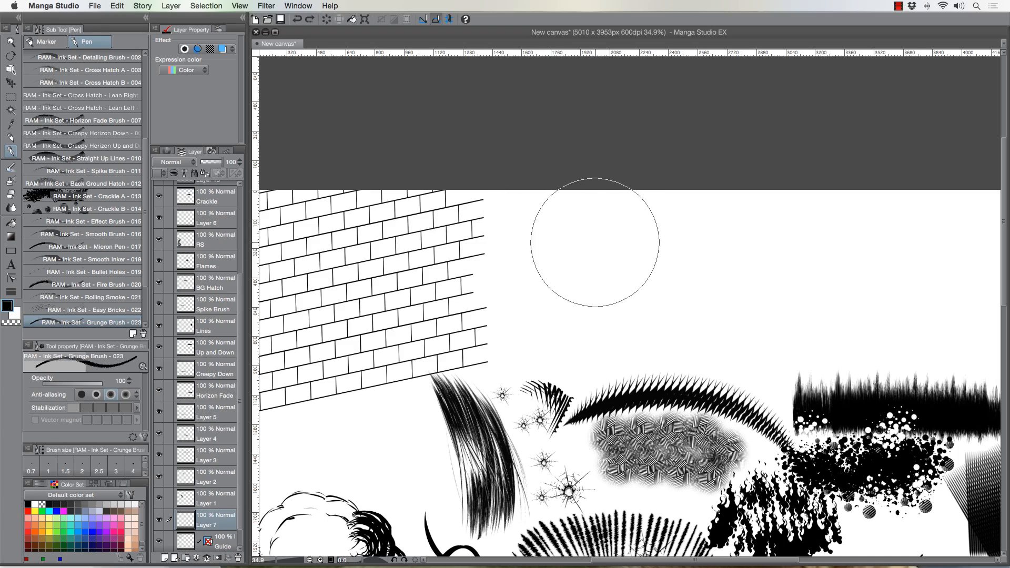
# Reduce the Grunge Brush size and paint a rough four-sided frame in the empty space beside the brick wall
pyautogui.press('[')
pyautogui.press('[')
pyautogui.press('[')
pyautogui.moveTo(585, 216); pyautogui.dragTo(584, 322)
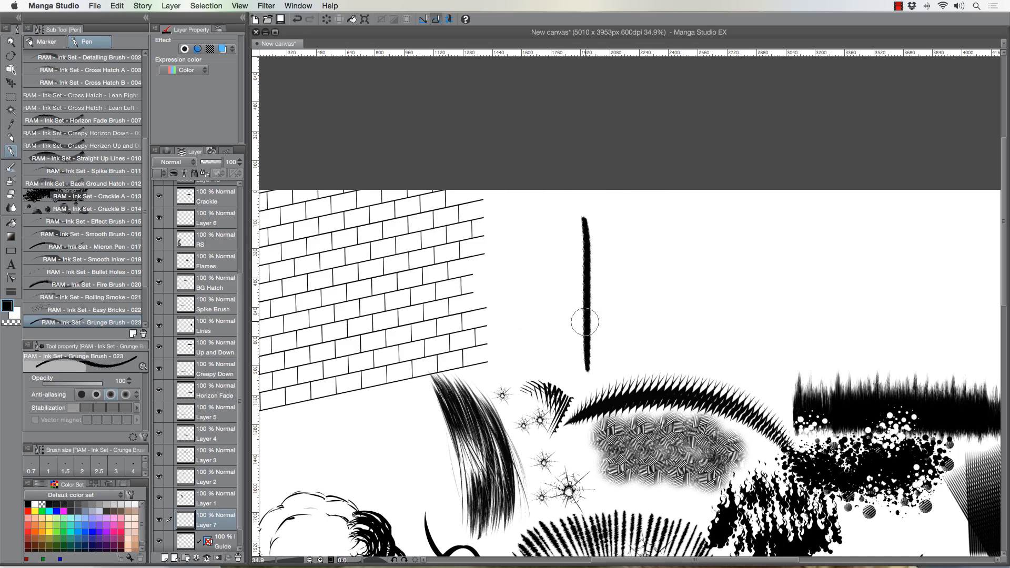
pyautogui.moveTo(571, 222)
pyautogui.mouseDown()
pyautogui.moveTo(719, 212)
pyautogui.moveTo(708, 368)
pyautogui.moveTo(573, 371)
pyautogui.mouseUp()
pyautogui.moveTo(707, 364); pyautogui.dragTo(609, 375)
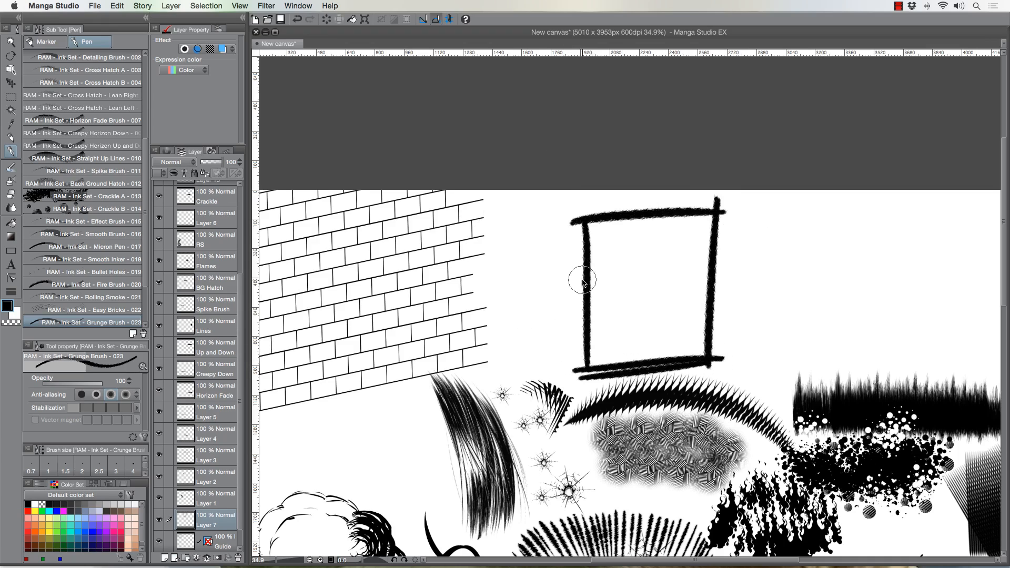
# Thicken the frame's sides and corners with overlapping Grunge Brush strokes
pyautogui.click(10, 45)
pyautogui.scroll(4, 652, 276)
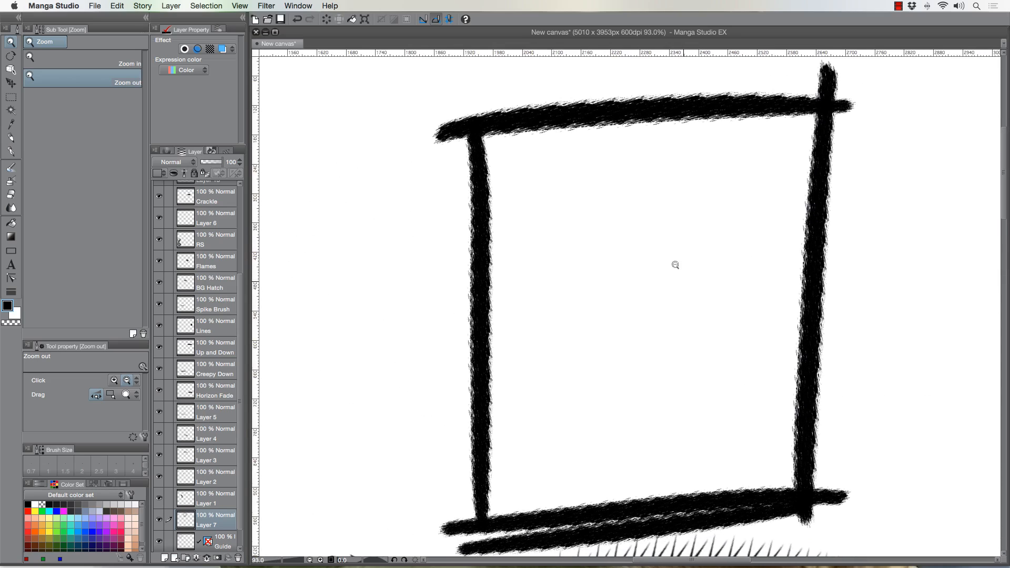
pyautogui.click(514, 284)
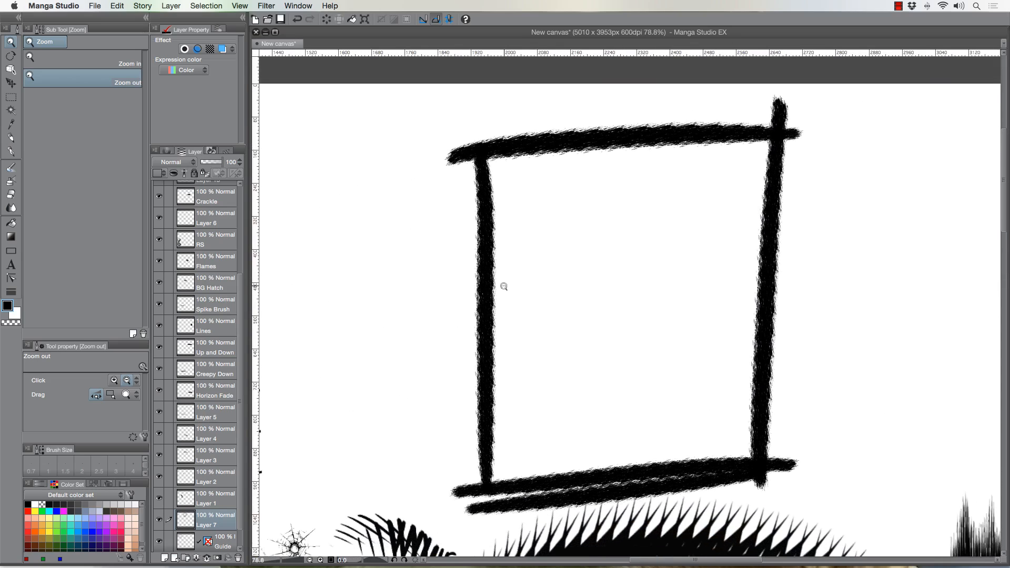
pyautogui.click(11, 152)
pyautogui.moveTo(472, 156)
pyautogui.mouseDown()
pyautogui.moveTo(483, 220)
pyautogui.moveTo(491, 152)
pyautogui.moveTo(485, 232)
pyautogui.moveTo(479, 142)
pyautogui.moveTo(487, 187)
pyautogui.moveTo(487, 131)
pyautogui.moveTo(486, 206)
pyautogui.moveTo(476, 172)
pyautogui.moveTo(494, 263)
pyautogui.moveTo(483, 506)
pyautogui.moveTo(468, 503)
pyautogui.moveTo(490, 465)
pyautogui.moveTo(515, 455)
pyautogui.moveTo(483, 491)
pyautogui.moveTo(607, 481)
pyautogui.moveTo(557, 485)
pyautogui.moveTo(759, 447)
pyautogui.moveTo(691, 469)
pyautogui.moveTo(784, 445)
pyautogui.moveTo(711, 465)
pyautogui.moveTo(752, 467)
pyautogui.moveTo(712, 471)
pyautogui.moveTo(751, 433)
pyautogui.moveTo(759, 347)
pyautogui.moveTo(768, 130)
pyautogui.moveTo(770, 169)
pyautogui.moveTo(767, 133)
pyautogui.moveTo(738, 139)
pyautogui.moveTo(779, 133)
pyautogui.moveTo(714, 129)
pyautogui.moveTo(475, 157)
pyautogui.moveTo(512, 143)
pyautogui.moveTo(447, 161)
pyautogui.moveTo(503, 131)
pyautogui.moveTo(472, 140)
pyautogui.moveTo(461, 155)
pyautogui.moveTo(524, 149)
pyautogui.moveTo(451, 182)
pyautogui.moveTo(512, 156)
pyautogui.mouseUp()
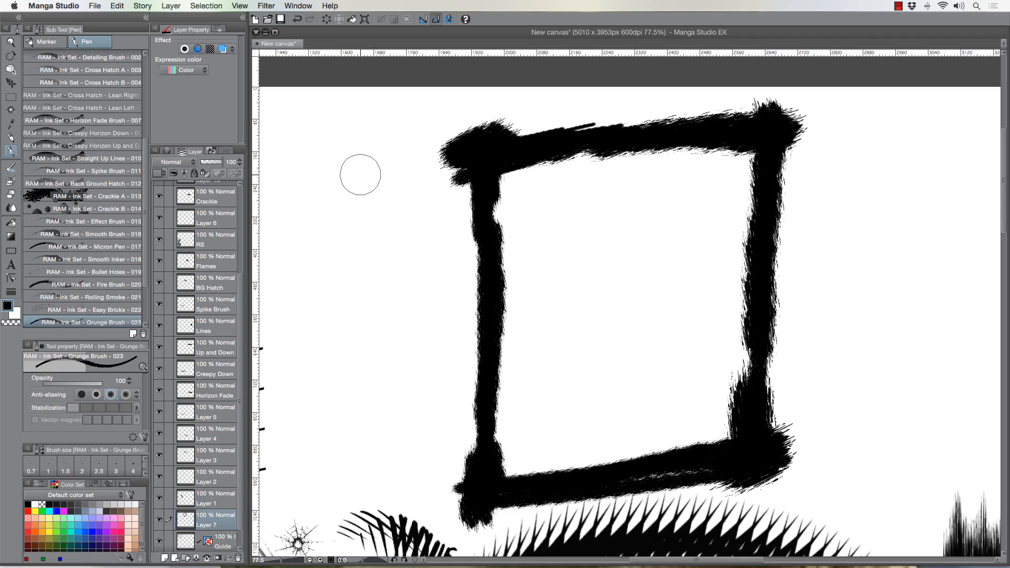
# Roughen the frame's lower-left corner with Grunge Brush strokes at increasingly larger brush sizes
pyautogui.moveTo(490, 408)
pyautogui.mouseDown()
pyautogui.moveTo(490, 477)
pyautogui.moveTo(466, 447)
pyautogui.mouseUp()
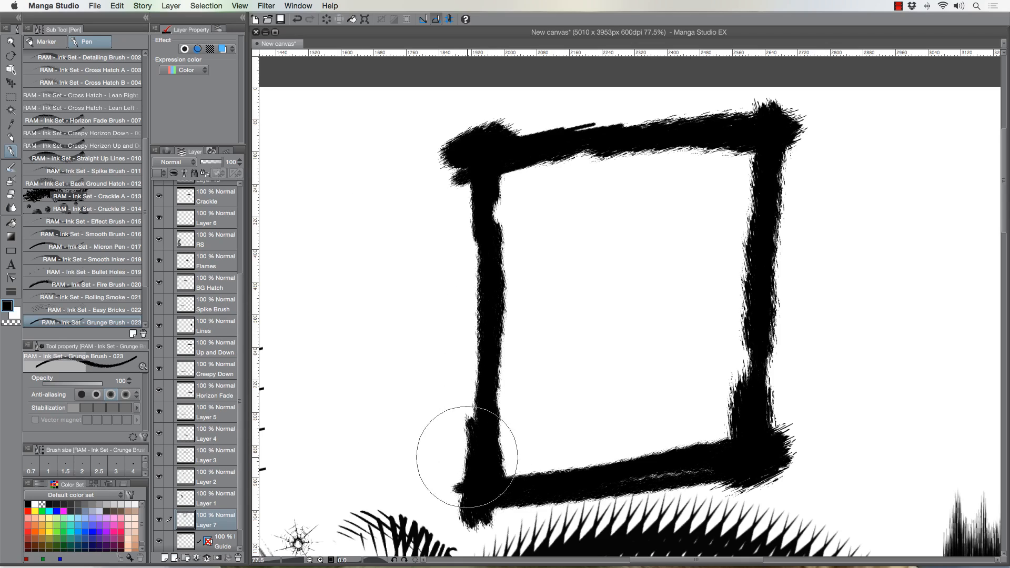
pyautogui.press(']')
pyautogui.press(']')
pyautogui.press(']')
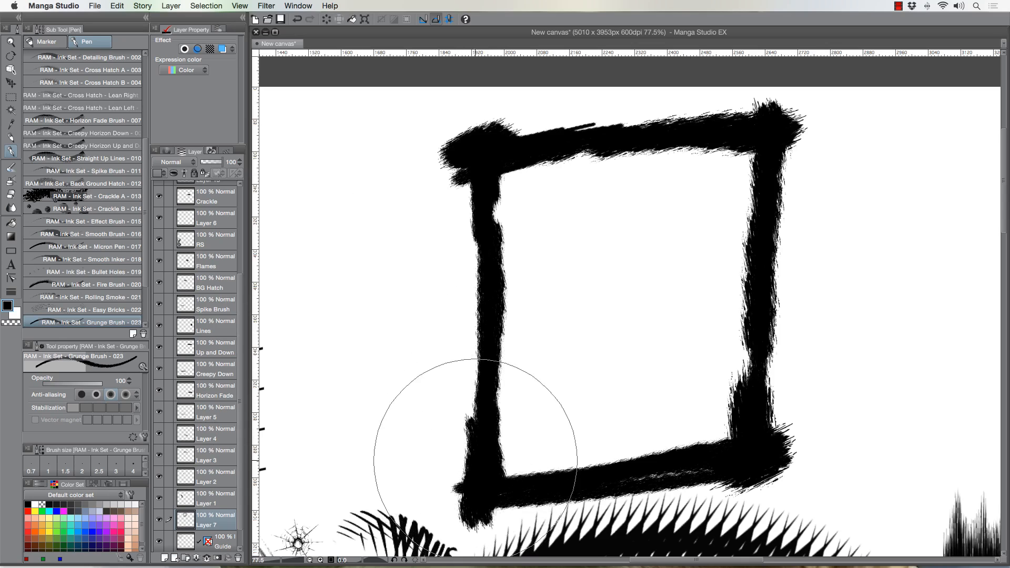
pyautogui.moveTo(477, 432); pyautogui.dragTo(491, 462)
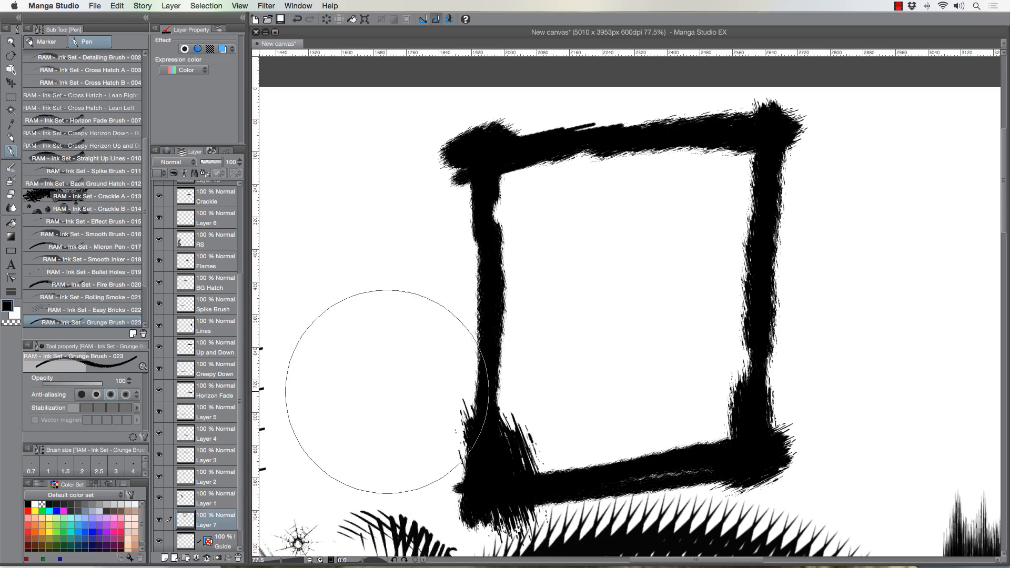
# Move the grunge frame to the canvas's upper-right corner and add a new layer above its layer
pyautogui.click(11, 42)
pyautogui.click(421, 219)
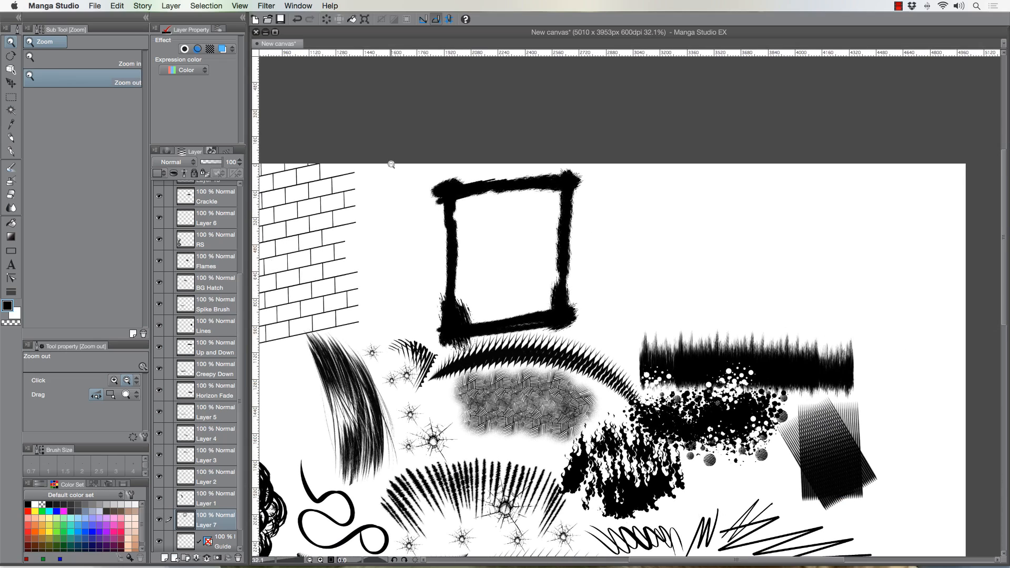
pyautogui.click(11, 84)
pyautogui.moveTo(465, 241); pyautogui.dragTo(829, 228)
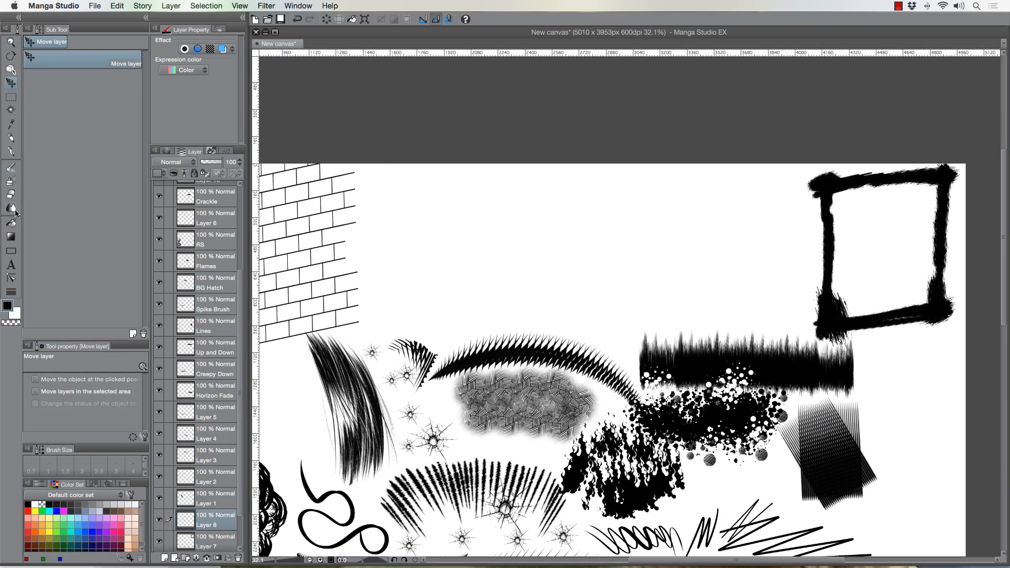
# Choose the RAM - Ink Set - Abstract - 024 brush for the new layer
pyautogui.press('p')
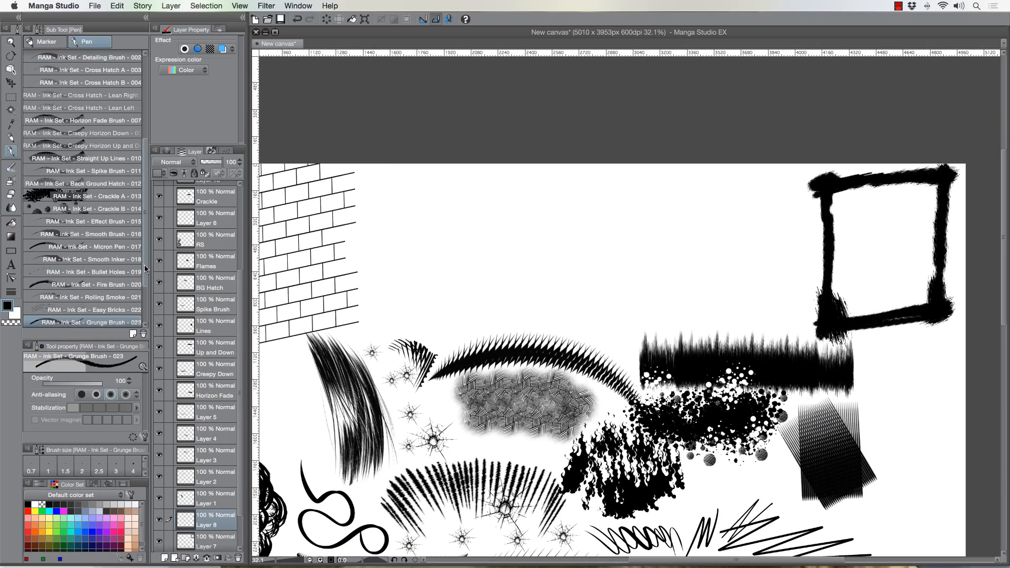
pyautogui.moveTo(146, 269); pyautogui.dragTo(145, 329)
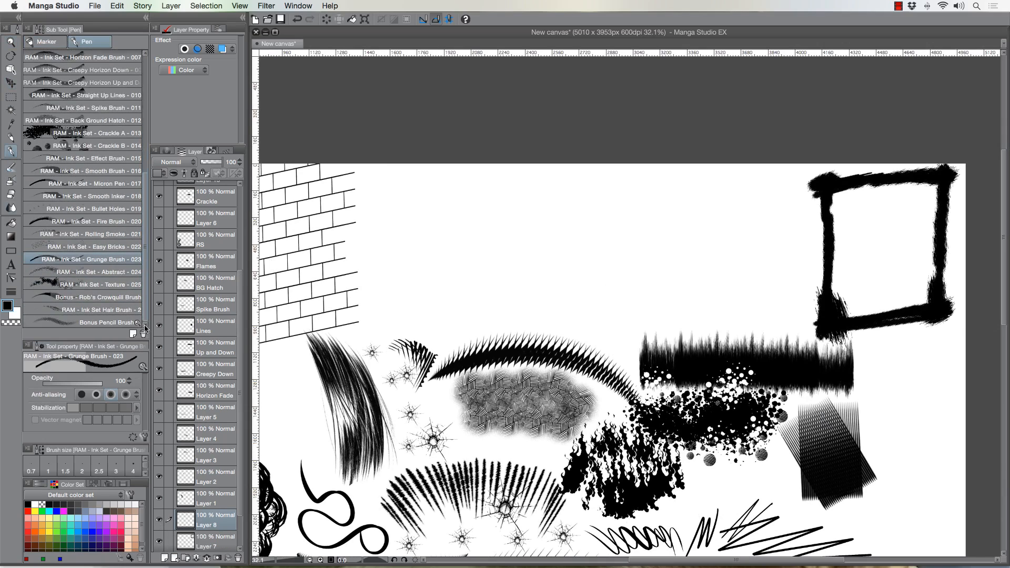
pyautogui.click(85, 272)
# Try the Abstract brush with long curving strokes at a large and a smaller size, undoing each one
pyautogui.moveTo(486, 231)
pyautogui.mouseDown()
pyautogui.moveTo(553, 237)
pyautogui.moveTo(558, 209)
pyautogui.mouseUp()
pyautogui.press('super+z')
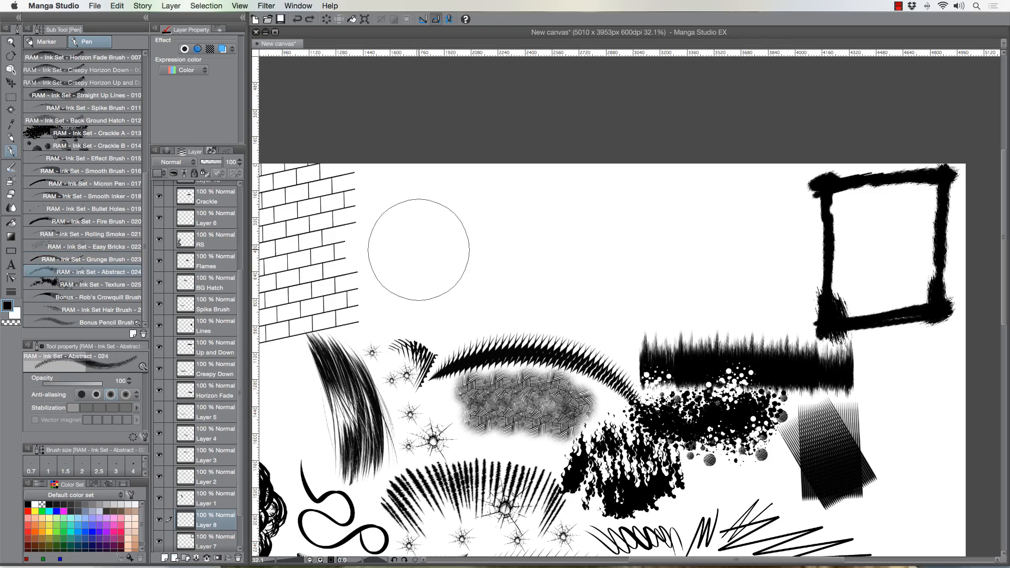
pyautogui.moveTo(412, 243)
pyautogui.mouseDown()
pyautogui.moveTo(474, 269)
pyautogui.moveTo(661, 205)
pyautogui.moveTo(725, 233)
pyautogui.moveTo(673, 292)
pyautogui.moveTo(492, 274)
pyautogui.mouseUp()
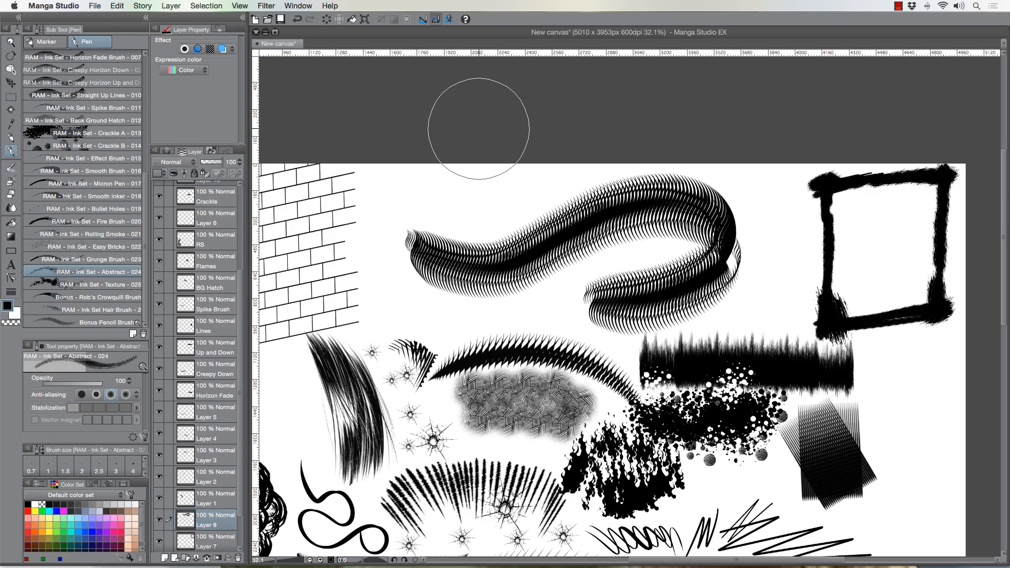
pyautogui.press('super+z')
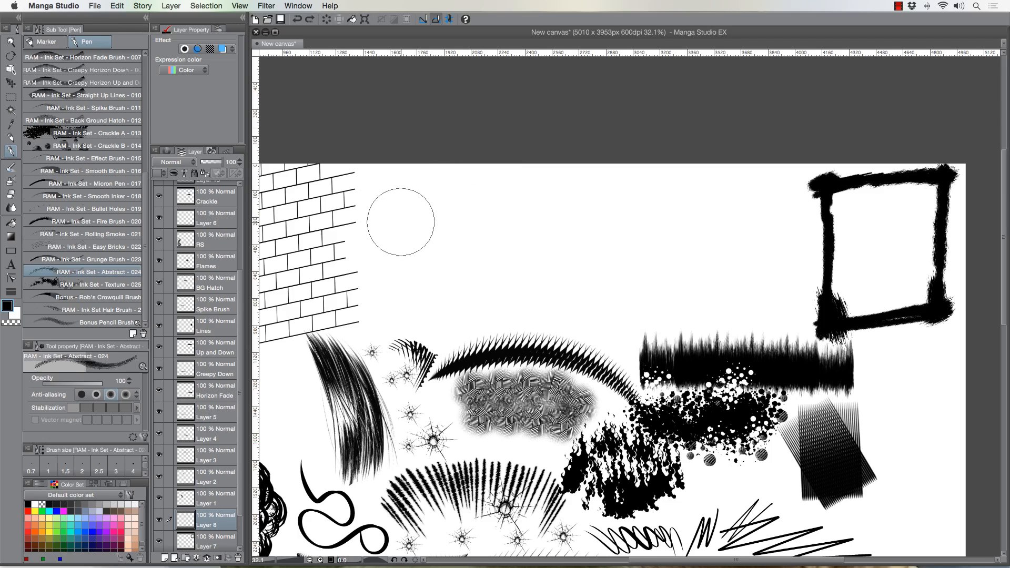
pyautogui.moveTo(400, 222)
pyautogui.mouseDown()
pyautogui.moveTo(516, 225)
pyautogui.moveTo(742, 260)
pyautogui.moveTo(476, 289)
pyautogui.mouseUp()
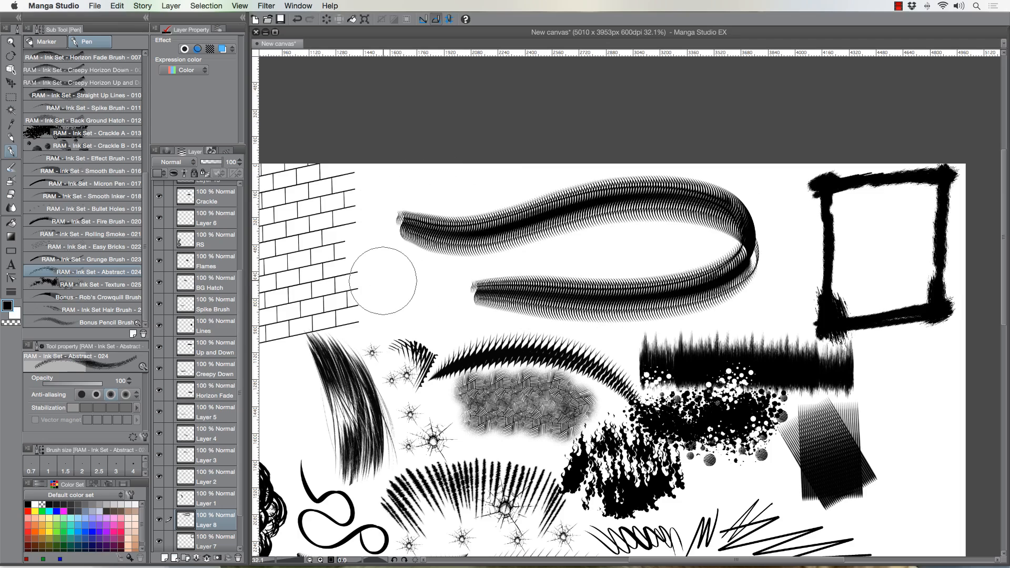
pyautogui.press('super+z')
# Try a rectangular frame and a figure-eight loop with the Abstract brush, undoing each sample
pyautogui.moveTo(481, 176)
pyautogui.mouseDown()
pyautogui.moveTo(491, 300)
pyautogui.moveTo(612, 308)
pyautogui.mouseUp()
pyautogui.moveTo(591, 250)
pyautogui.mouseDown()
pyautogui.moveTo(553, 176)
pyautogui.moveTo(471, 188)
pyautogui.mouseUp()
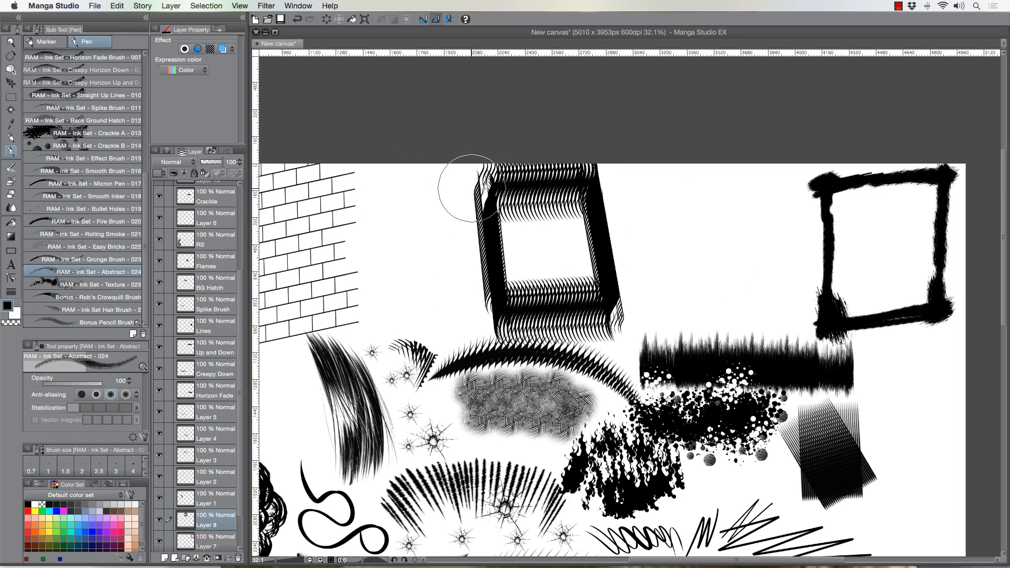
pyautogui.press('super+z')
pyautogui.press('super+z')
pyautogui.press('super+z')
pyautogui.press('super+z')
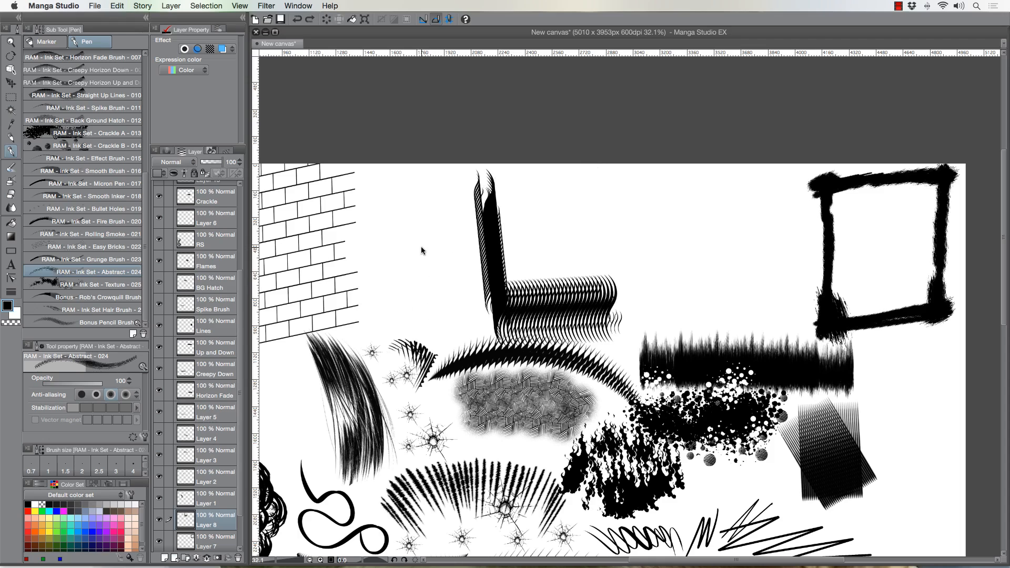
pyautogui.moveTo(400, 261)
pyautogui.mouseDown()
pyautogui.moveTo(453, 275)
pyautogui.moveTo(649, 203)
pyautogui.moveTo(680, 292)
pyautogui.moveTo(466, 230)
pyautogui.moveTo(375, 289)
pyautogui.mouseUp()
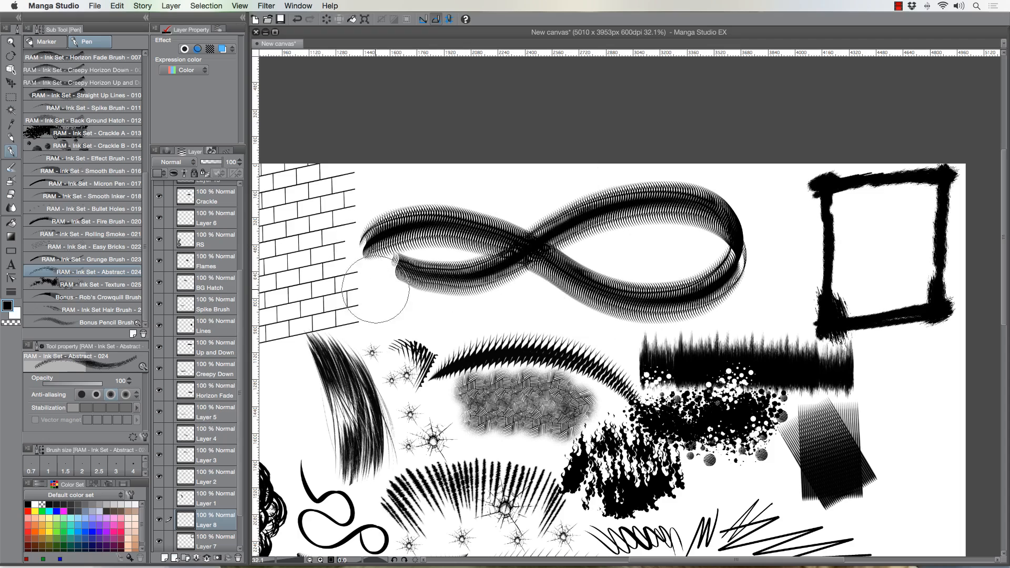
pyautogui.hotkey('ctrl', 'z')
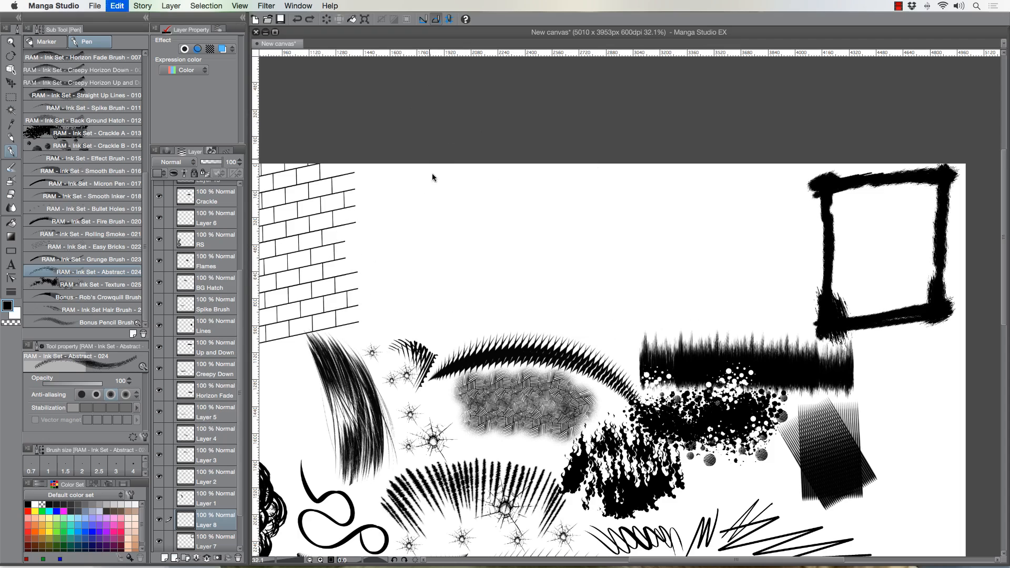
# Paint three parallel downward-curving strokes with the Abstract brush beside the brick wall and examine their texture up close
pyautogui.moveTo(412, 177); pyautogui.dragTo(547, 305)
pyautogui.moveTo(463, 171); pyautogui.dragTo(593, 330)
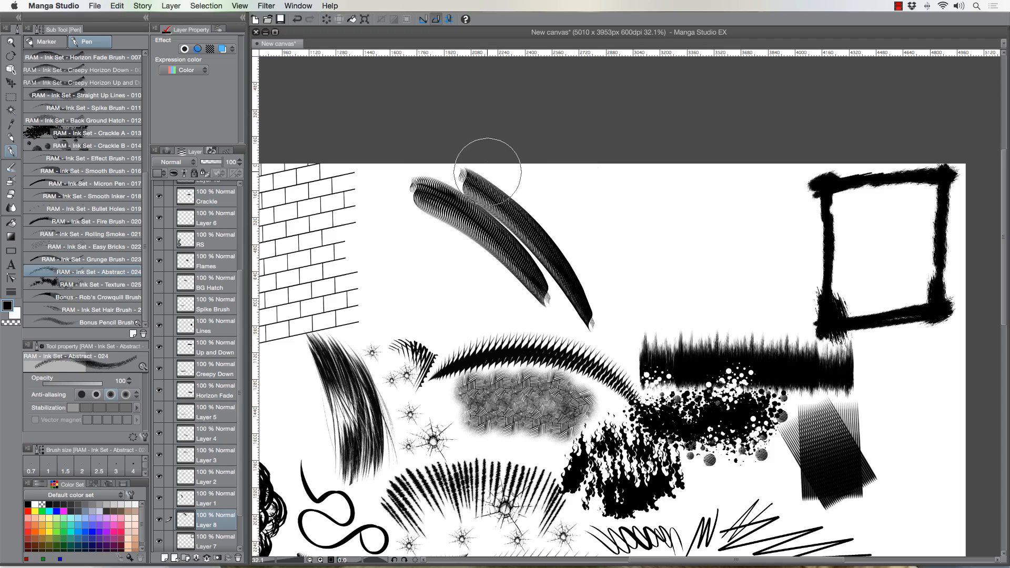
pyautogui.moveTo(489, 169); pyautogui.dragTo(619, 329)
pyautogui.press('/')
pyautogui.scroll(5, 492, 202)
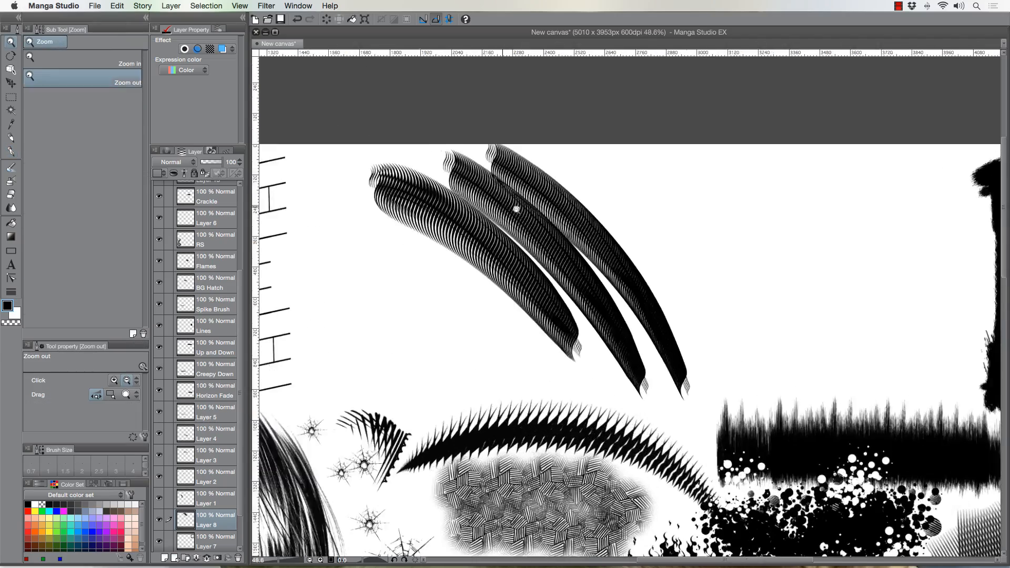
pyautogui.scroll(-4, 468, 217)
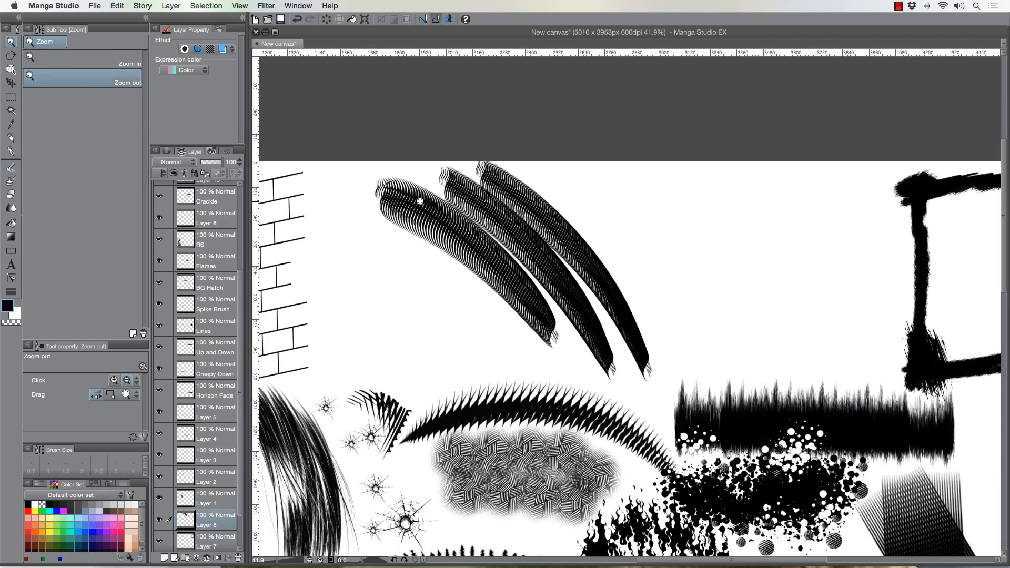
pyautogui.scroll(2, 426, 217)
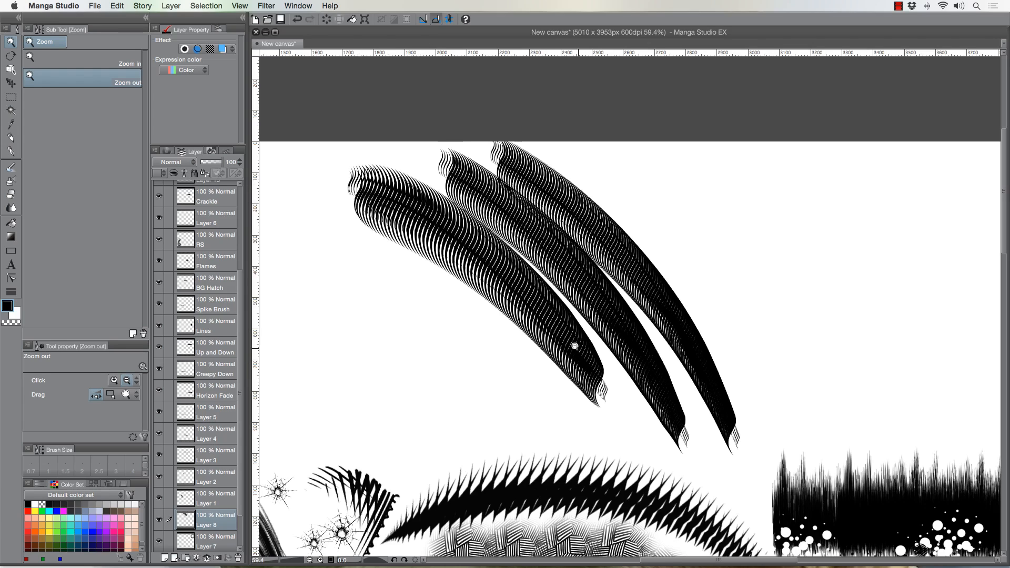
# Undo the three parallel Abstract strokes
pyautogui.press('super+z')
pyautogui.press('super+z')
pyautogui.press('super+z')
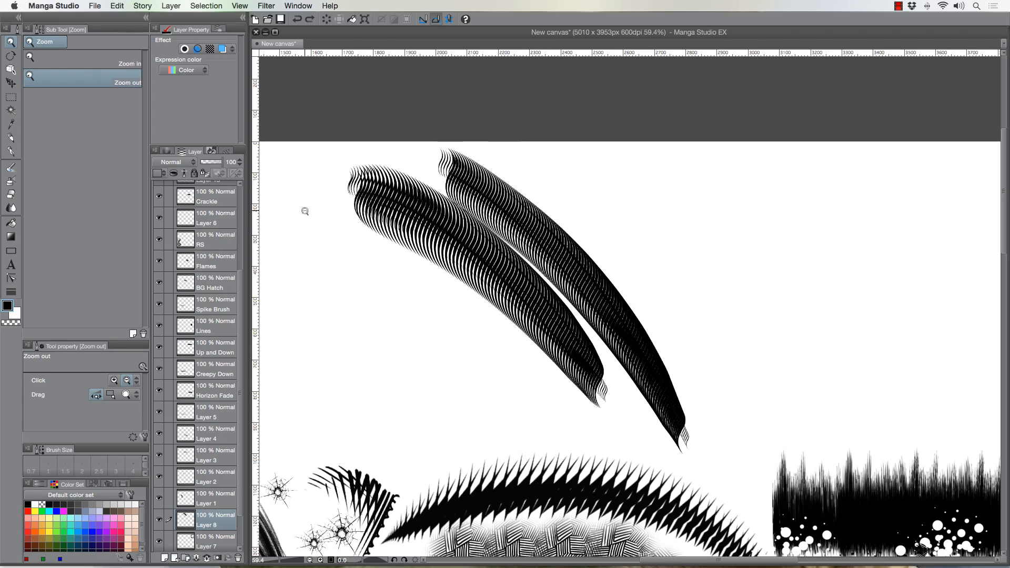
# Paint two thin rising Abstract strokes with a smaller brush and cross the upper one with short curved marks
pyautogui.click(12, 152)
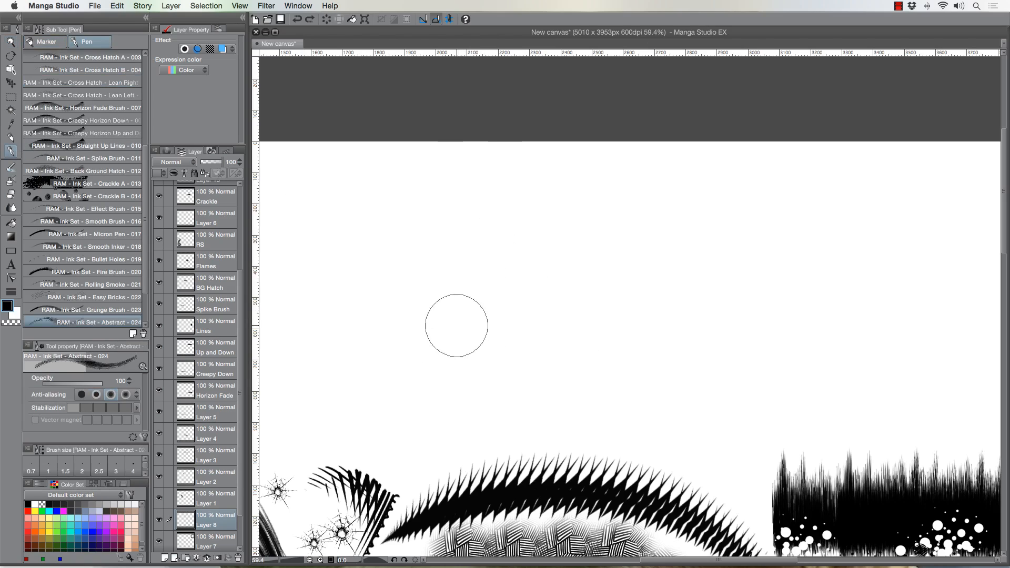
pyautogui.moveTo(460, 392)
pyautogui.mouseDown()
pyautogui.moveTo(533, 366)
pyautogui.moveTo(518, 374)
pyautogui.moveTo(649, 277)
pyautogui.mouseUp()
pyautogui.moveTo(434, 368)
pyautogui.mouseDown()
pyautogui.moveTo(468, 314)
pyautogui.moveTo(588, 232)
pyautogui.mouseUp()
pyautogui.moveTo(471, 292); pyautogui.dragTo(509, 311)
pyautogui.moveTo(500, 267); pyautogui.dragTo(530, 293)
pyautogui.moveTo(524, 249); pyautogui.dragTo(550, 271)
pyautogui.moveTo(547, 241); pyautogui.dragTo(567, 254)
pyautogui.moveTo(571, 230); pyautogui.dragTo(586, 248)
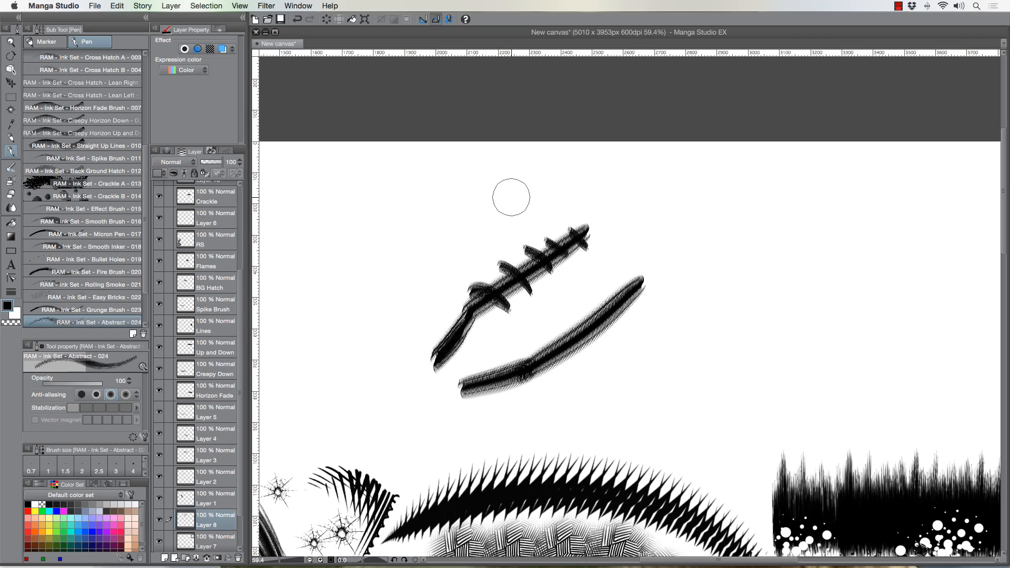
# Undo the short cross marks and both rising Abstract strokes
pyautogui.press('super+z')
pyautogui.press('super+z')
pyautogui.press('super+z')
pyautogui.press('super+z')
pyautogui.press('super+z')
pyautogui.press('super+z')
pyautogui.press('super+z')
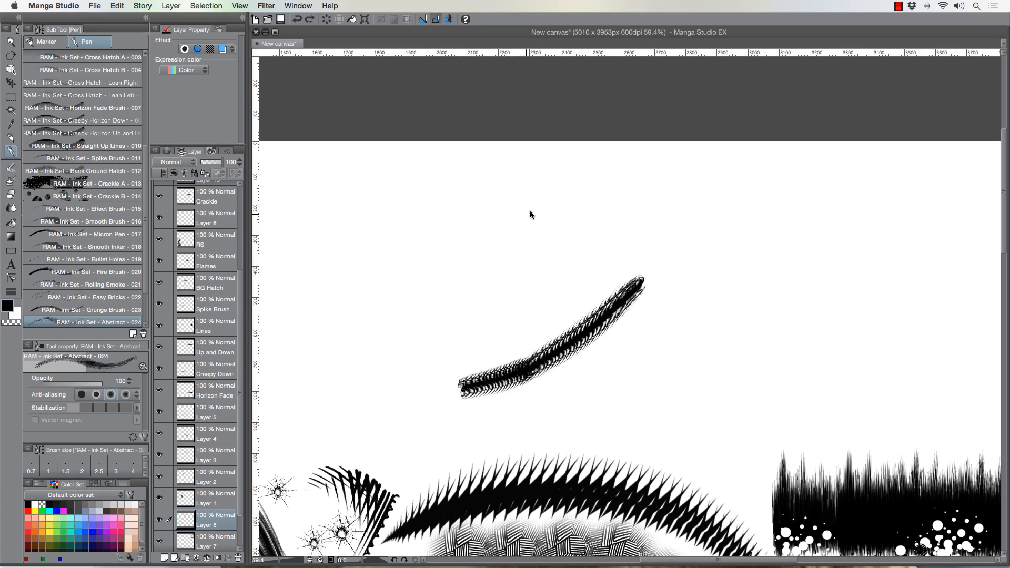
pyautogui.press('super+z')
pyautogui.press('super+z')
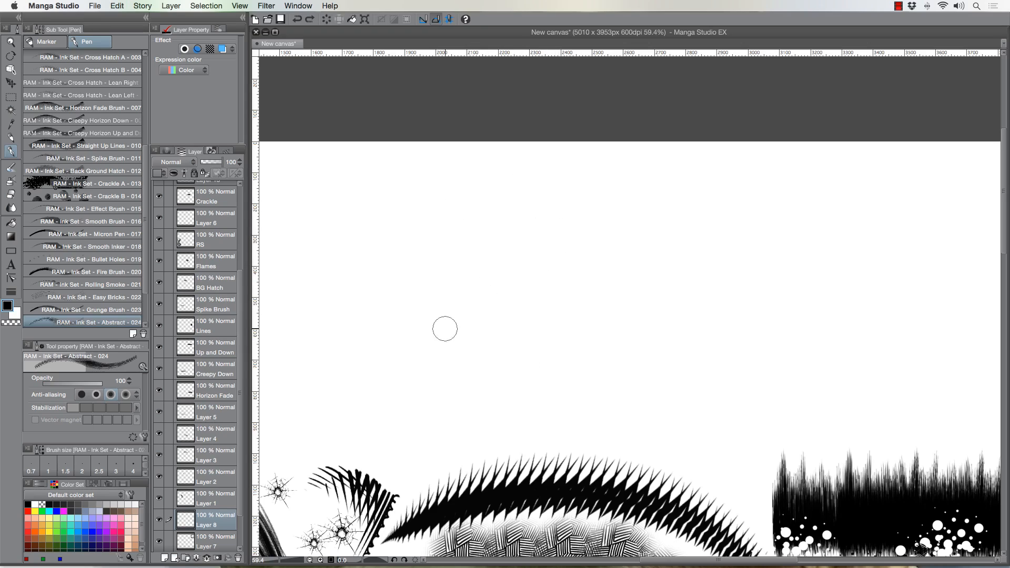
# Build a leaf-shaped outline from overlapping Abstract strokes of varying thickness and inspect the resulting texture up close
pyautogui.moveTo(421, 367)
pyautogui.mouseDown()
pyautogui.moveTo(480, 288)
pyautogui.moveTo(633, 227)
pyautogui.moveTo(591, 316)
pyautogui.moveTo(445, 375)
pyautogui.moveTo(652, 260)
pyautogui.mouseUp()
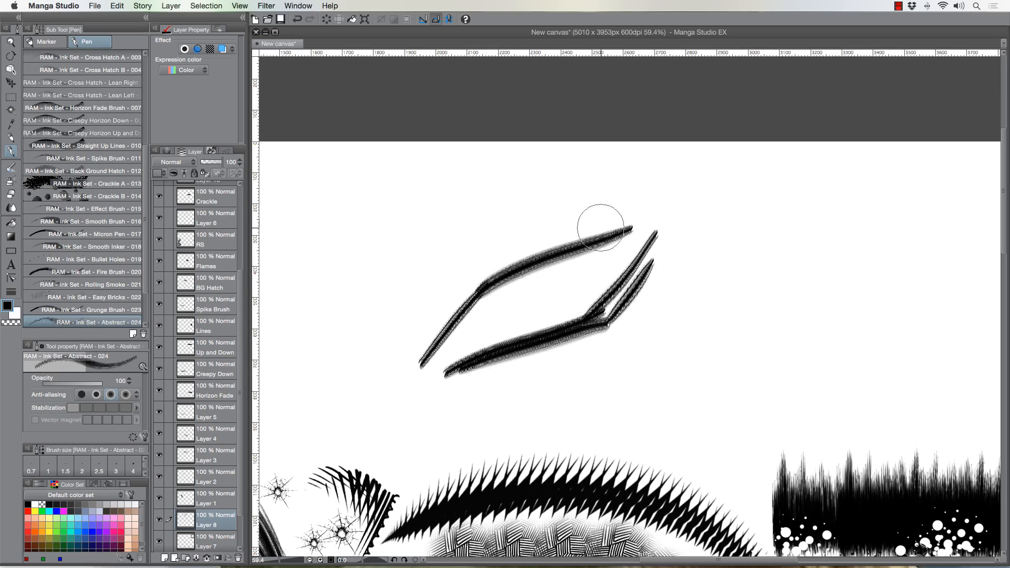
pyautogui.moveTo(642, 211)
pyautogui.mouseDown()
pyautogui.moveTo(507, 241)
pyautogui.moveTo(418, 377)
pyautogui.mouseUp()
pyautogui.moveTo(462, 347)
pyautogui.mouseDown()
pyautogui.moveTo(588, 309)
pyautogui.moveTo(645, 232)
pyautogui.mouseUp()
pyautogui.moveTo(441, 269)
pyautogui.mouseDown()
pyautogui.moveTo(410, 324)
pyautogui.moveTo(590, 222)
pyautogui.mouseUp()
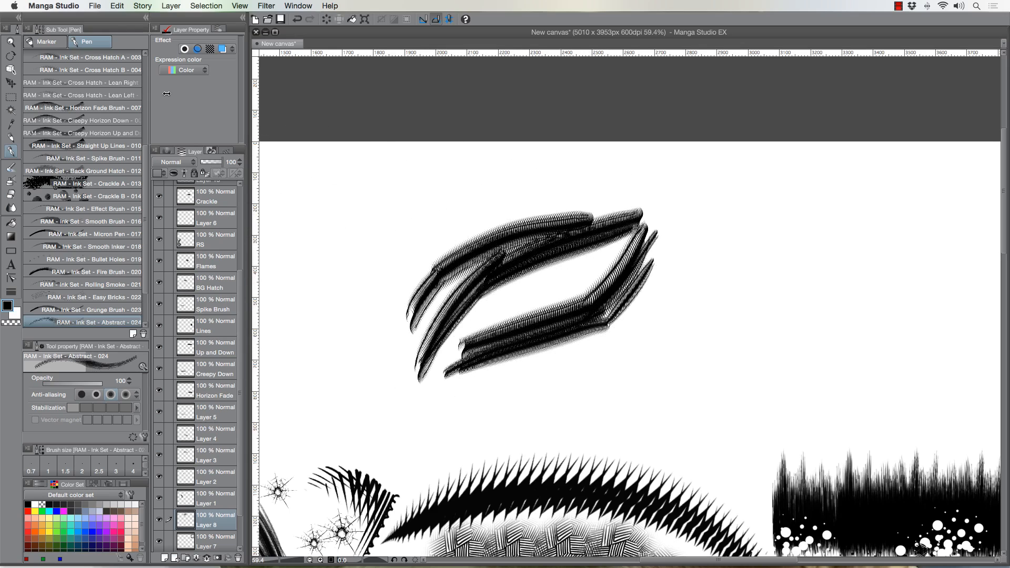
pyautogui.click(10, 42)
pyautogui.click(450, 266)
pyautogui.click(436, 262)
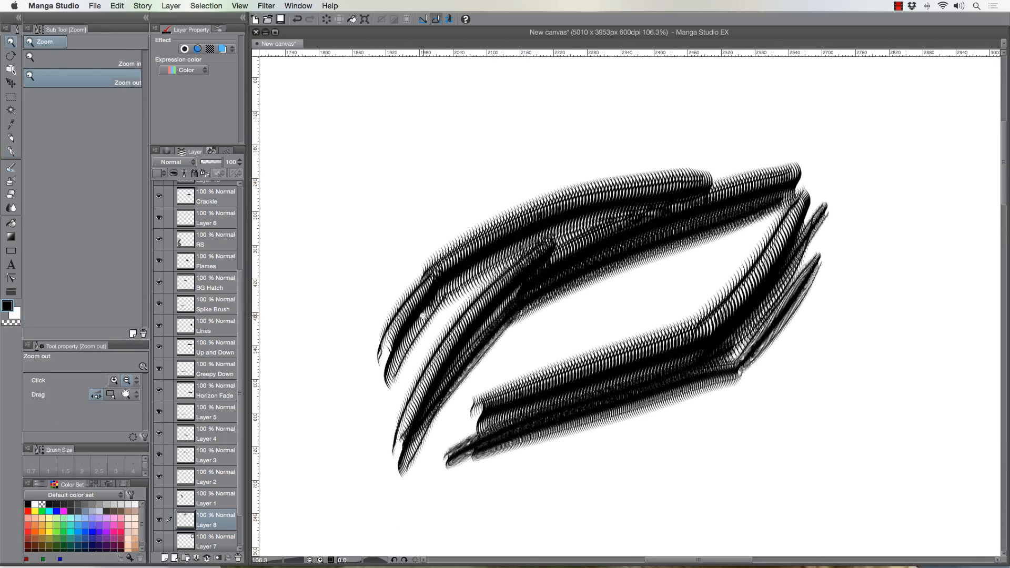
pyautogui.moveTo(424, 315); pyautogui.dragTo(384, 283)
pyautogui.moveTo(415, 395); pyautogui.dragTo(407, 357)
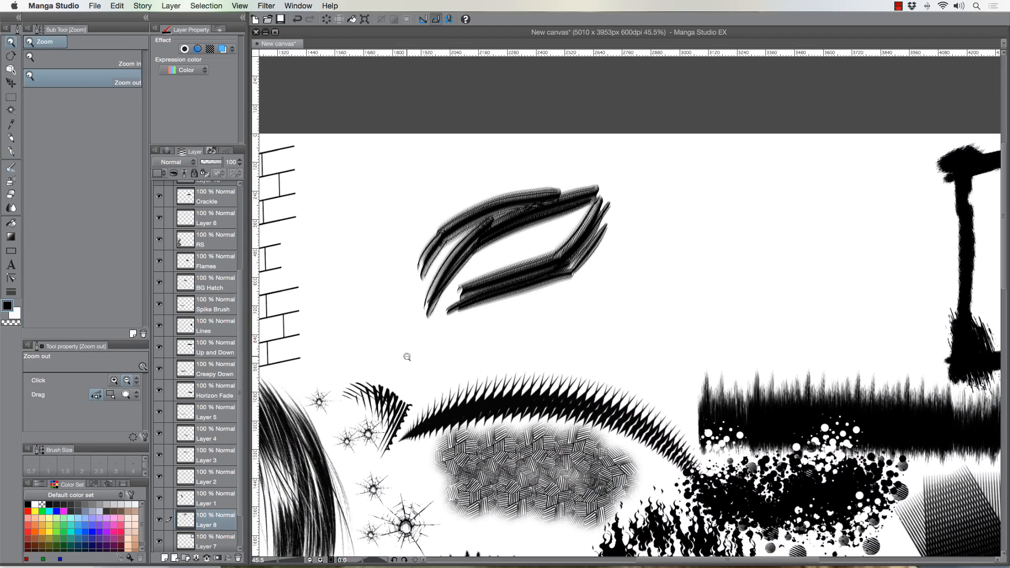
# Undo the leaf-shaped Abstract outline and replace it with one long S-shaped stroke of the Abstract - 024 brush
pyautogui.press('super+z')
pyautogui.press('super+z')
pyautogui.press('super+z')
pyautogui.press('super+z')
pyautogui.press('super+z')
pyautogui.press('super+z')
pyautogui.press('super+z')
pyautogui.press('super+z')
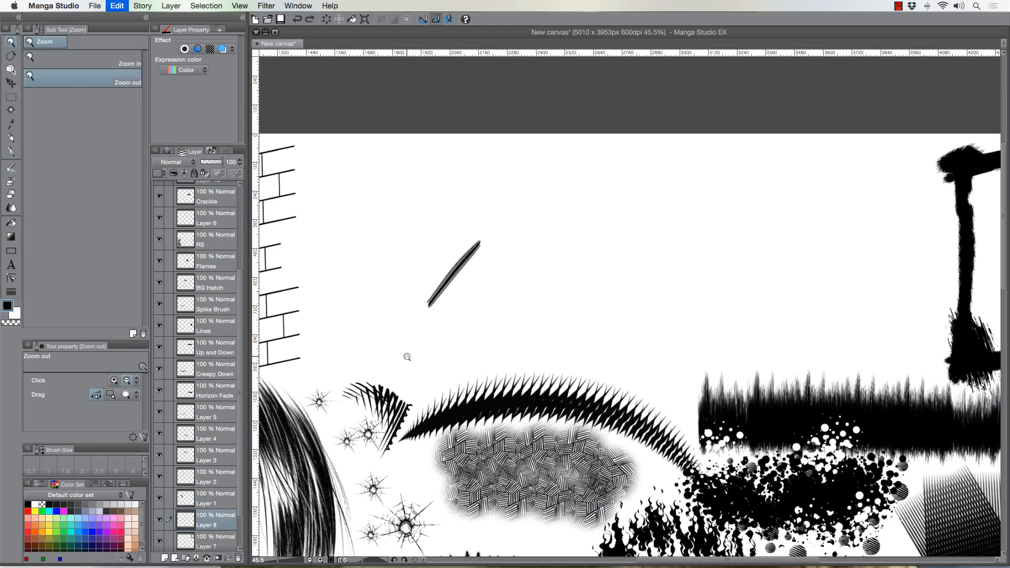
pyautogui.click(10, 152)
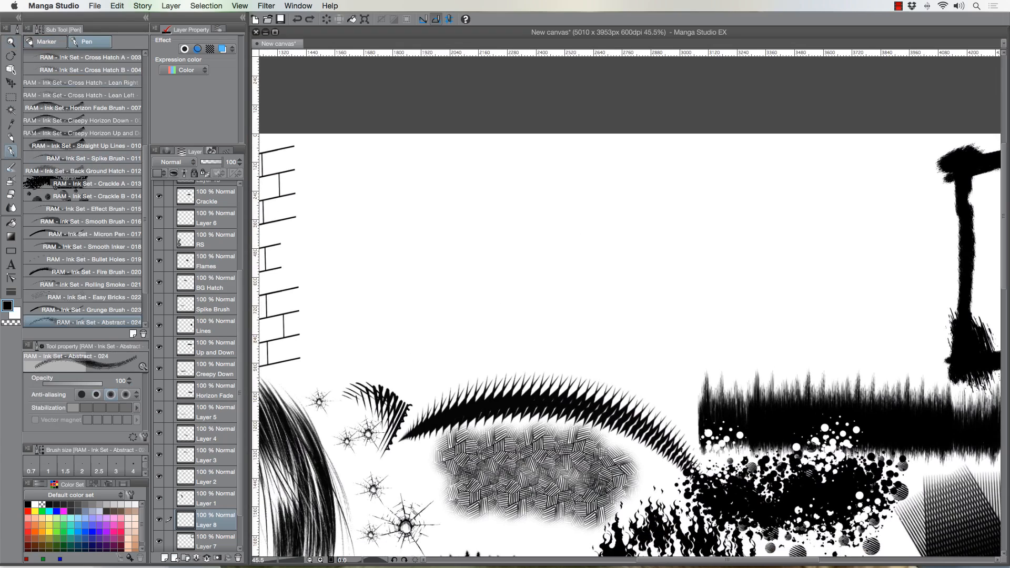
pyautogui.moveTo(367, 195)
pyautogui.mouseDown()
pyautogui.moveTo(633, 215)
pyautogui.moveTo(785, 188)
pyautogui.mouseUp()
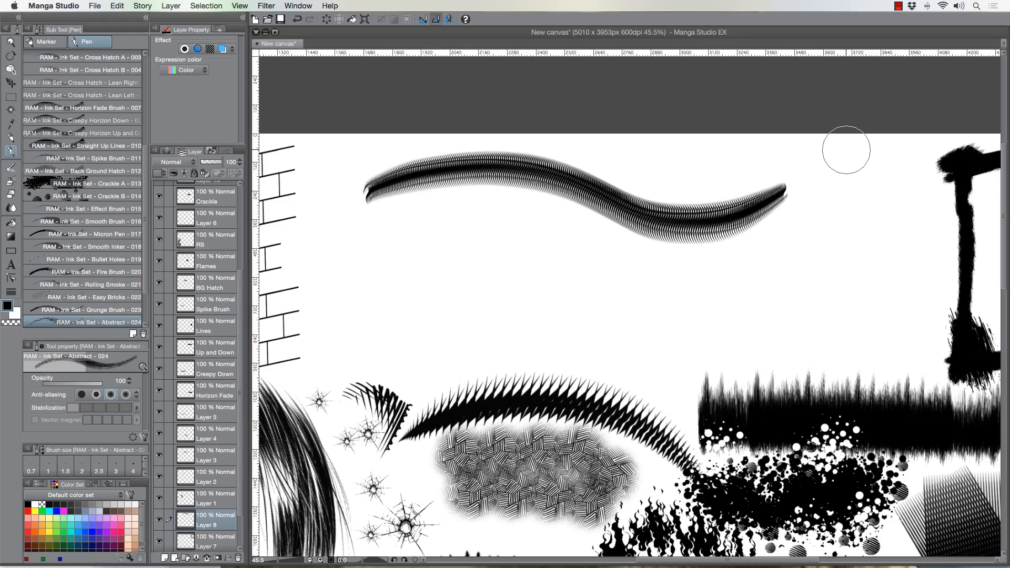
# Paint a broad dense patch with the Texture - 025 brush on a new layer, below the wavy Abstract stroke
pyautogui.scroll(-3, 86, 323)
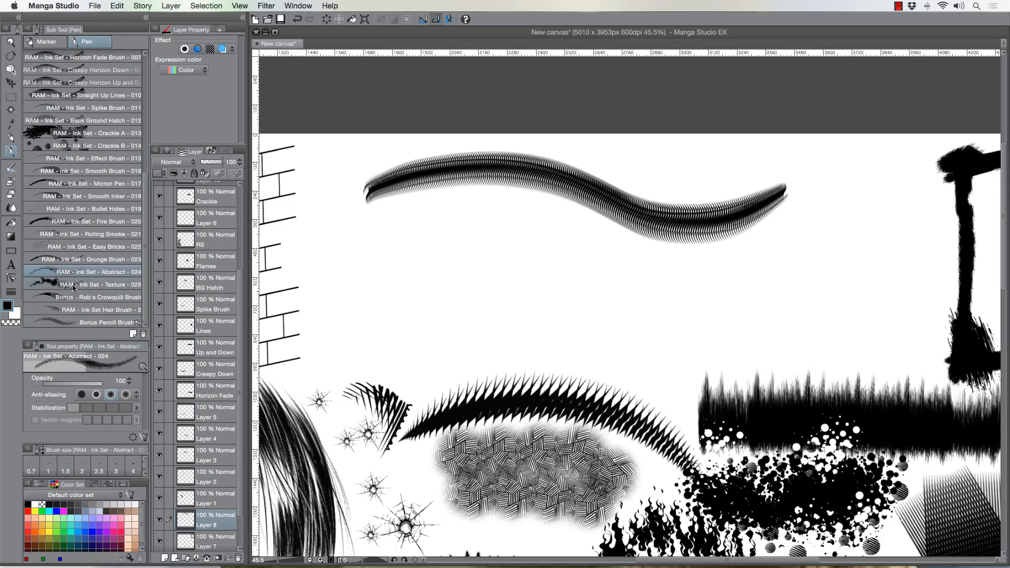
pyautogui.click(75, 285)
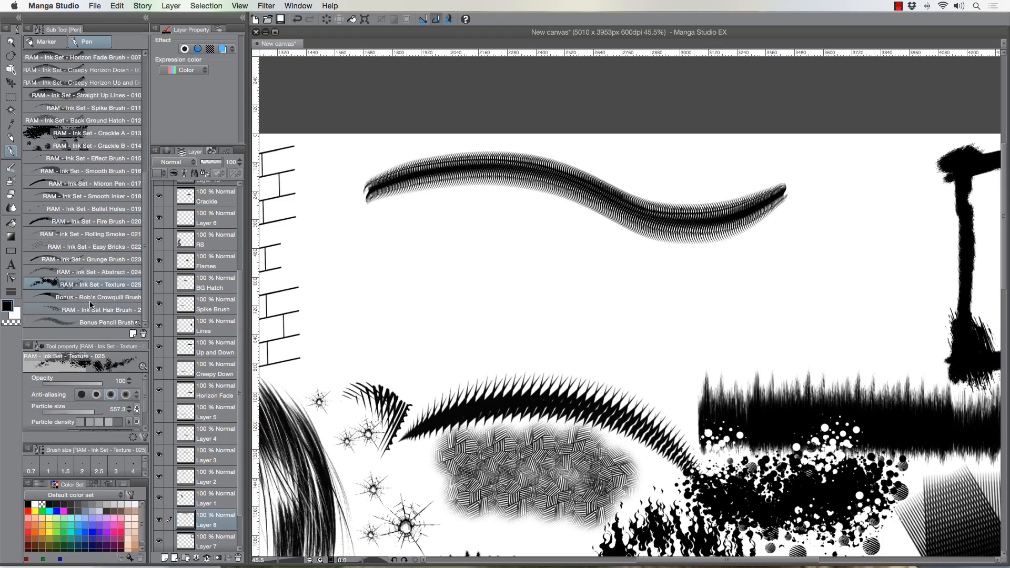
pyautogui.moveTo(389, 310); pyautogui.dragTo(475, 310)
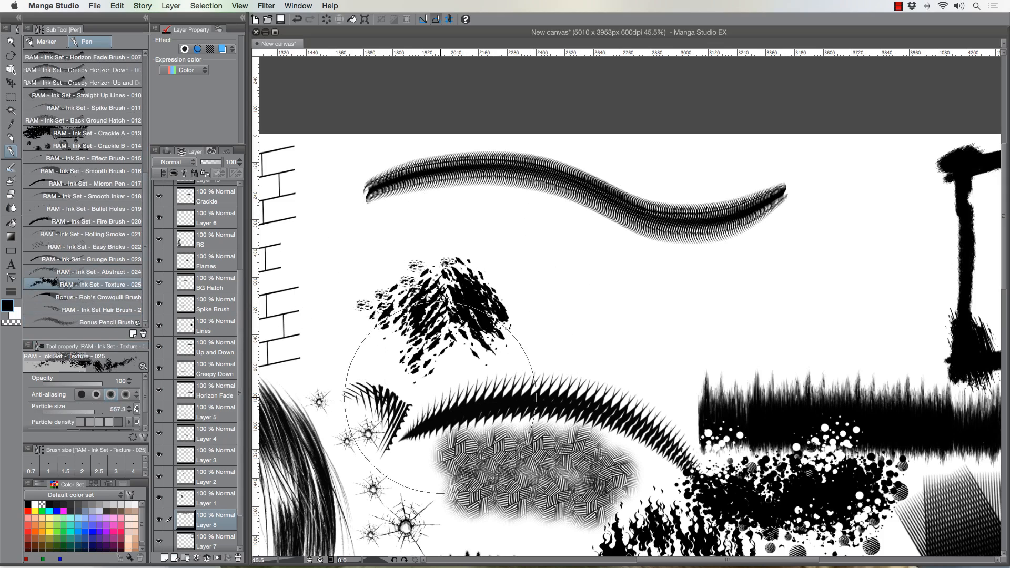
pyautogui.press('super+z')
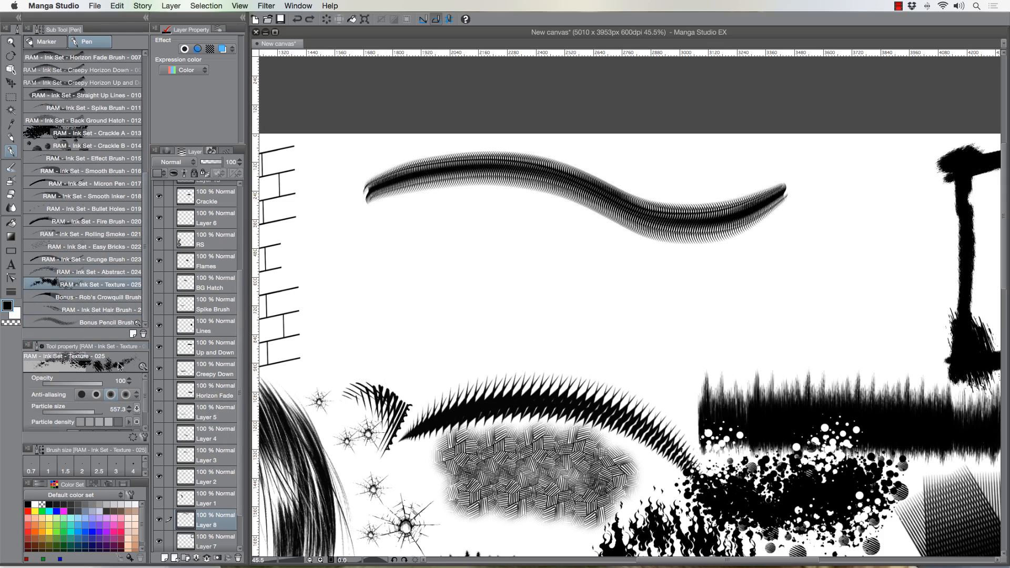
pyautogui.click(164, 558)
pyautogui.moveTo(454, 289)
pyautogui.mouseDown()
pyautogui.moveTo(481, 288)
pyautogui.moveTo(453, 303)
pyautogui.moveTo(438, 285)
pyautogui.moveTo(458, 274)
pyautogui.moveTo(424, 295)
pyautogui.moveTo(445, 280)
pyautogui.moveTo(434, 297)
pyautogui.moveTo(464, 283)
pyautogui.moveTo(491, 296)
pyautogui.moveTo(514, 312)
pyautogui.moveTo(490, 309)
pyautogui.moveTo(492, 338)
pyautogui.moveTo(489, 309)
pyautogui.moveTo(430, 307)
pyautogui.moveTo(439, 287)
pyautogui.moveTo(419, 296)
pyautogui.moveTo(432, 250)
pyautogui.moveTo(454, 252)
pyautogui.moveTo(408, 291)
pyautogui.moveTo(482, 249)
pyautogui.moveTo(525, 301)
pyautogui.moveTo(533, 322)
pyautogui.moveTo(509, 315)
pyautogui.moveTo(497, 354)
pyautogui.moveTo(550, 313)
pyautogui.moveTo(534, 339)
pyautogui.moveTo(455, 343)
pyautogui.moveTo(379, 308)
pyautogui.moveTo(445, 237)
pyautogui.moveTo(552, 280)
pyautogui.moveTo(562, 323)
pyautogui.moveTo(539, 328)
pyautogui.moveTo(417, 267)
pyautogui.moveTo(351, 259)
pyautogui.moveTo(415, 300)
pyautogui.moveTo(394, 355)
pyautogui.moveTo(418, 350)
pyautogui.moveTo(413, 339)
pyautogui.moveTo(486, 352)
pyautogui.moveTo(411, 283)
pyautogui.mouseUp()
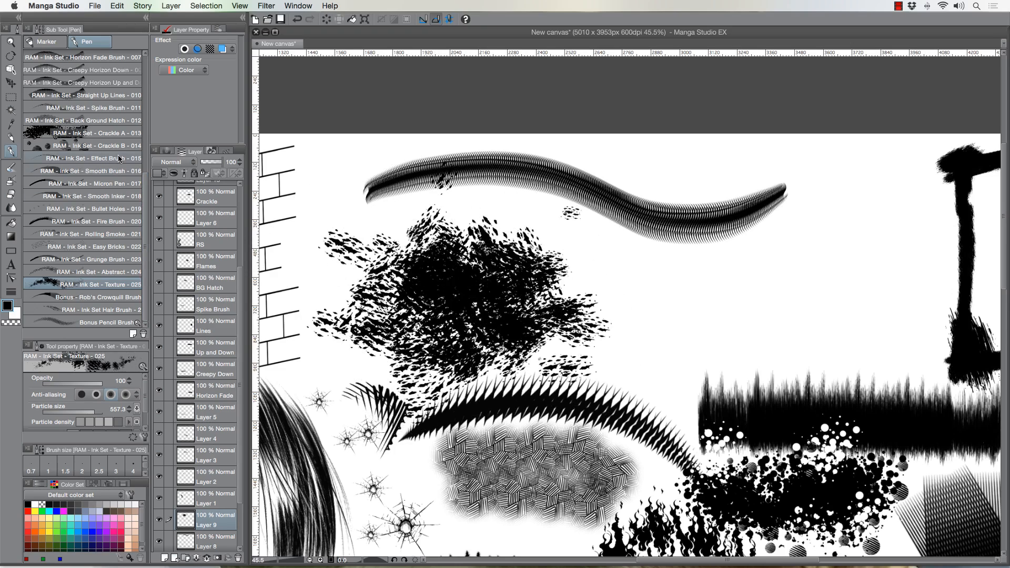
# Choose the Bonus - Rob's Crowquill Brush for the empty area beside the texture patch
pyautogui.click(82, 298)
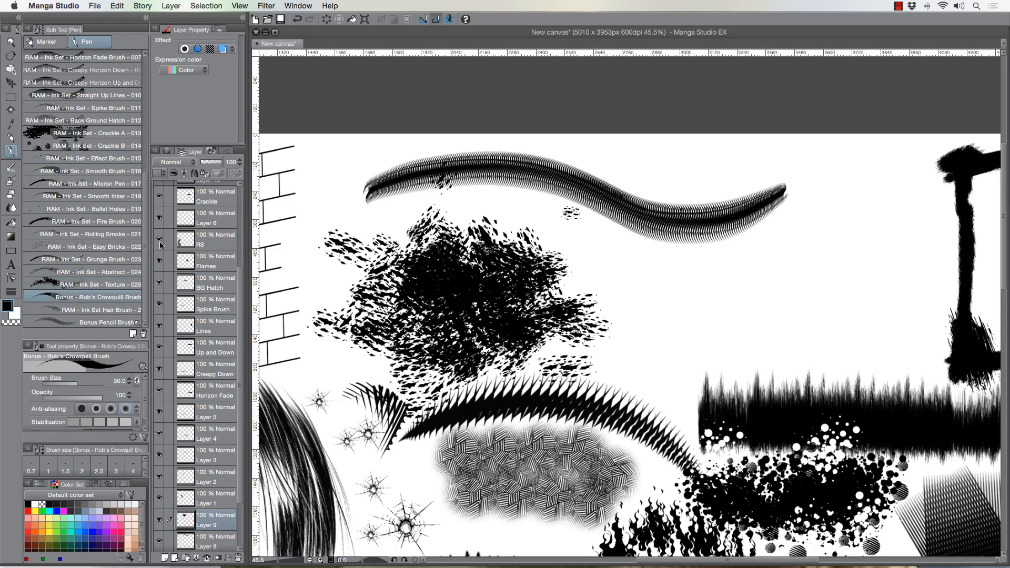
pyautogui.click(10, 42)
pyautogui.moveTo(737, 314); pyautogui.dragTo(760, 314)
pyautogui.moveTo(562, 326)
pyautogui.mouseDown()
pyautogui.moveTo(498, 320)
pyautogui.moveTo(445, 279)
pyautogui.mouseUp()
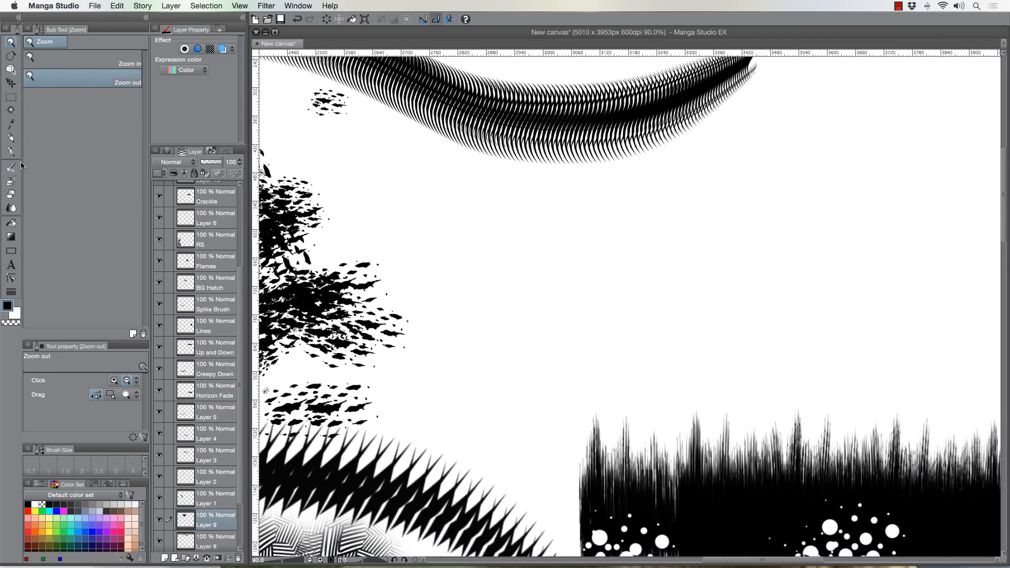
pyautogui.click(11, 152)
pyautogui.moveTo(568, 346); pyautogui.dragTo(622, 269)
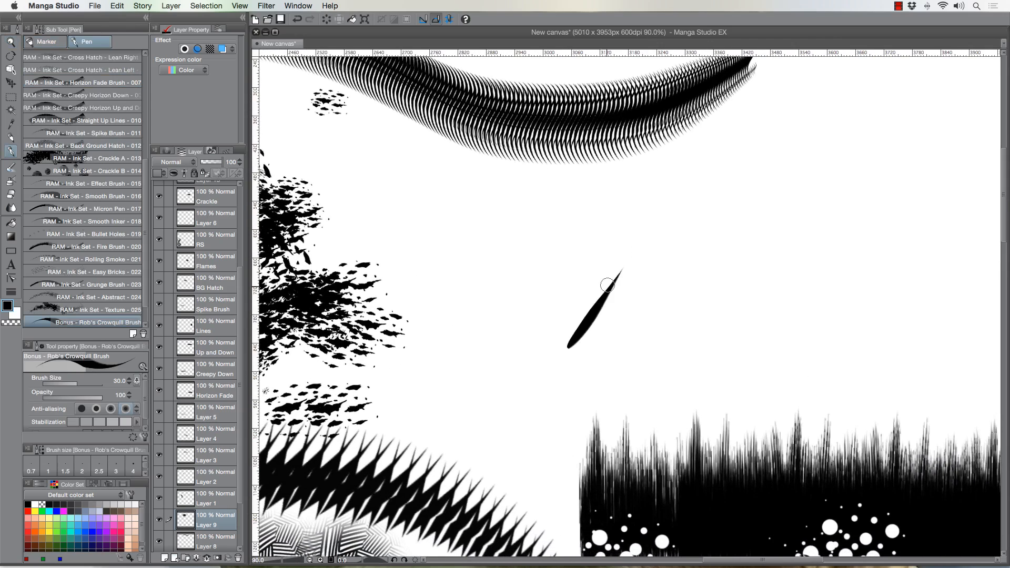
pyautogui.moveTo(599, 351); pyautogui.dragTo(649, 279)
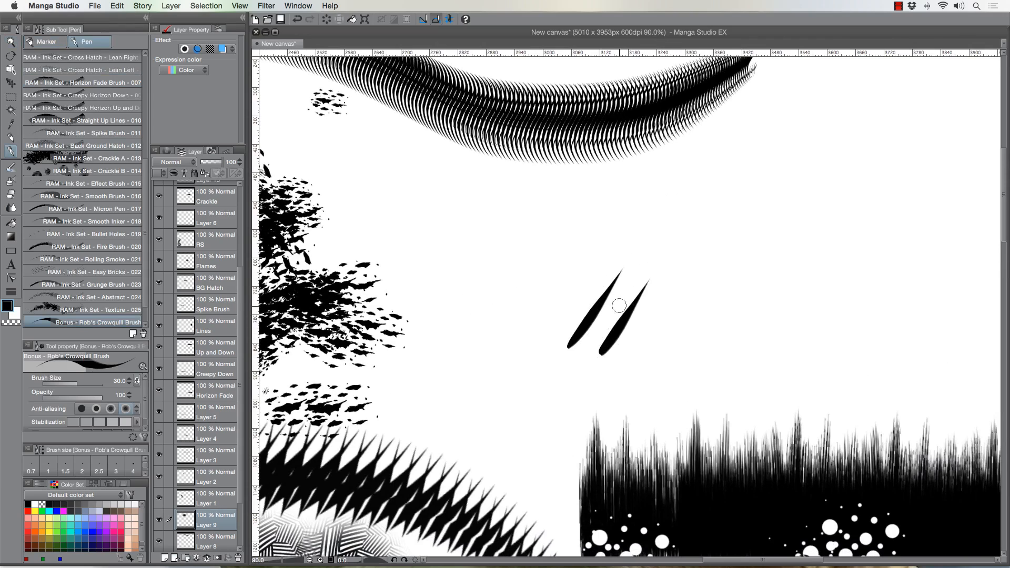
pyautogui.moveTo(619, 362); pyautogui.dragTo(661, 299)
pyautogui.press('super+z')
pyautogui.press('super+z')
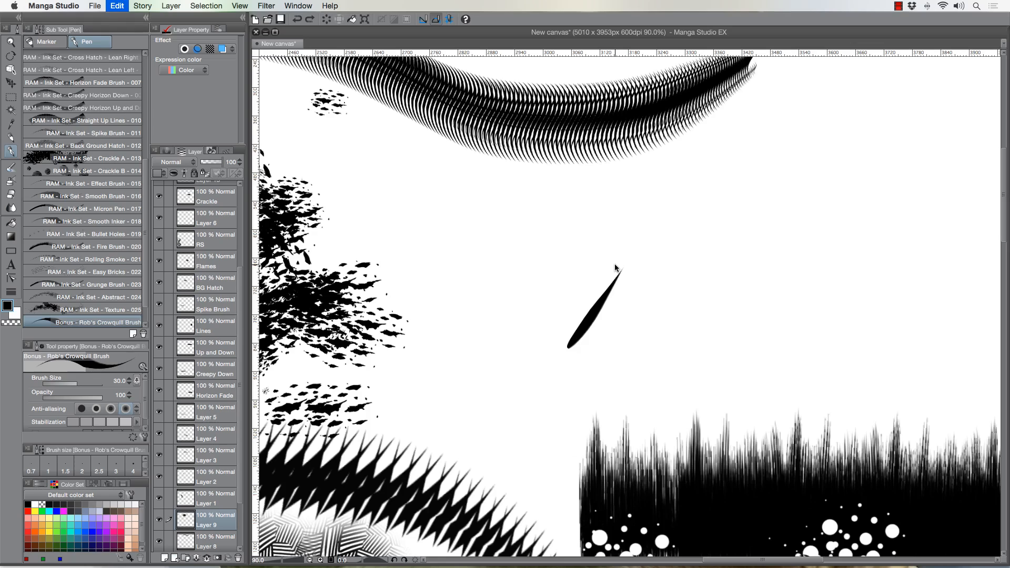
pyautogui.press('super+z')
# Paint a row of parallel, rising tapered Crowquill strokes at size 30 on a new layer
pyautogui.click(166, 558)
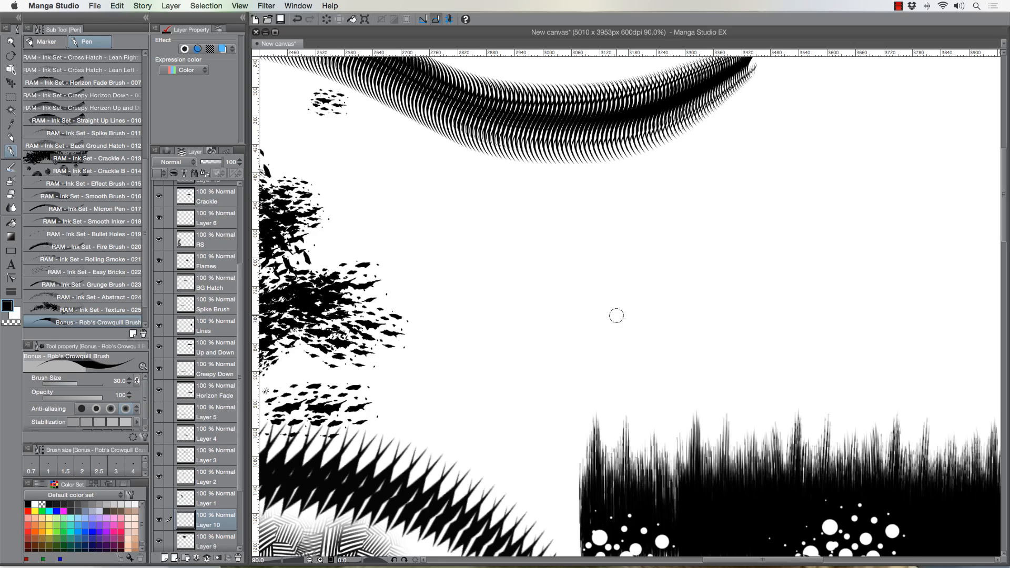
pyautogui.moveTo(572, 345); pyautogui.dragTo(658, 234)
pyautogui.click(591, 347)
pyautogui.moveTo(591, 347)
pyautogui.mouseDown()
pyautogui.moveTo(670, 236)
pyautogui.moveTo(603, 360)
pyautogui.moveTo(686, 246)
pyautogui.mouseUp()
pyautogui.moveTo(608, 369); pyautogui.dragTo(690, 277)
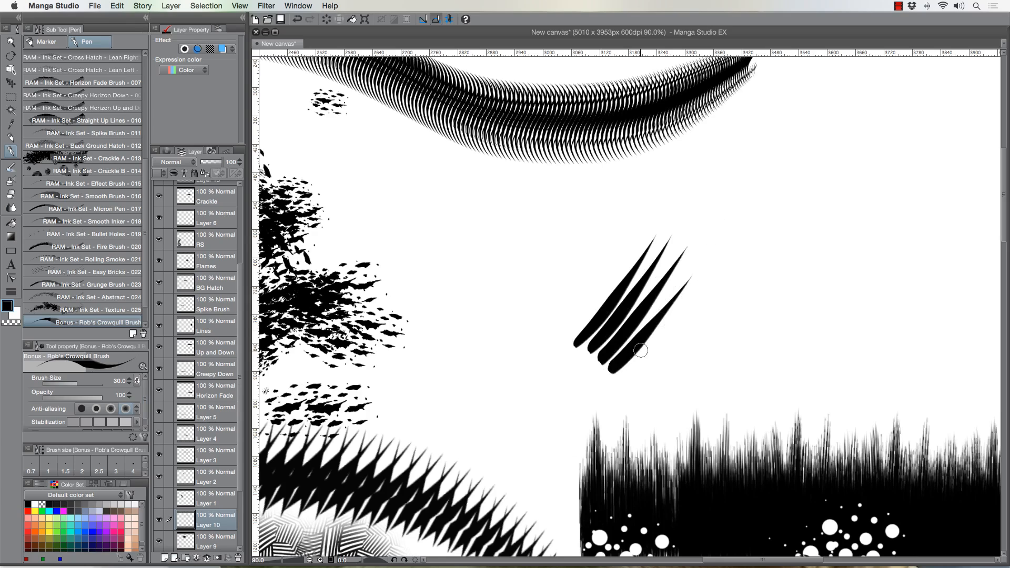
pyautogui.moveTo(621, 378)
pyautogui.mouseDown()
pyautogui.moveTo(704, 288)
pyautogui.moveTo(637, 386)
pyautogui.moveTo(709, 303)
pyautogui.mouseUp()
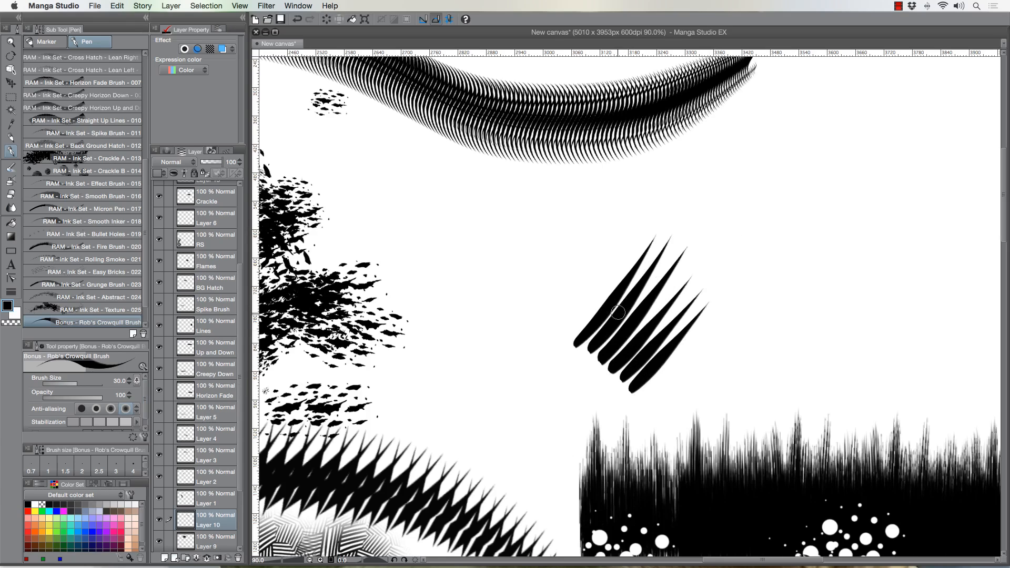
# Reduce the Crowquill brush size to 15 and cross the thick slanted strokes with thinner strokes to form a cross-hatch
pyautogui.press('[')
pyautogui.moveTo(599, 367); pyautogui.dragTo(597, 246)
pyautogui.moveTo(628, 344); pyautogui.dragTo(615, 245)
pyautogui.moveTo(643, 381); pyautogui.dragTo(625, 241)
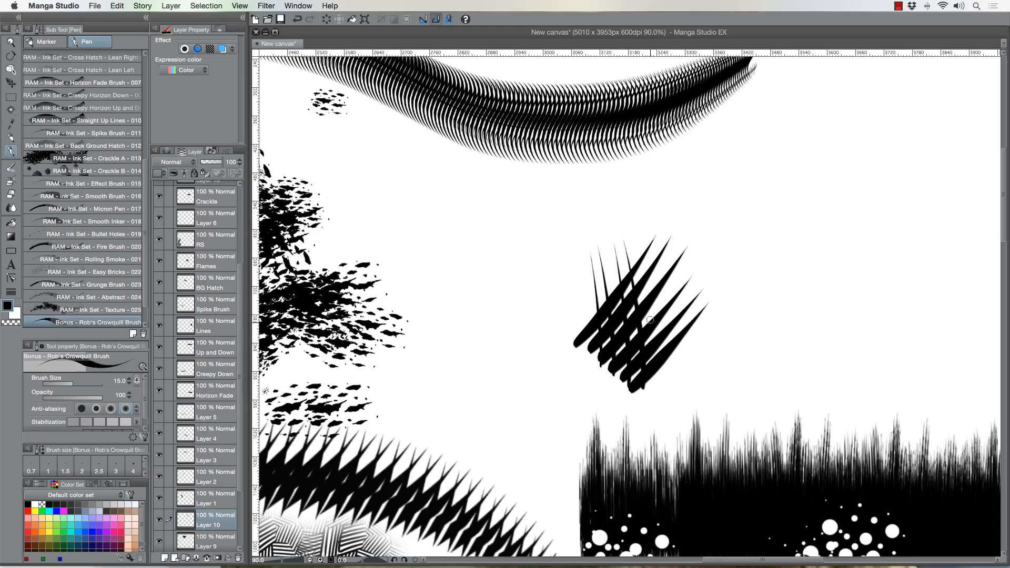
pyautogui.moveTo(660, 362); pyautogui.dragTo(633, 233)
pyautogui.moveTo(678, 347); pyautogui.dragTo(643, 225)
pyautogui.moveTo(694, 330); pyautogui.dragTo(660, 226)
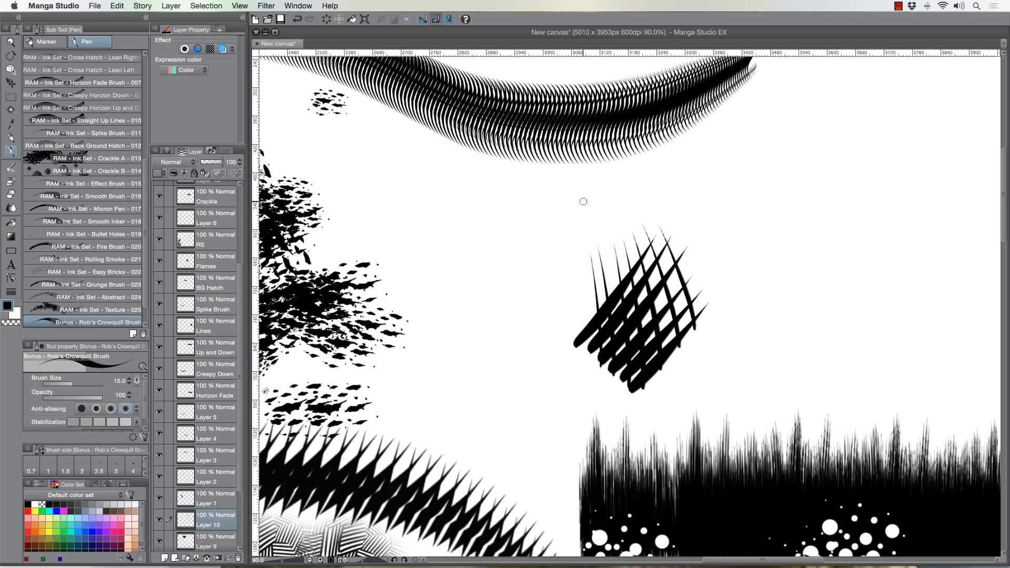
# Paint a small patch of short curved Crowquill strokes beside the cross-hatch and cross them with diagonal strokes
pyautogui.moveTo(480, 251); pyautogui.dragTo(495, 349)
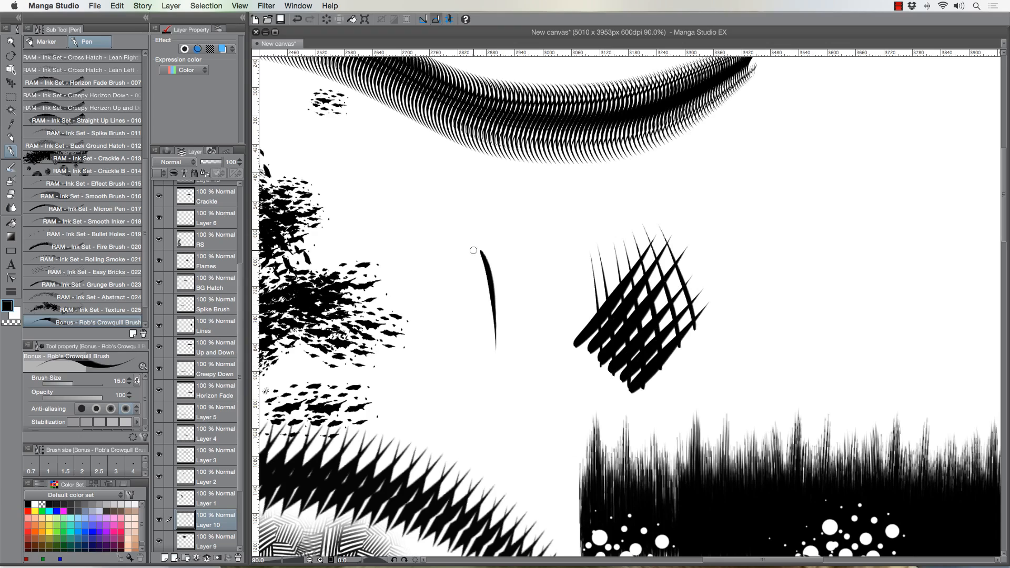
pyautogui.moveTo(473, 250); pyautogui.dragTo(485, 345)
pyautogui.moveTo(471, 270); pyautogui.dragTo(477, 318)
pyautogui.moveTo(456, 251); pyautogui.dragTo(469, 299)
pyautogui.moveTo(448, 252); pyautogui.dragTo(460, 305)
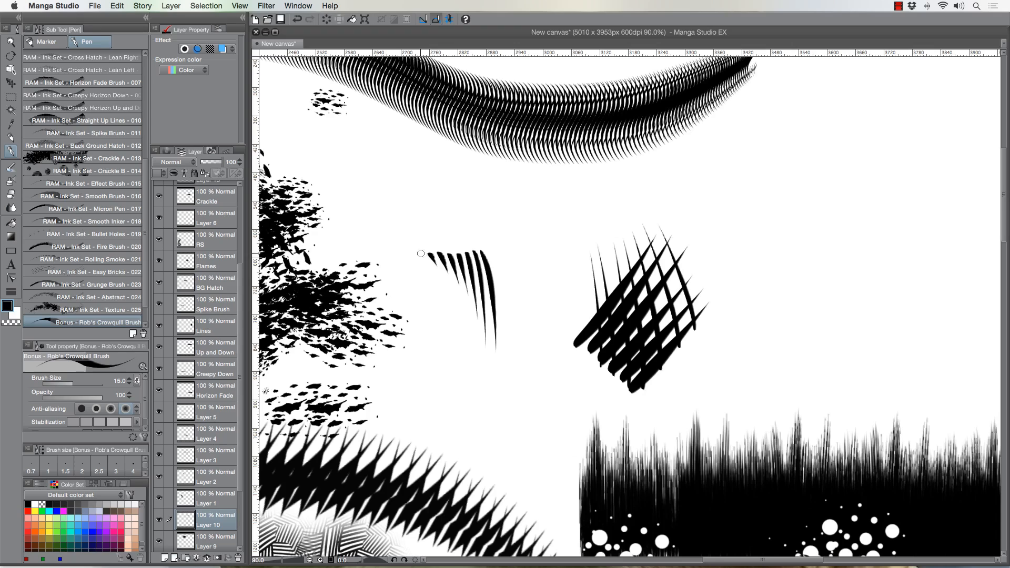
pyautogui.moveTo(459, 253)
pyautogui.mouseDown()
pyautogui.moveTo(480, 288)
pyautogui.moveTo(448, 256)
pyautogui.moveTo(509, 318)
pyautogui.moveTo(433, 256)
pyautogui.moveTo(503, 315)
pyautogui.mouseUp()
pyautogui.moveTo(420, 256)
pyautogui.mouseDown()
pyautogui.moveTo(480, 296)
pyautogui.moveTo(477, 306)
pyautogui.moveTo(456, 302)
pyautogui.mouseUp()
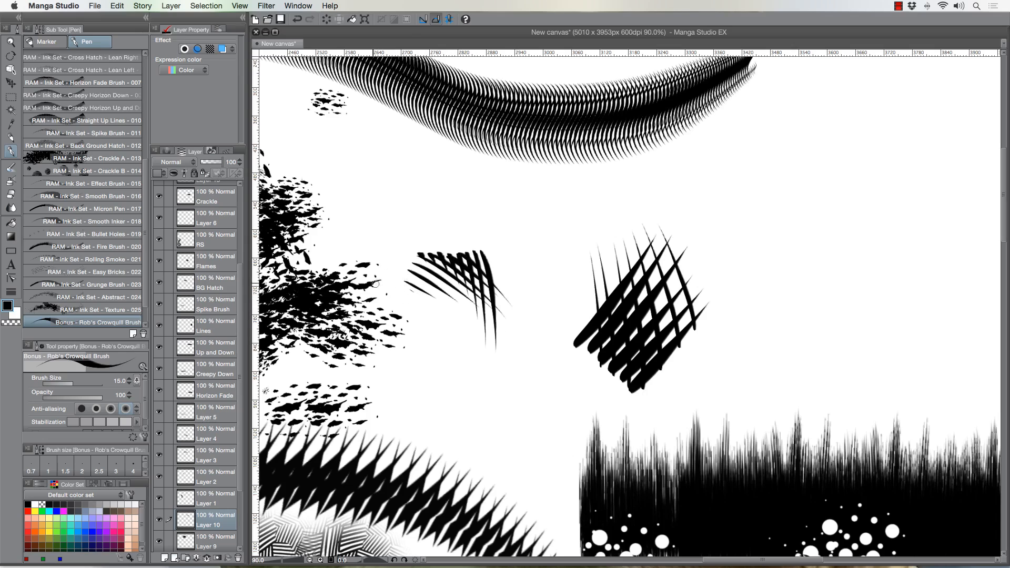
# Sketch a light cross-hatched patch with the Bonus Pencil Brush at size 8 in the space beyond the Crowquill cross-hatch
pyautogui.moveTo(593, 386); pyautogui.dragTo(443, 391)
pyautogui.moveTo(497, 424)
pyautogui.mouseDown()
pyautogui.moveTo(485, 408)
pyautogui.moveTo(447, 406)
pyautogui.mouseUp()
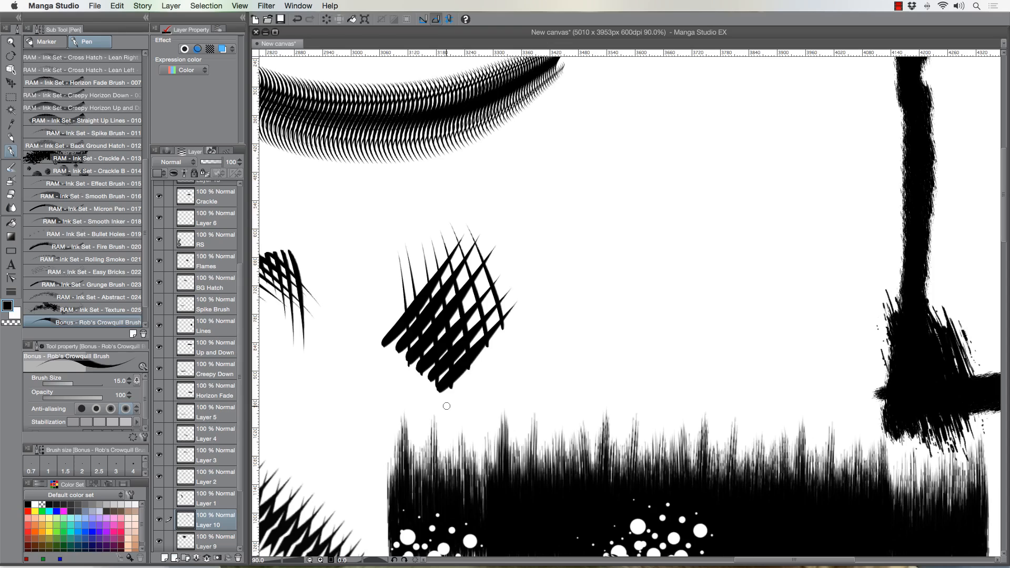
pyautogui.scroll(-2, 142, 284)
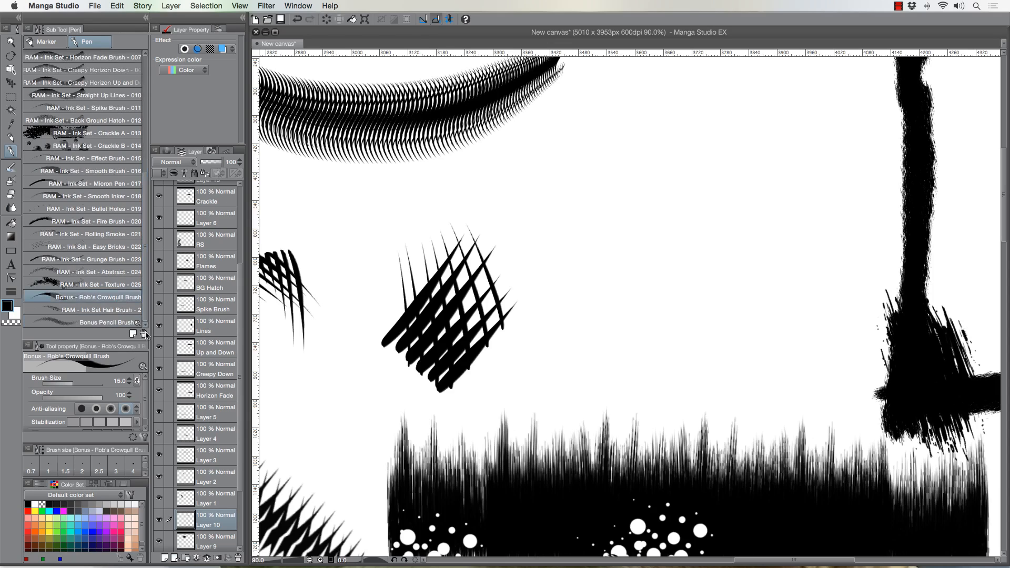
pyautogui.click(90, 310)
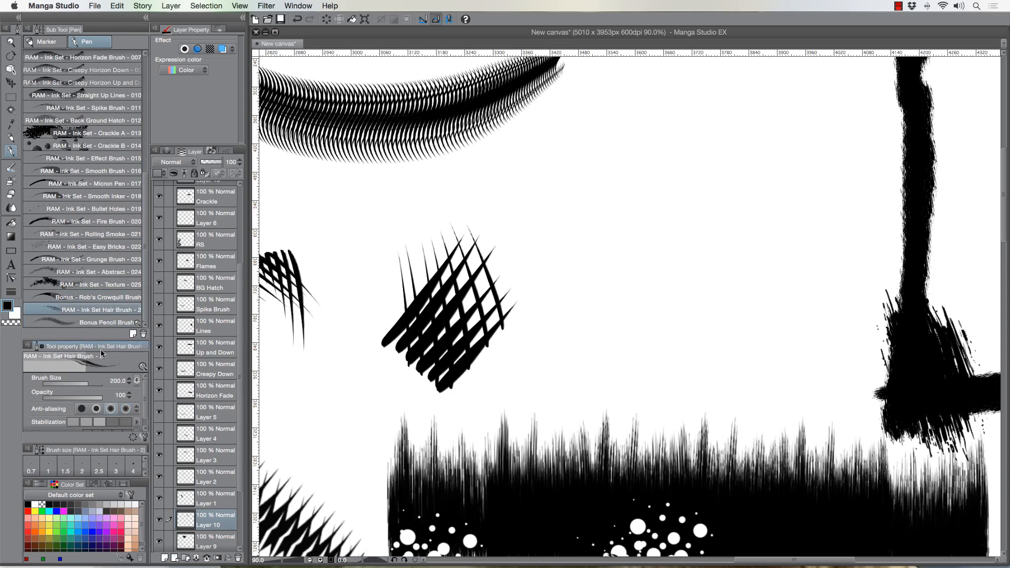
pyautogui.click(73, 323)
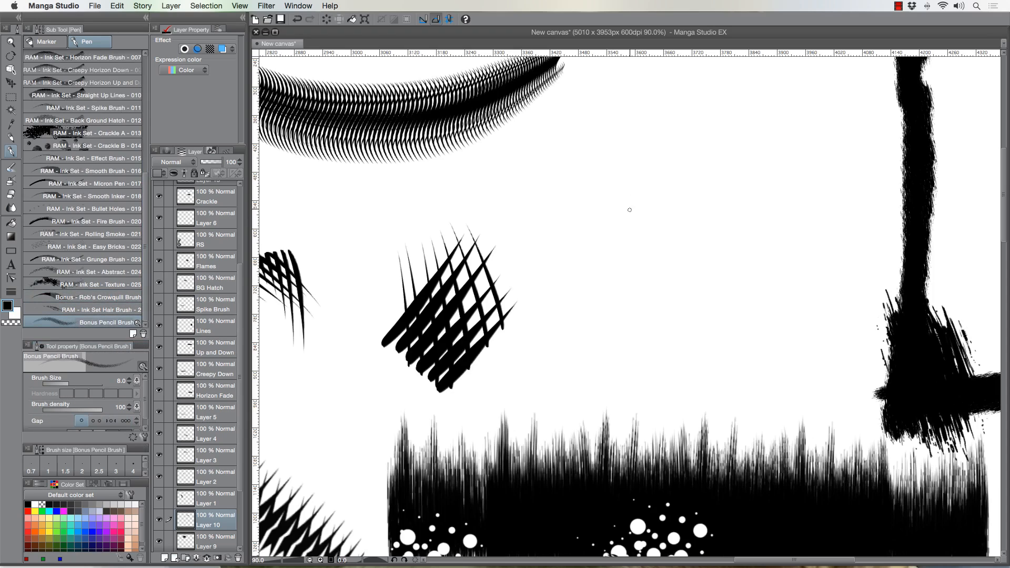
pyautogui.moveTo(634, 170)
pyautogui.mouseDown()
pyautogui.moveTo(606, 296)
pyautogui.moveTo(618, 290)
pyautogui.mouseUp()
pyautogui.moveTo(647, 192); pyautogui.dragTo(639, 288)
pyautogui.moveTo(660, 178)
pyautogui.mouseDown()
pyautogui.moveTo(646, 288)
pyautogui.moveTo(655, 299)
pyautogui.moveTo(616, 233)
pyautogui.moveTo(622, 261)
pyautogui.mouseUp()
pyautogui.moveTo(673, 203)
pyautogui.mouseDown()
pyautogui.moveTo(614, 279)
pyautogui.moveTo(619, 286)
pyautogui.mouseUp()
pyautogui.moveTo(672, 241); pyautogui.dragTo(627, 294)
pyautogui.moveTo(627, 167)
pyautogui.mouseDown()
pyautogui.moveTo(671, 273)
pyautogui.moveTo(663, 263)
pyautogui.mouseUp()
pyautogui.moveTo(599, 180); pyautogui.dragTo(657, 256)
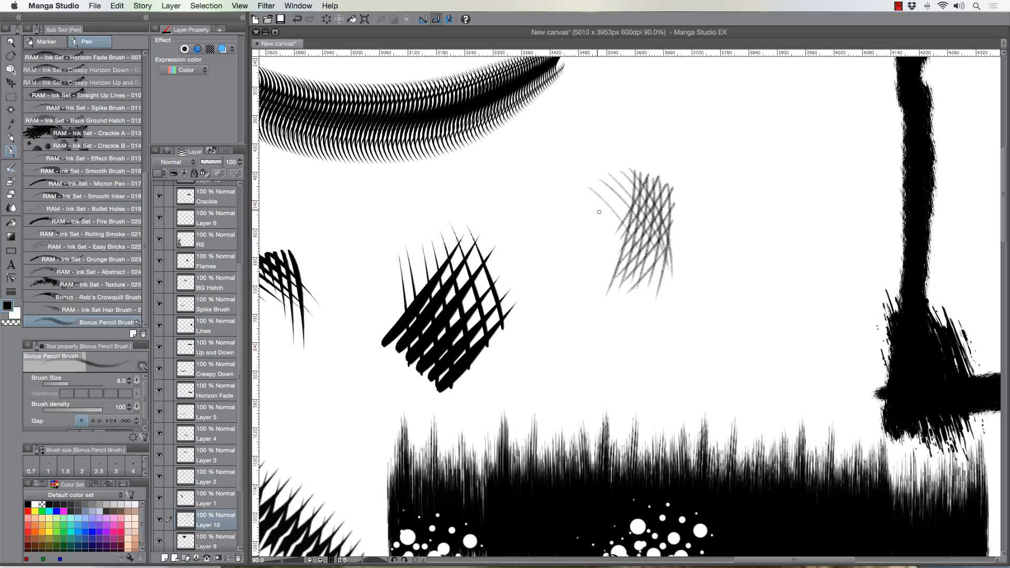
pyautogui.moveTo(587, 199); pyautogui.dragTo(623, 243)
# Paint a soft, dark-centred stippled patch with the Bonus - Texture Stipple Brush at size 200 next to the pencil hatching
pyautogui.click(10, 139)
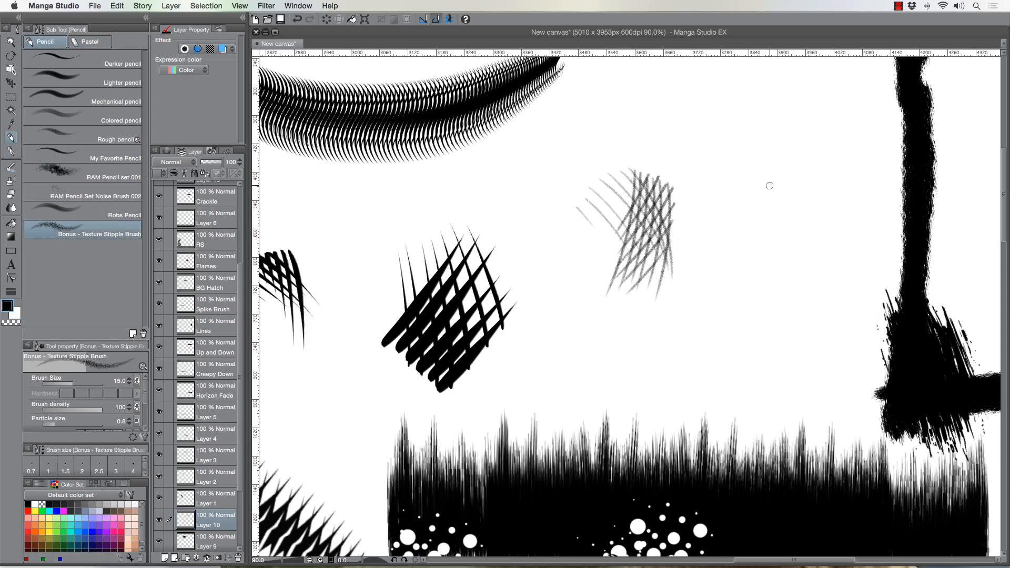
pyautogui.press(']')
pyautogui.press(']')
pyautogui.press(']')
pyautogui.press(']')
pyautogui.press(']')
pyautogui.press(']')
pyautogui.press(']')
pyautogui.press(']')
pyautogui.press(']')
pyautogui.press(']')
pyautogui.moveTo(771, 232)
pyautogui.mouseDown()
pyautogui.moveTo(762, 275)
pyautogui.moveTo(753, 247)
pyautogui.moveTo(762, 286)
pyautogui.moveTo(798, 275)
pyautogui.moveTo(726, 323)
pyautogui.moveTo(746, 238)
pyautogui.moveTo(811, 270)
pyautogui.moveTo(784, 263)
pyautogui.moveTo(738, 218)
pyautogui.moveTo(715, 258)
pyautogui.moveTo(804, 214)
pyautogui.moveTo(834, 275)
pyautogui.moveTo(768, 280)
pyautogui.moveTo(750, 169)
pyautogui.moveTo(733, 175)
pyautogui.moveTo(761, 299)
pyautogui.moveTo(794, 158)
pyautogui.moveTo(834, 304)
pyautogui.moveTo(803, 146)
pyautogui.moveTo(756, 167)
pyautogui.moveTo(705, 286)
pyautogui.moveTo(694, 253)
pyautogui.moveTo(737, 179)
pyautogui.moveTo(766, 179)
pyautogui.moveTo(820, 295)
pyautogui.moveTo(836, 247)
pyautogui.moveTo(787, 289)
pyautogui.mouseUp()
pyautogui.press(']')
pyautogui.press(']')
pyautogui.press(']')
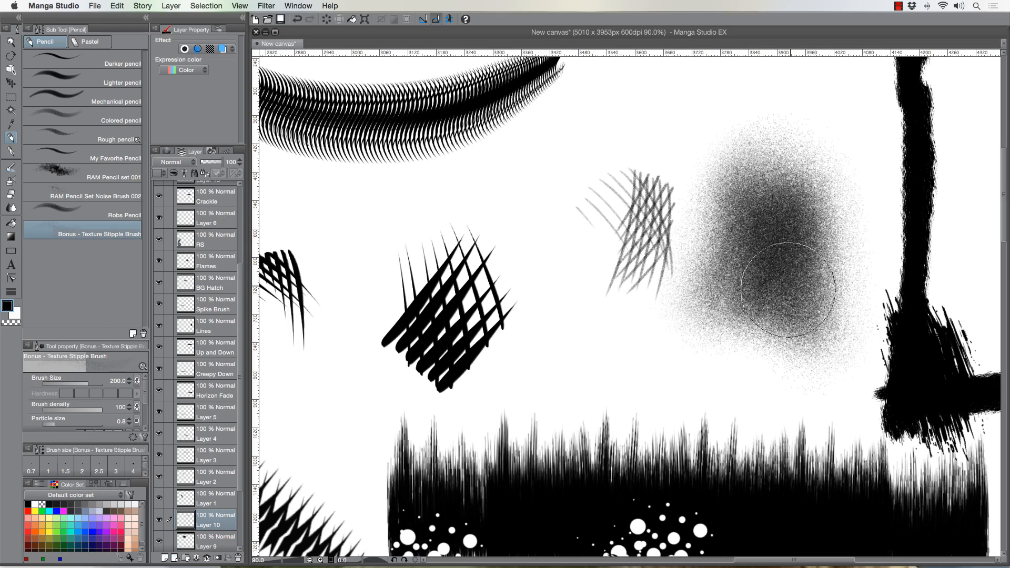
pyautogui.moveTo(754, 230)
pyautogui.mouseDown()
pyautogui.moveTo(716, 244)
pyautogui.moveTo(715, 324)
pyautogui.moveTo(796, 317)
pyautogui.moveTo(708, 357)
pyautogui.moveTo(755, 225)
pyautogui.moveTo(741, 247)
pyautogui.moveTo(802, 187)
pyautogui.moveTo(807, 223)
pyautogui.moveTo(745, 191)
pyautogui.moveTo(724, 269)
pyautogui.moveTo(741, 342)
pyautogui.moveTo(784, 323)
pyautogui.moveTo(725, 347)
pyautogui.moveTo(681, 214)
pyautogui.mouseUp()
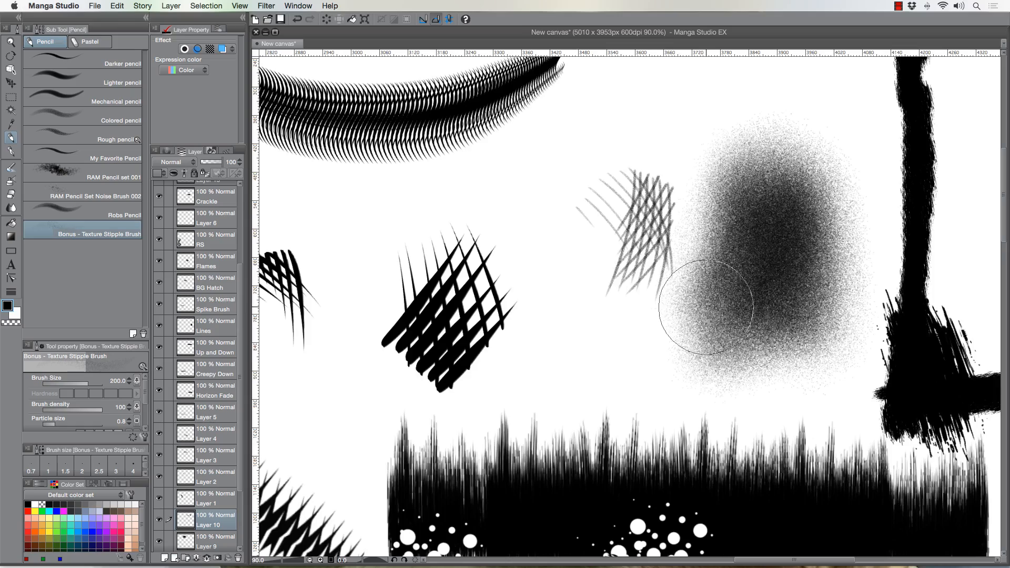
# Review the collection of brush samples across the whole canvas
pyautogui.hotkey('ctrl', 'alt', 'space')
pyautogui.click(487, 196)
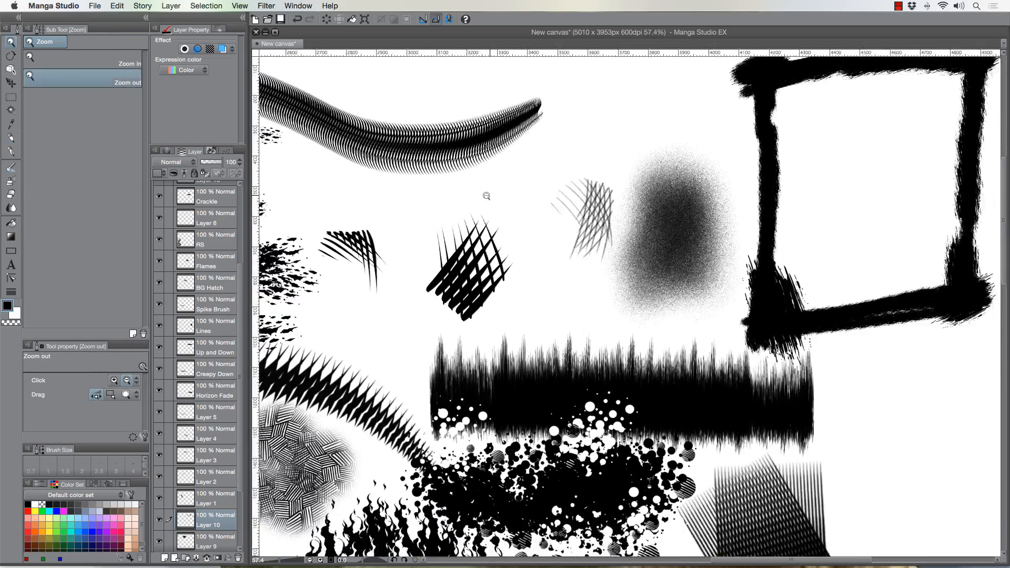
pyautogui.click(487, 196)
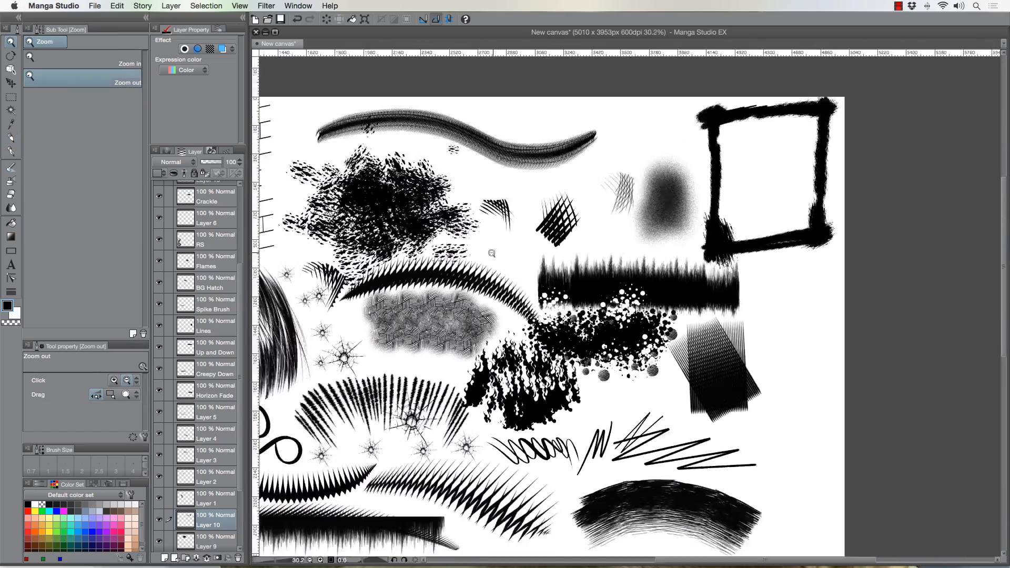
pyautogui.hscroll(-10, 491, 253)
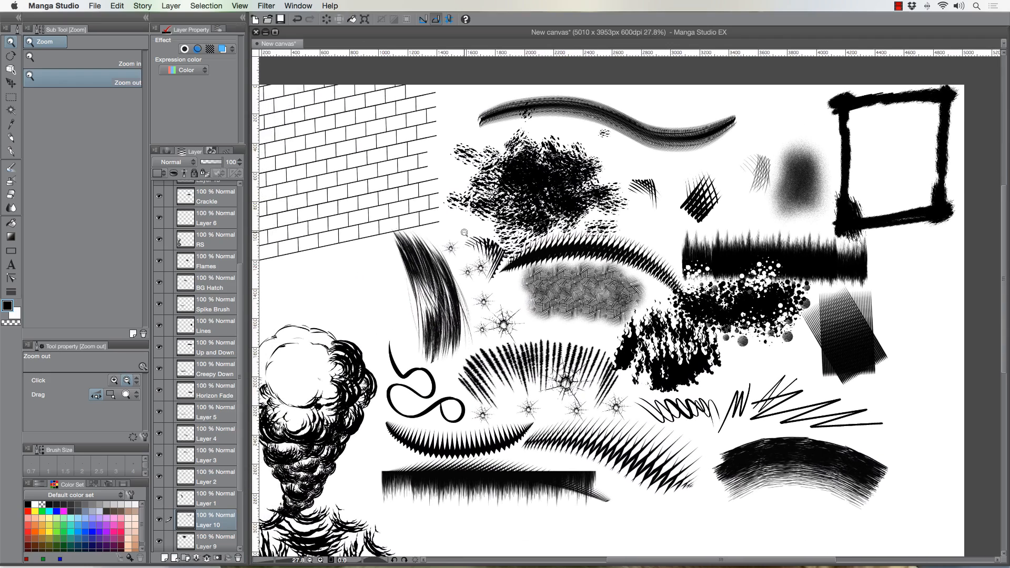
pyautogui.hscroll(-2, 456, 236)
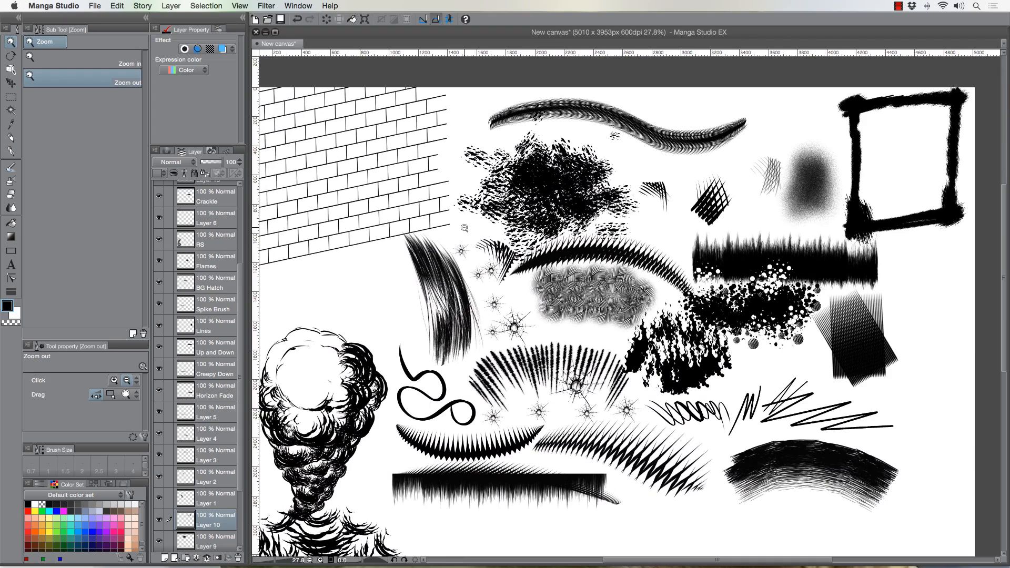